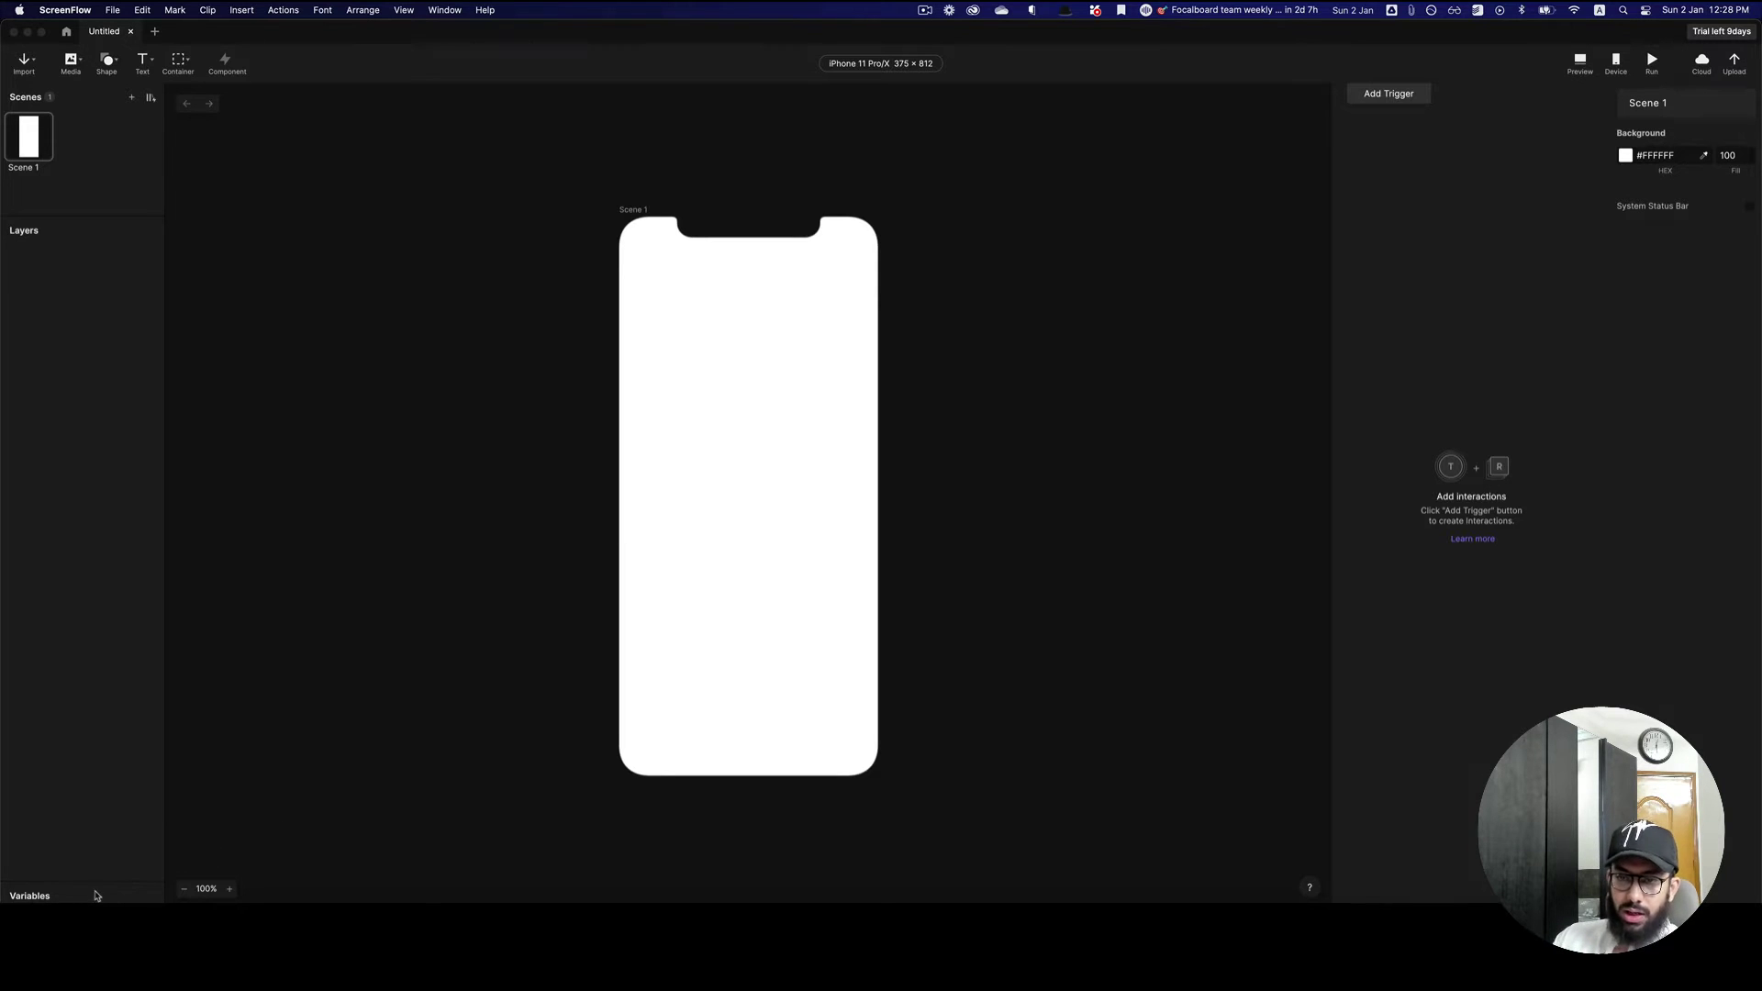
- Create a variable available to all scenes and name it itemCount
left_click(33, 905)
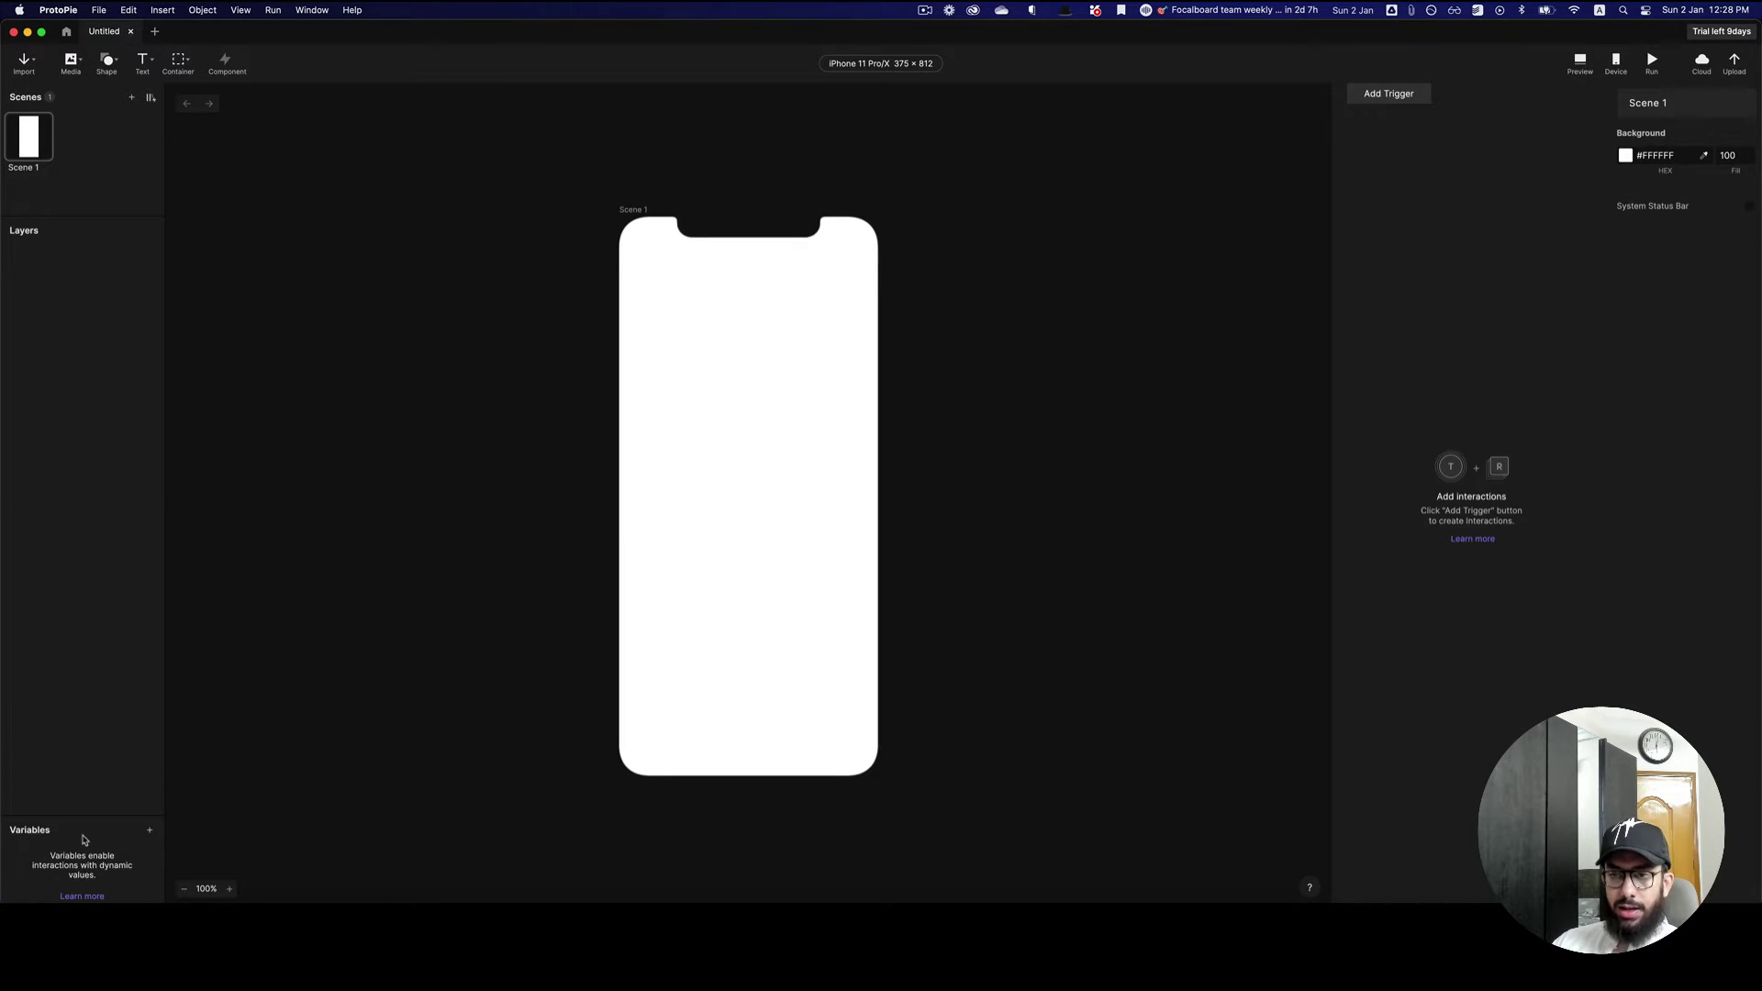
left_click(149, 830)
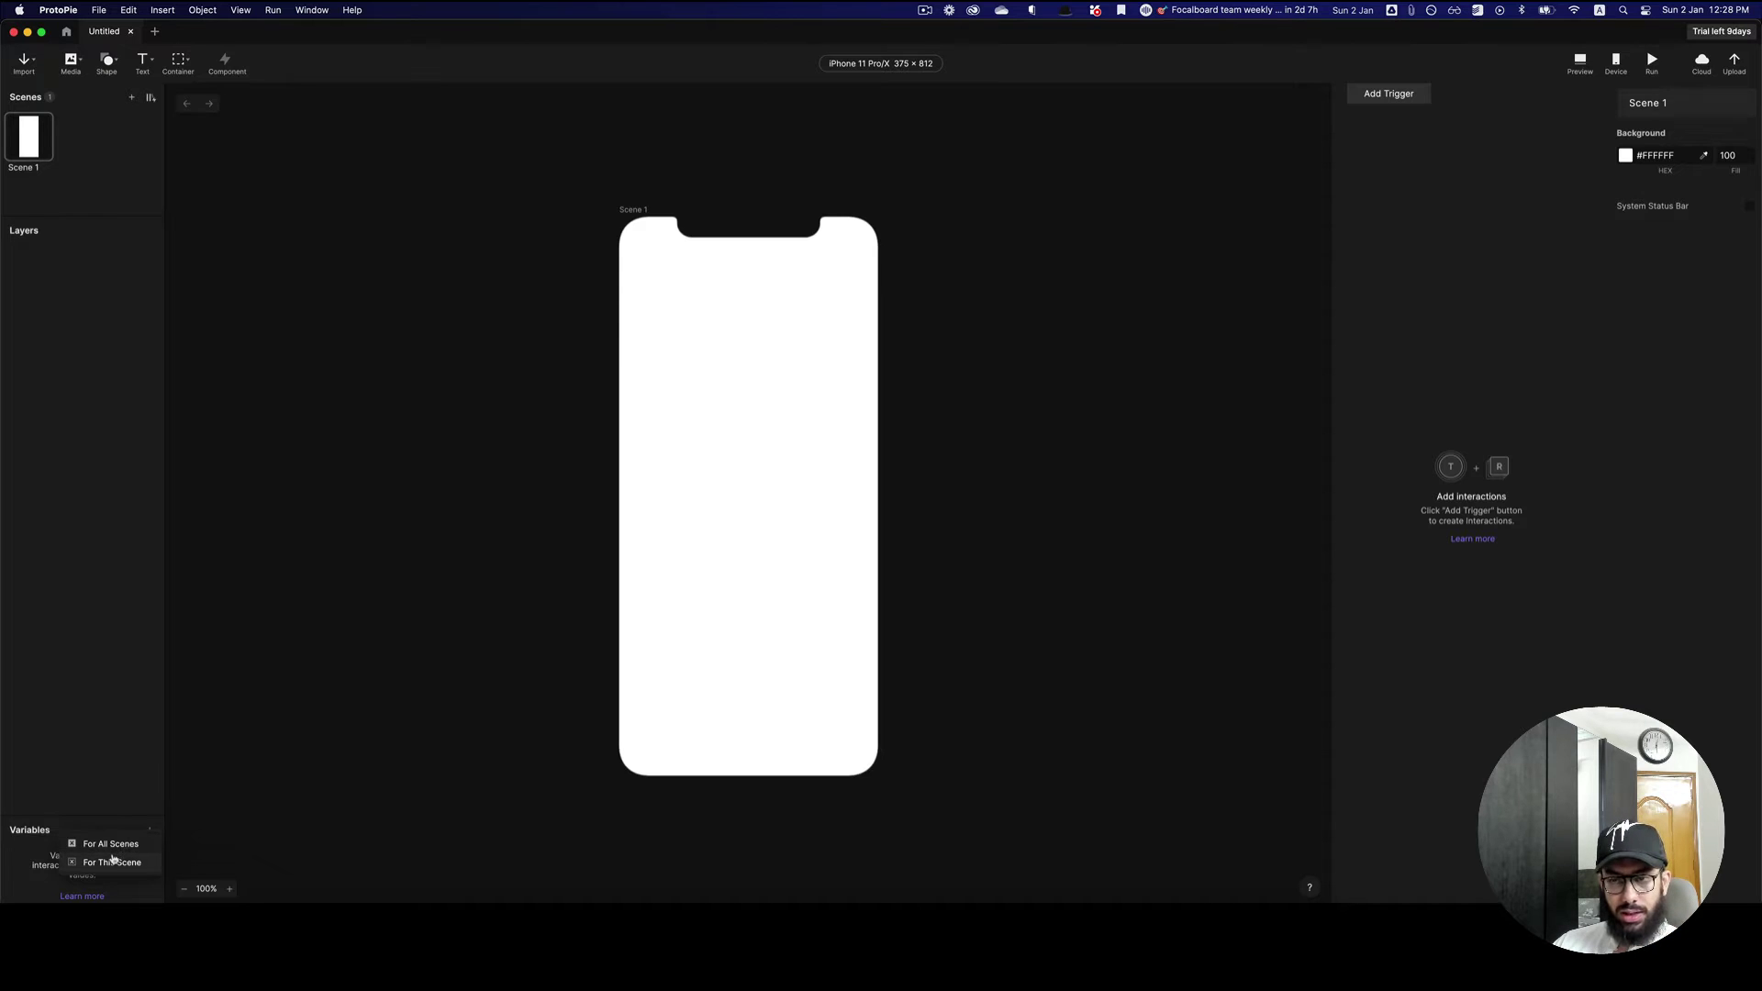
left_click(114, 849)
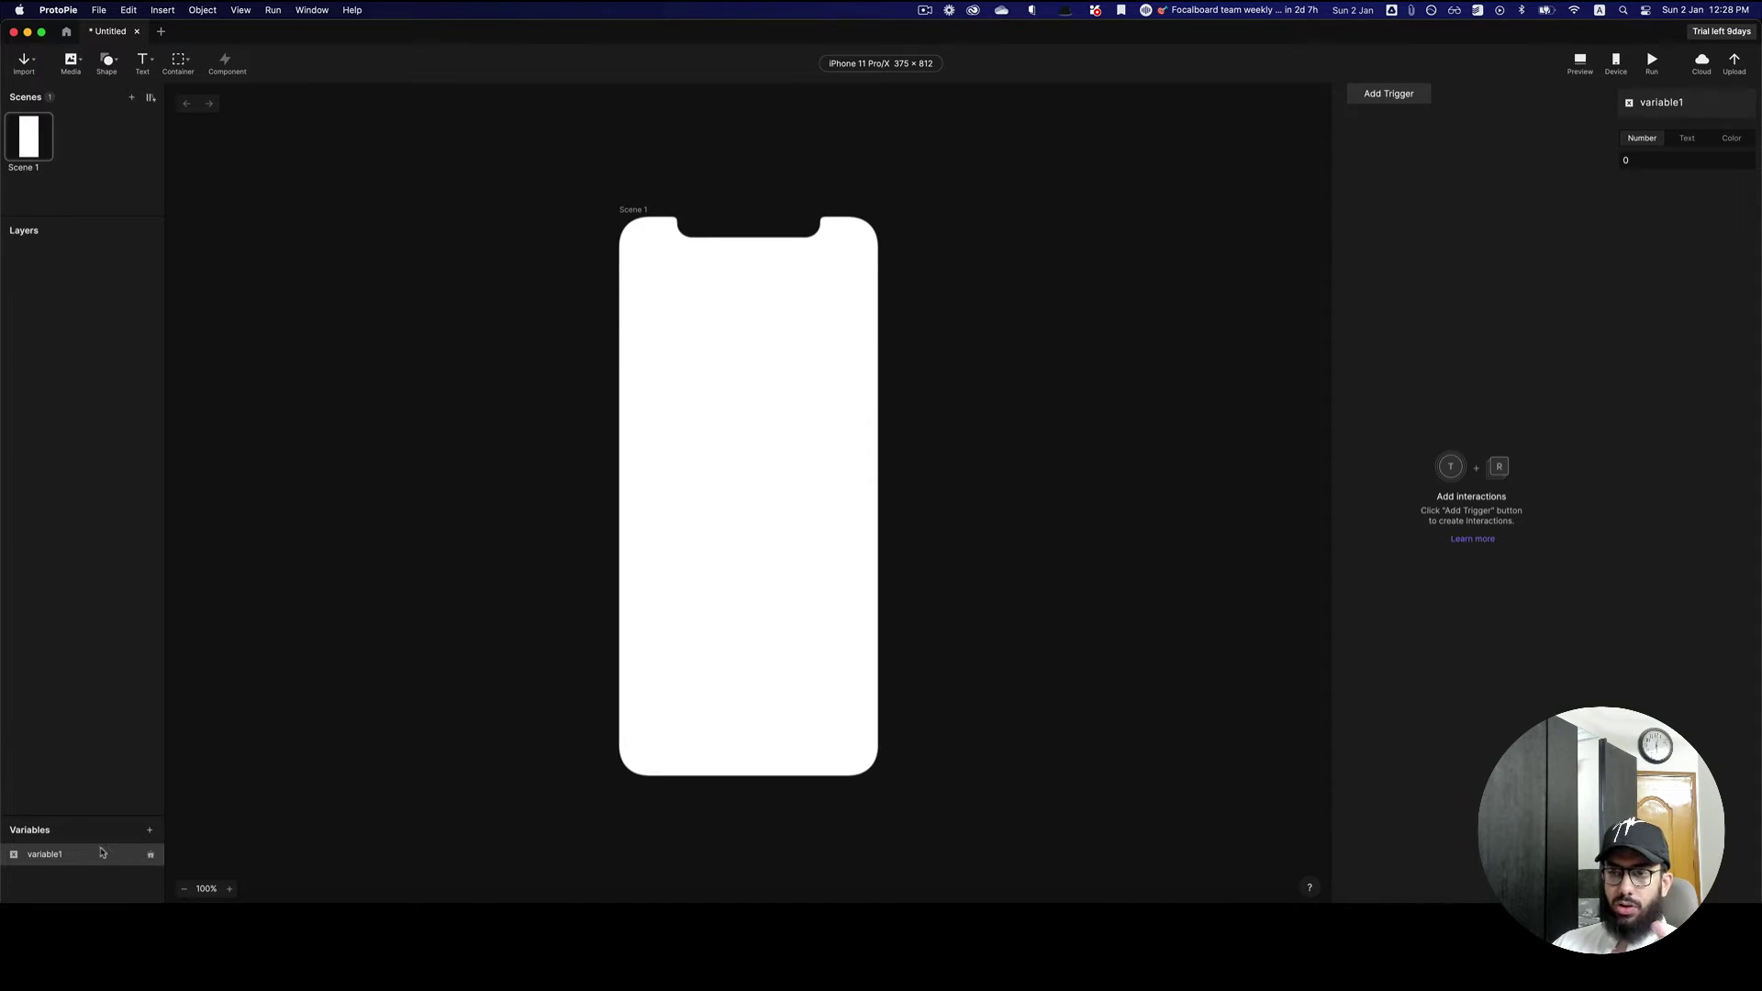
double_click(47, 857)
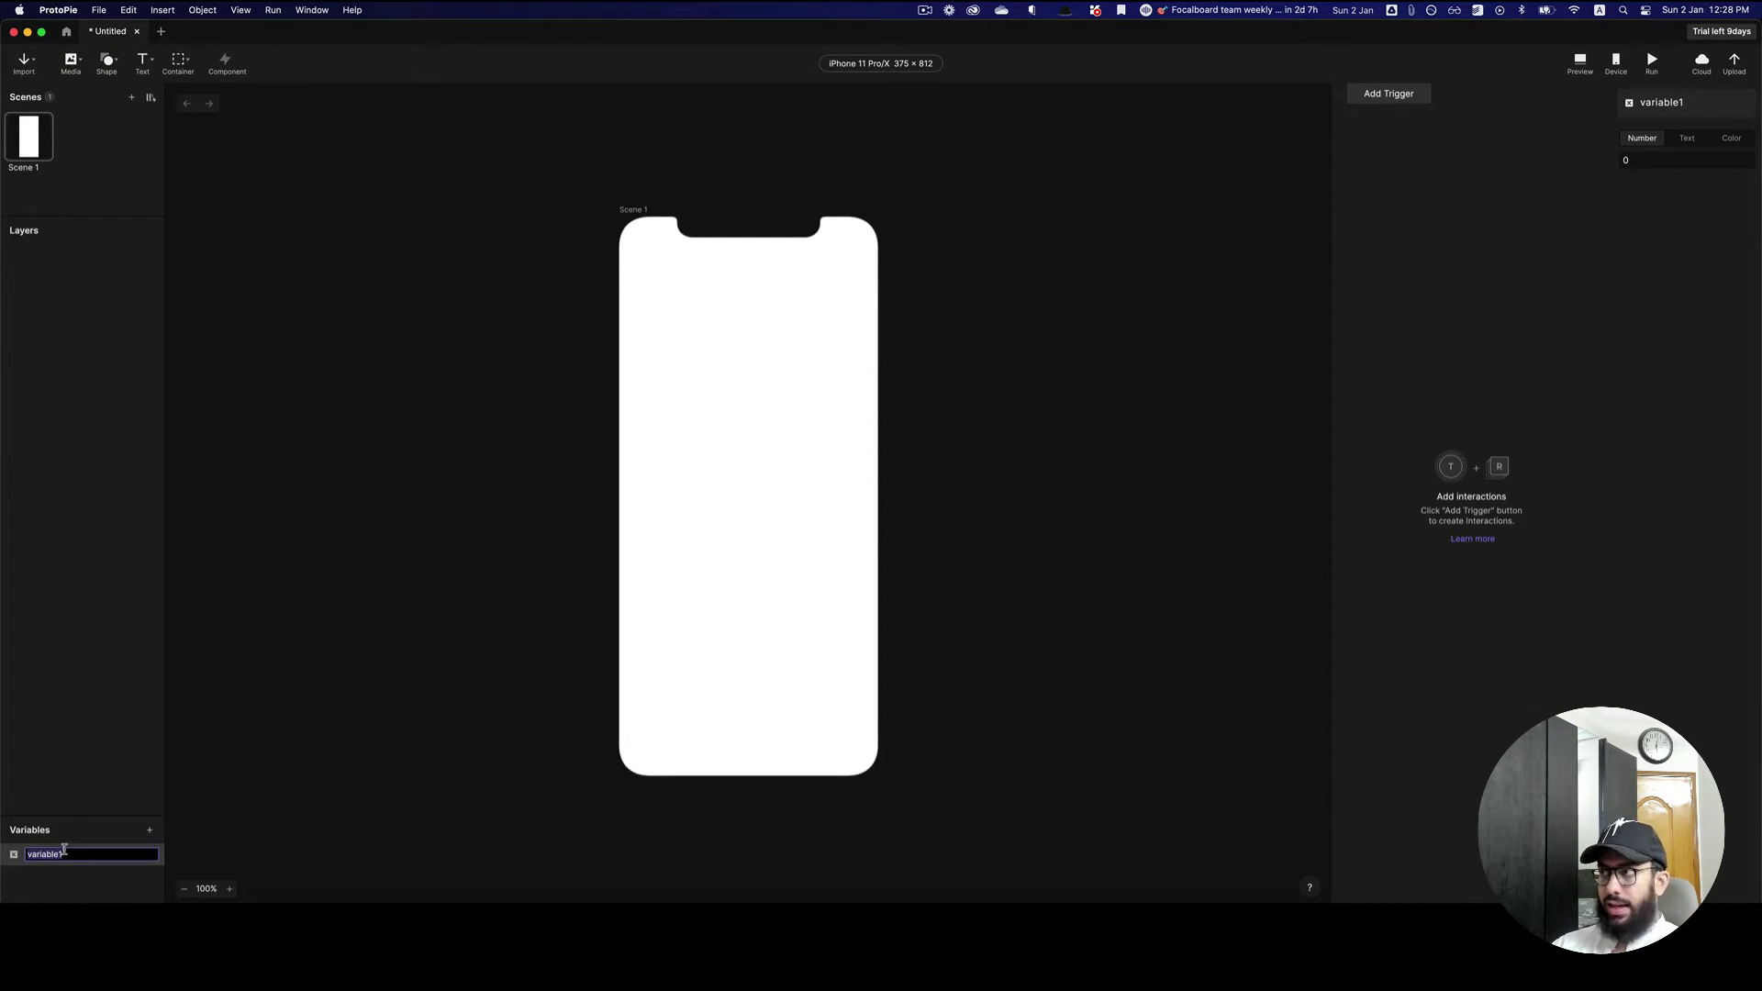
key("shift")
type("YN")
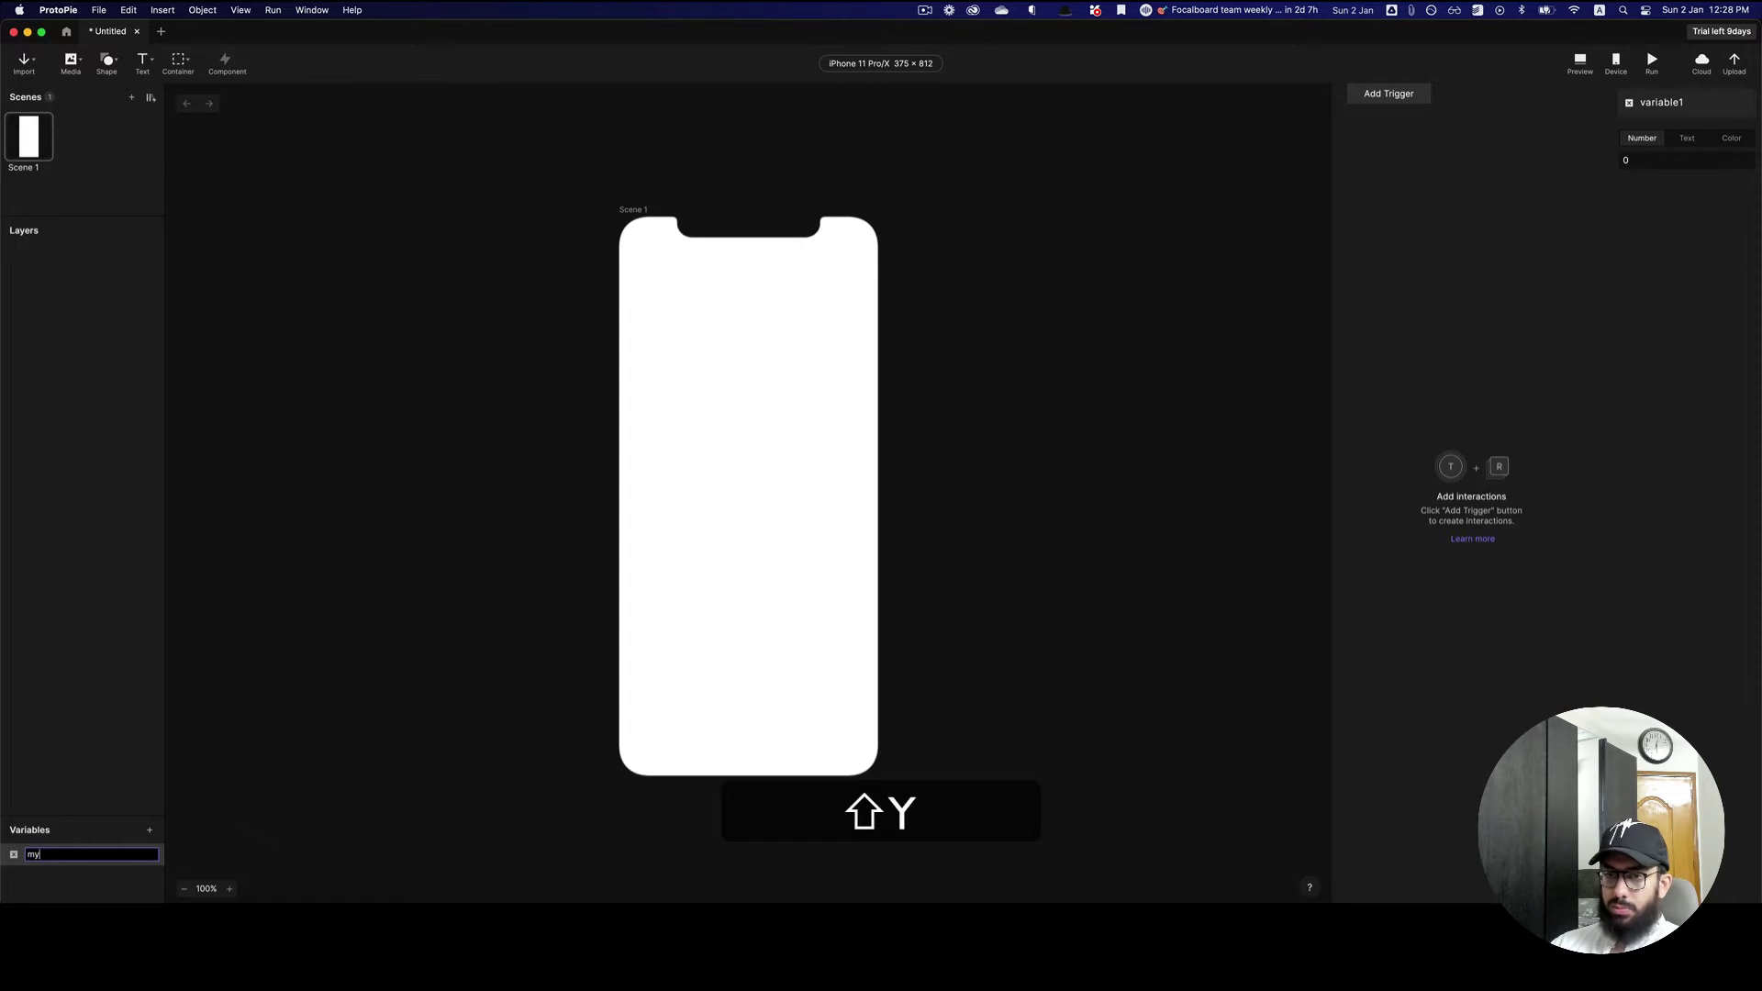
key("BackSpace")
type("itemCount")
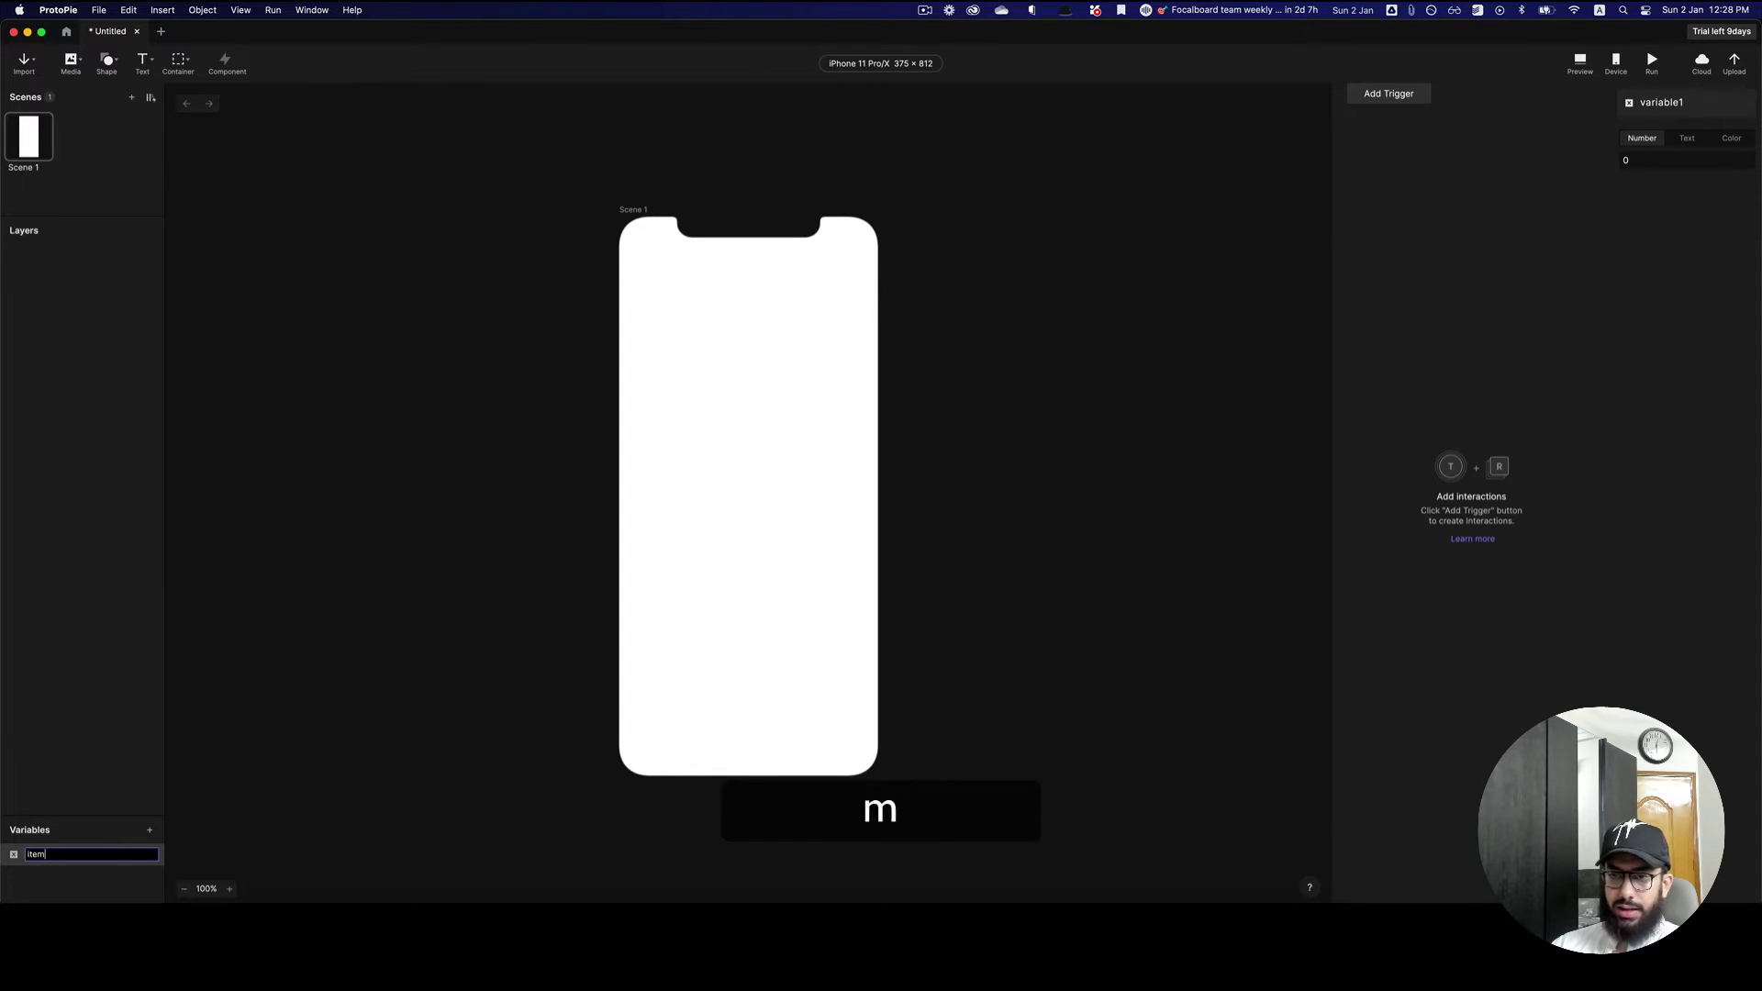
key("Return")
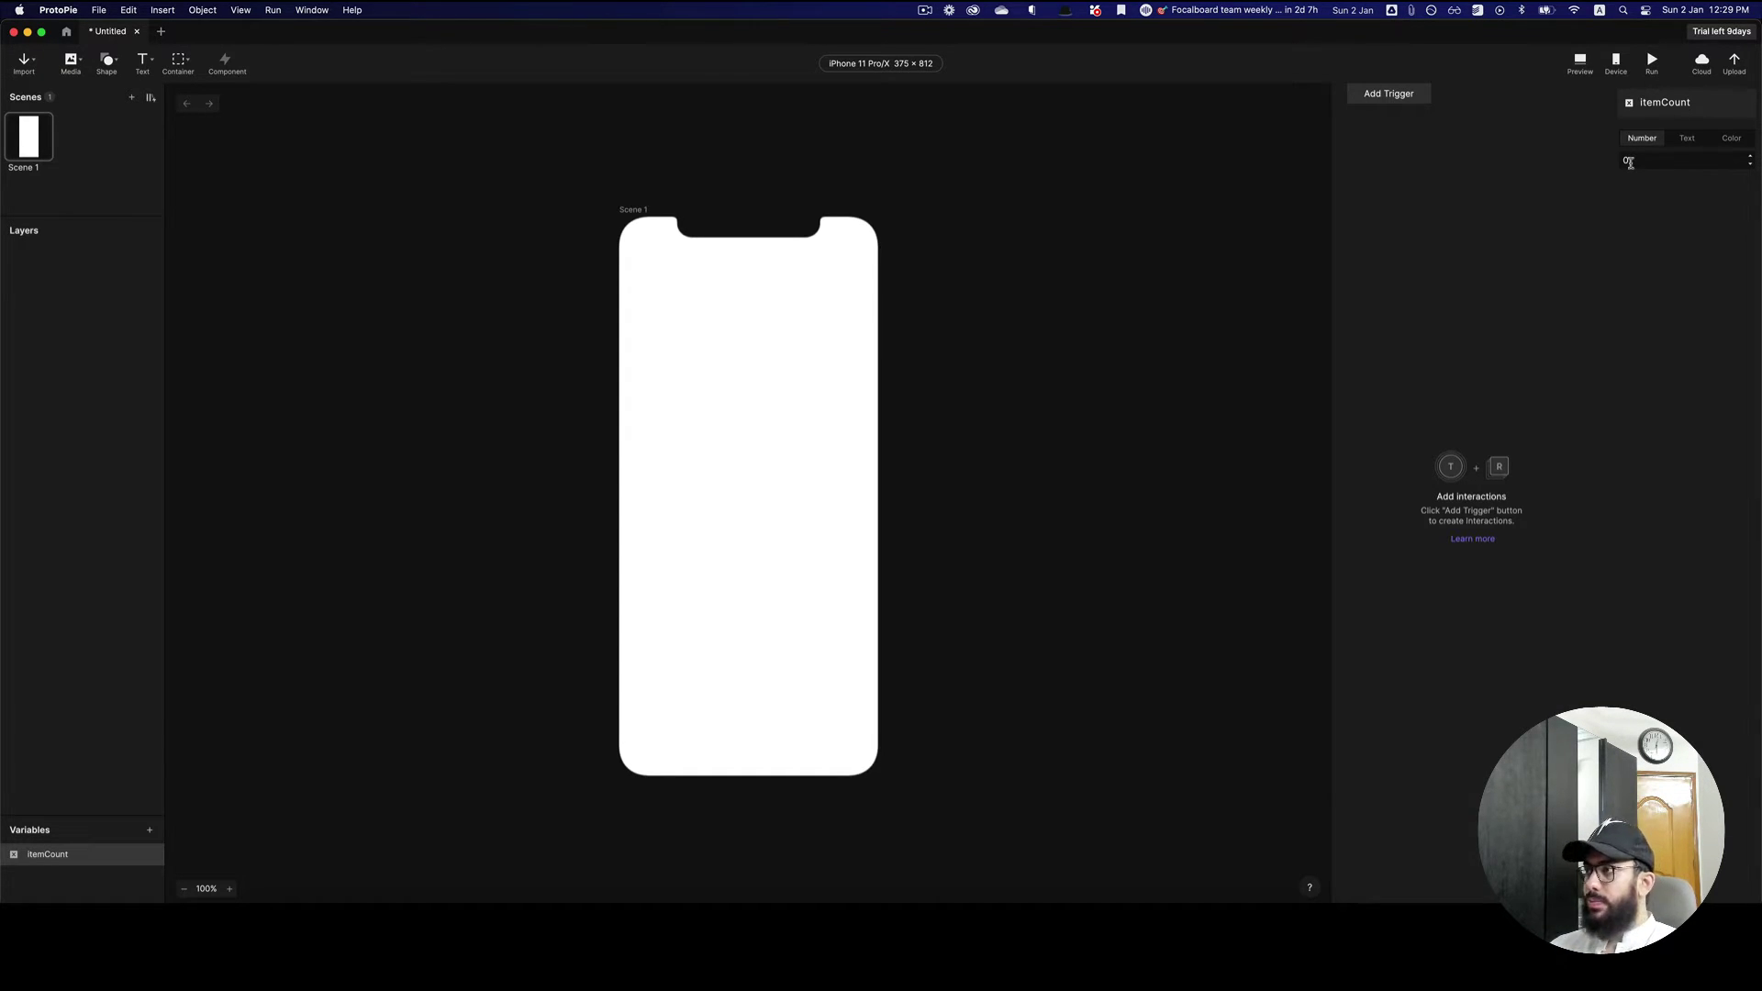
- Try the Text and Color types for the itemCount variable and switch it back to Number with the value 0
left_click(1678, 139)
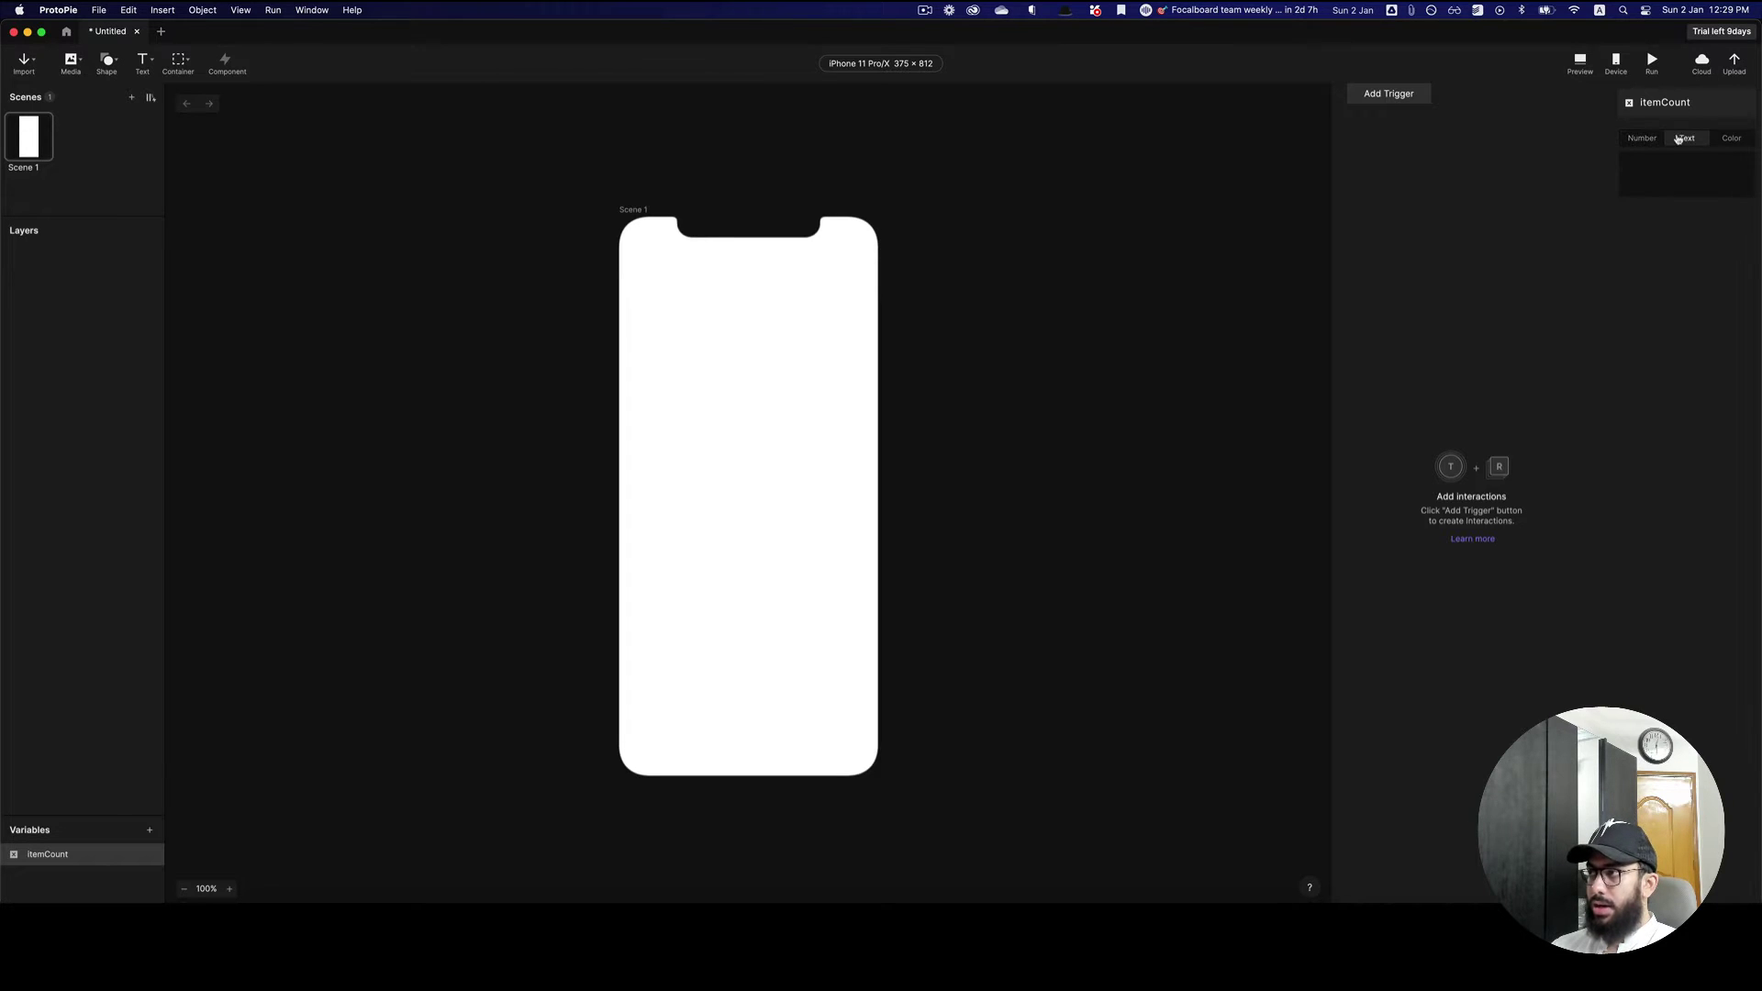
key("Escape")
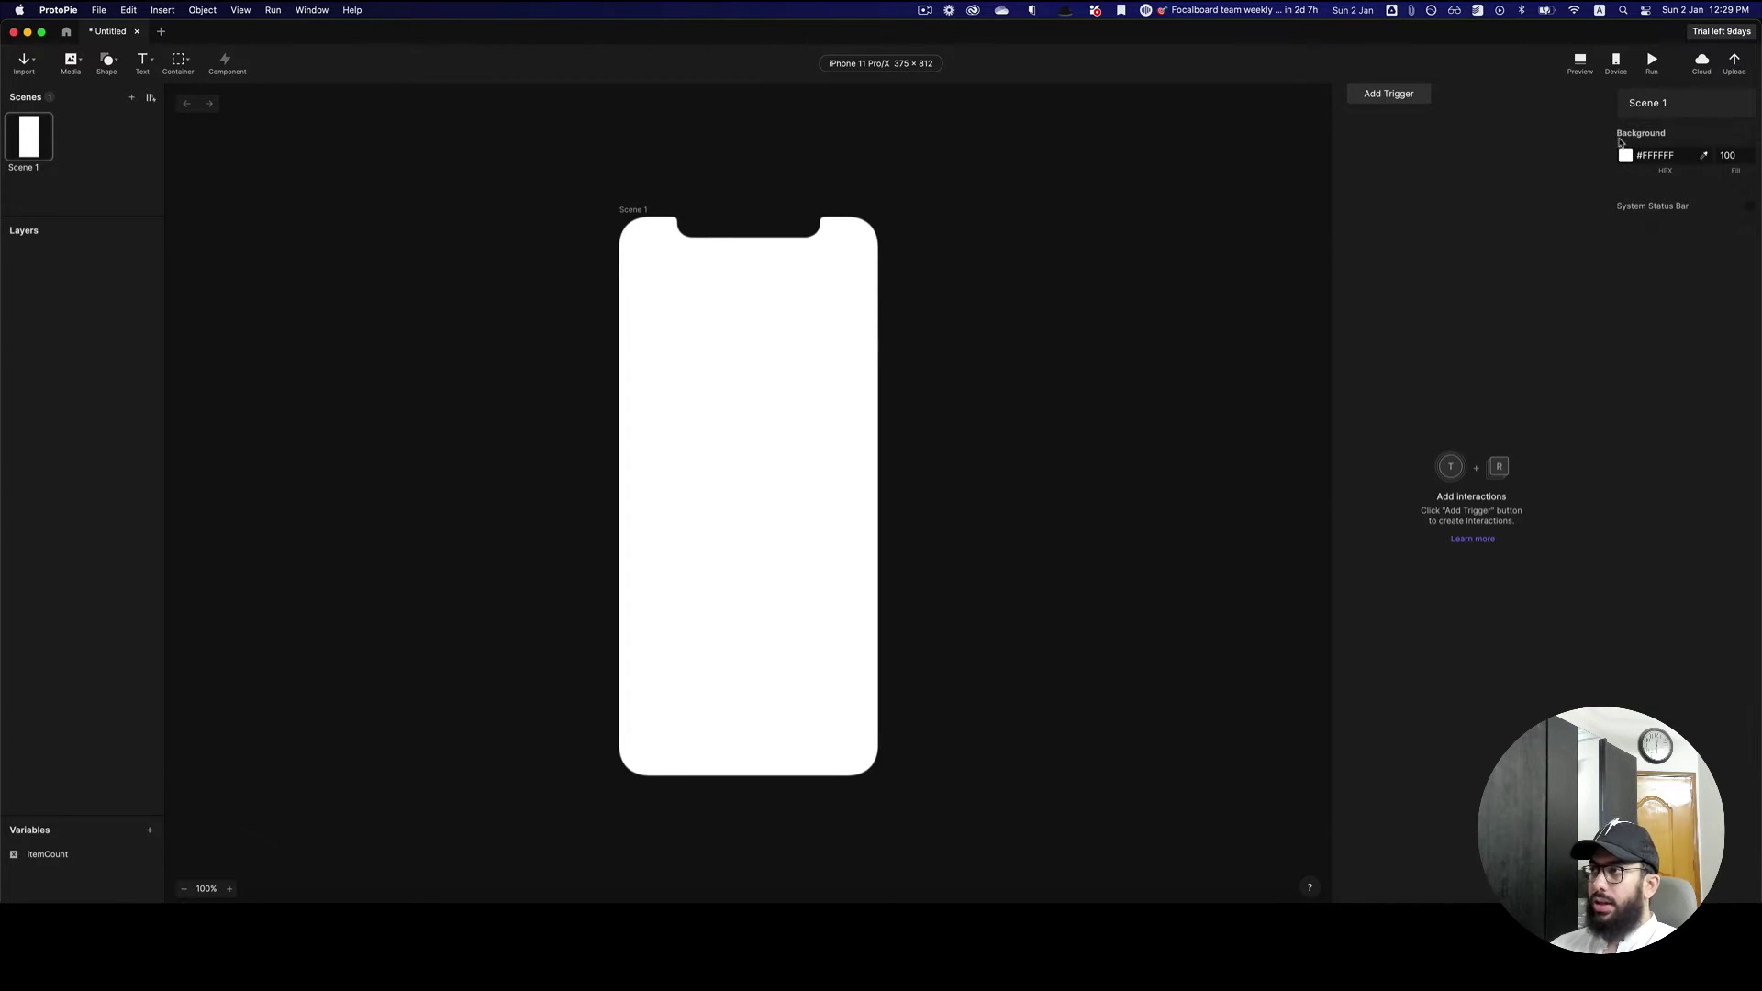
left_click(68, 854)
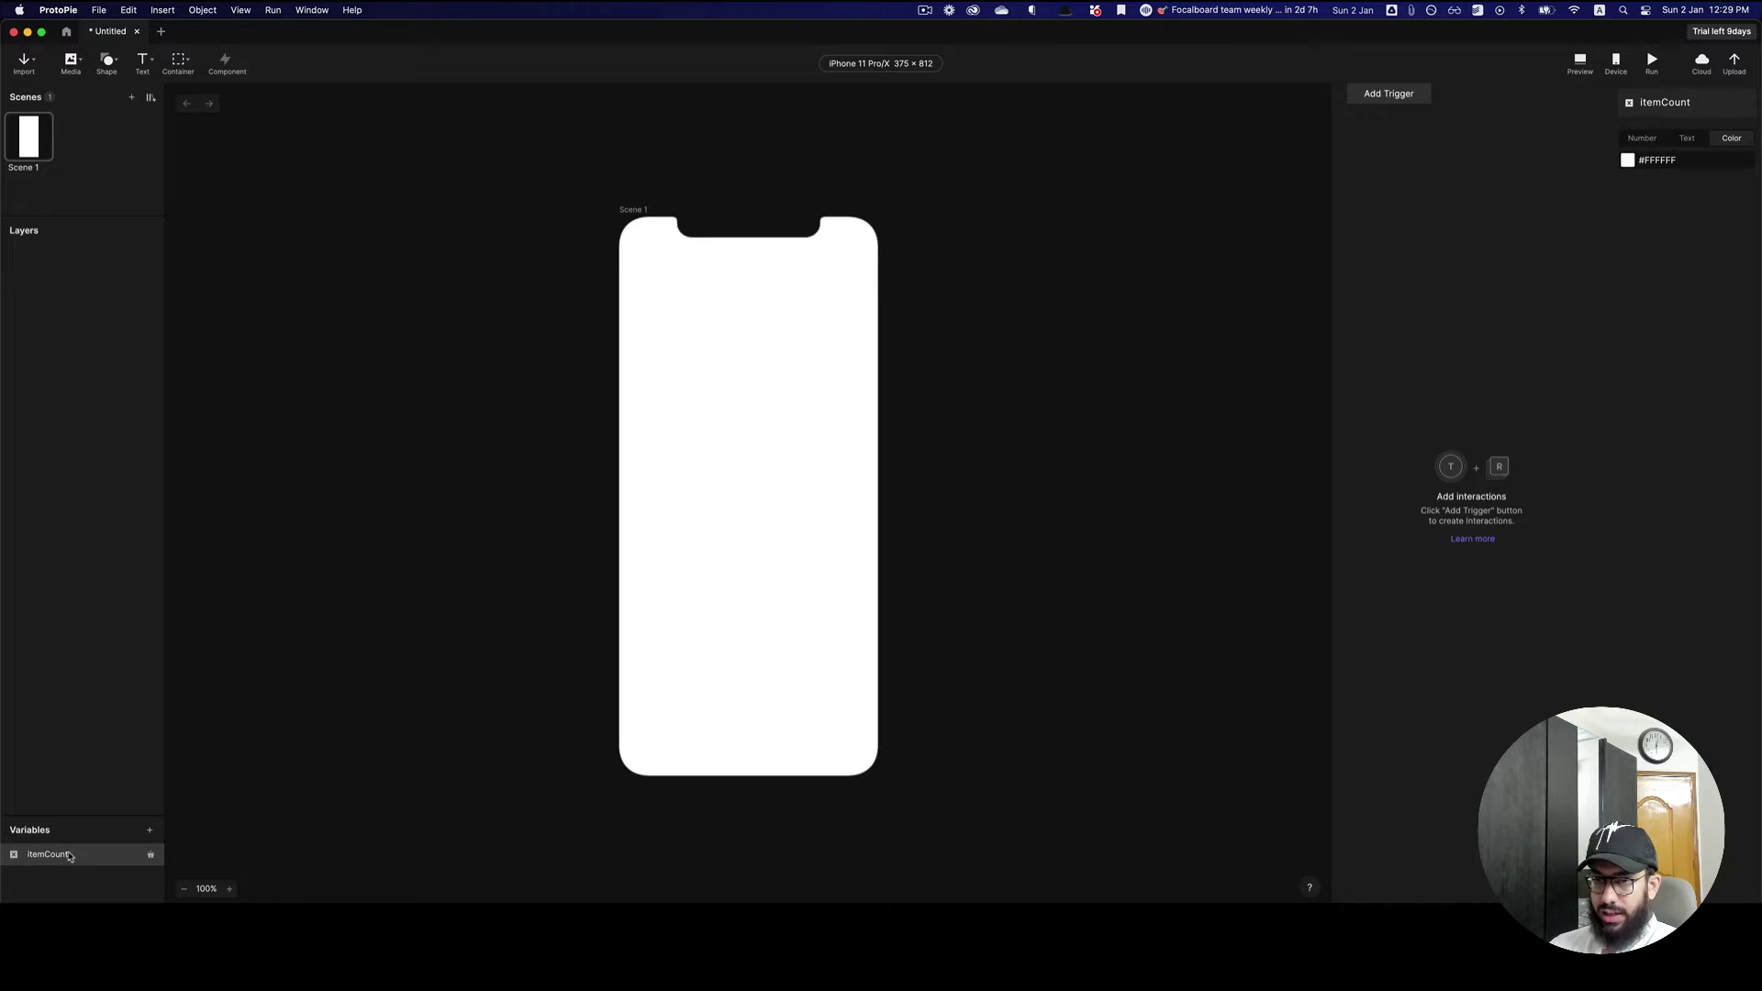
left_click(1650, 140)
left_click(1662, 156)
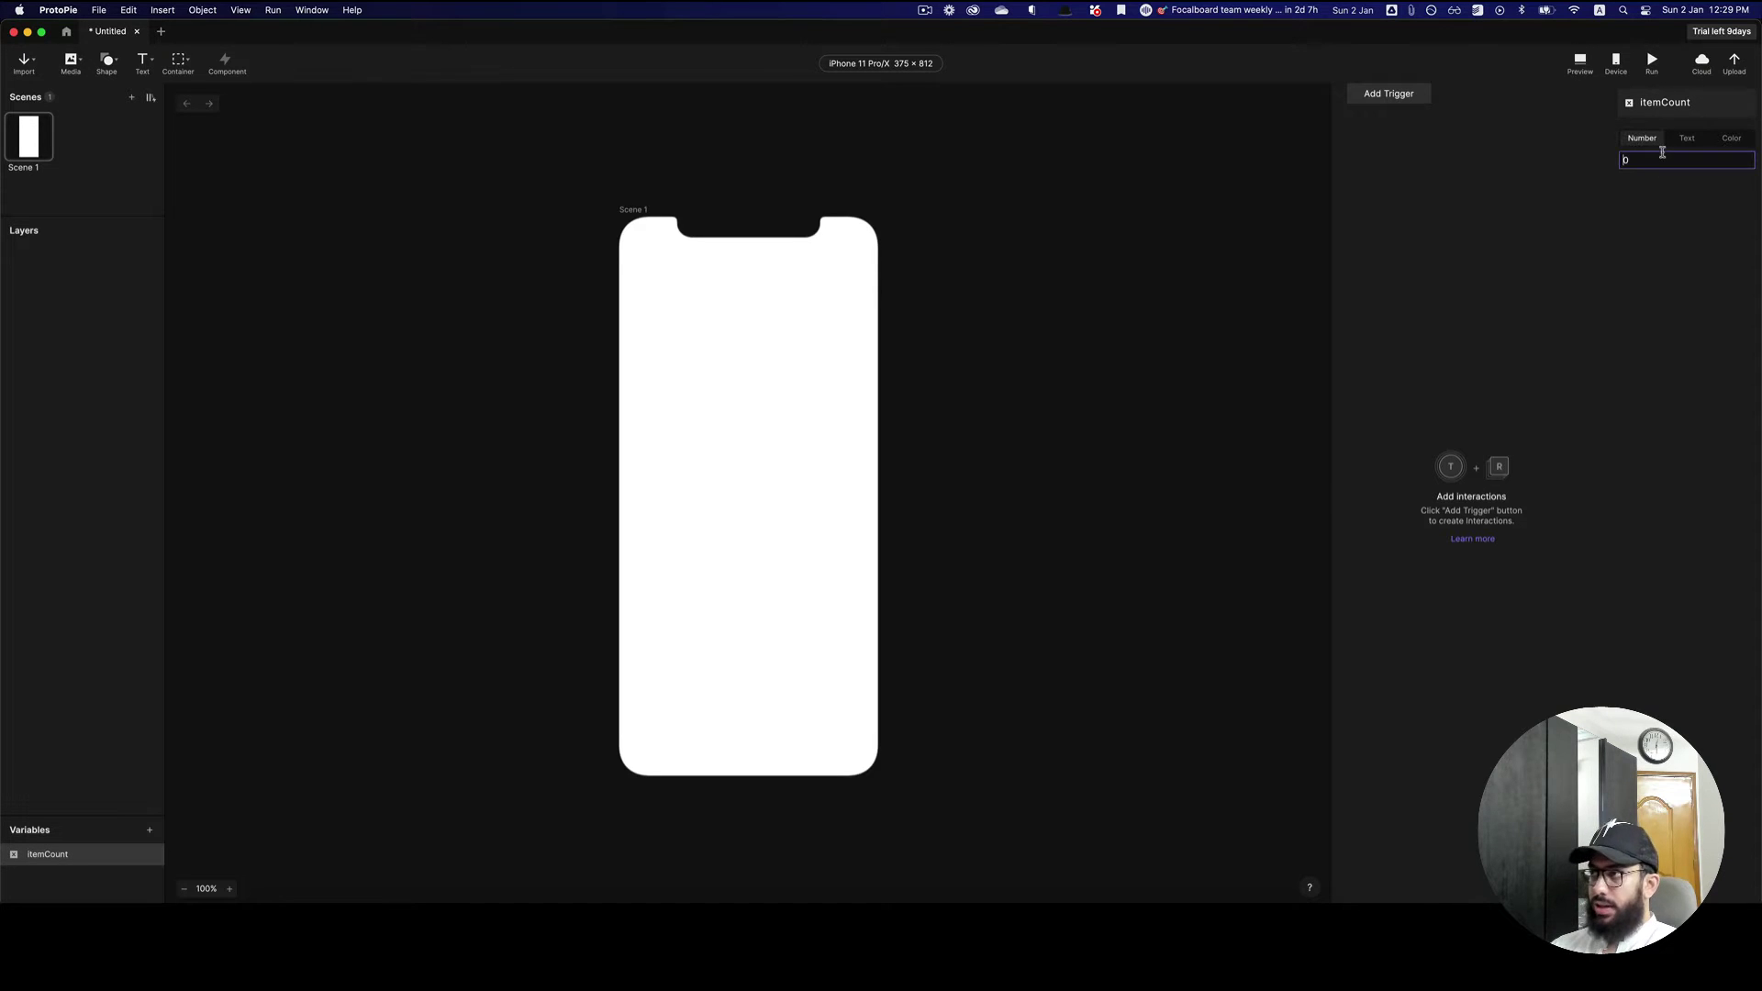
key("Return")
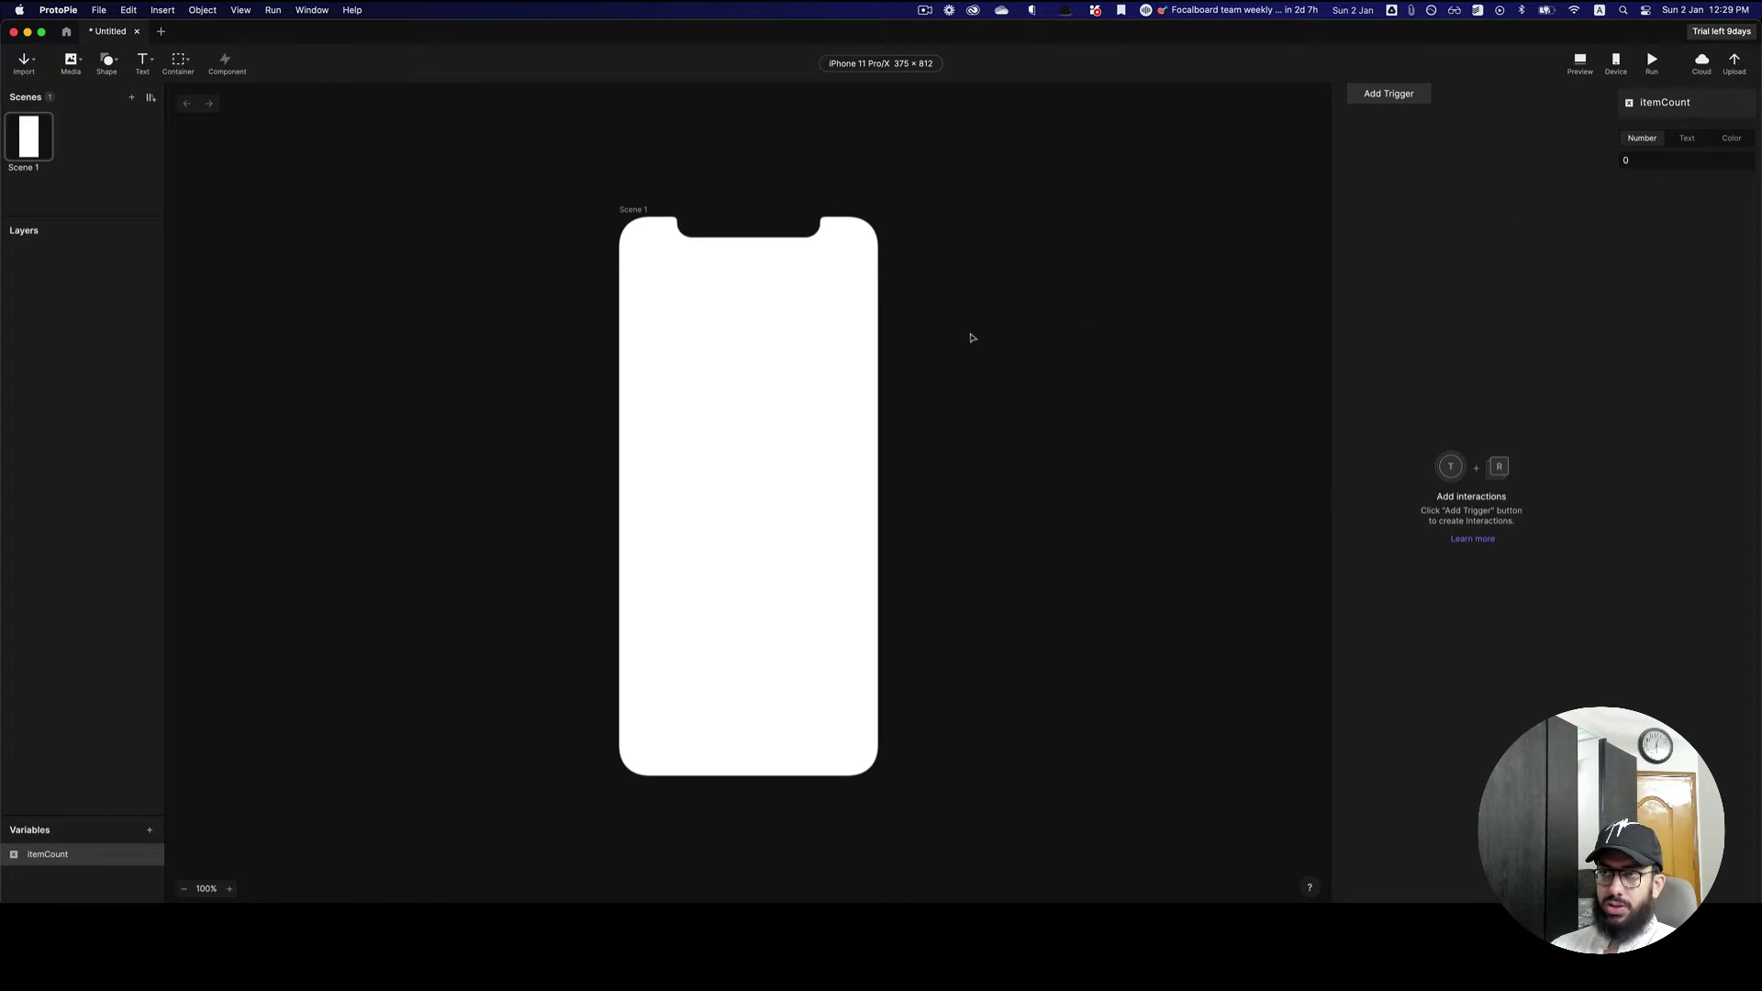
- Show the itemCount value label on the canvas and place it centred just below the phone's notch
left_click(151, 857)
left_click_drag(659, 238, 755, 281)
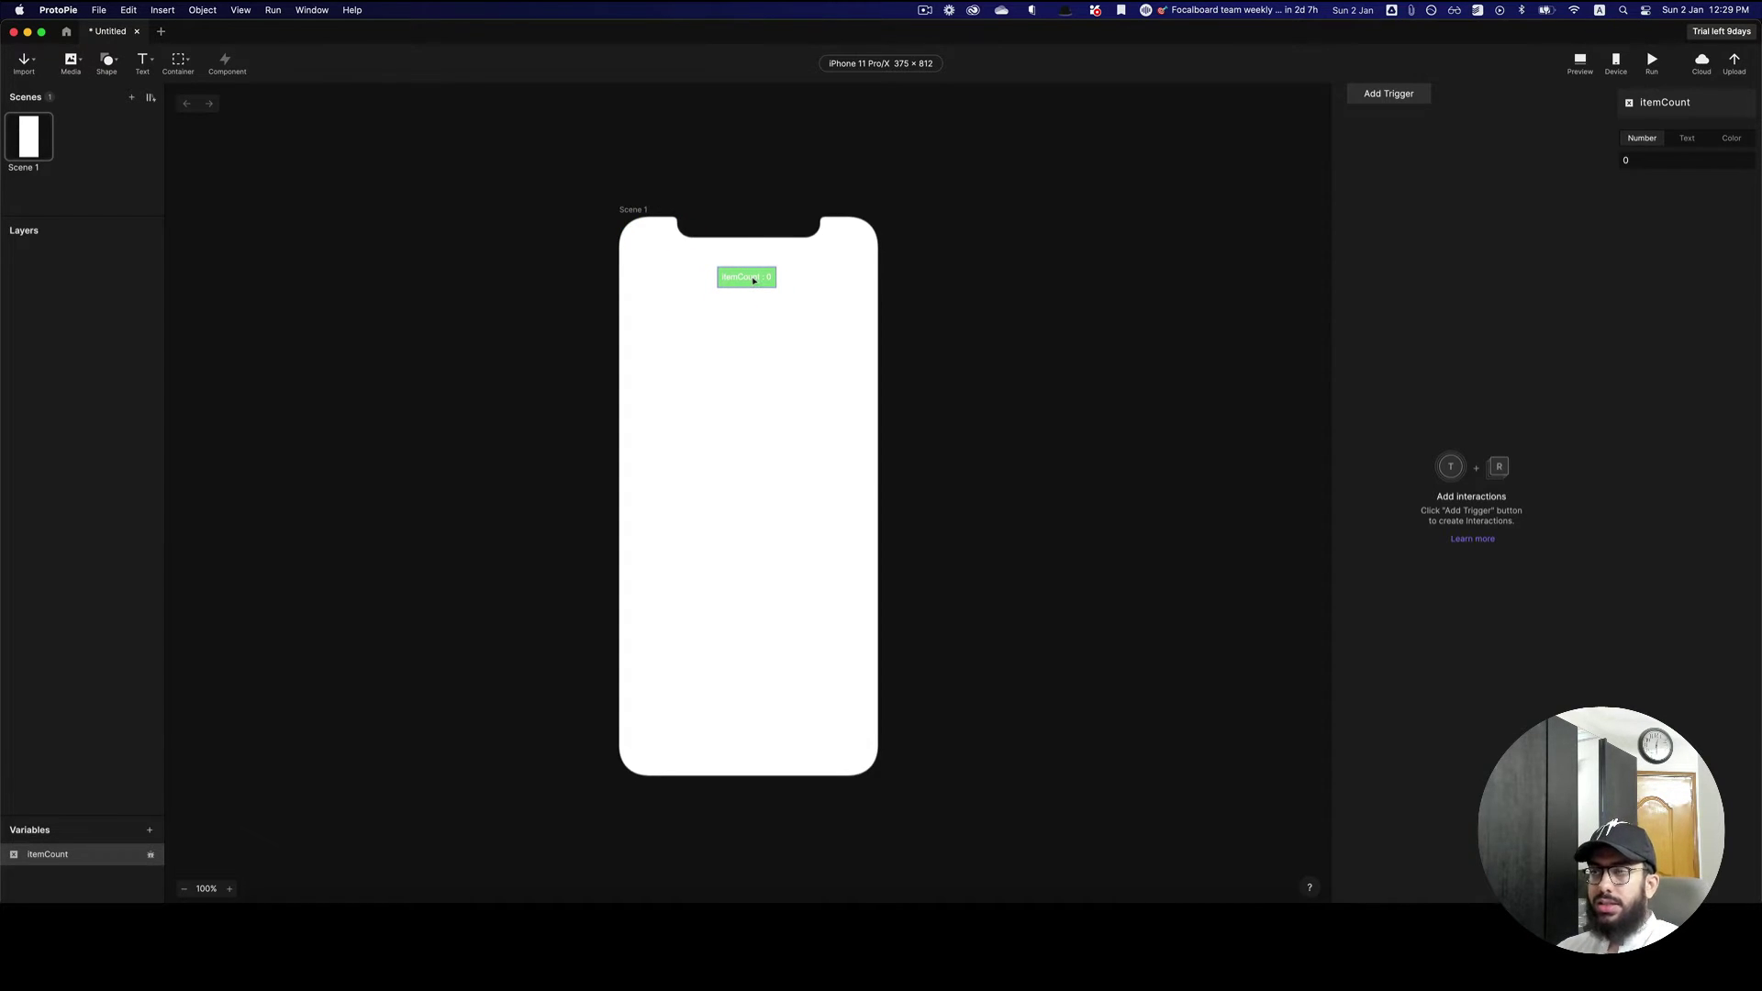
left_click(749, 342)
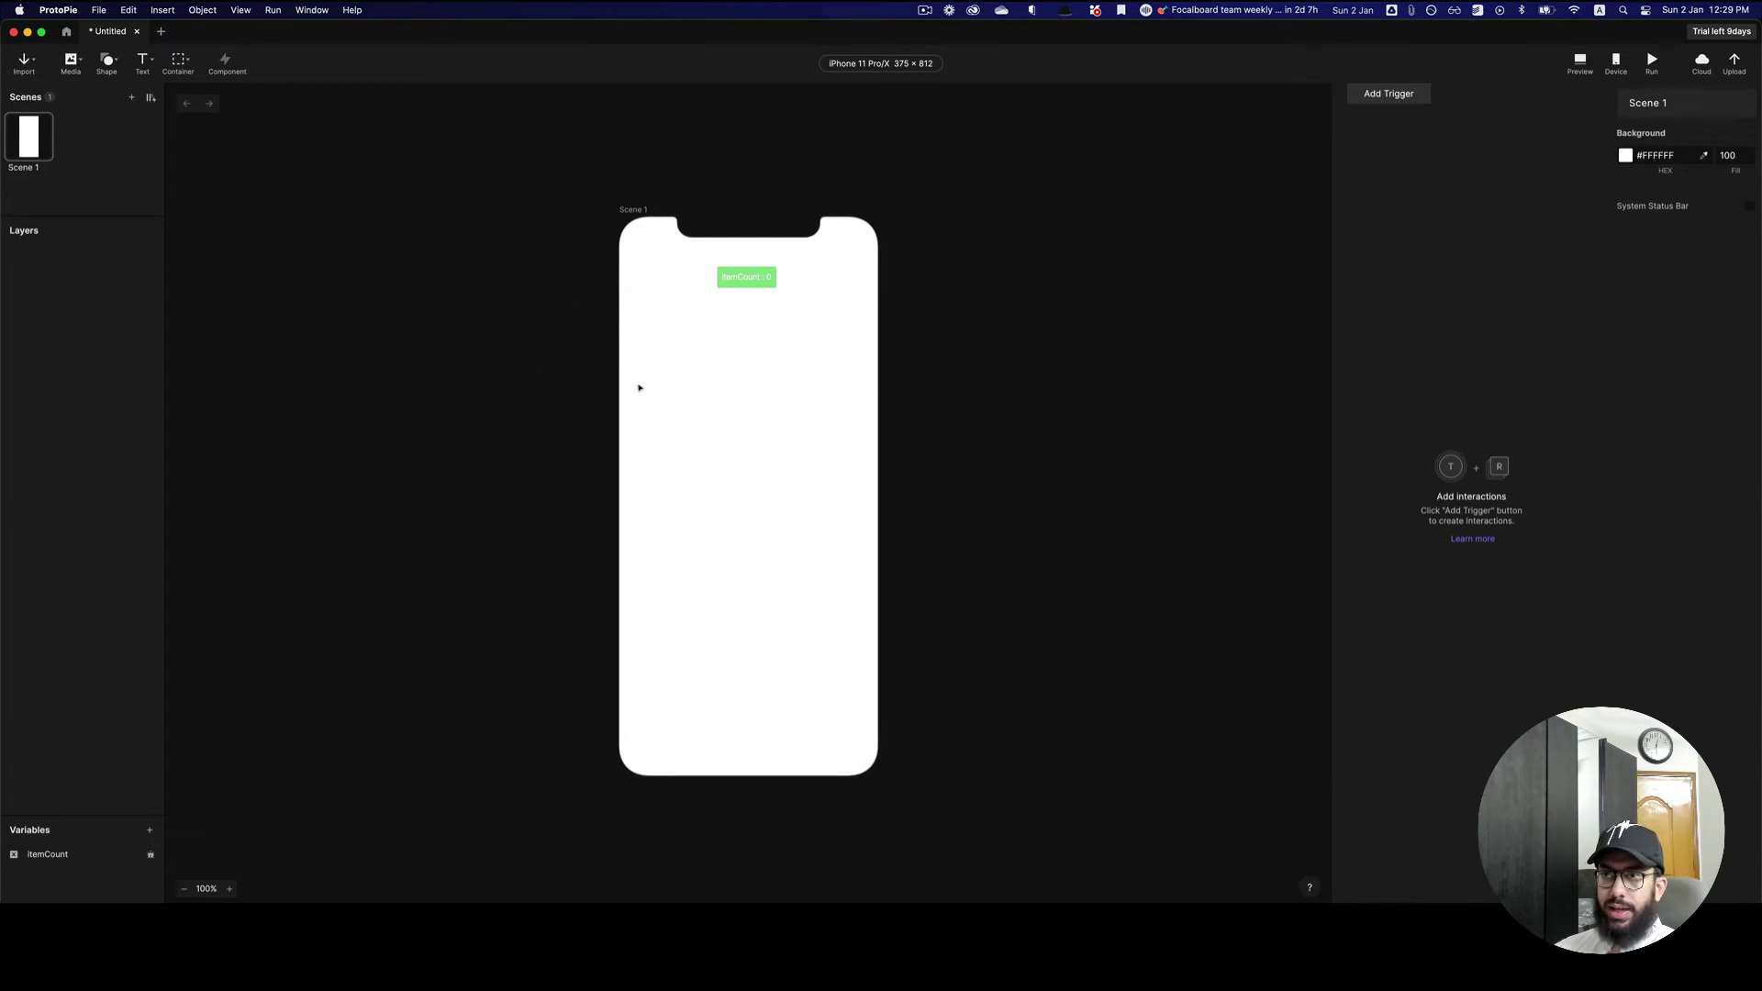
- Add a "Click me" text layer below the itemCount label, positioned at about X 157, Y 255
key("t")
left_click(725, 397)
type("Button")
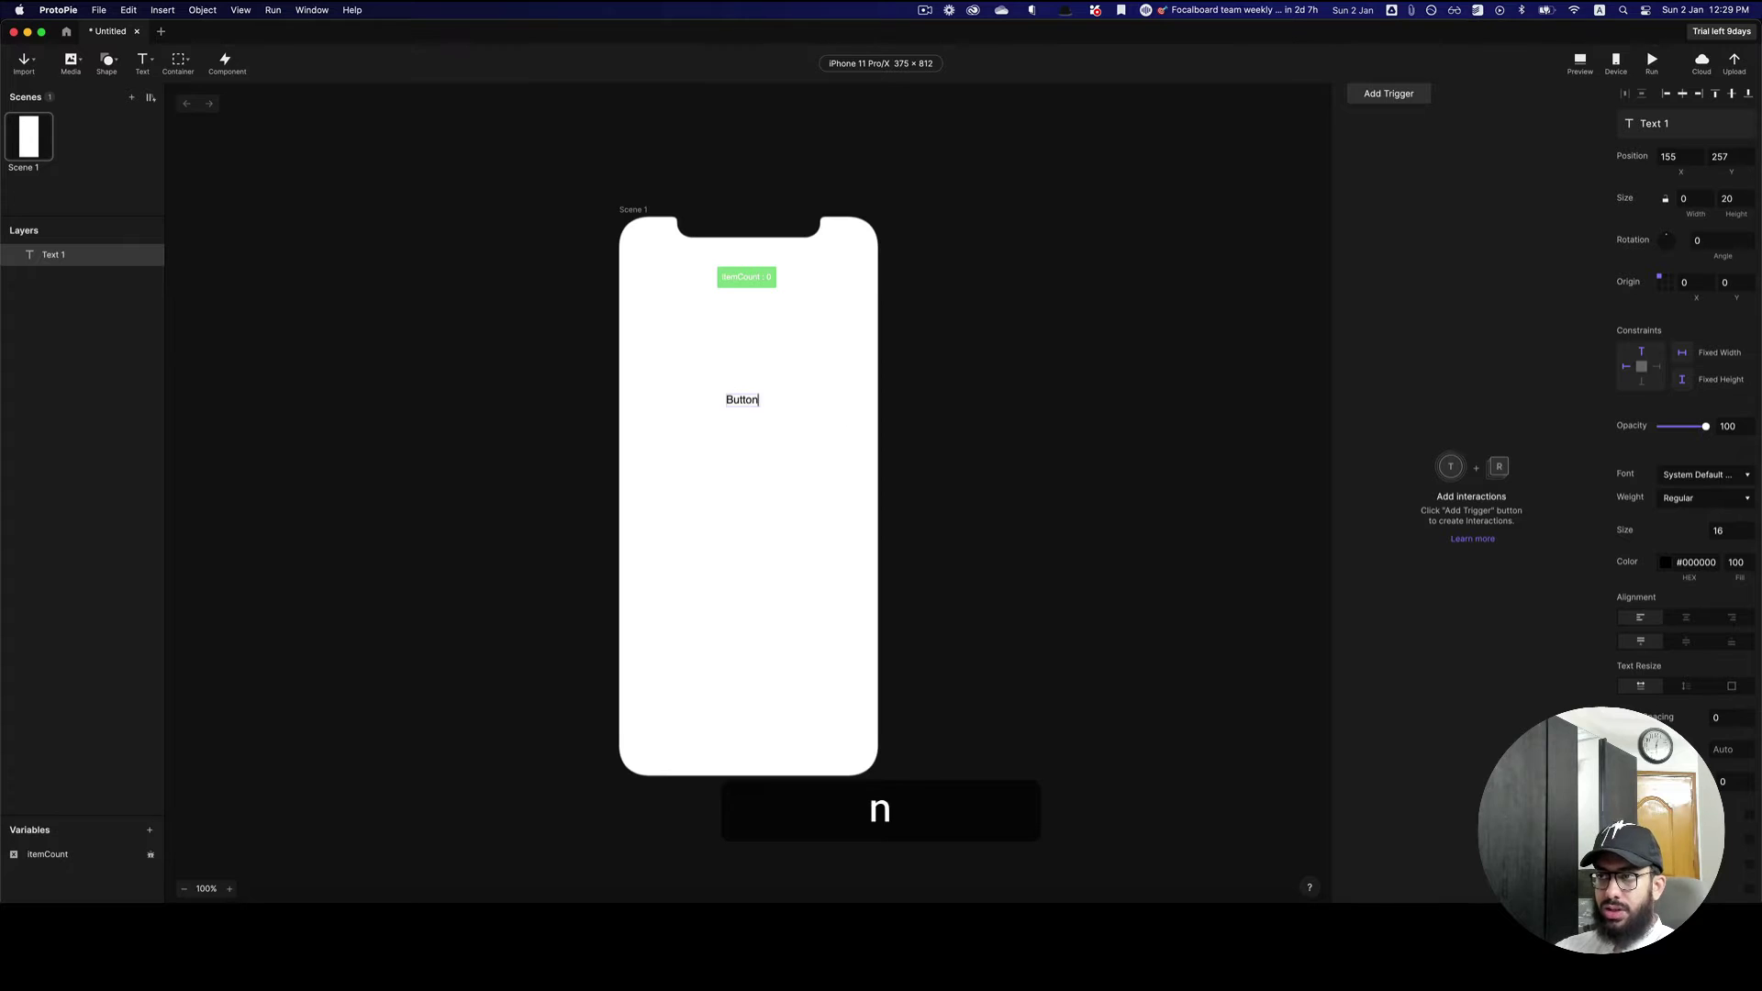
key("super+a")
type("Click me")
key("Escape")
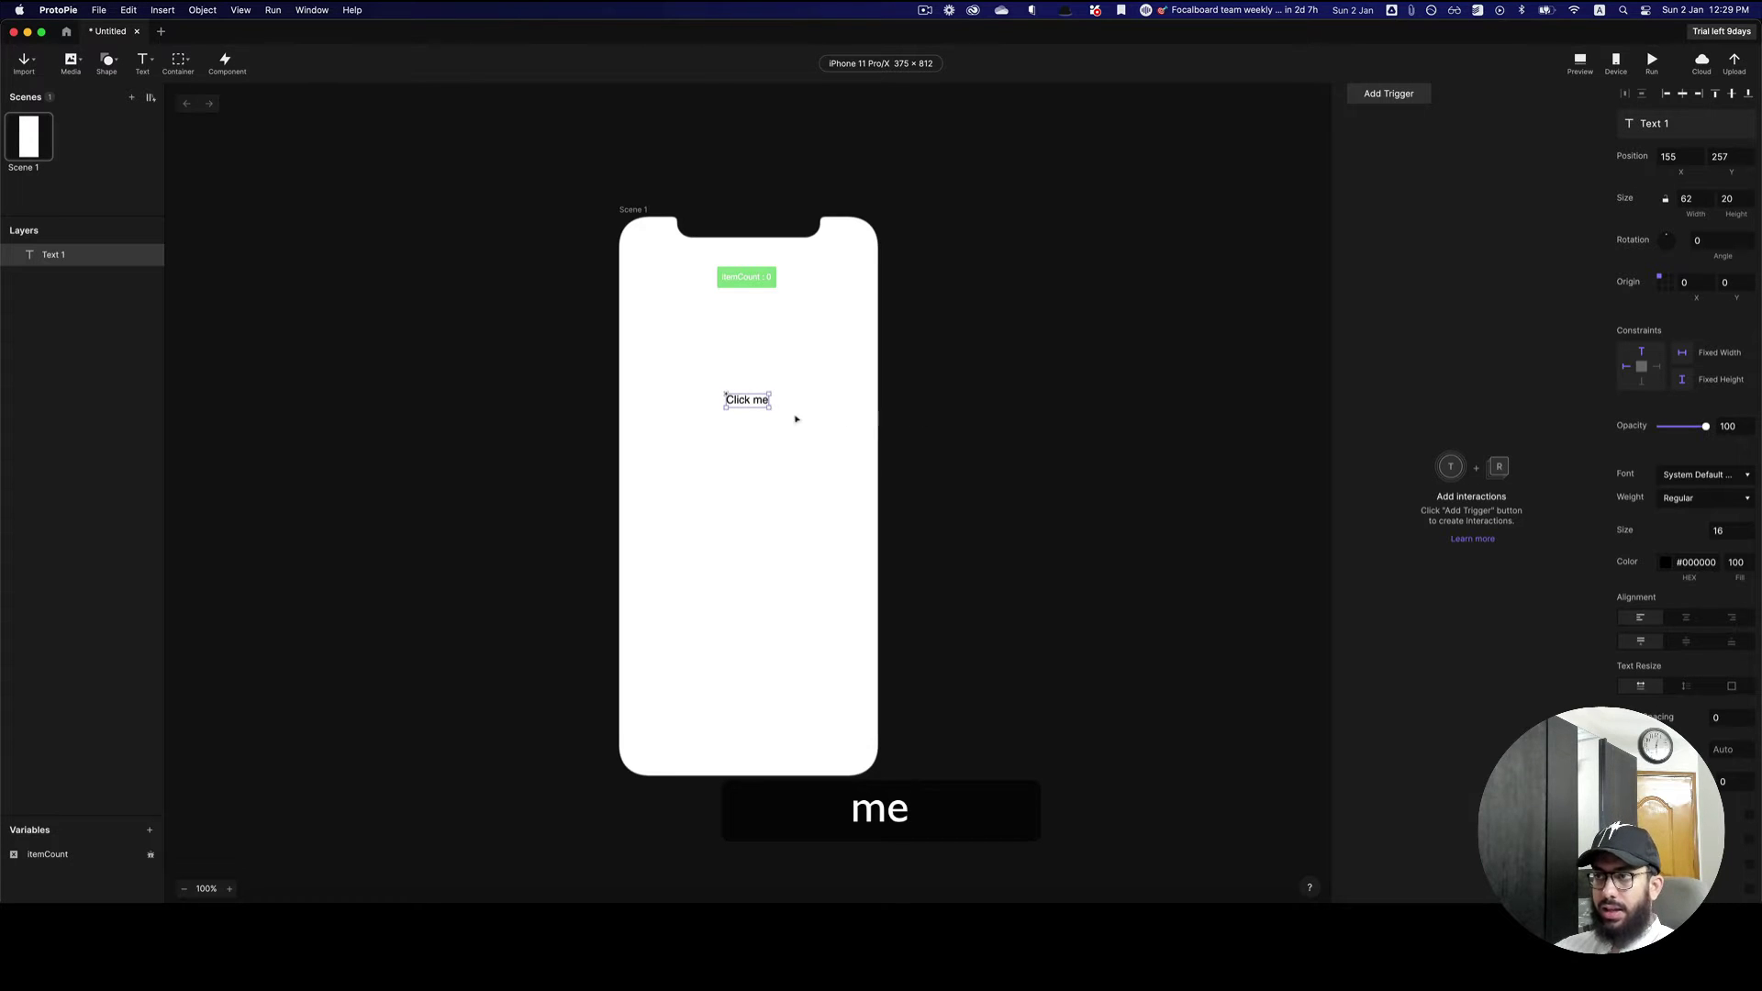
left_click_drag(751, 403, 753, 401)
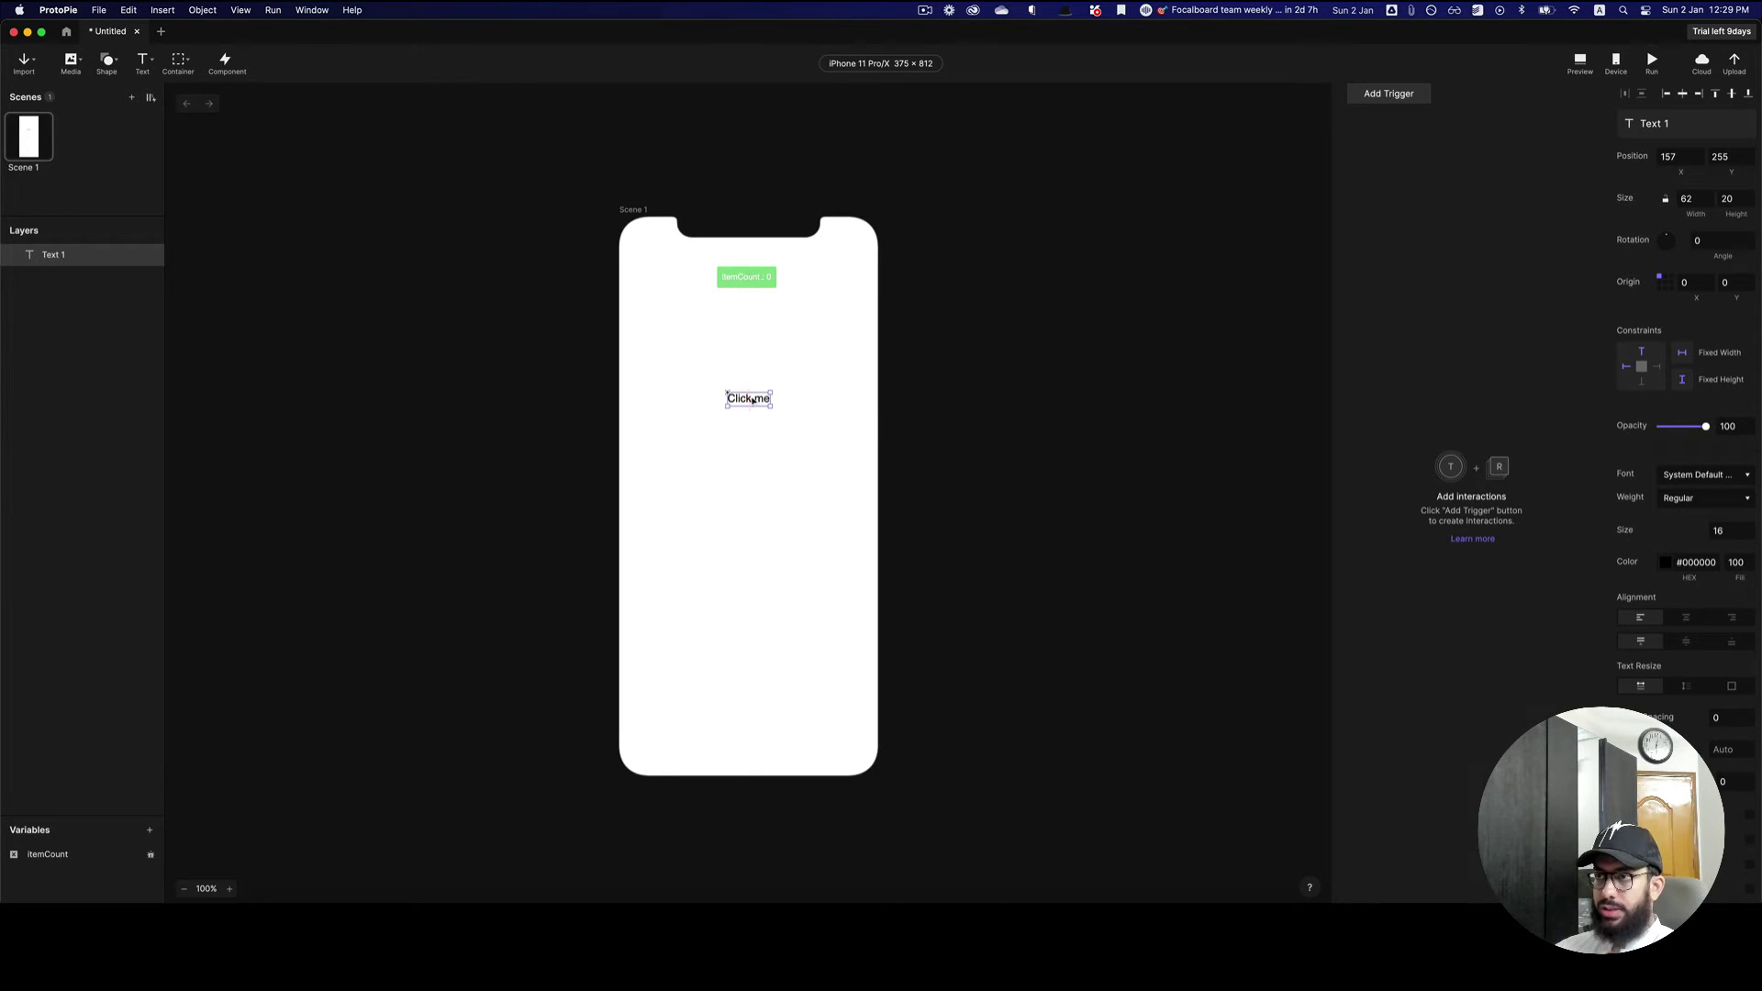
- Add a Tap trigger to the "Click me" text and give it an Assign response
left_click(1393, 97)
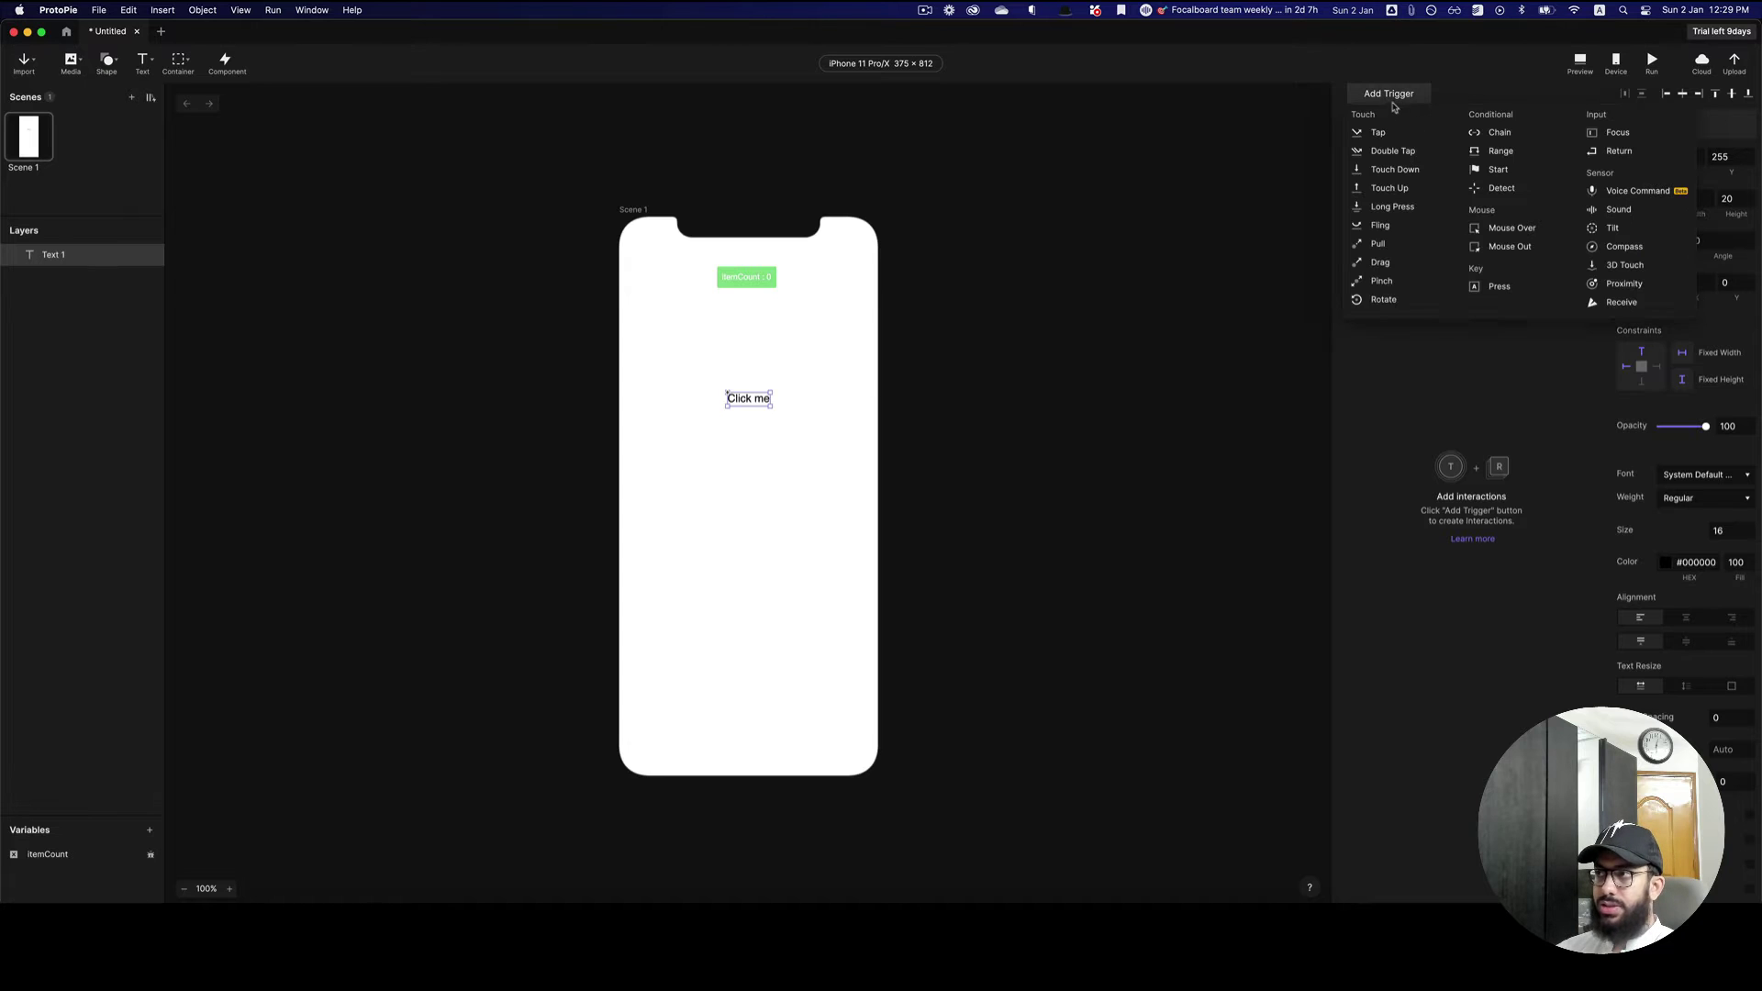
left_click(1387, 127)
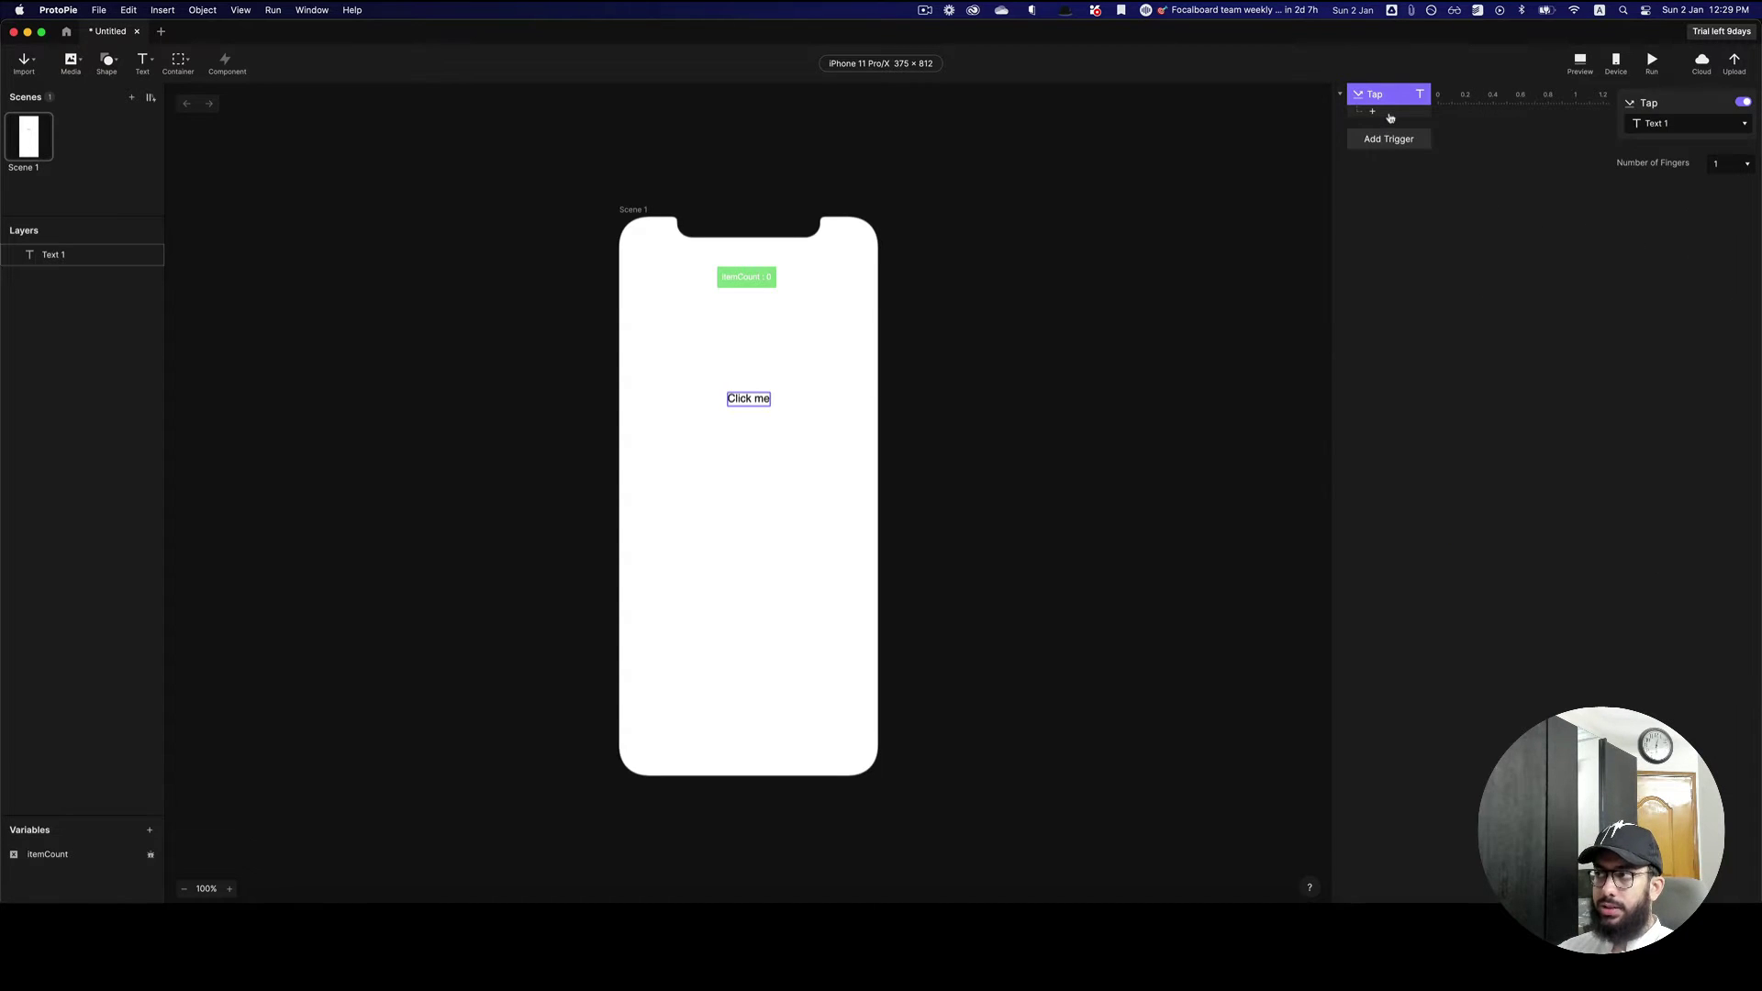
left_click(1386, 114)
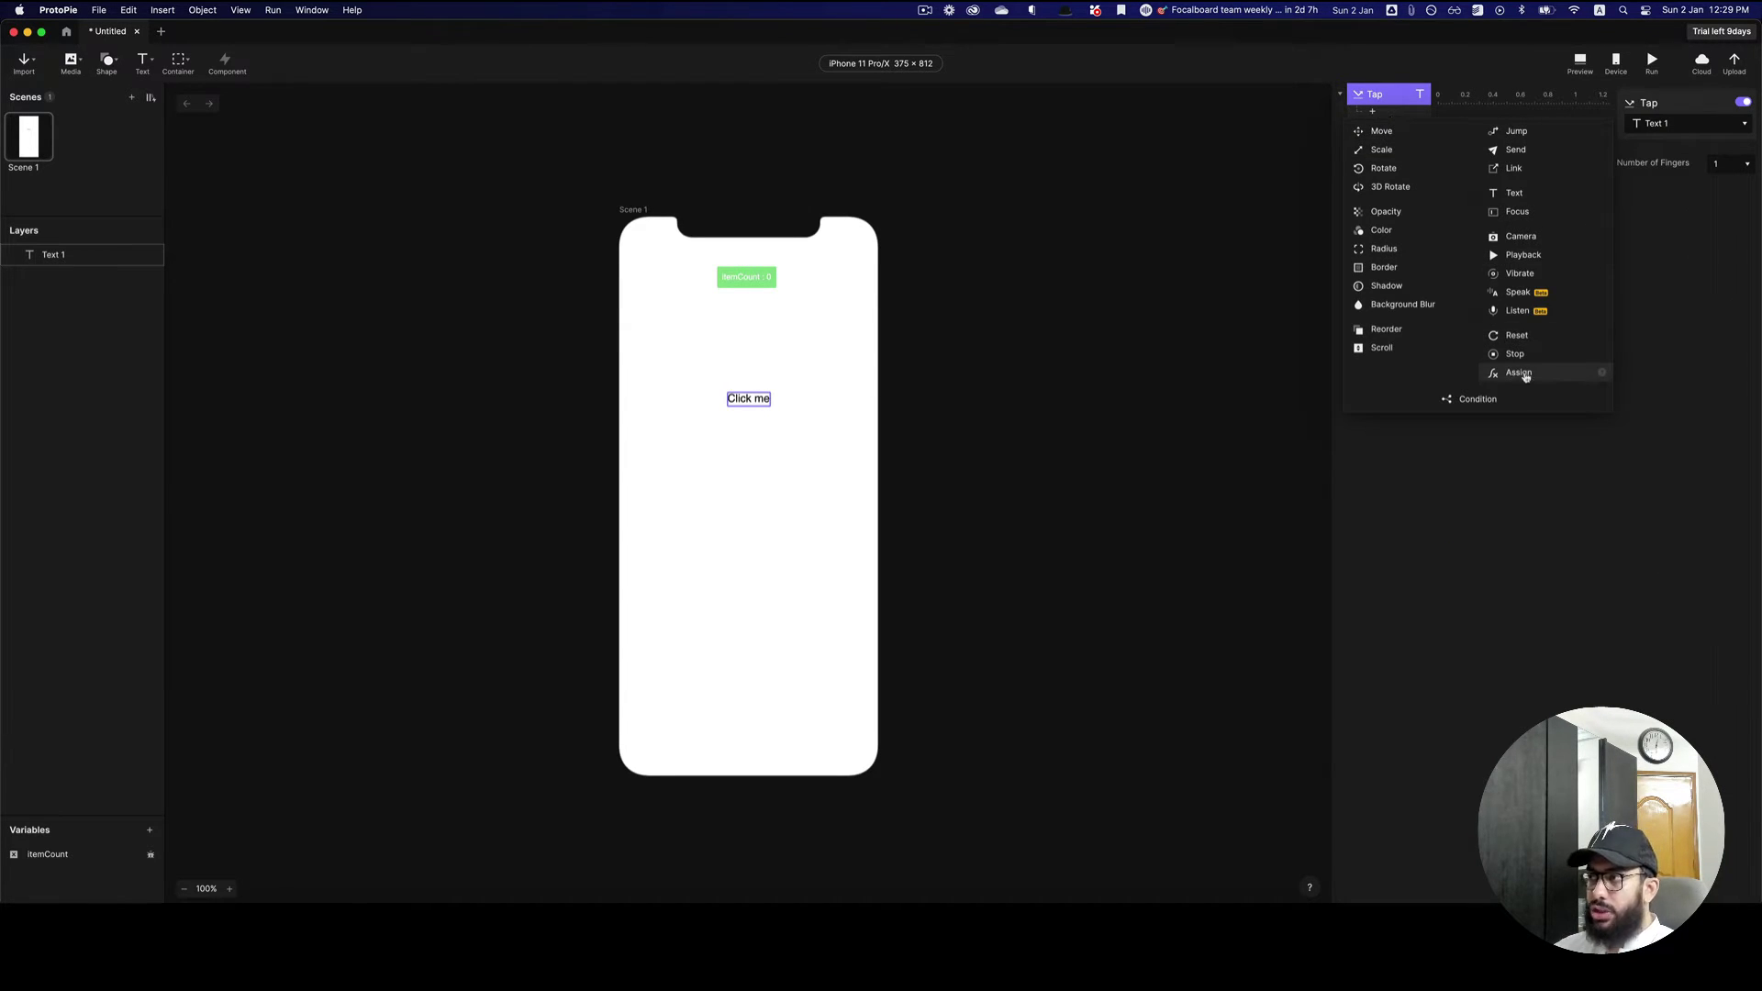
left_click(1519, 372)
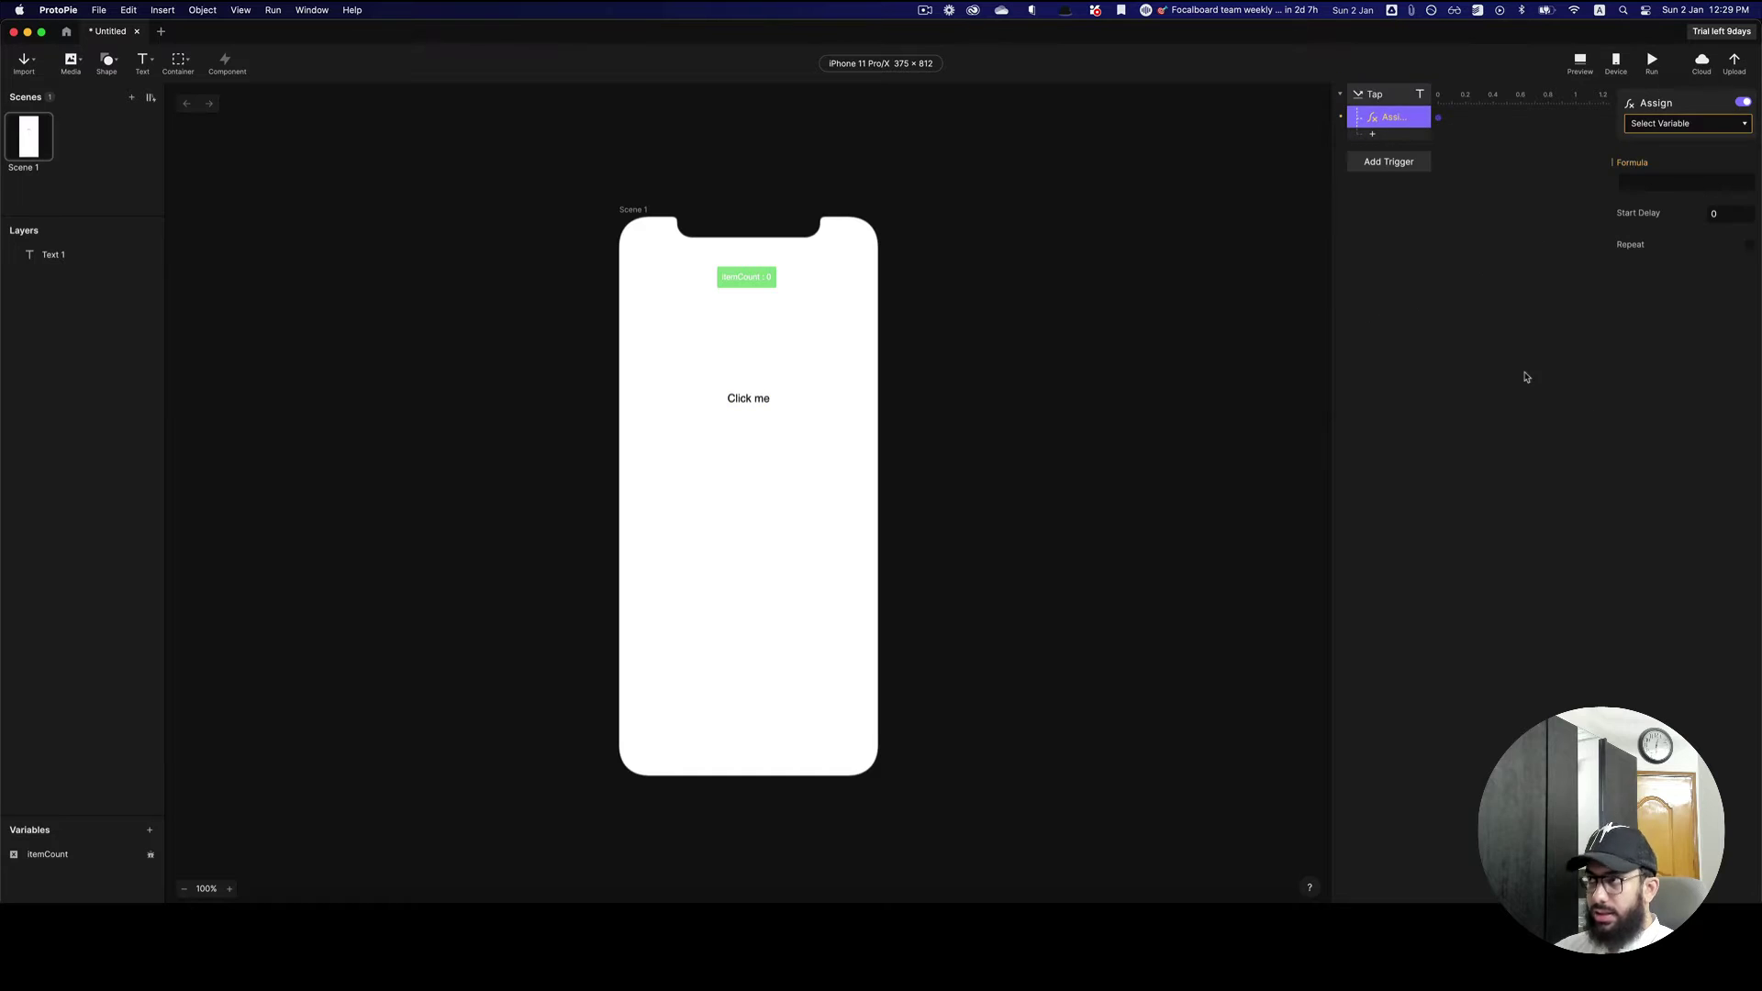
- Configure the Assign response to target the itemCount variable with the formula 23
left_click(1693, 123)
left_click(1669, 177)
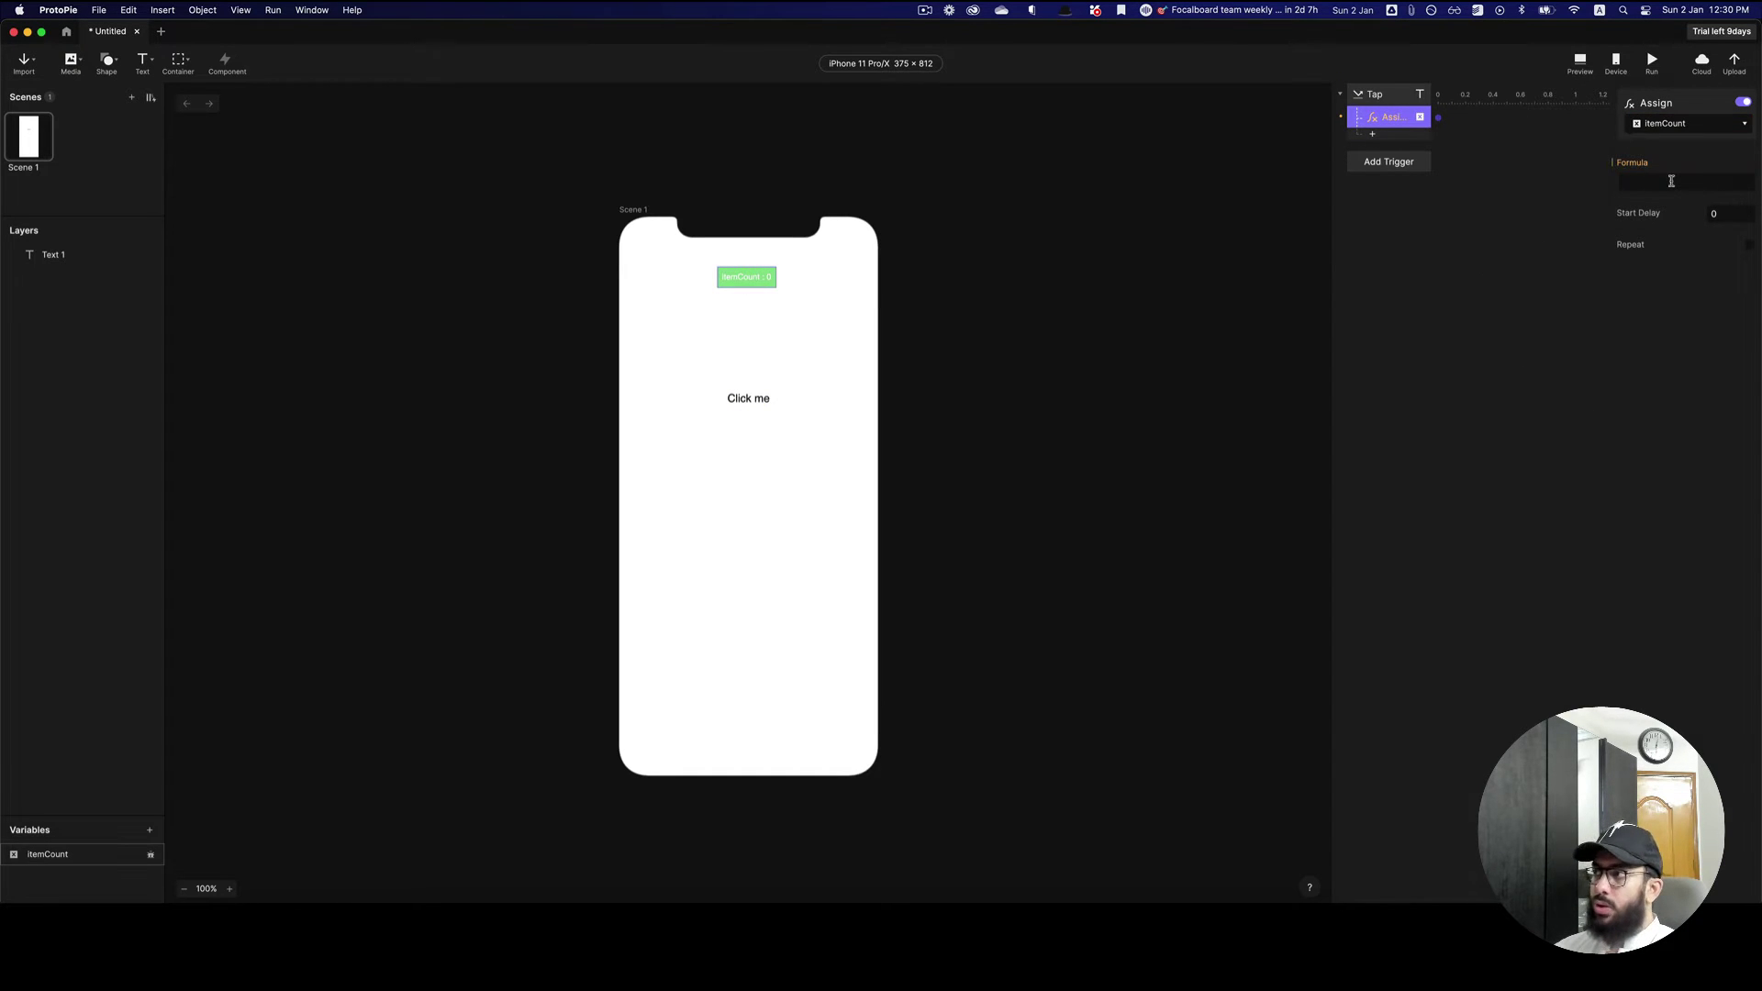
left_click(1672, 180)
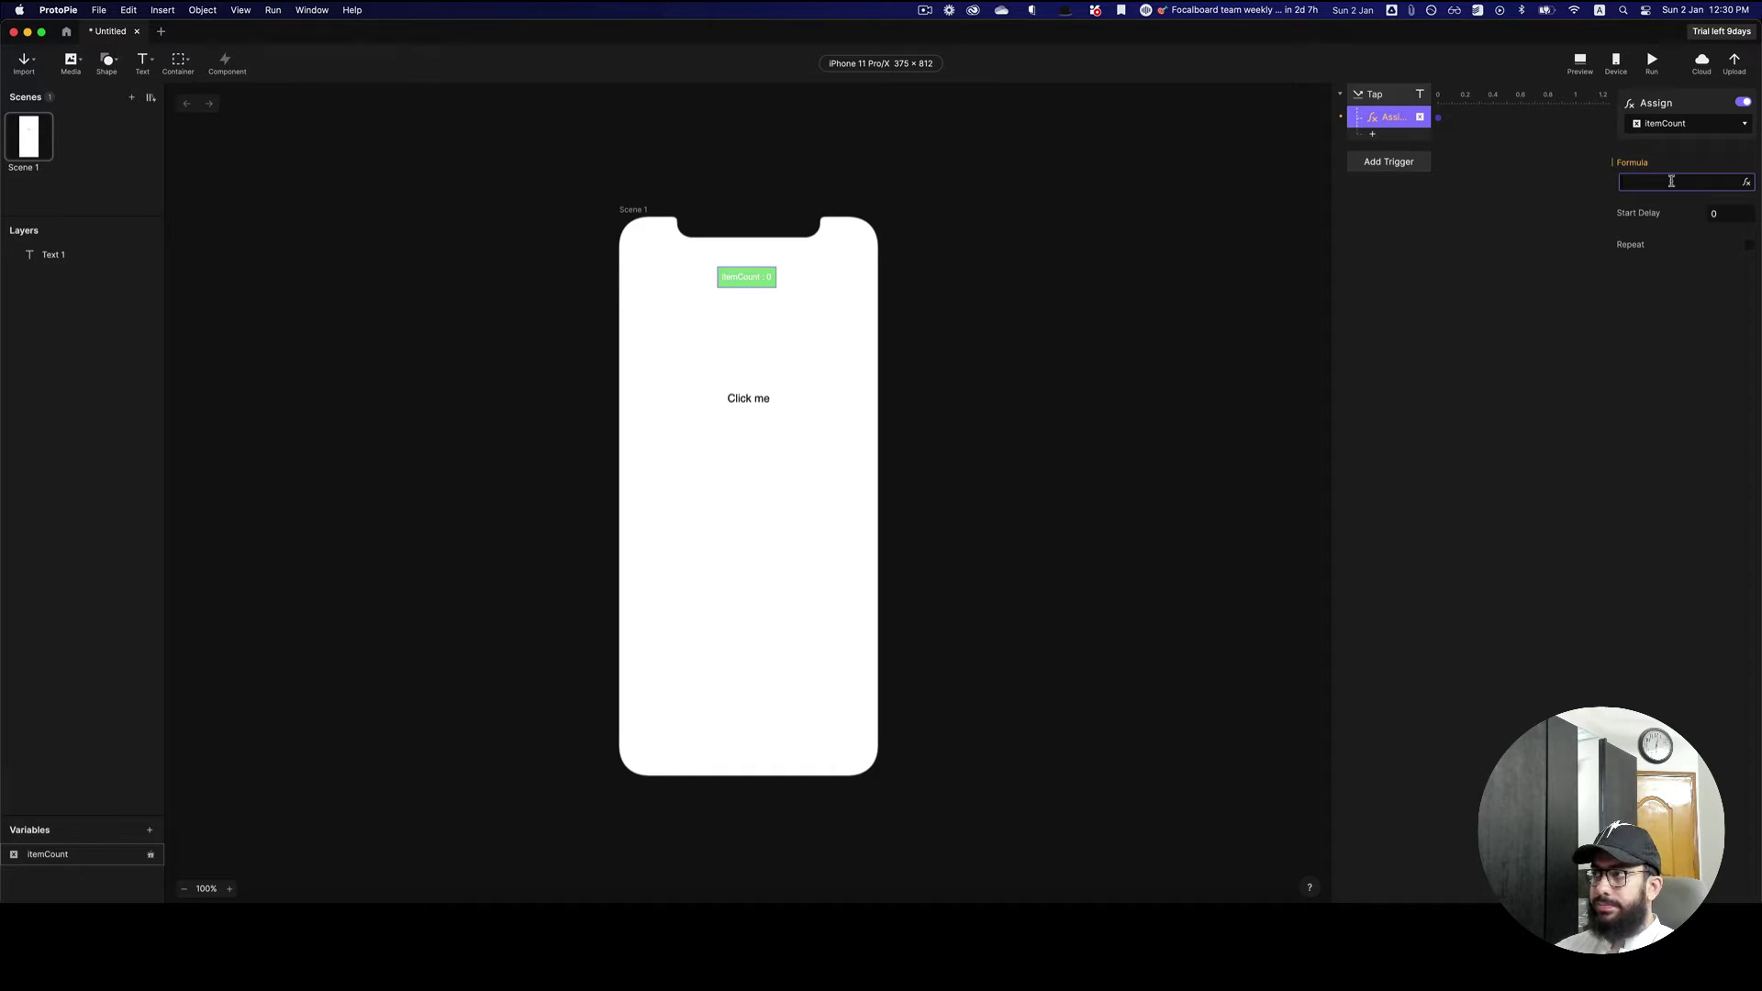
type("3")
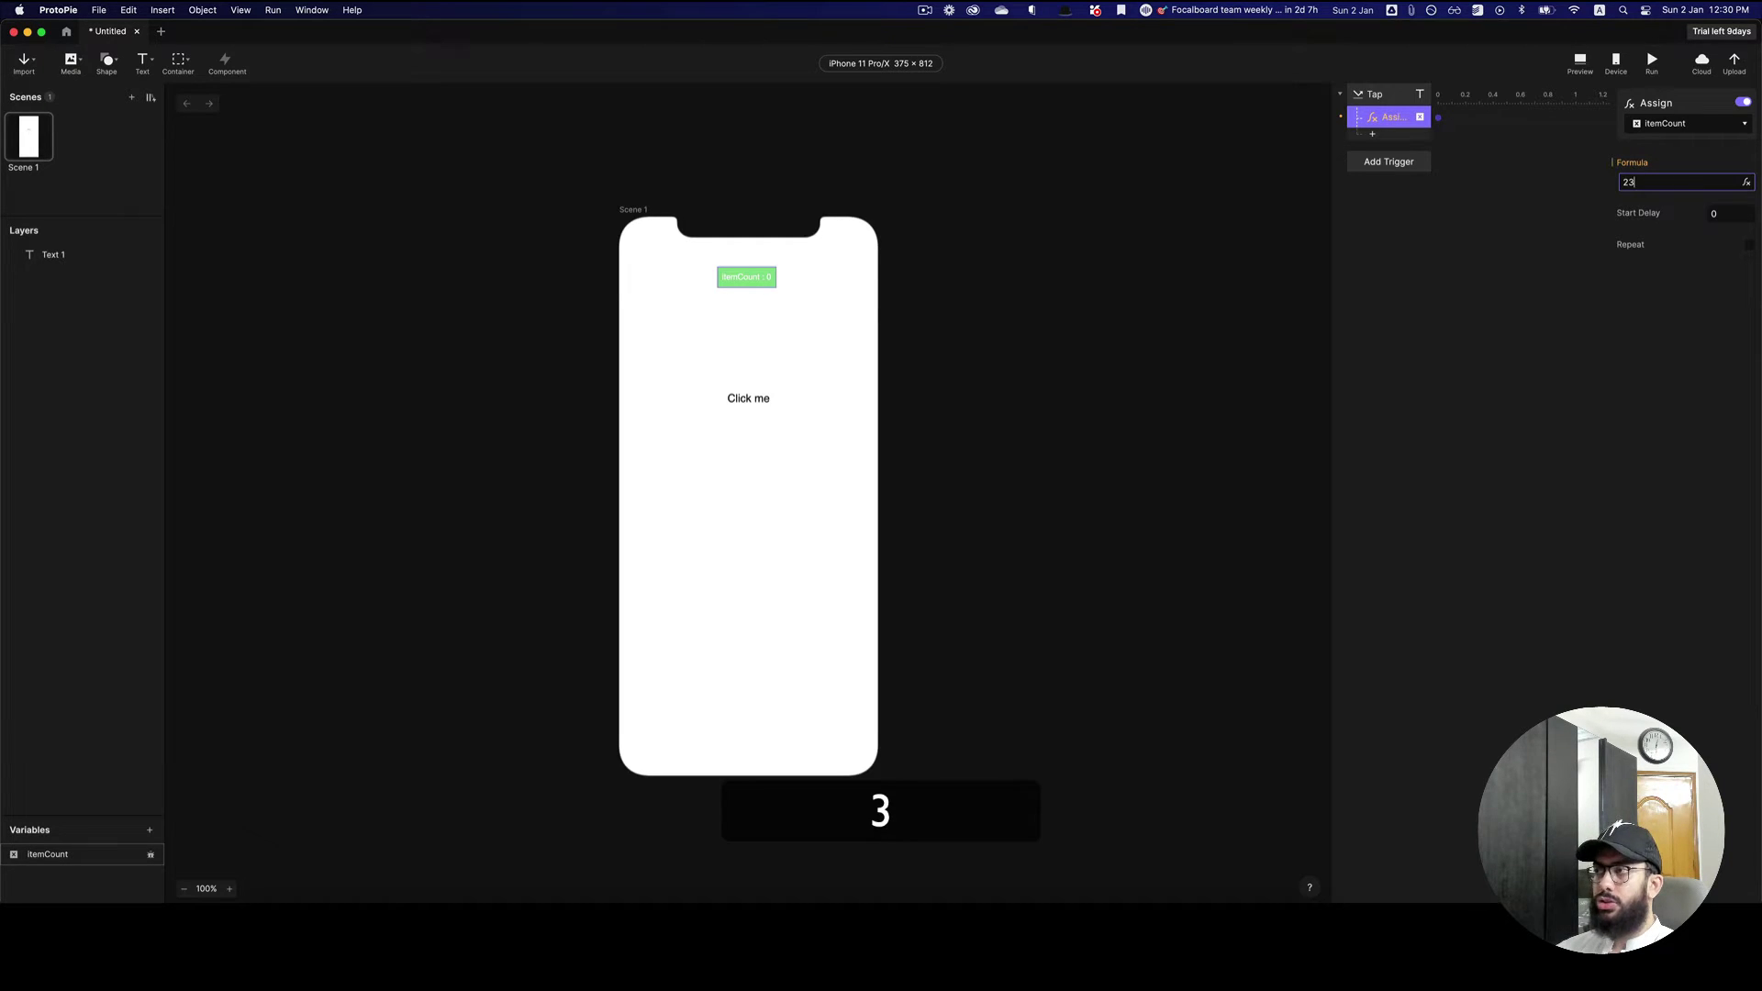
left_click(1568, 183)
- Preview the prototype, test the tap on "Click me", and close the preview
left_click(1580, 62)
left_click(1326, 418)
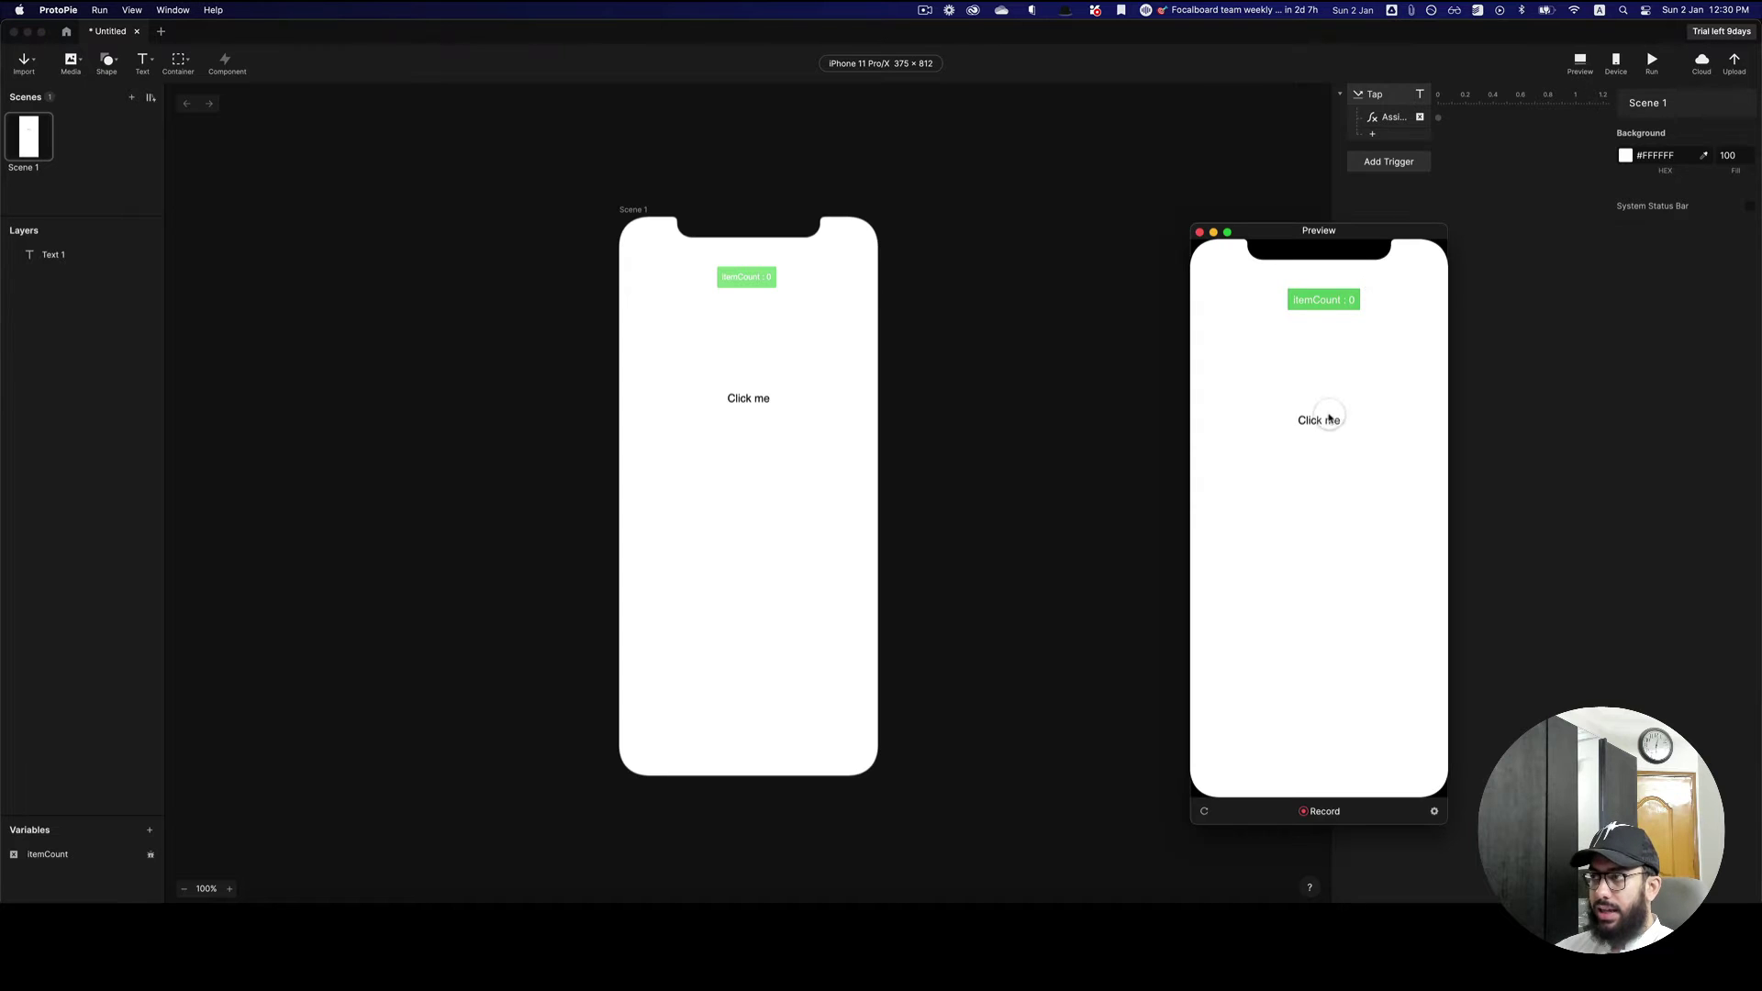
left_click(1322, 419)
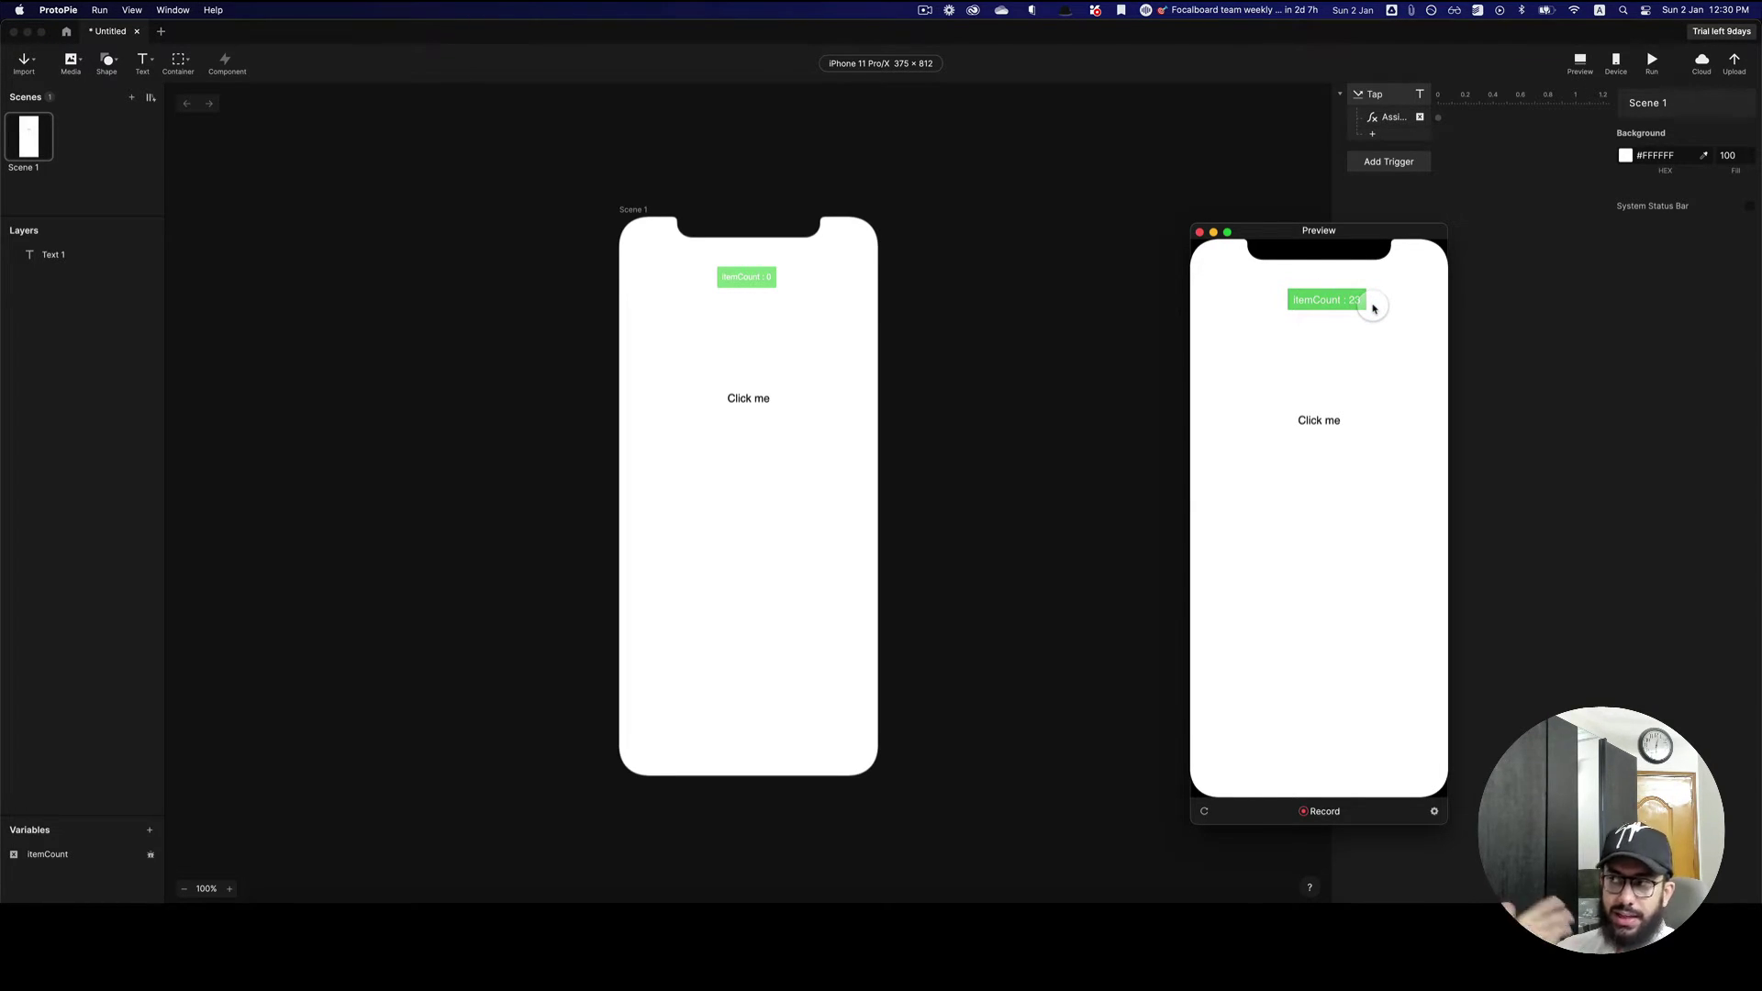
left_click(1200, 232)
left_click(736, 398)
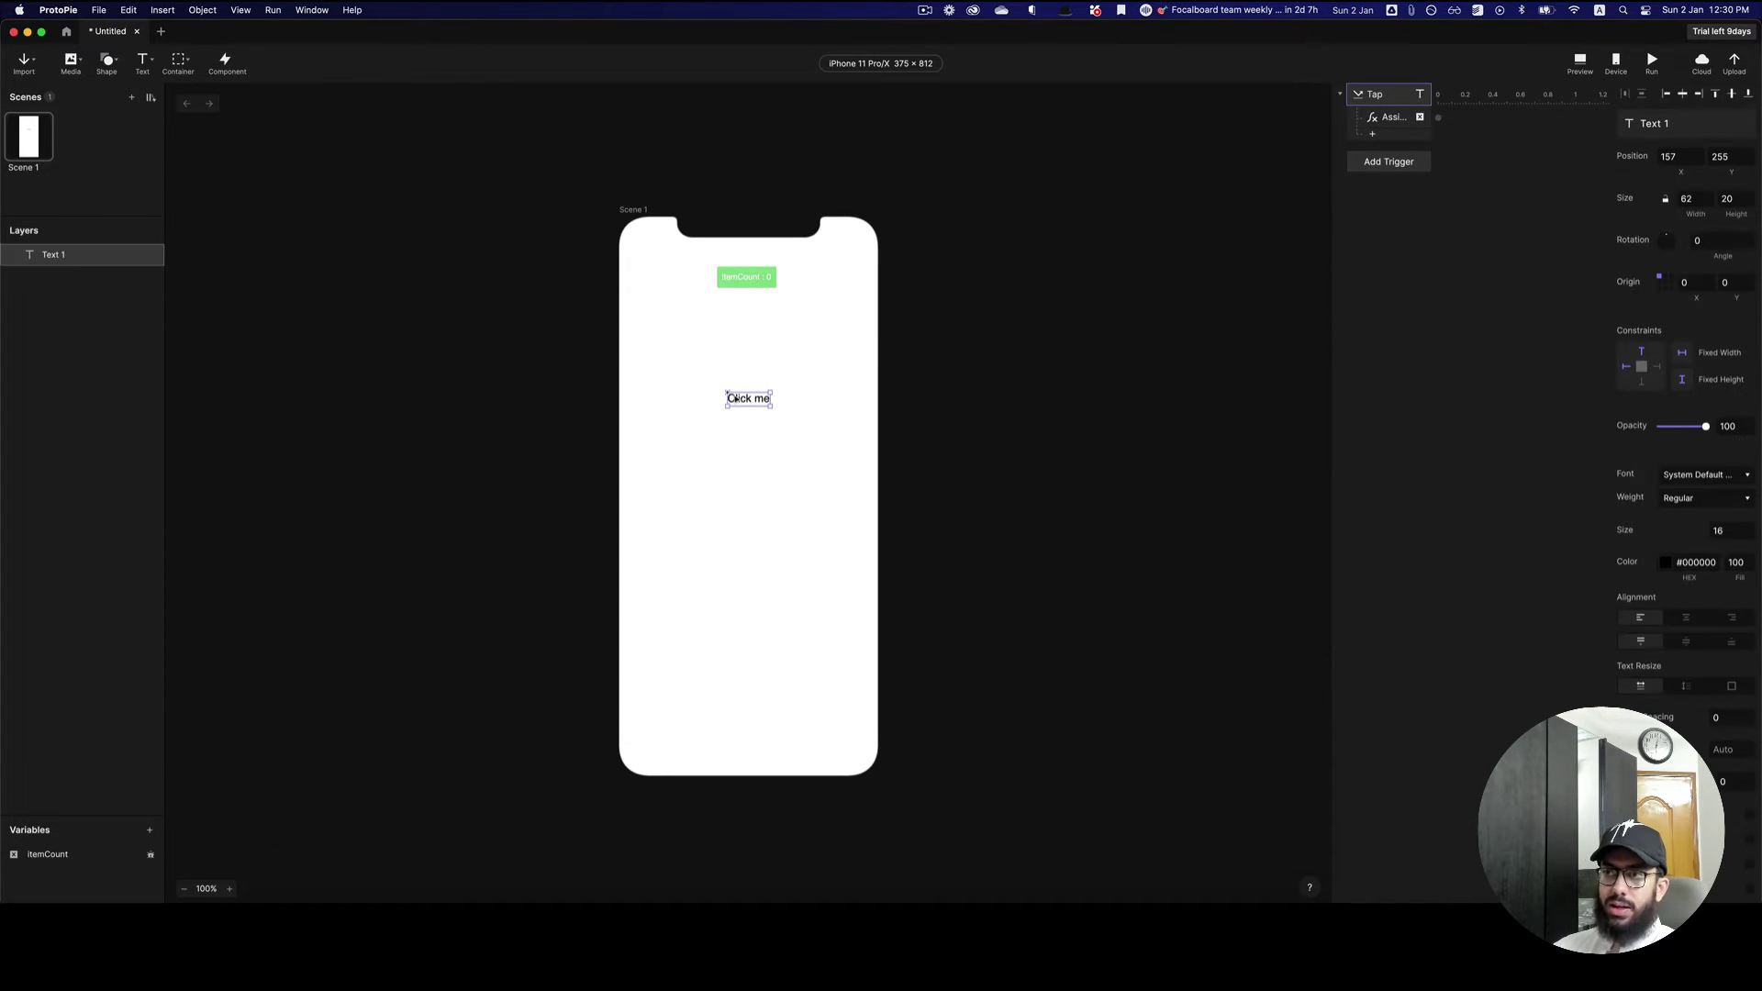
key("BackSpace")
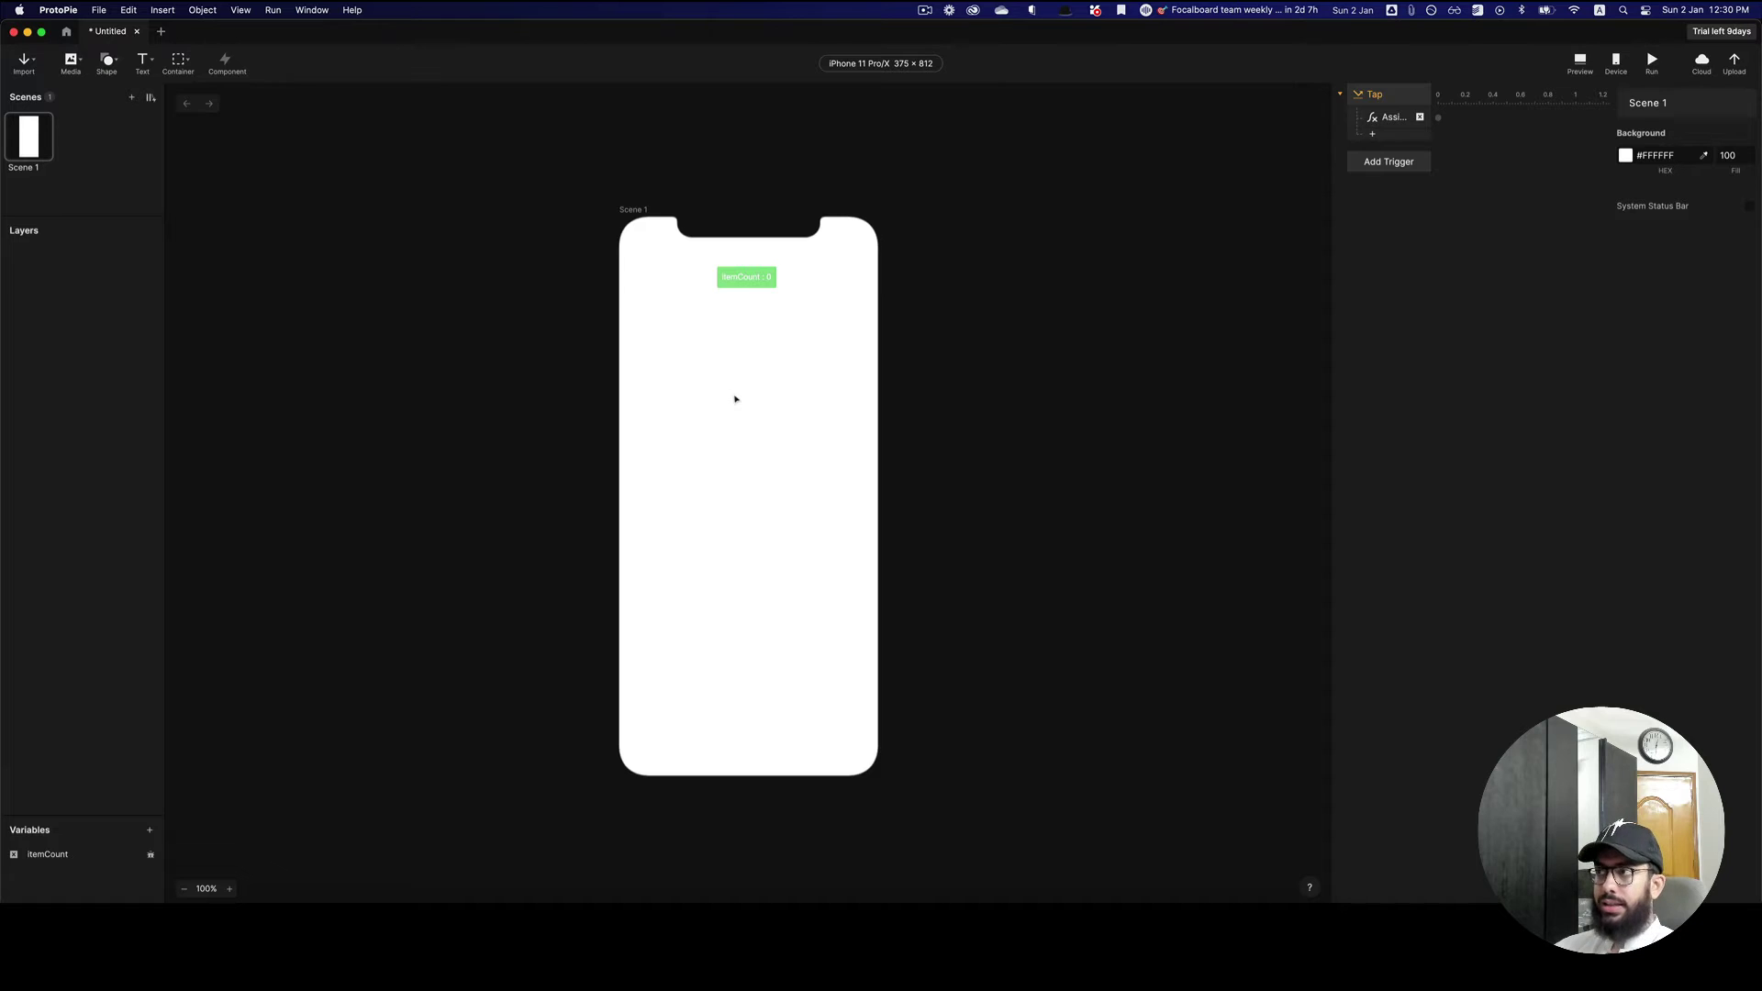
key("super+z")
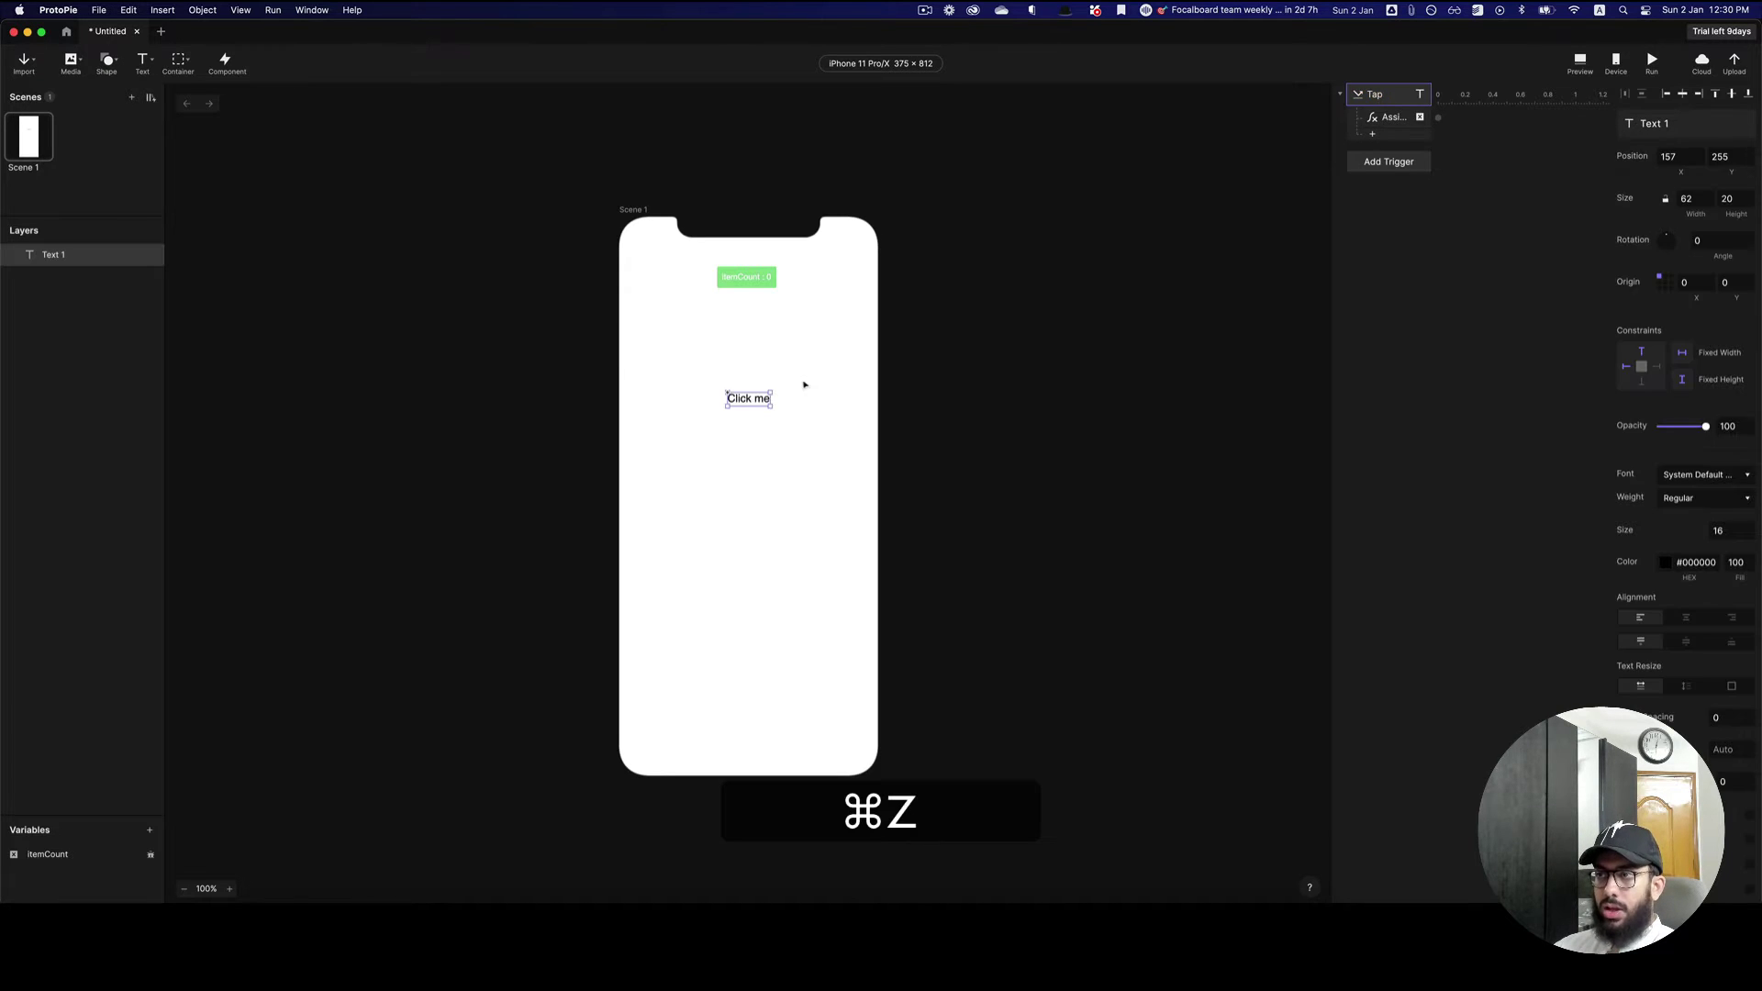
- Add a second text layer reading "This is my text" below "Click me", centred at about X 136, Y 380
left_click(806, 382)
key("t")
left_click(717, 484)
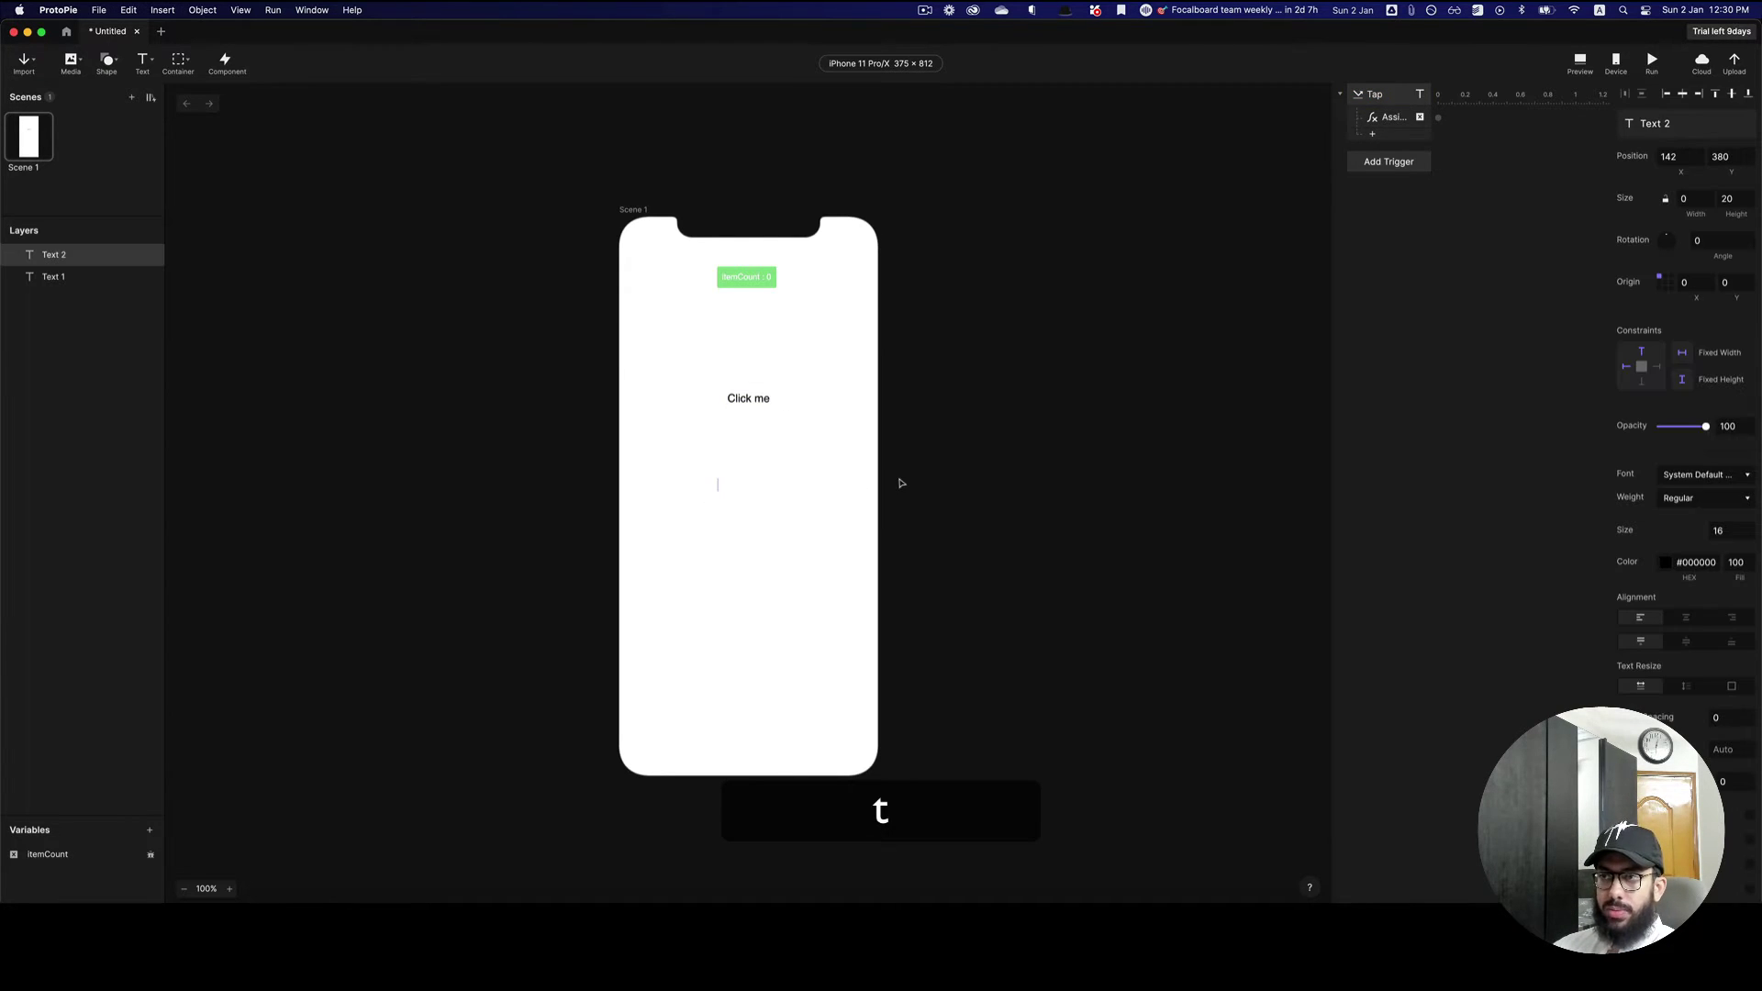
key("shift")
type("This i")
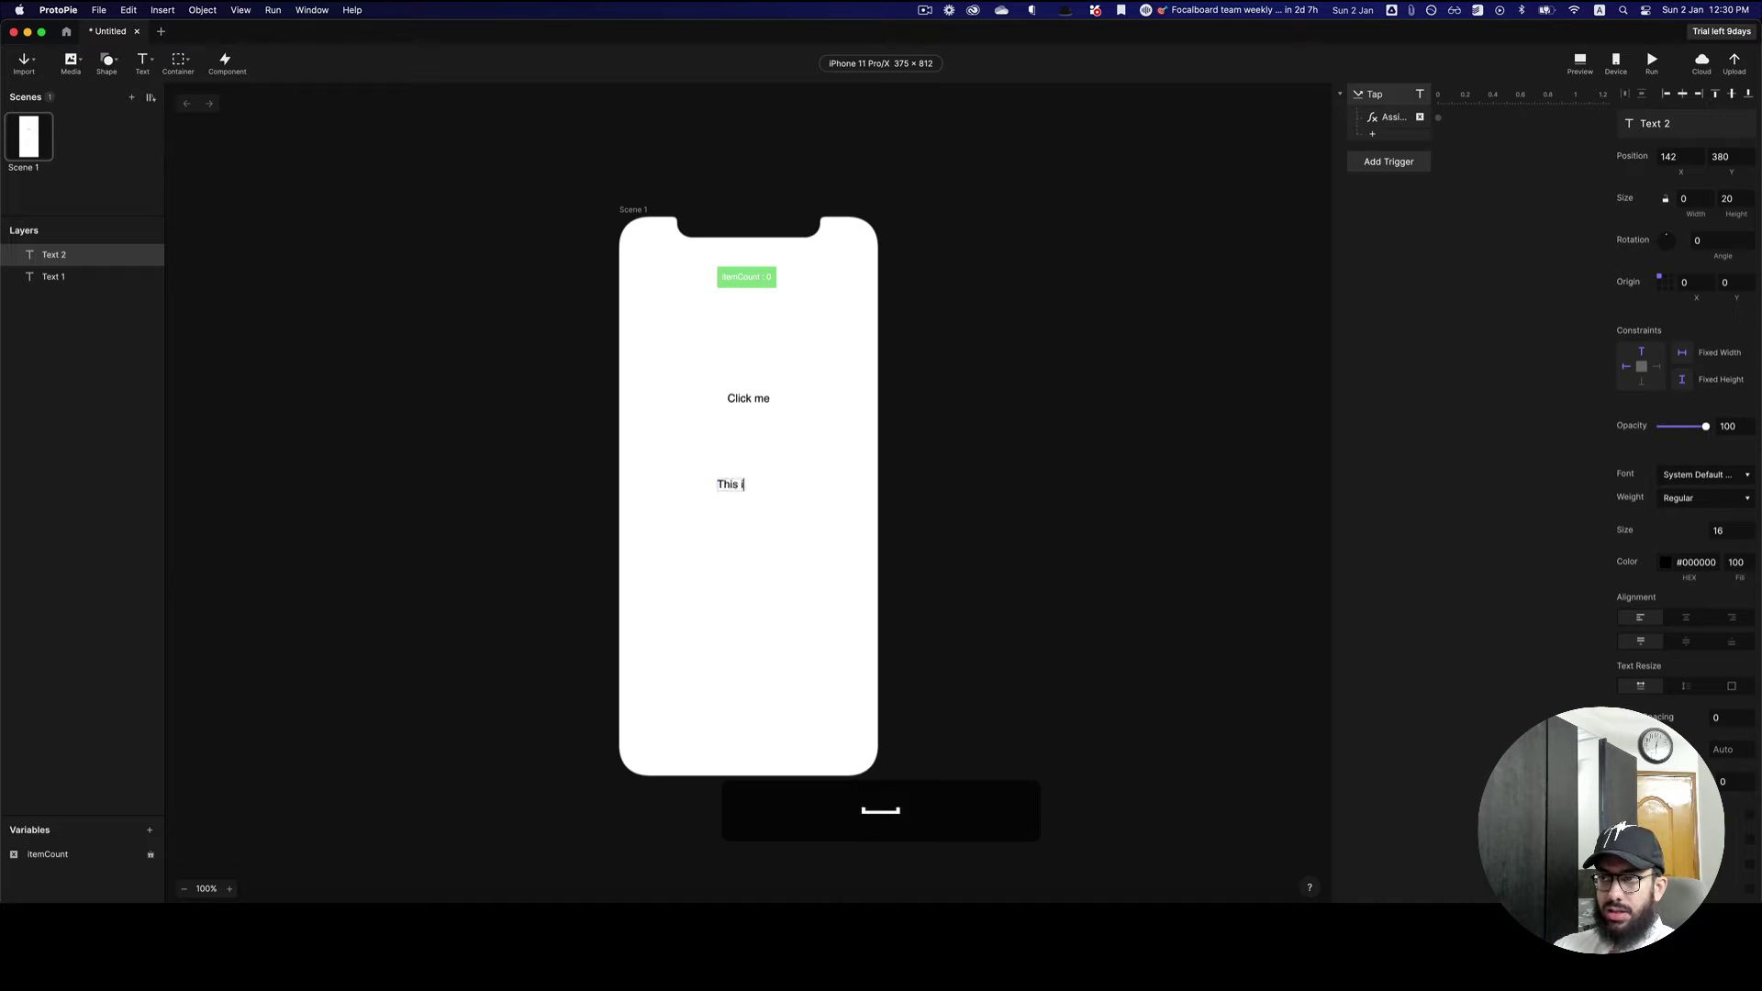
type("s my text")
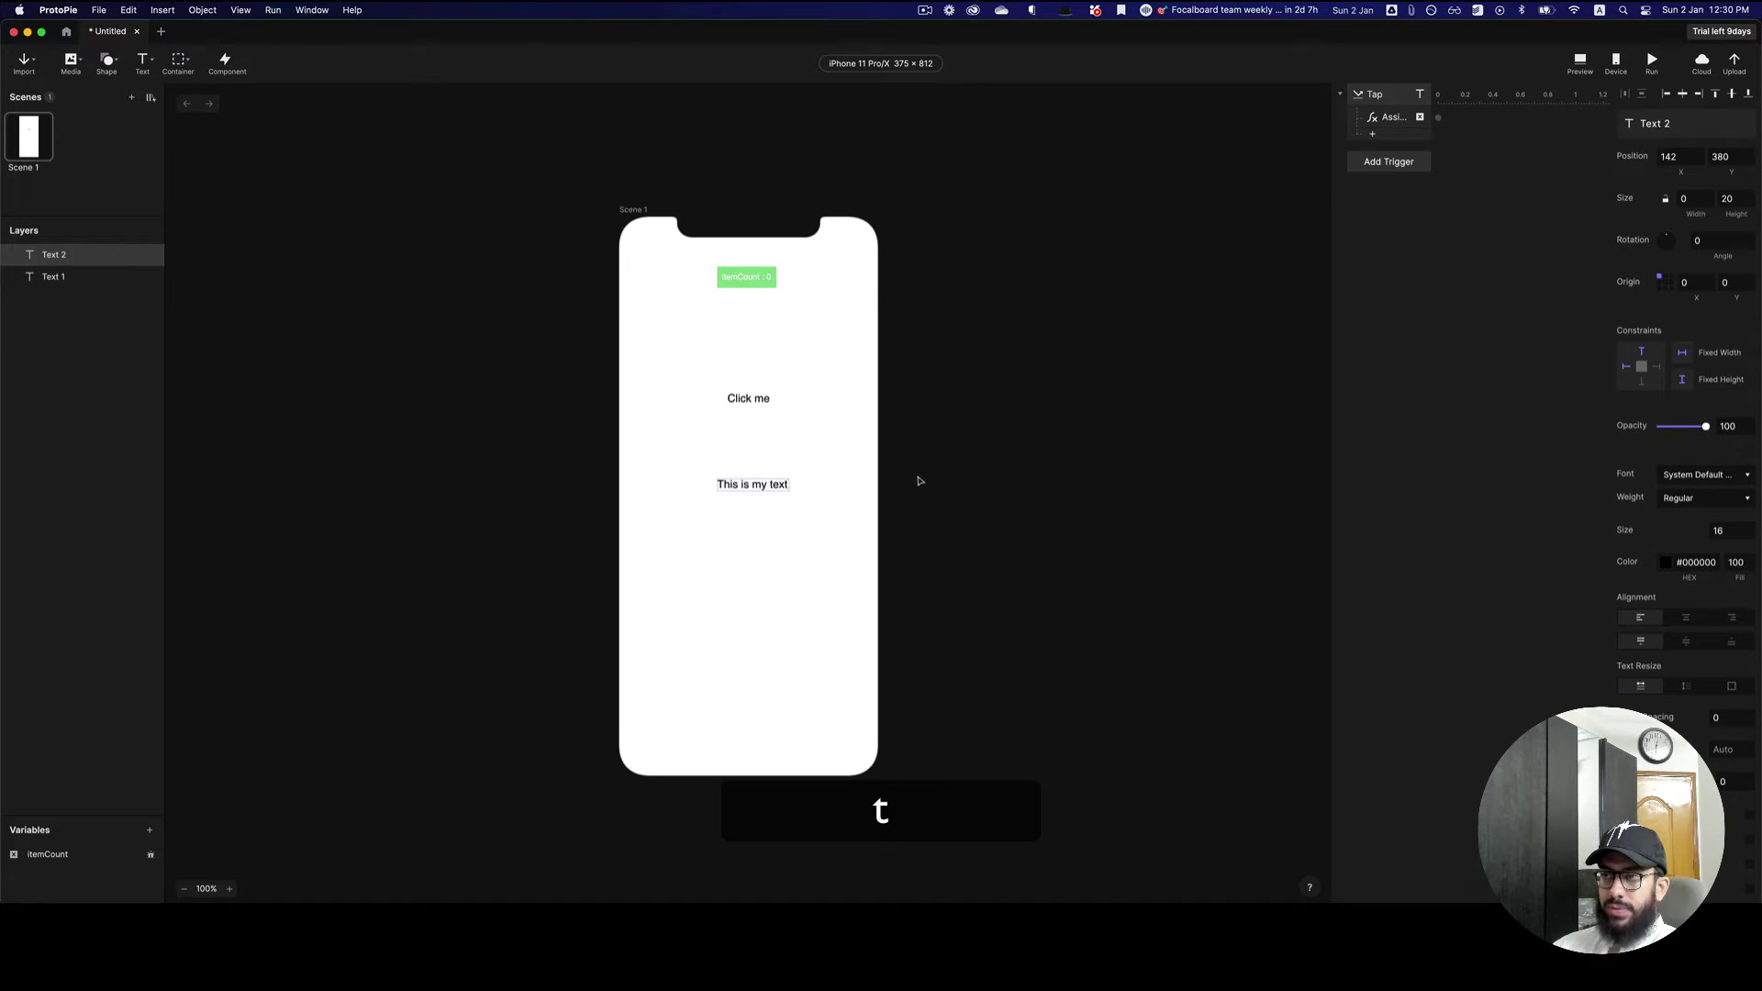
key("Escape")
left_click_drag(771, 483, 764, 489)
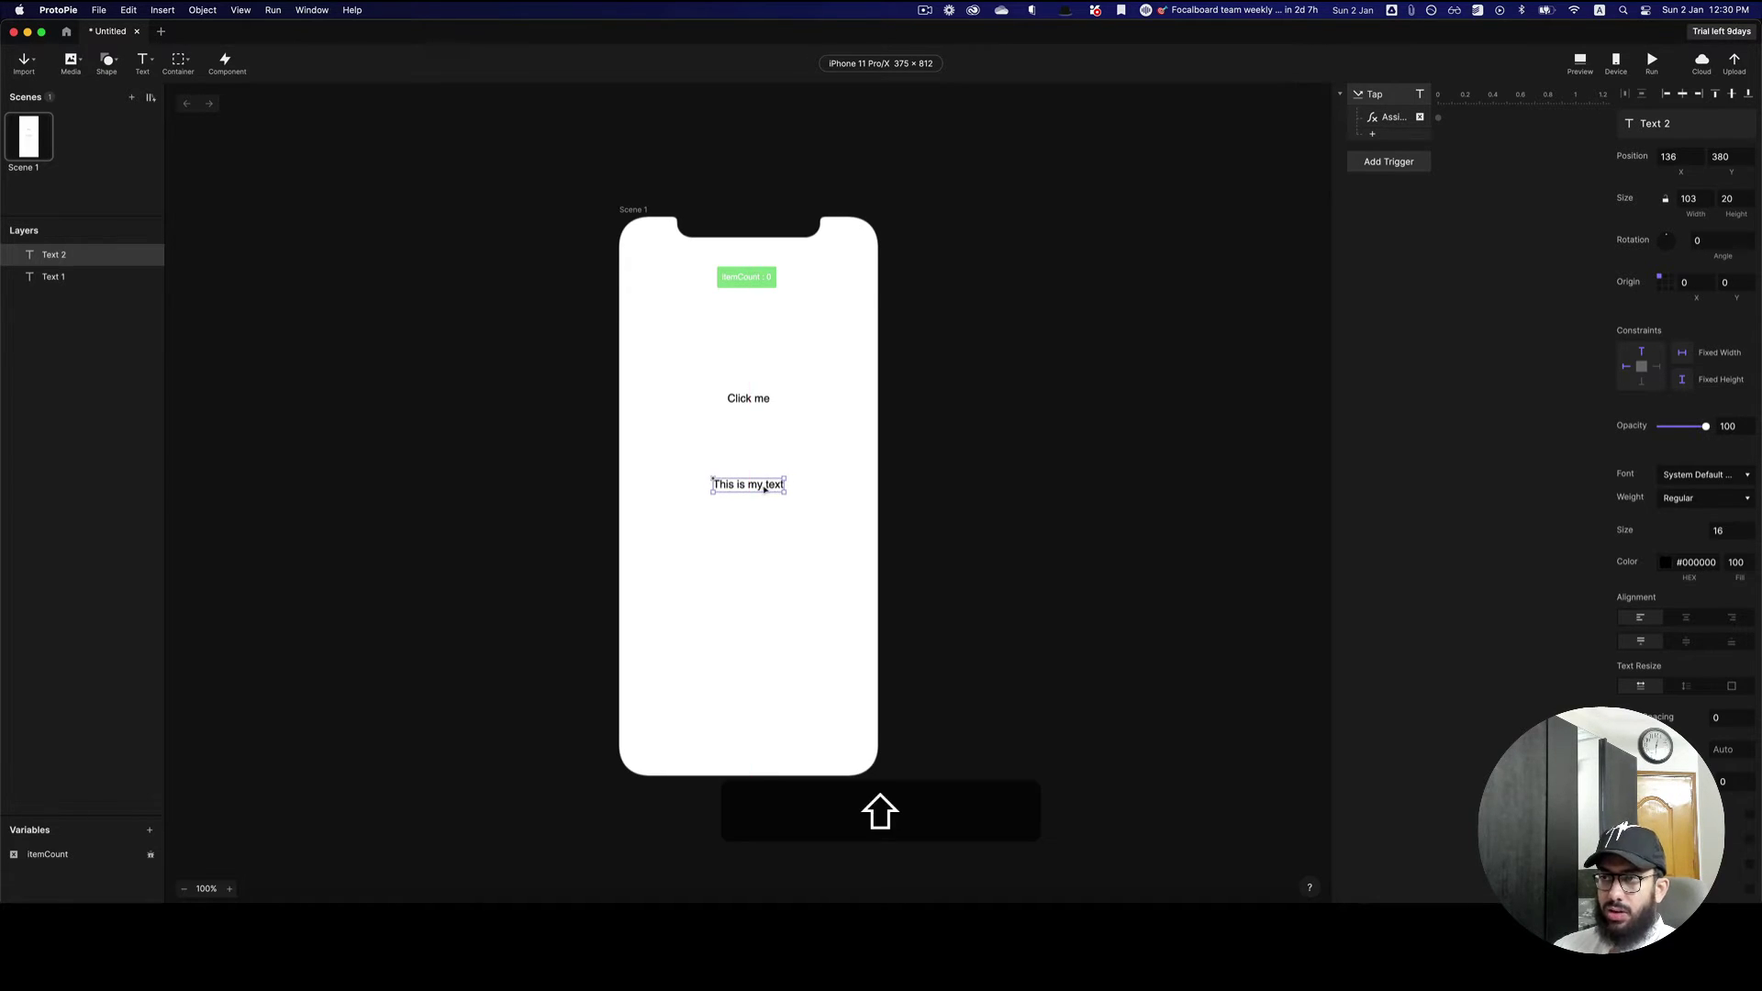
- Replace the "This is my text" content with "0" and set its font size to 24
double_click(765, 489)
type("0")
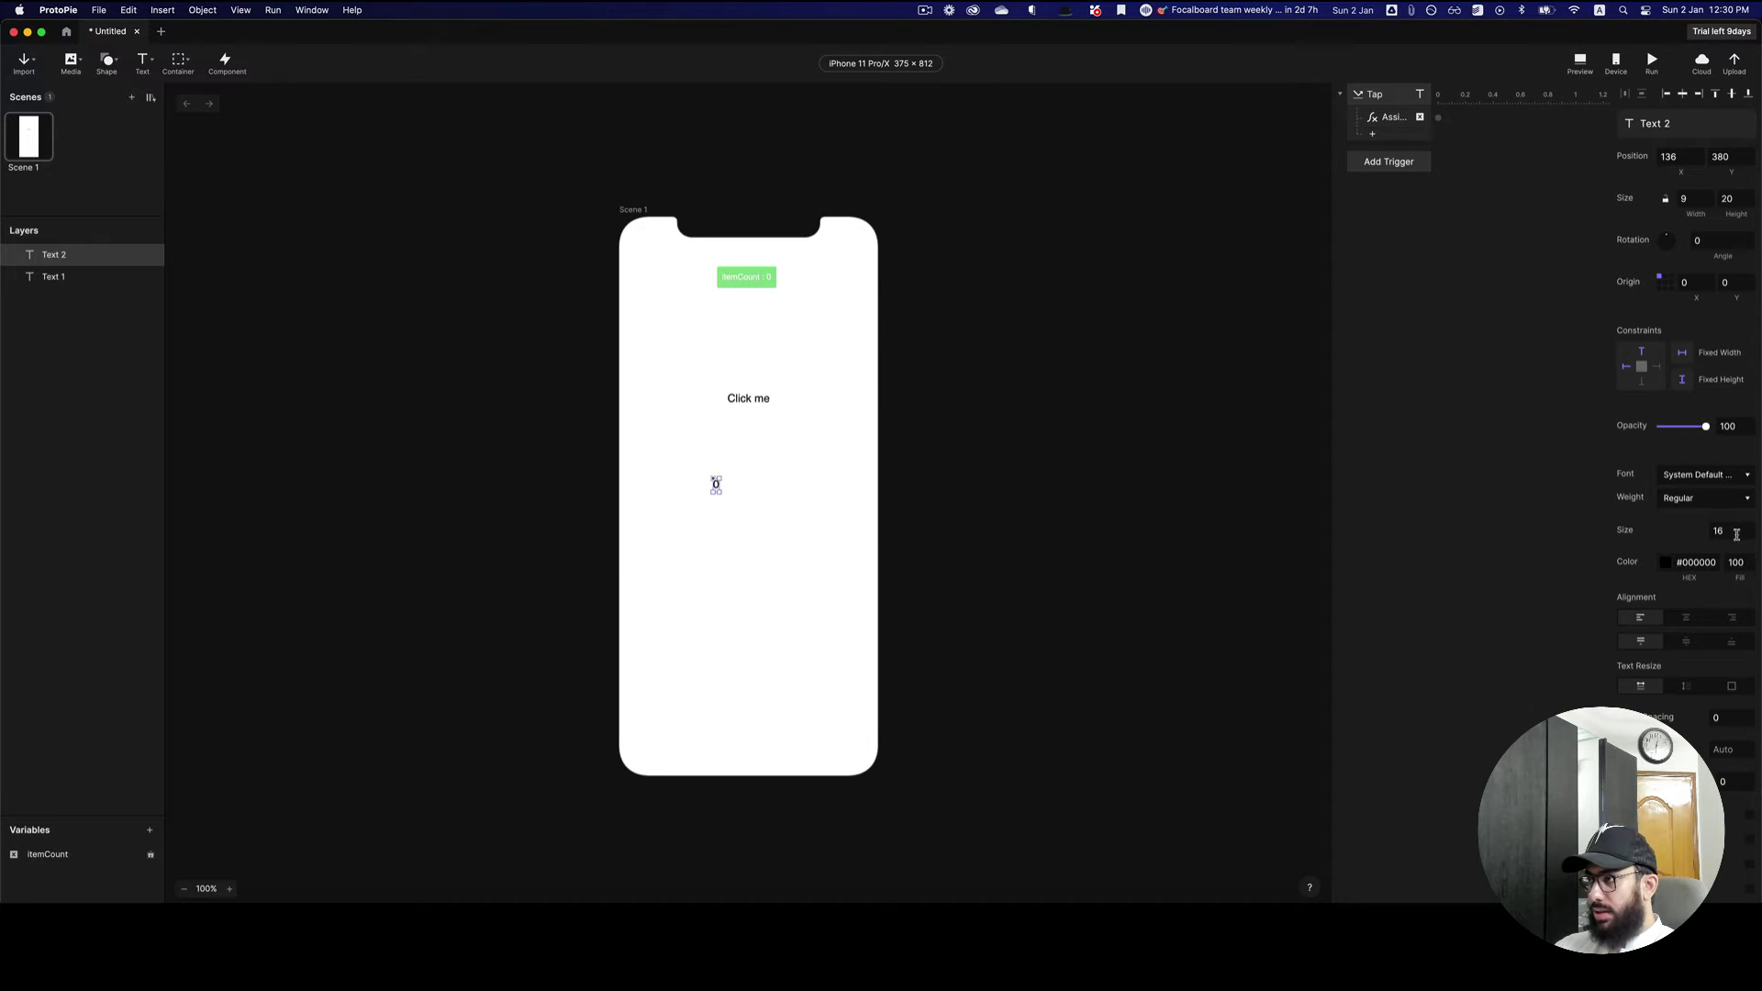
left_click(1736, 534)
type("24")
key("Return")
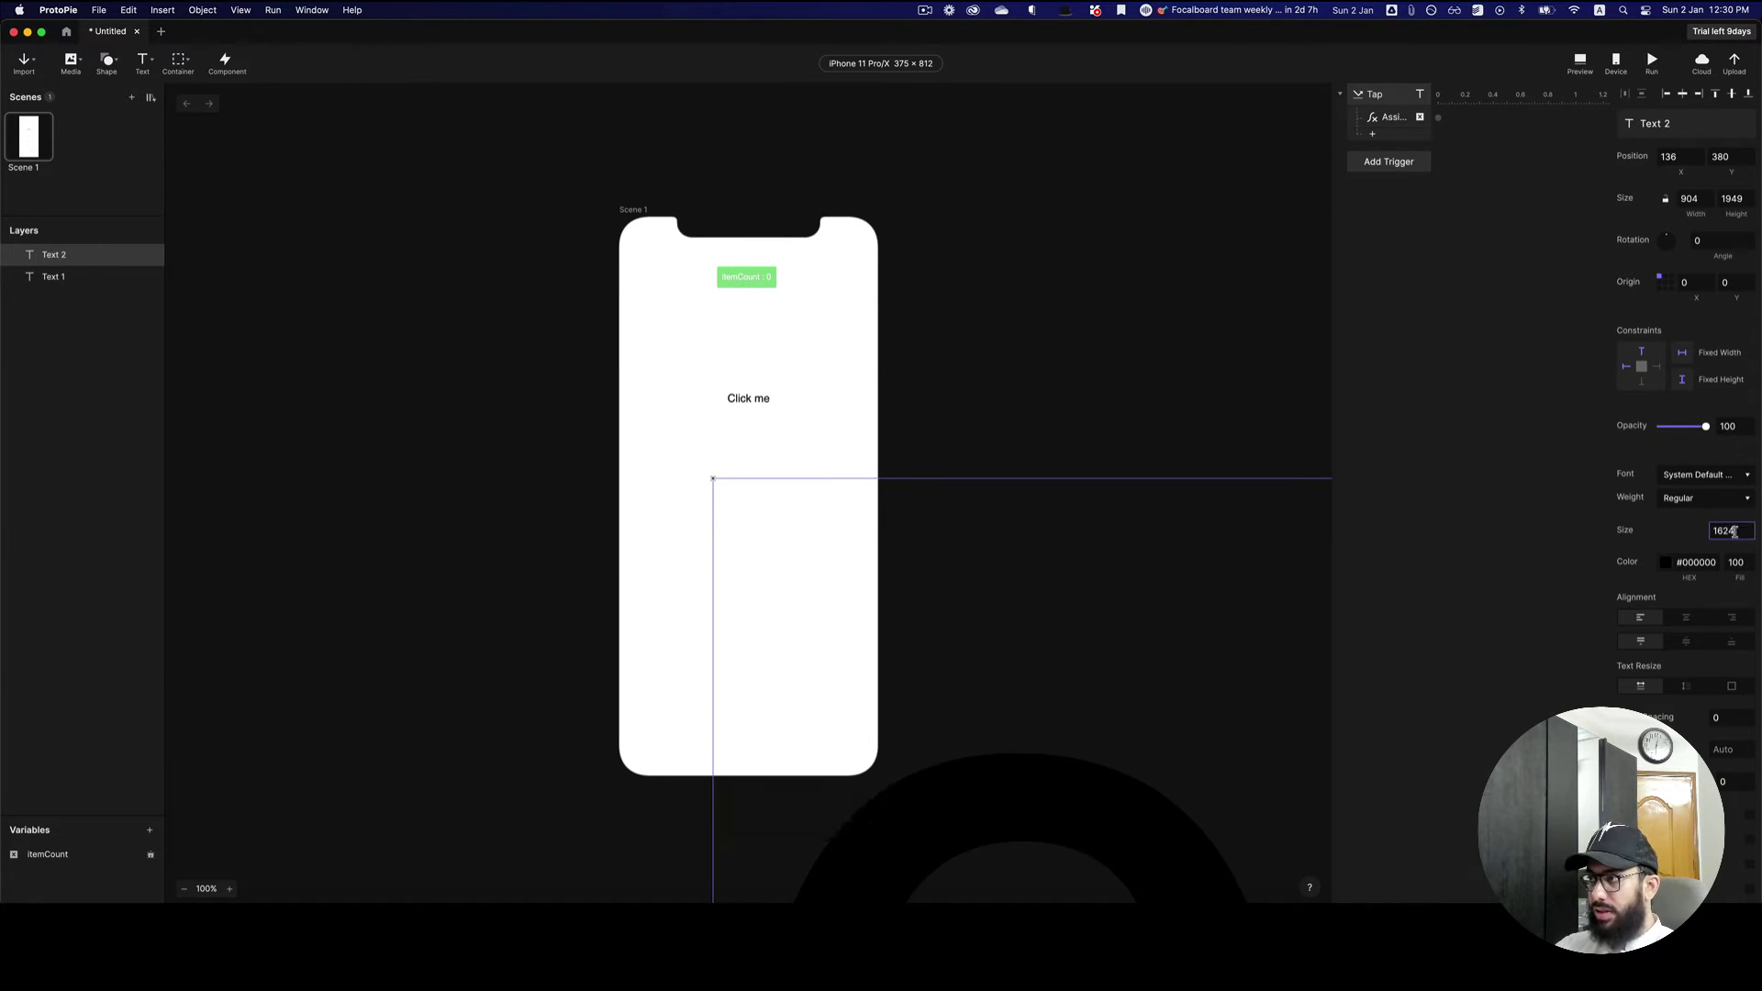
key("super+a")
type("24")
key("Return")
- Set the "0" text's font size to 40 and centre it horizontally under "Click me" at X 176, Y 380
key("super+a")
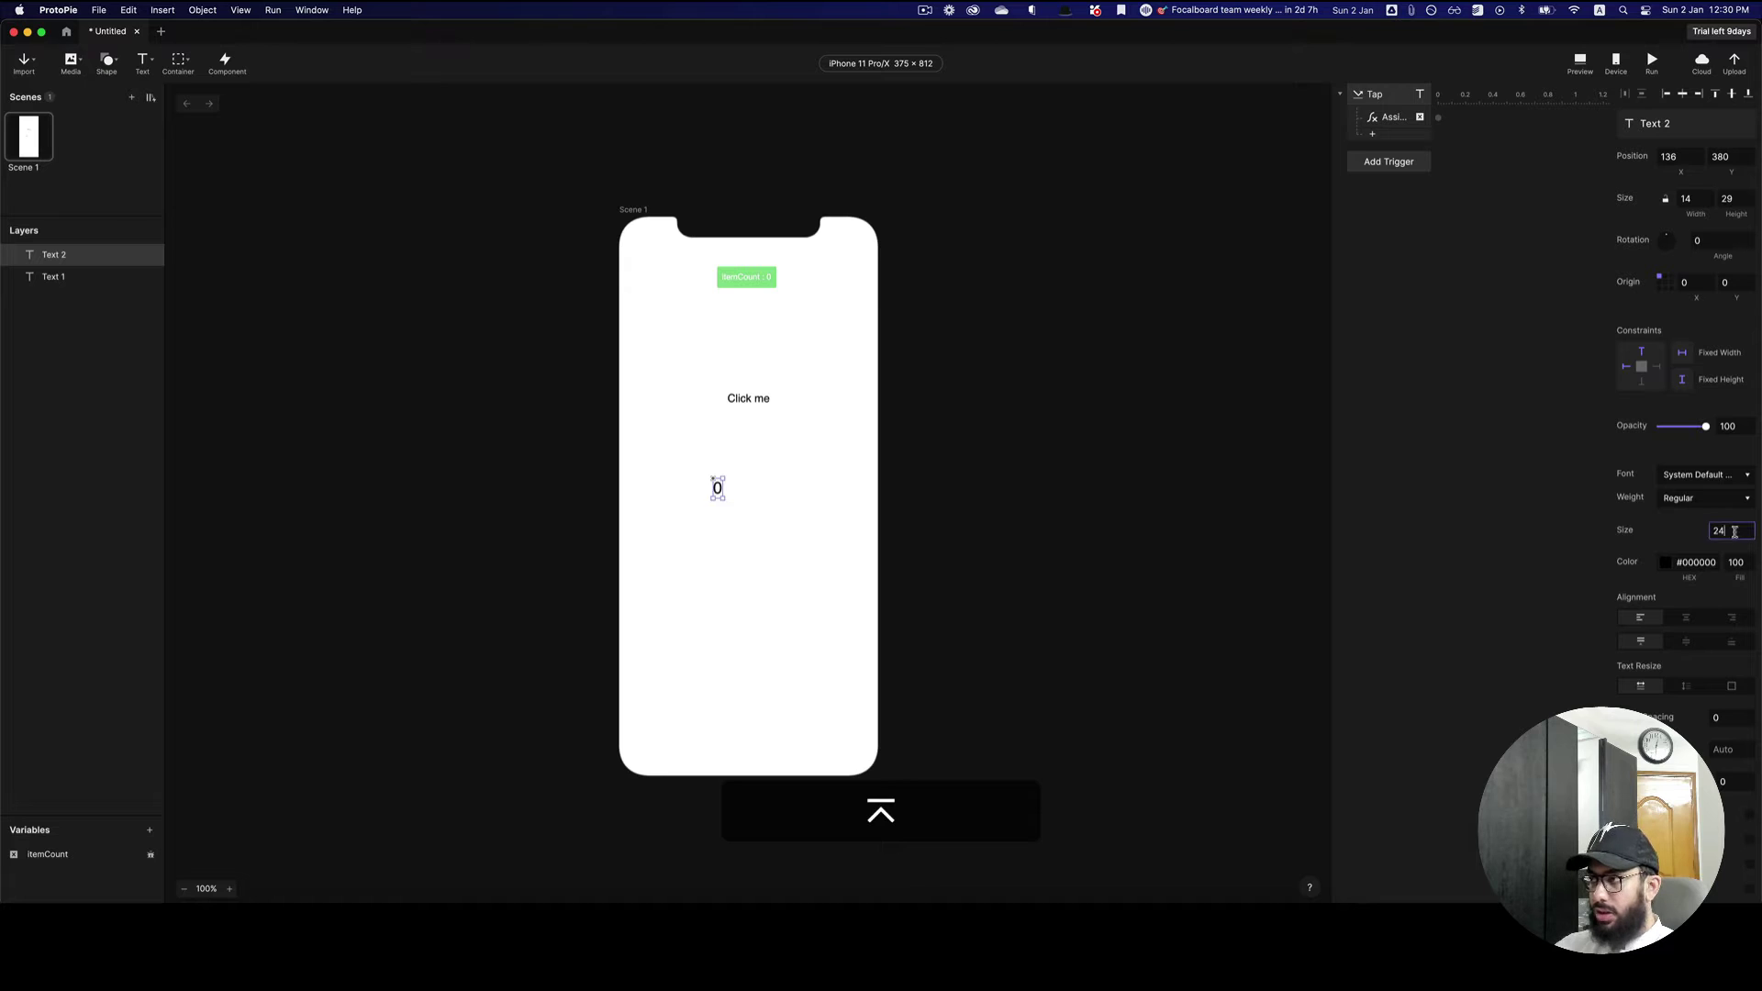
type("40")
key("Return")
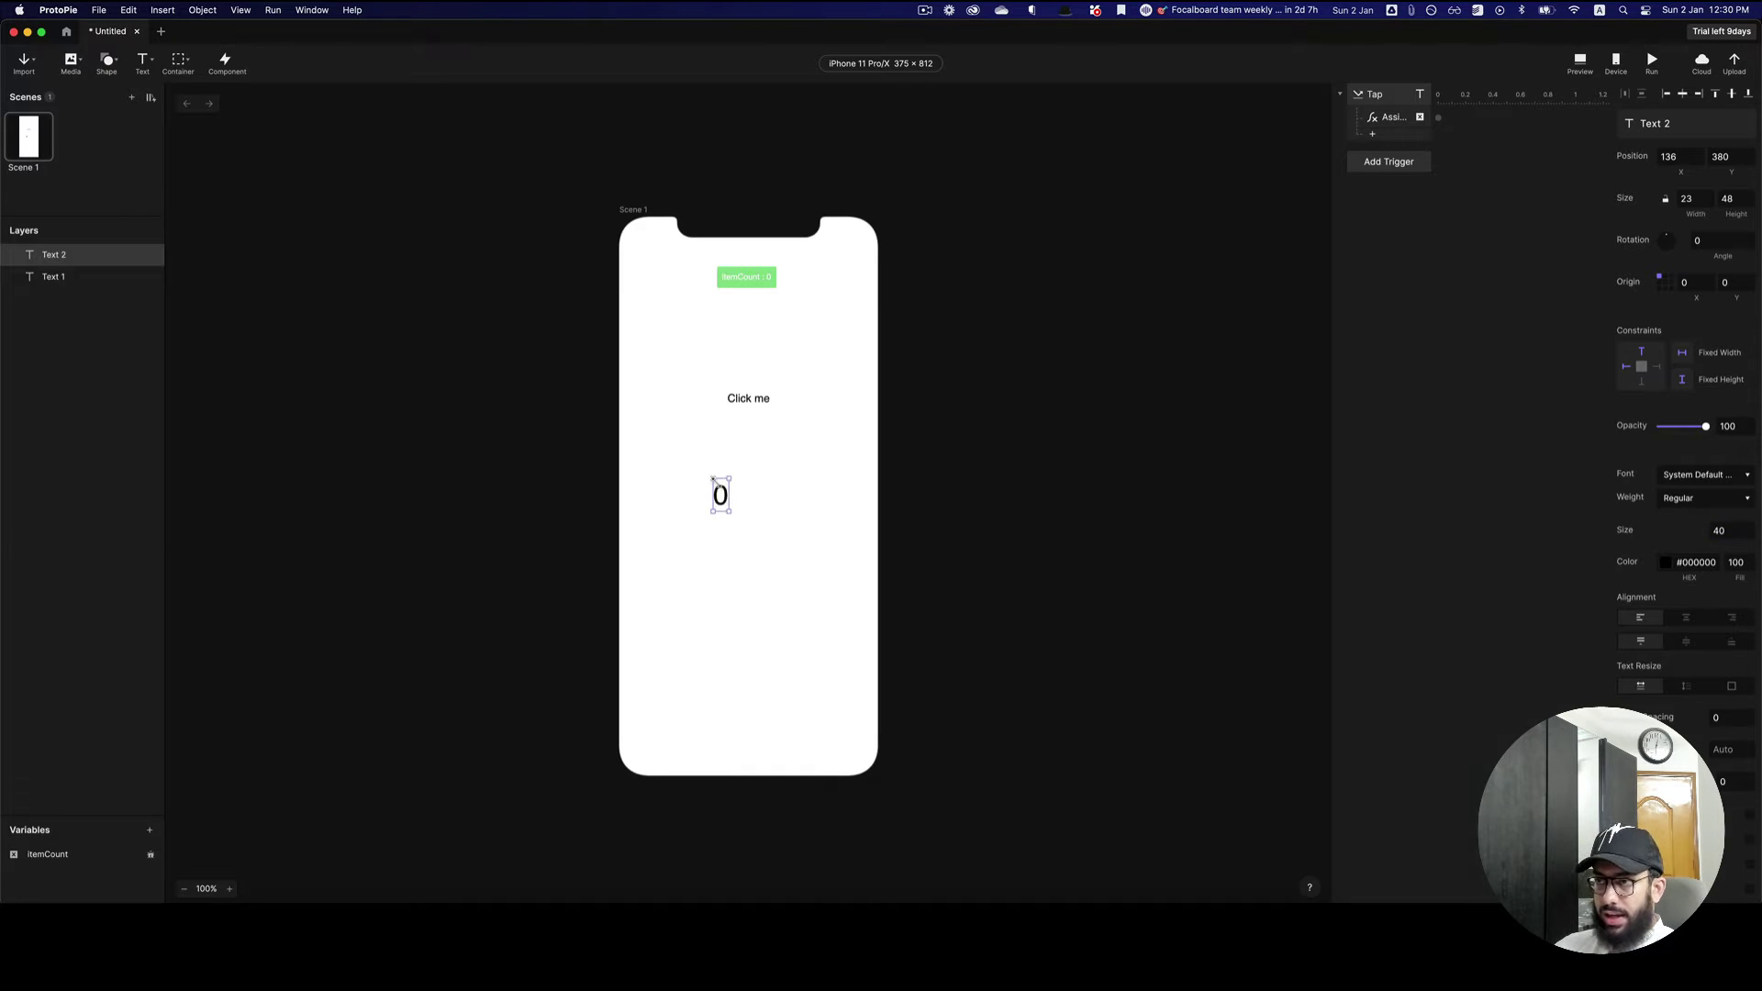
left_click_drag(721, 496, 747, 496)
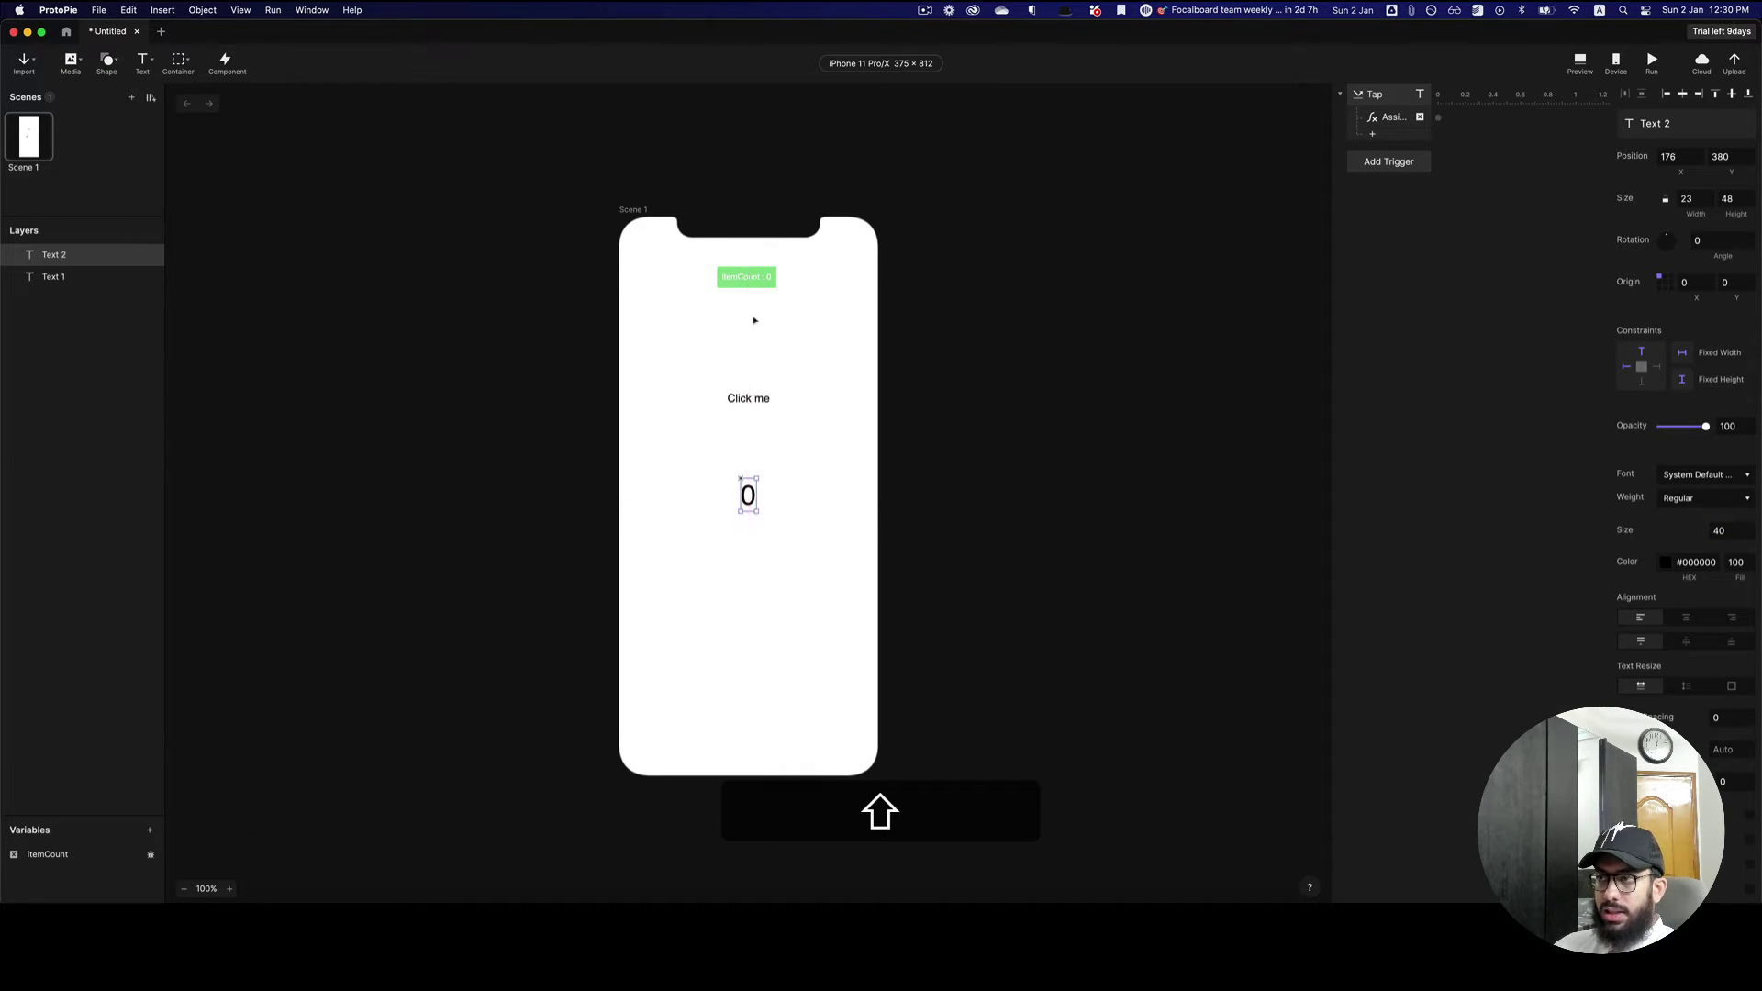
- Add a Text response to the Tap trigger of the "Click me" text
left_click(1391, 117)
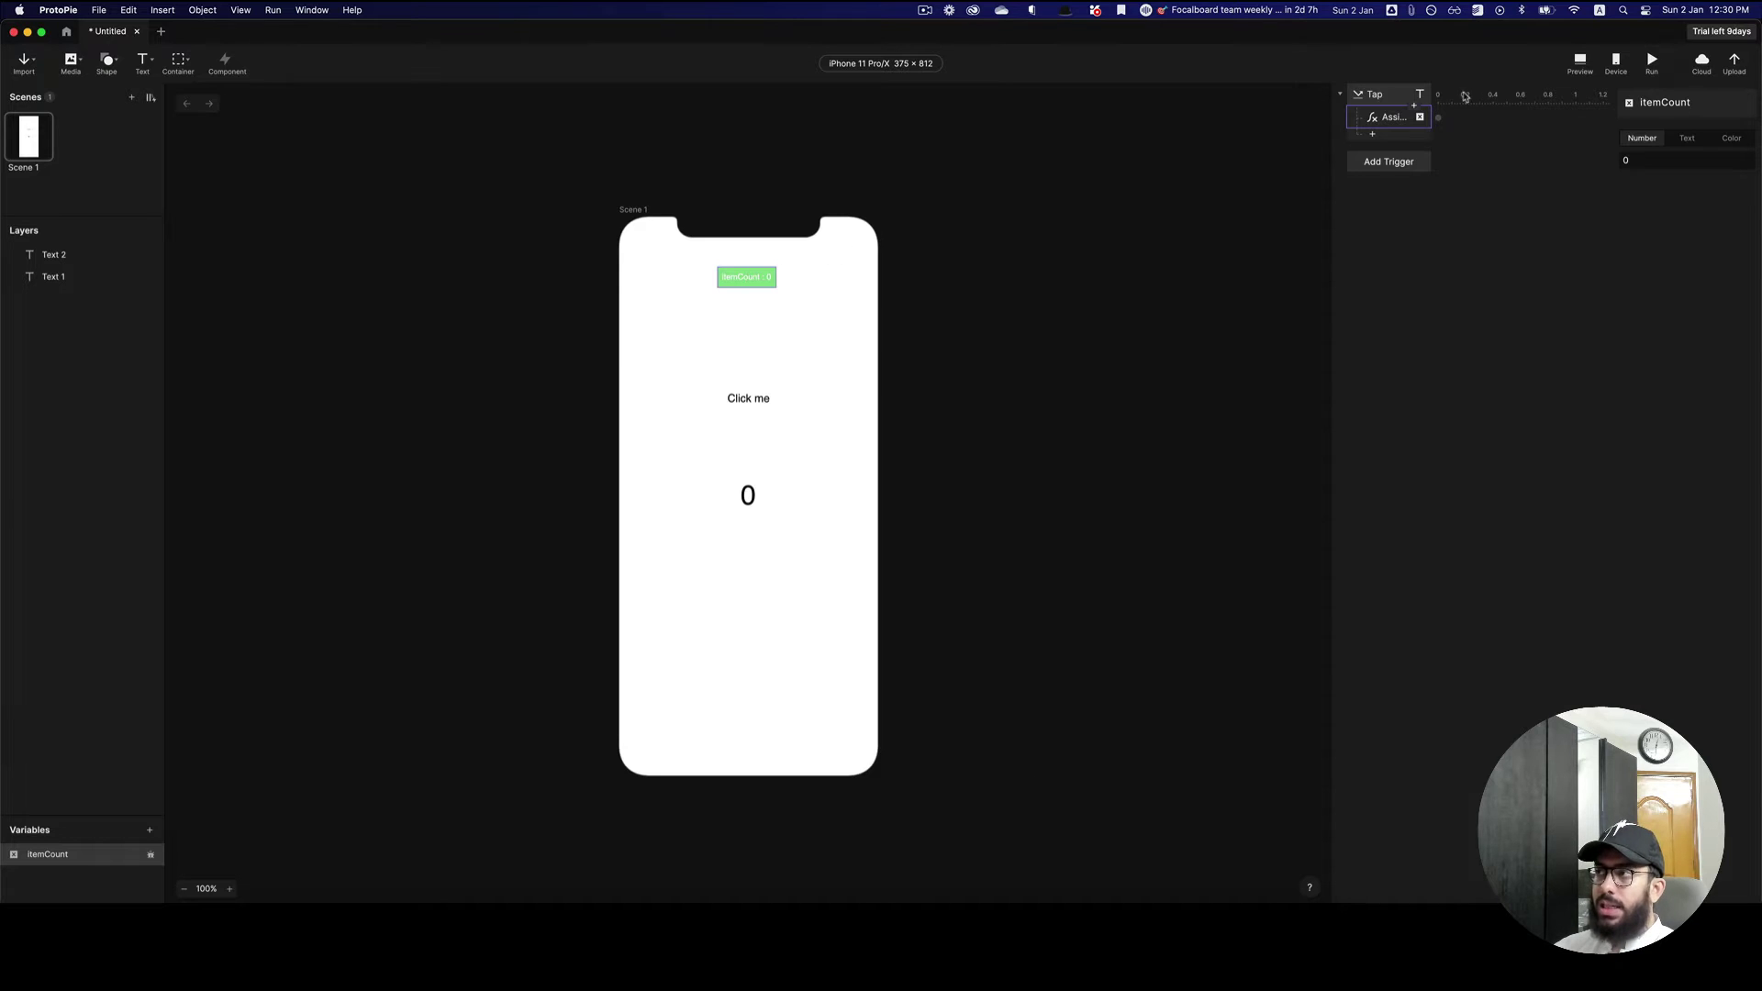
left_click(767, 401)
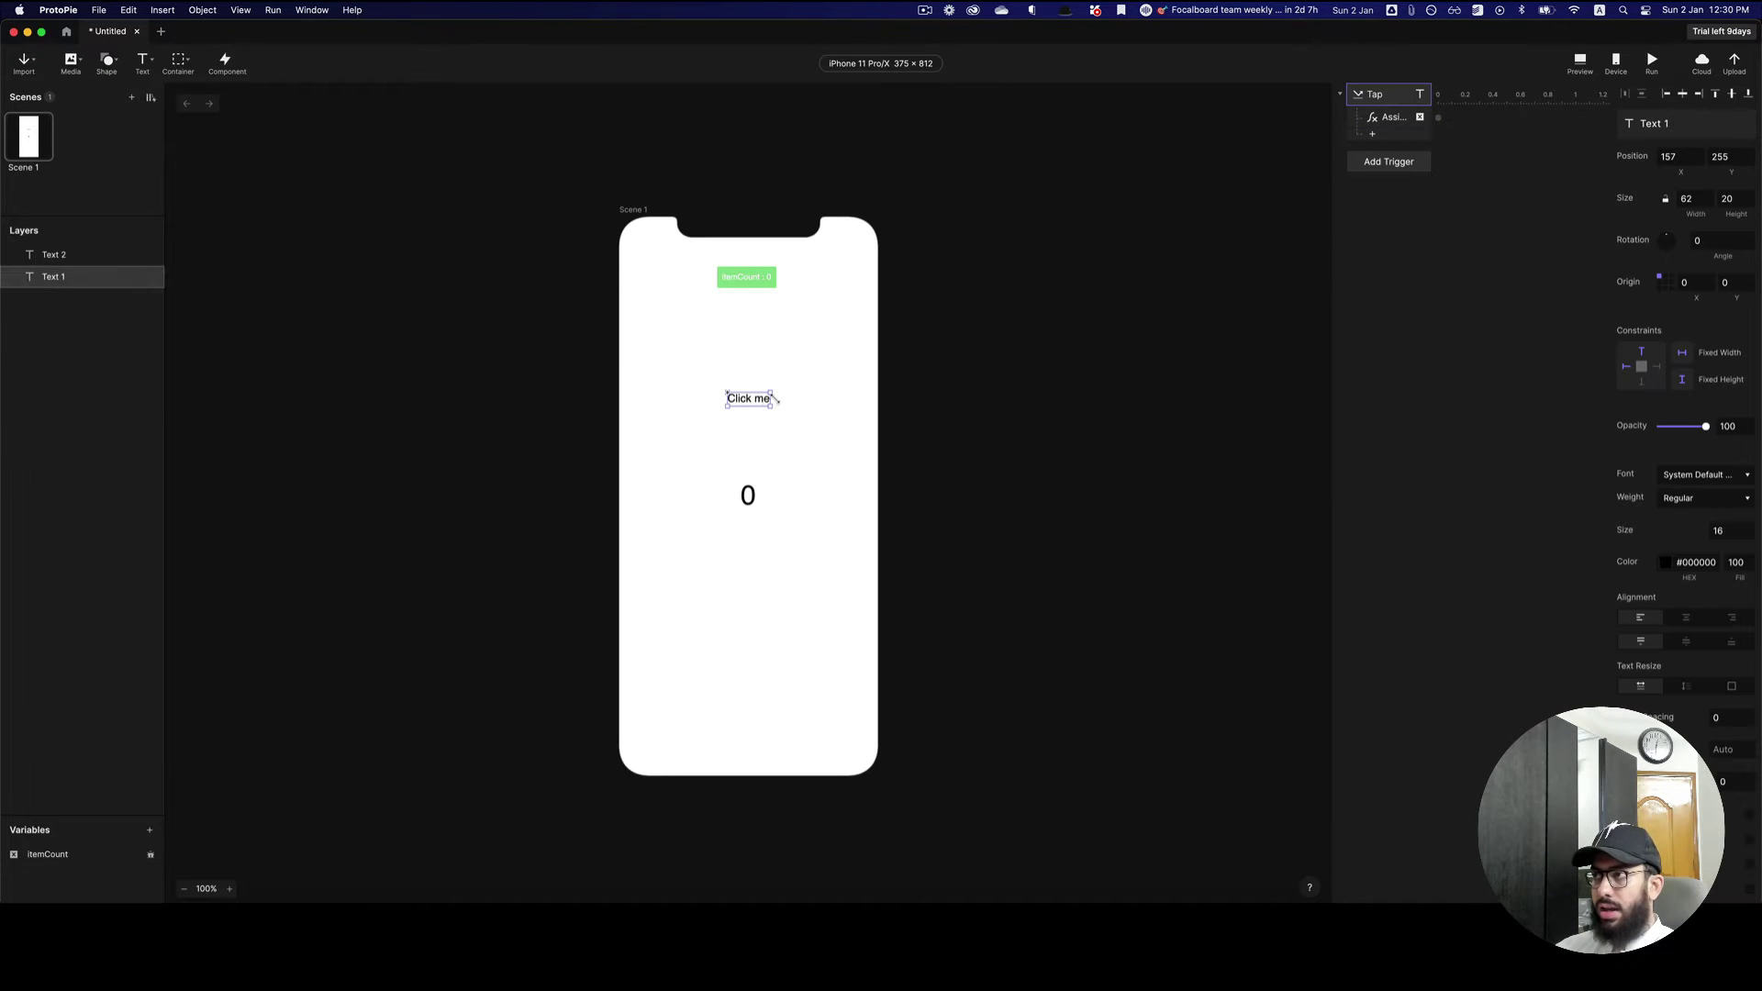
left_click(1396, 136)
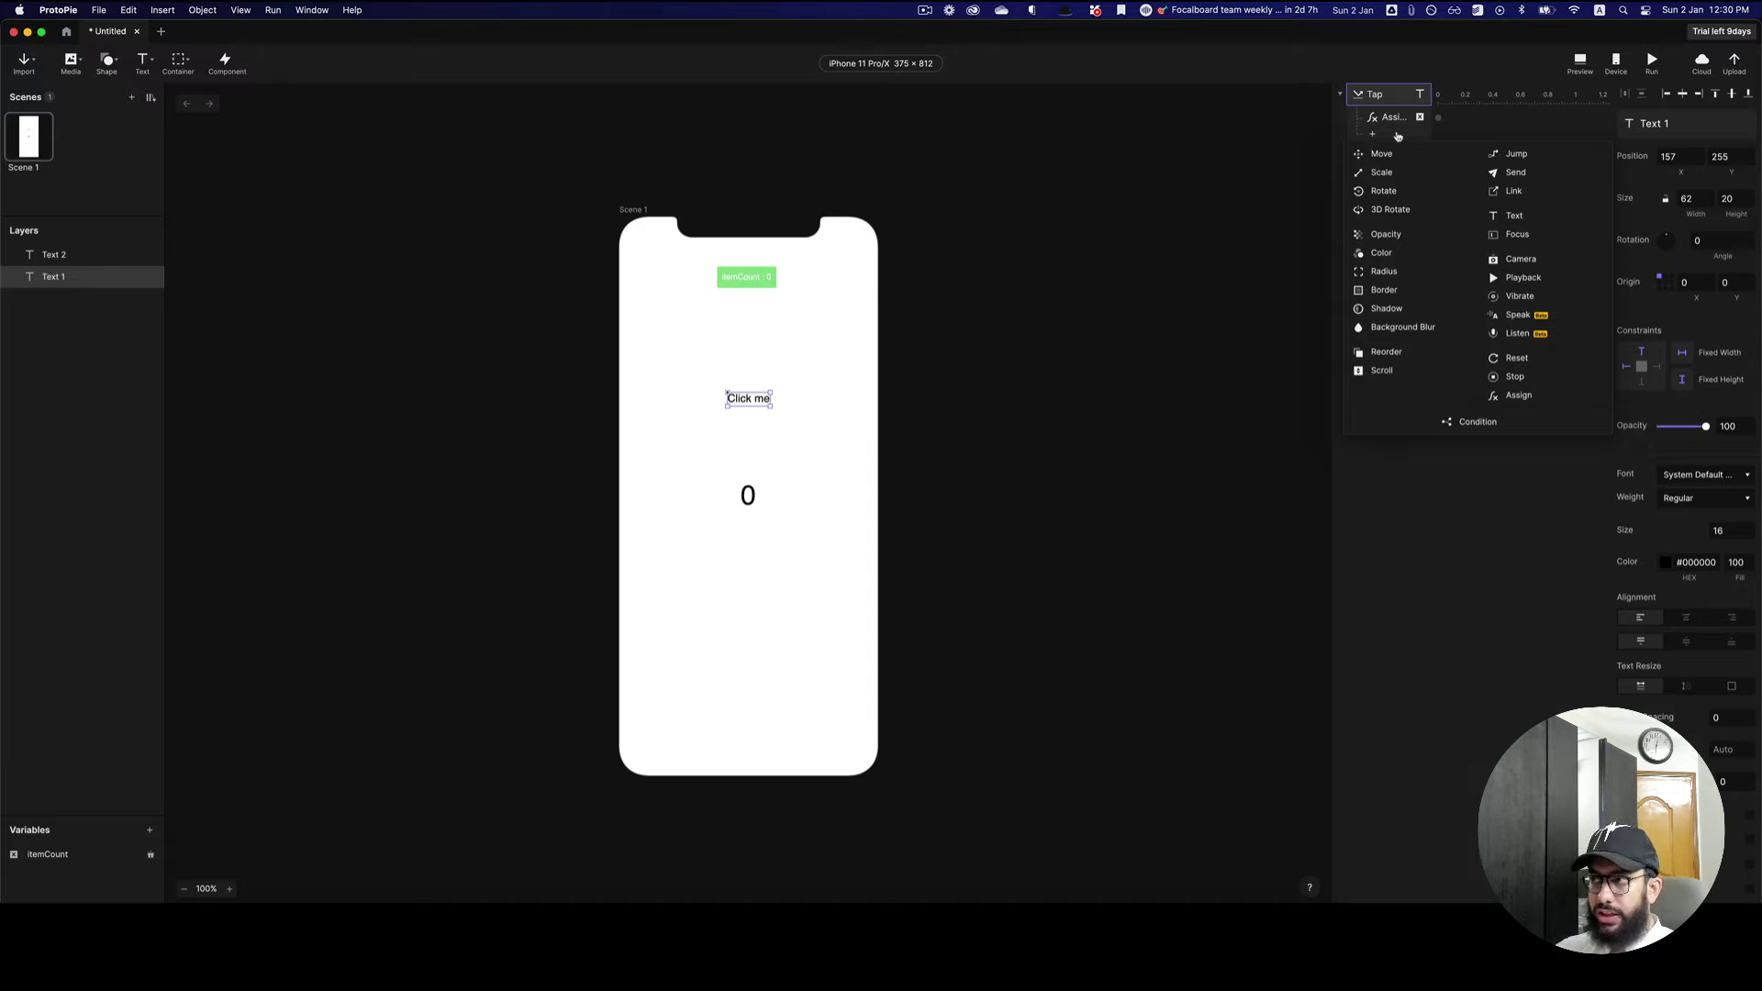
left_click(756, 506)
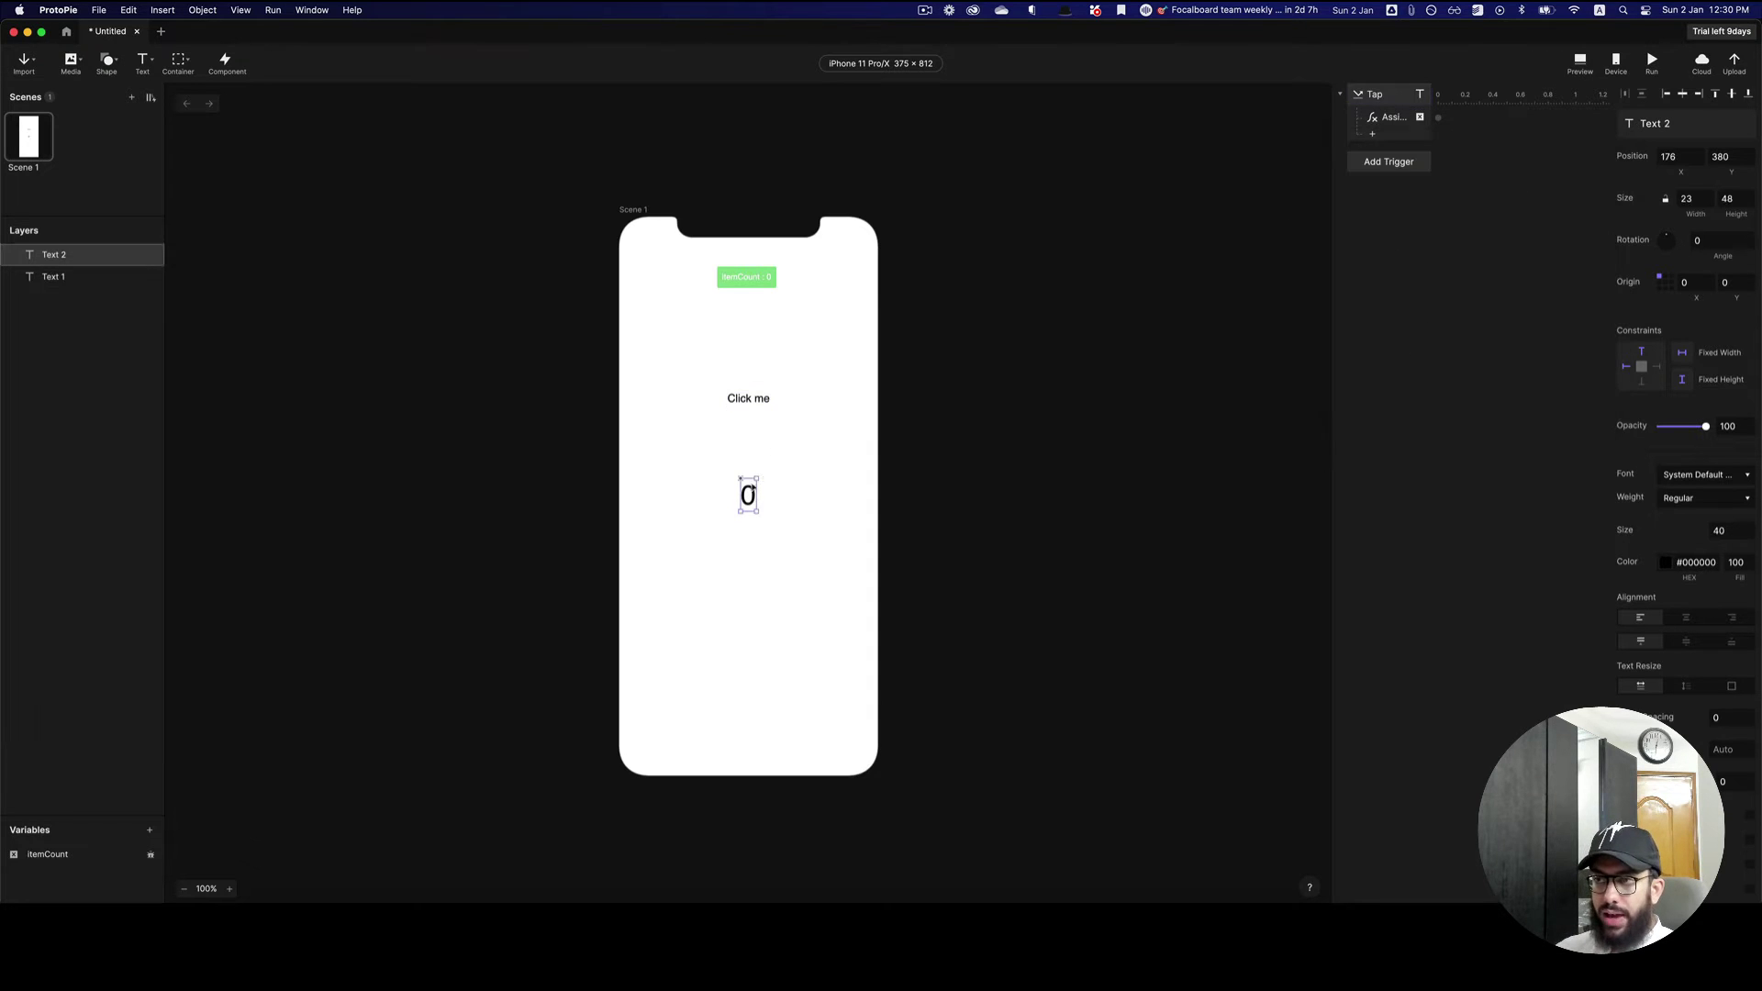
left_click(1375, 136)
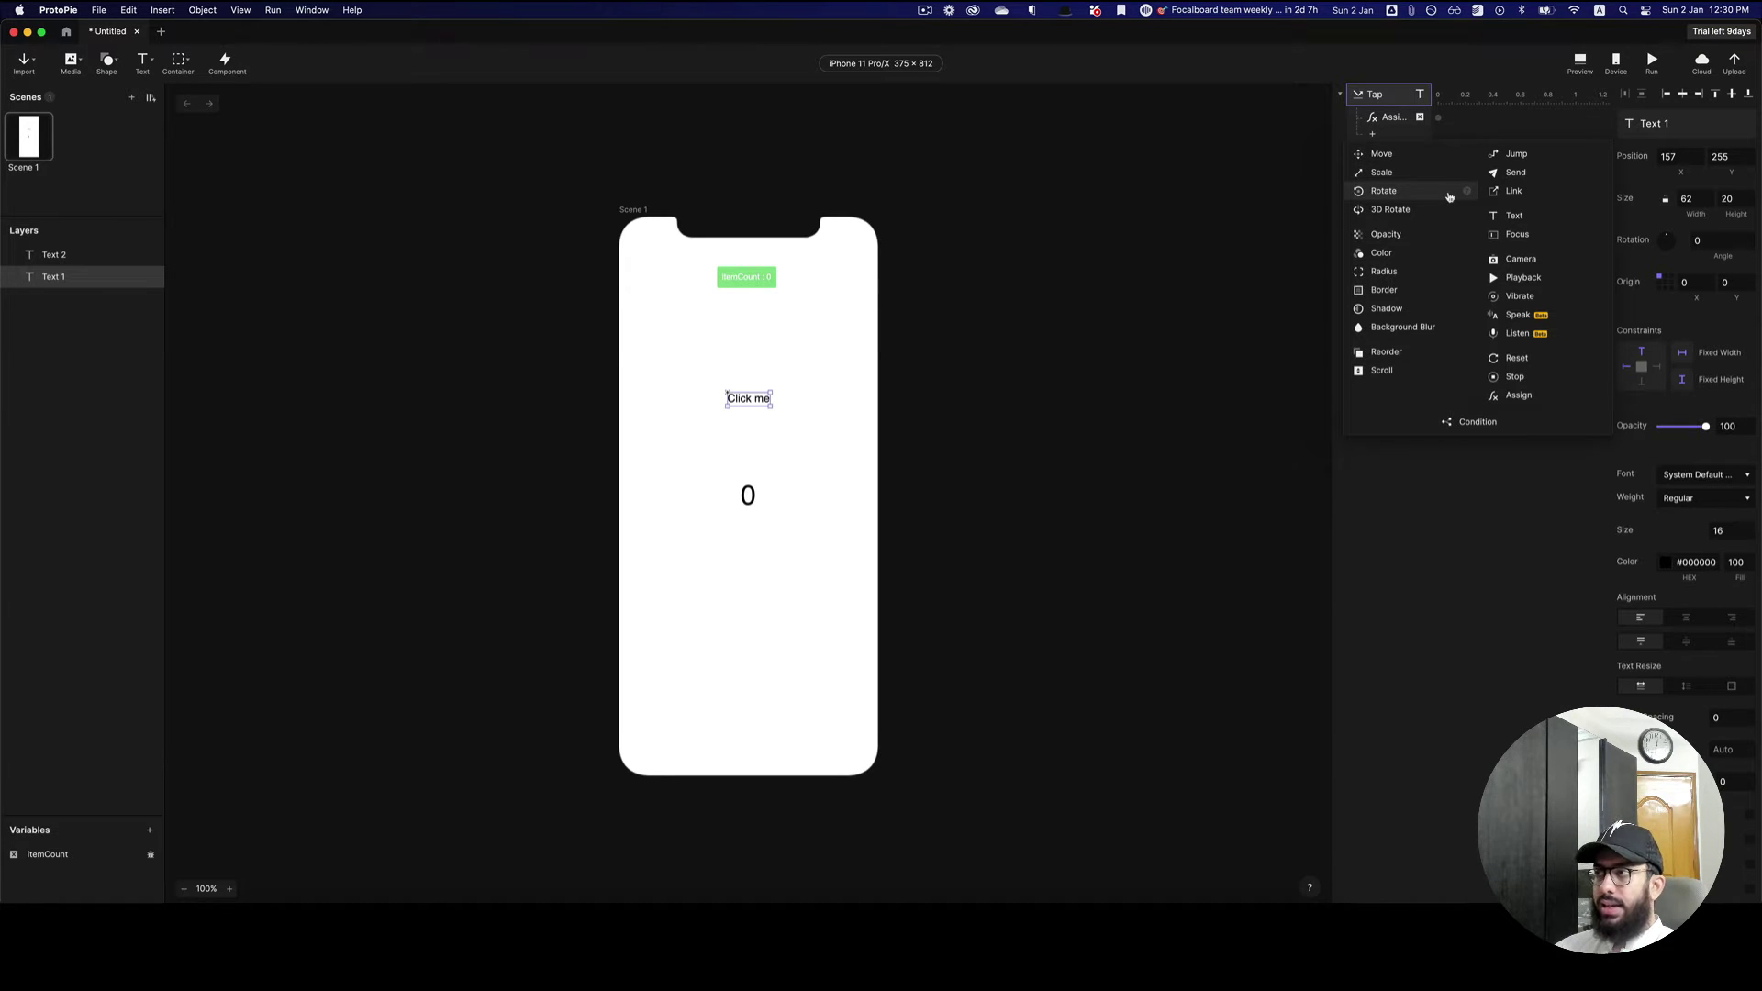
left_click(1516, 216)
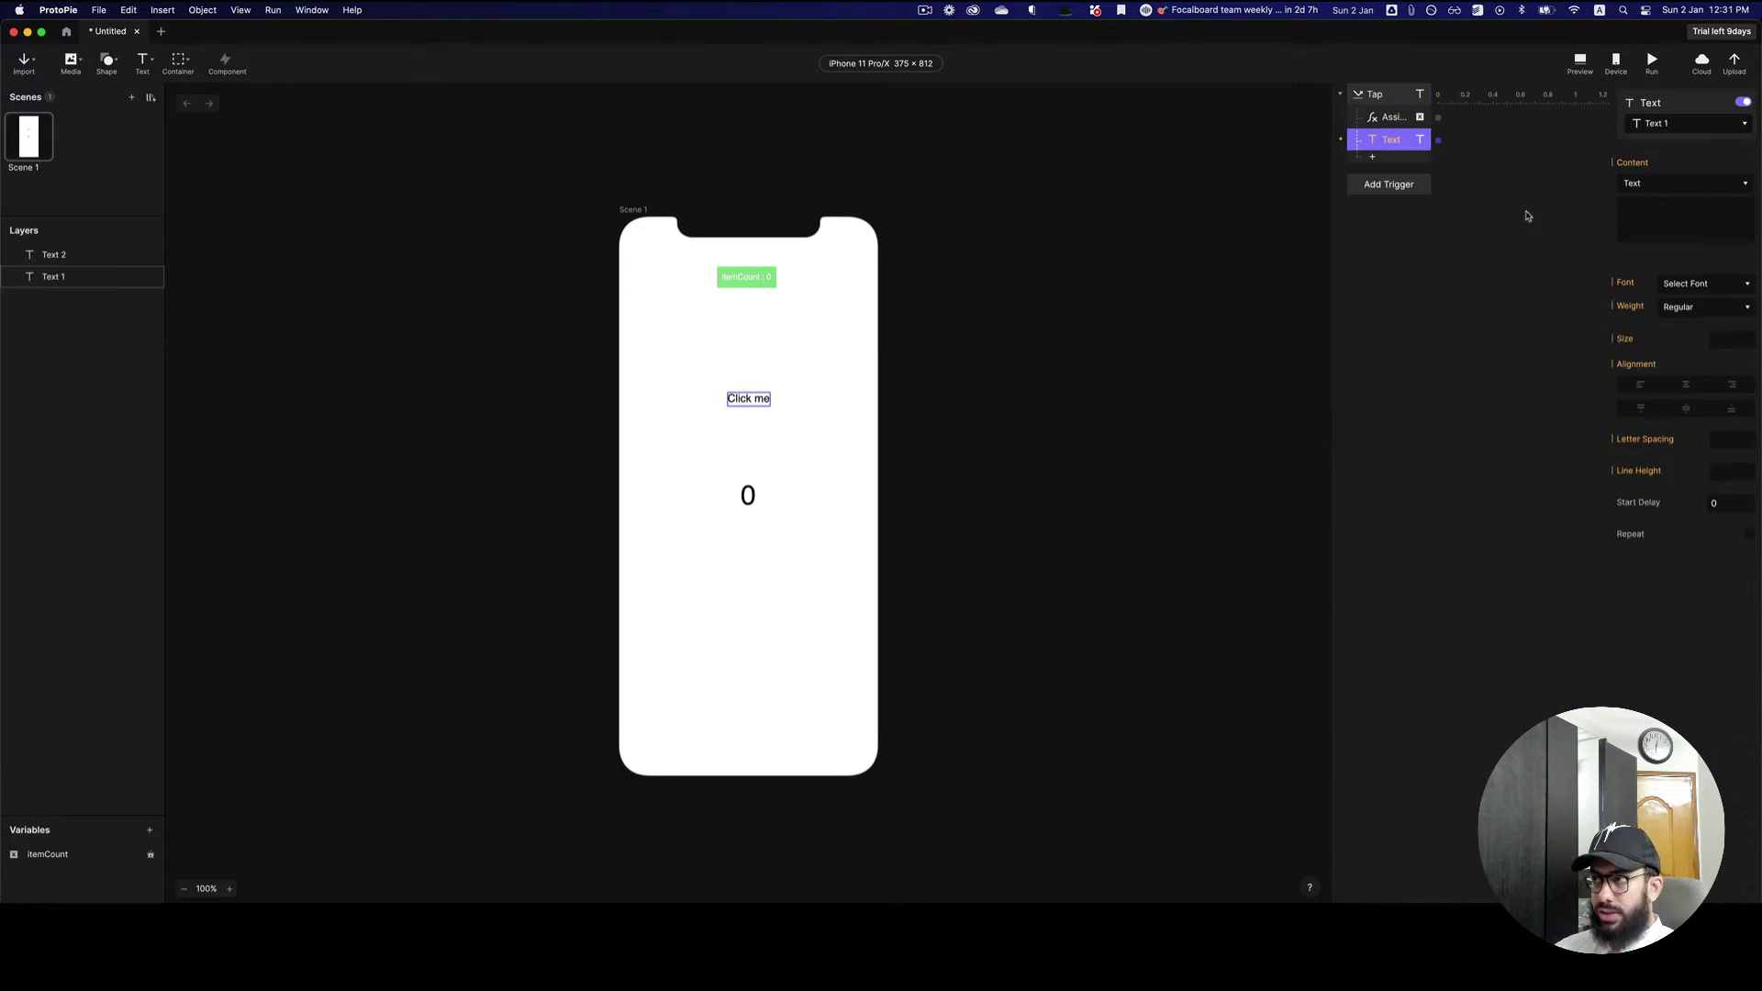
- Switch the Text response's content to a formula that uses the itemCount variable
left_click(1677, 184)
left_click(1675, 200)
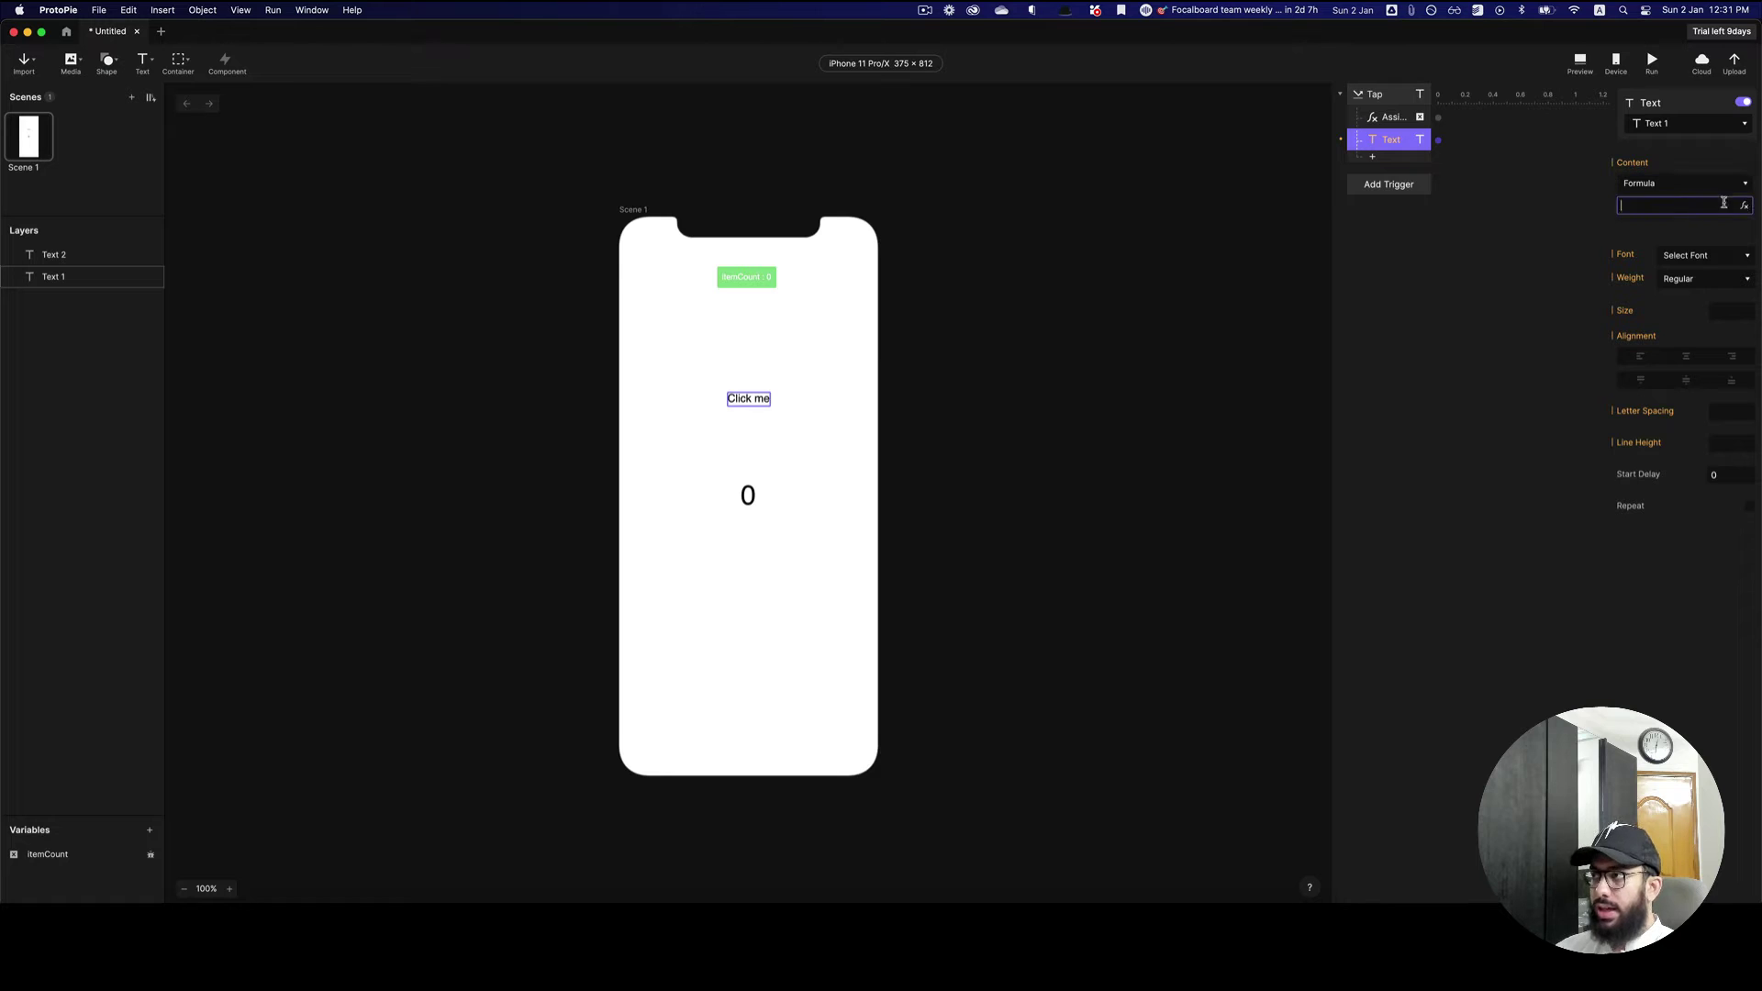
left_click(1738, 207)
left_click(1705, 205)
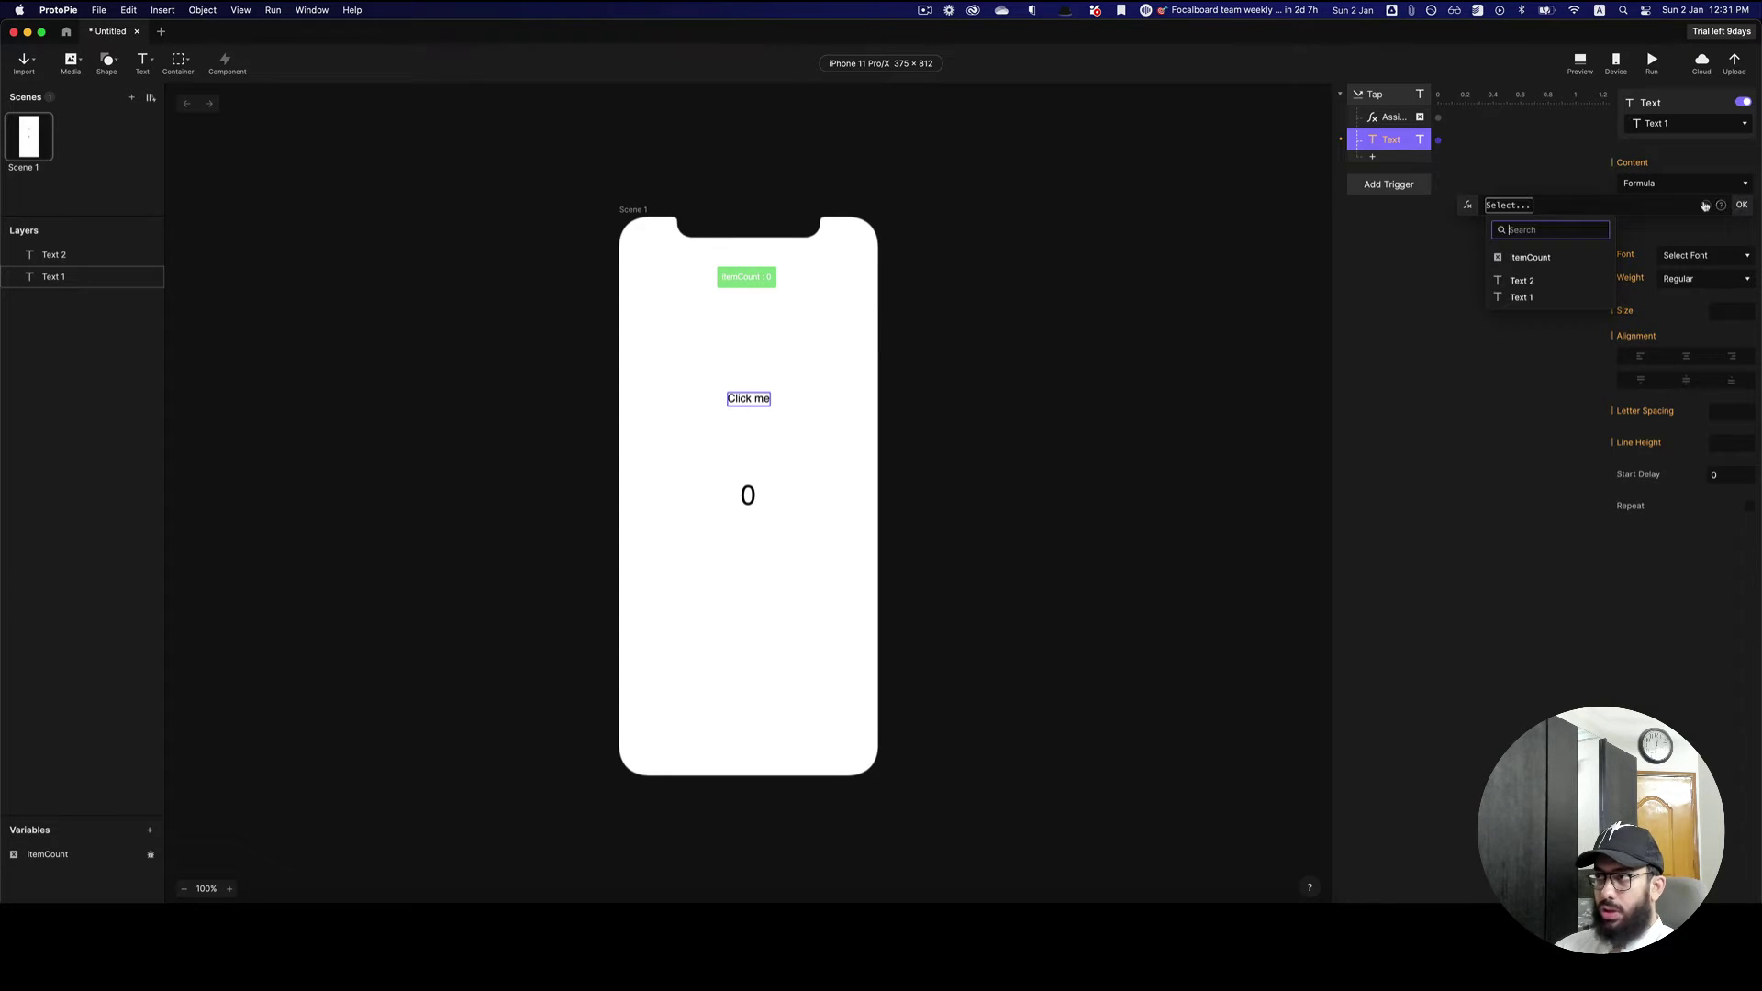
left_click(1549, 259)
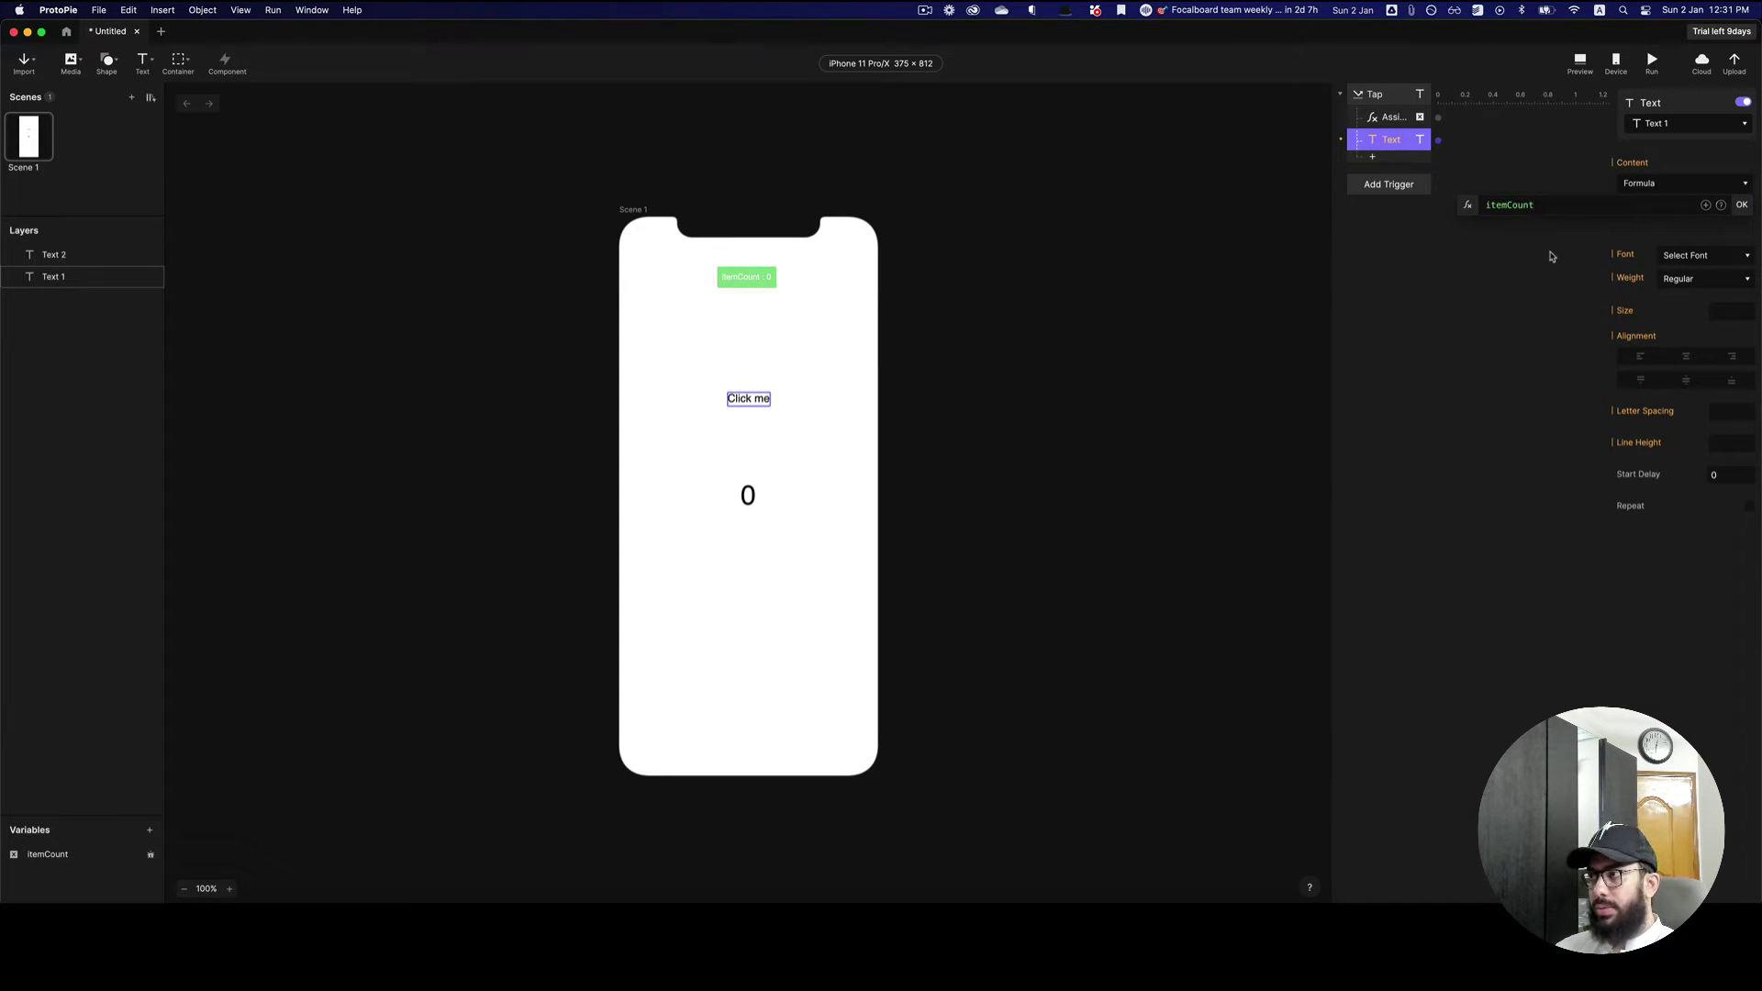
key("Return")
- Preview the prototype, tap "Click me" to test the new Text response, and close the preview
left_click(1580, 61)
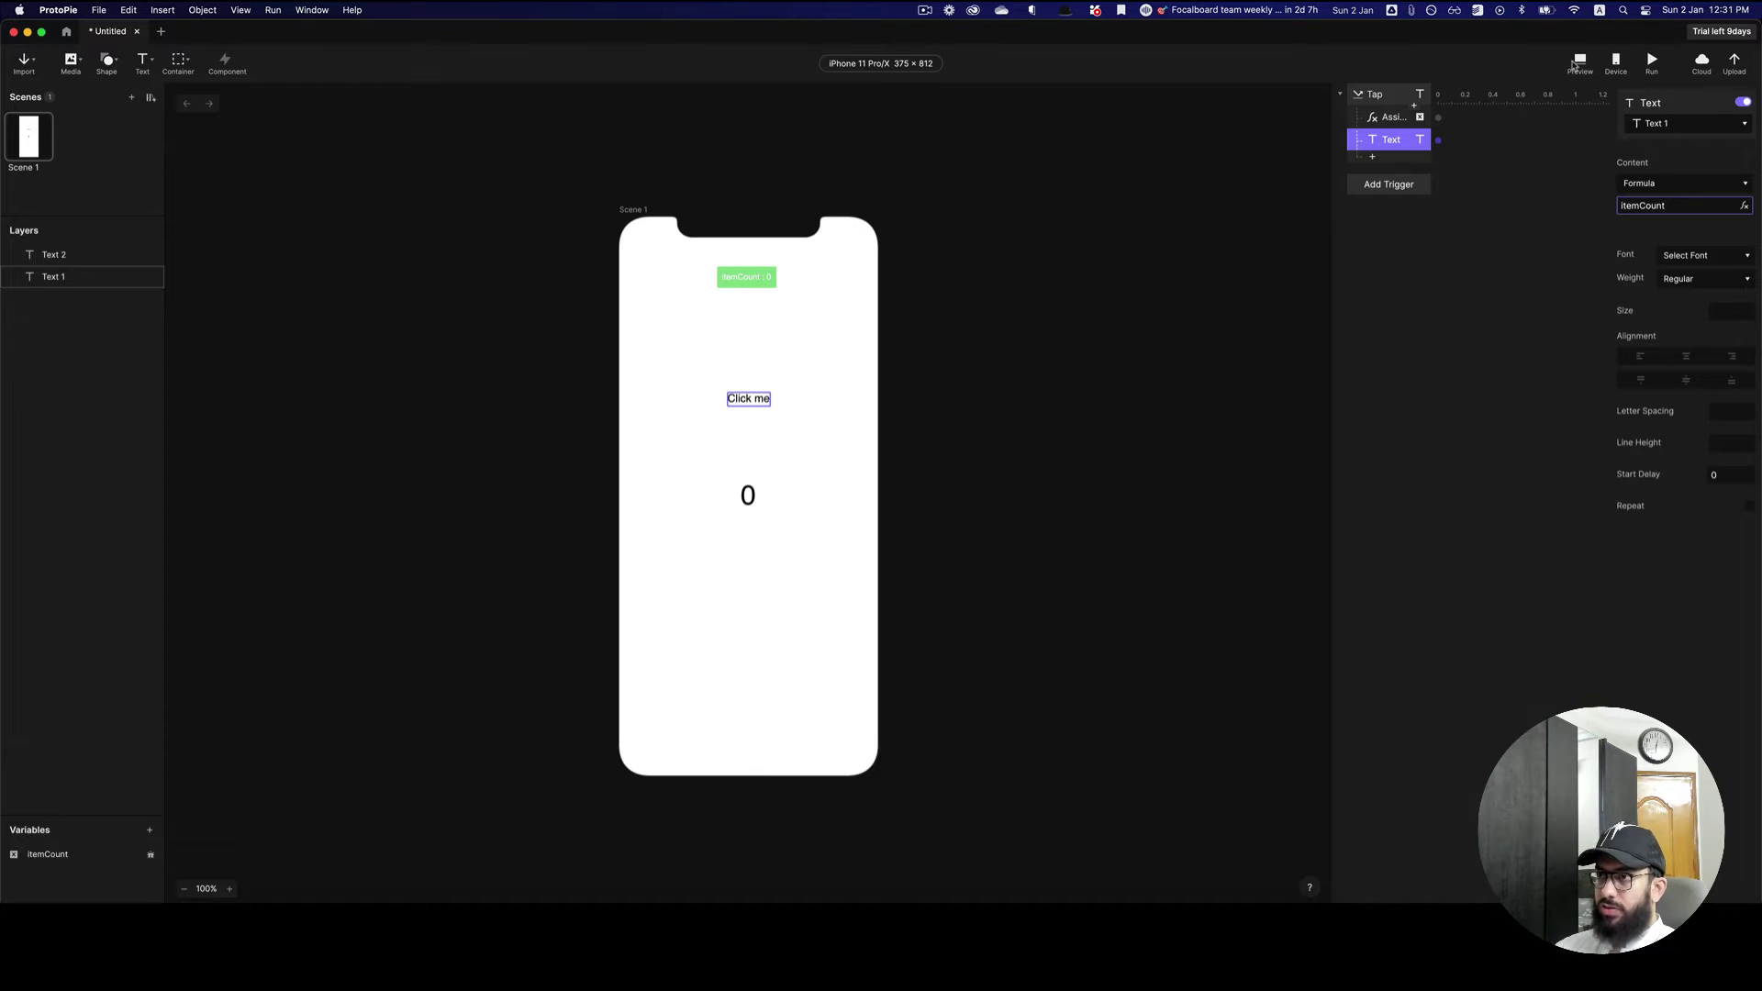
left_click(1326, 421)
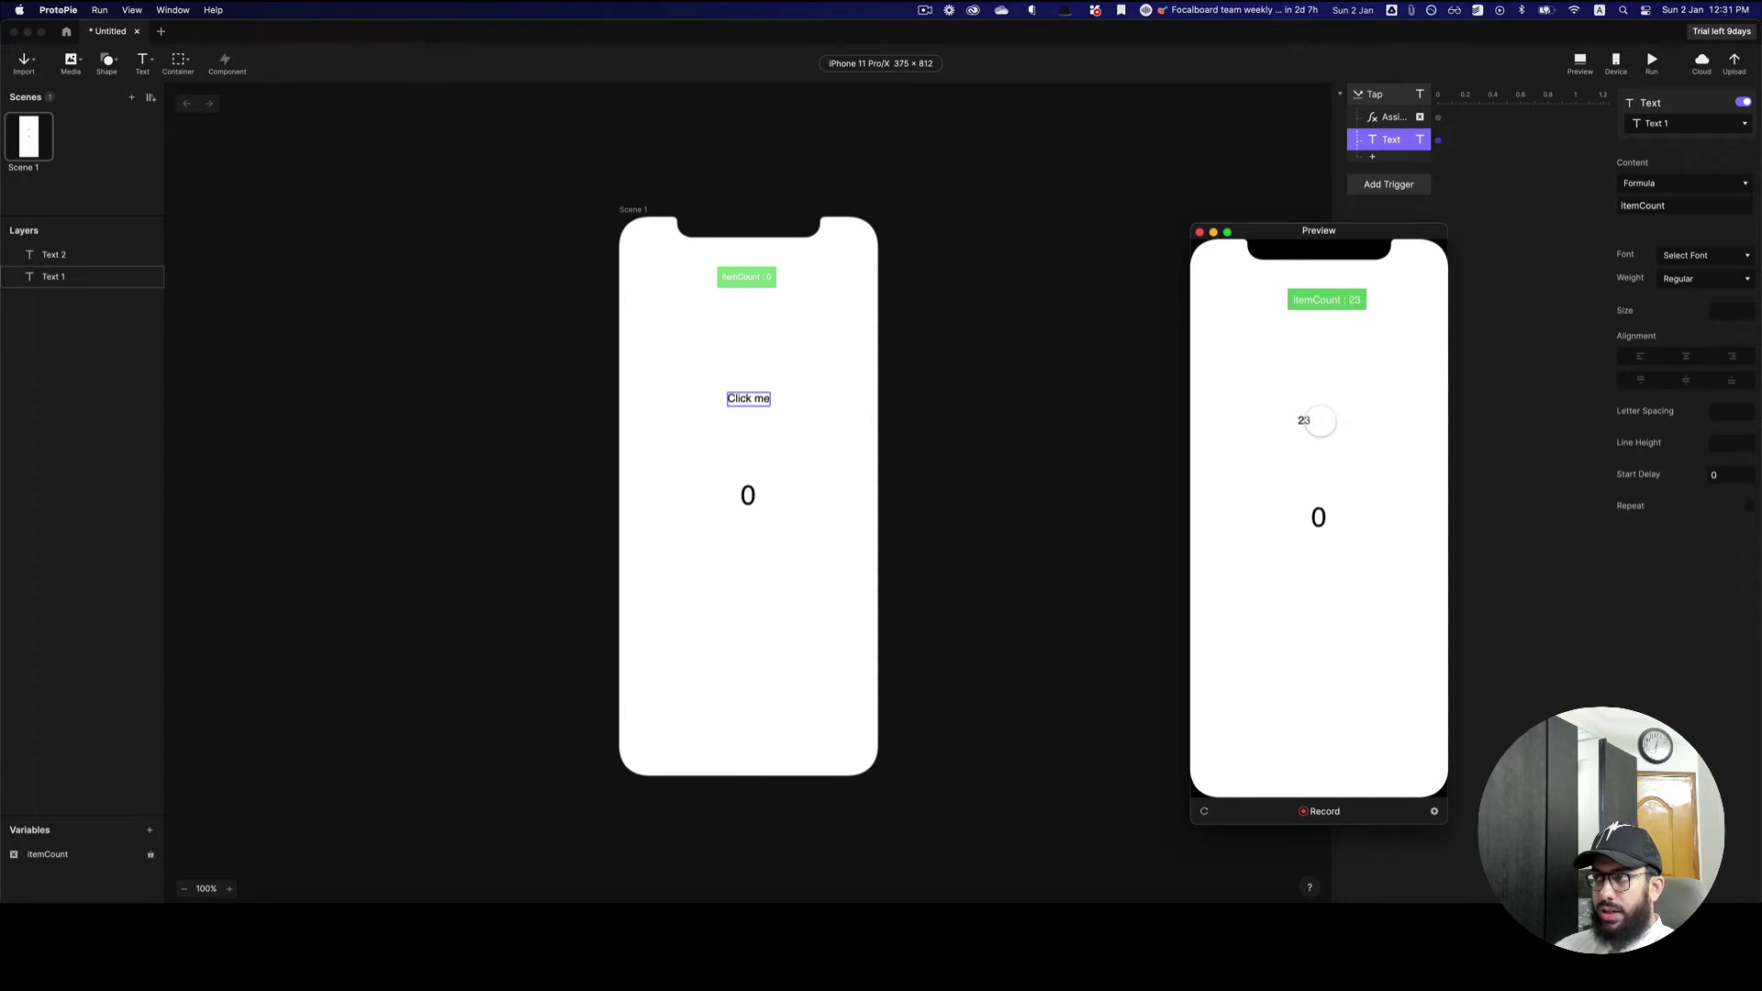
left_click(1468, 177)
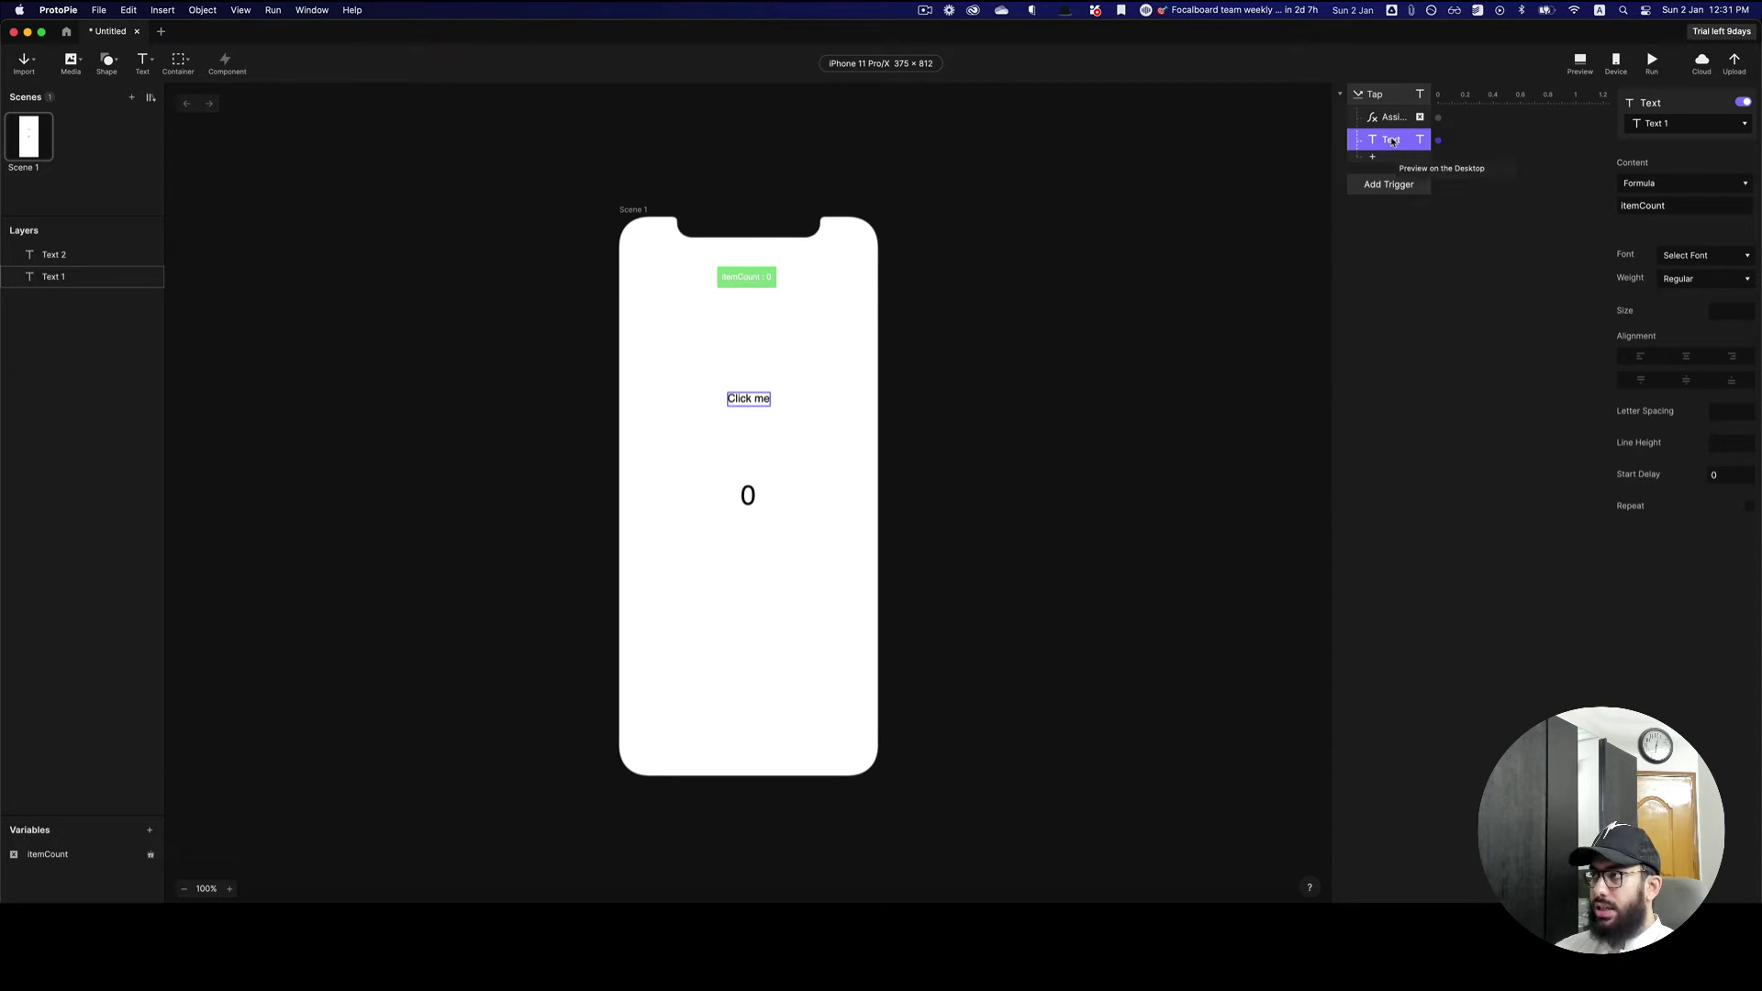
- Retarget the Tap trigger's Text response to the Text 2 layer, leaving its content as the itemCount formula
left_click(1385, 118)
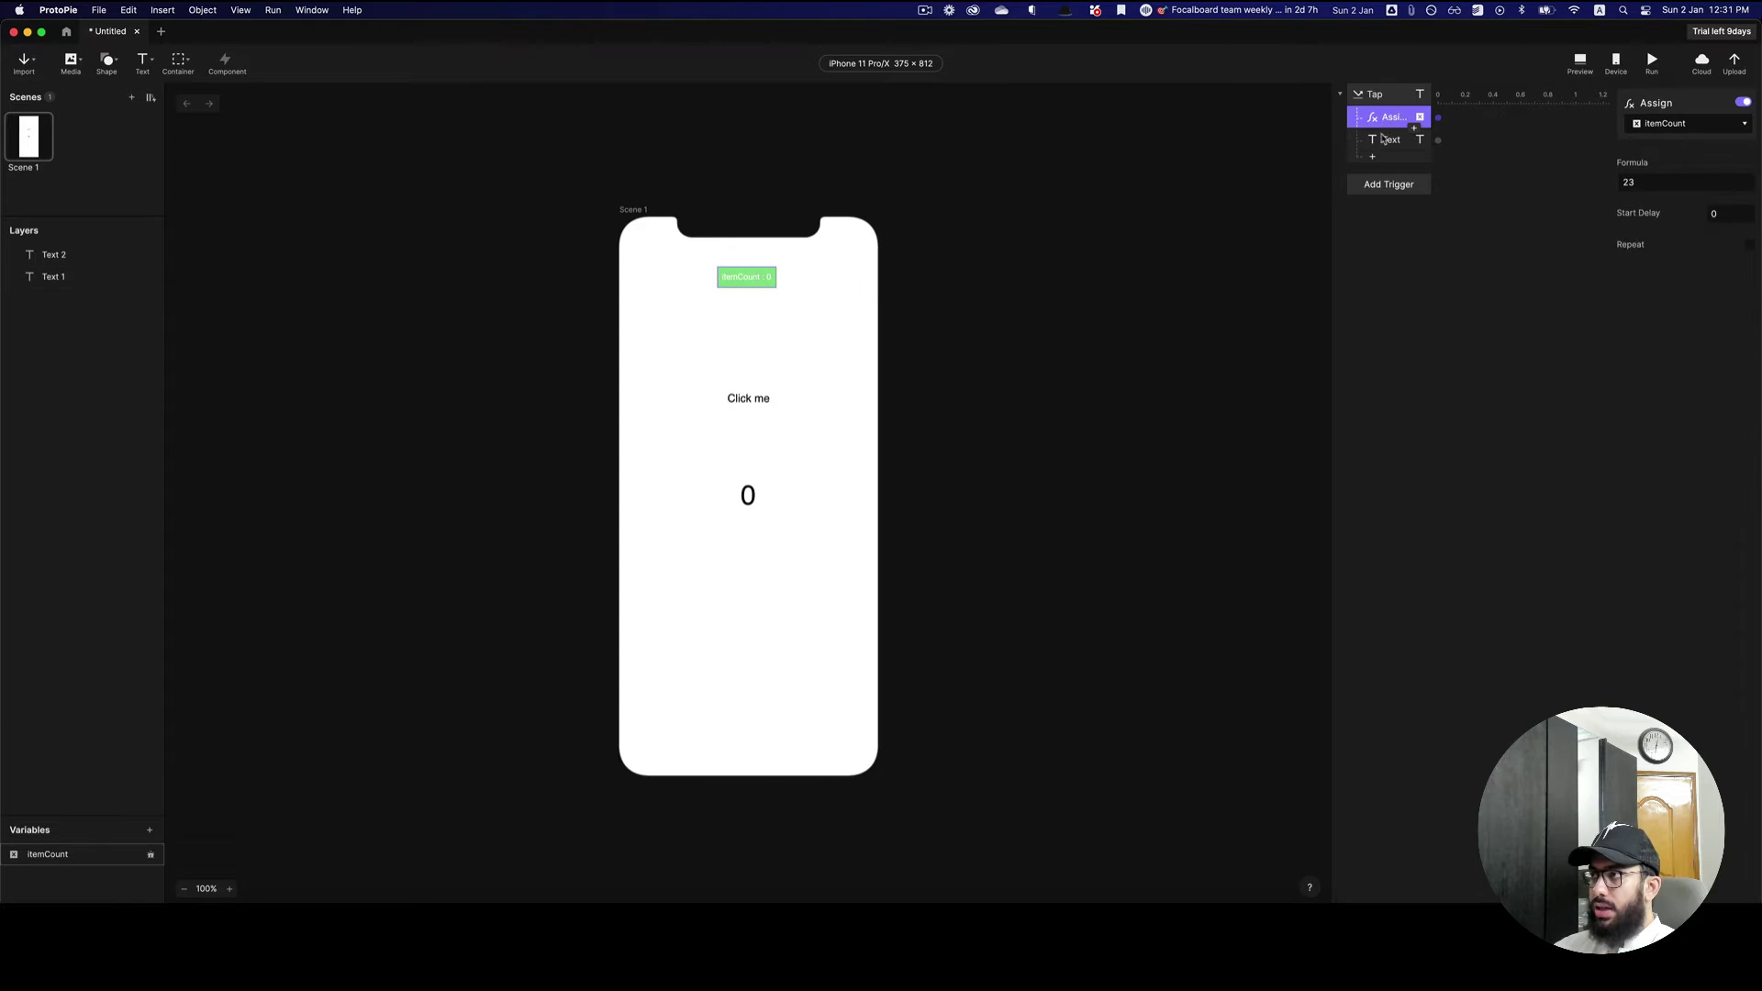
left_click(1384, 138)
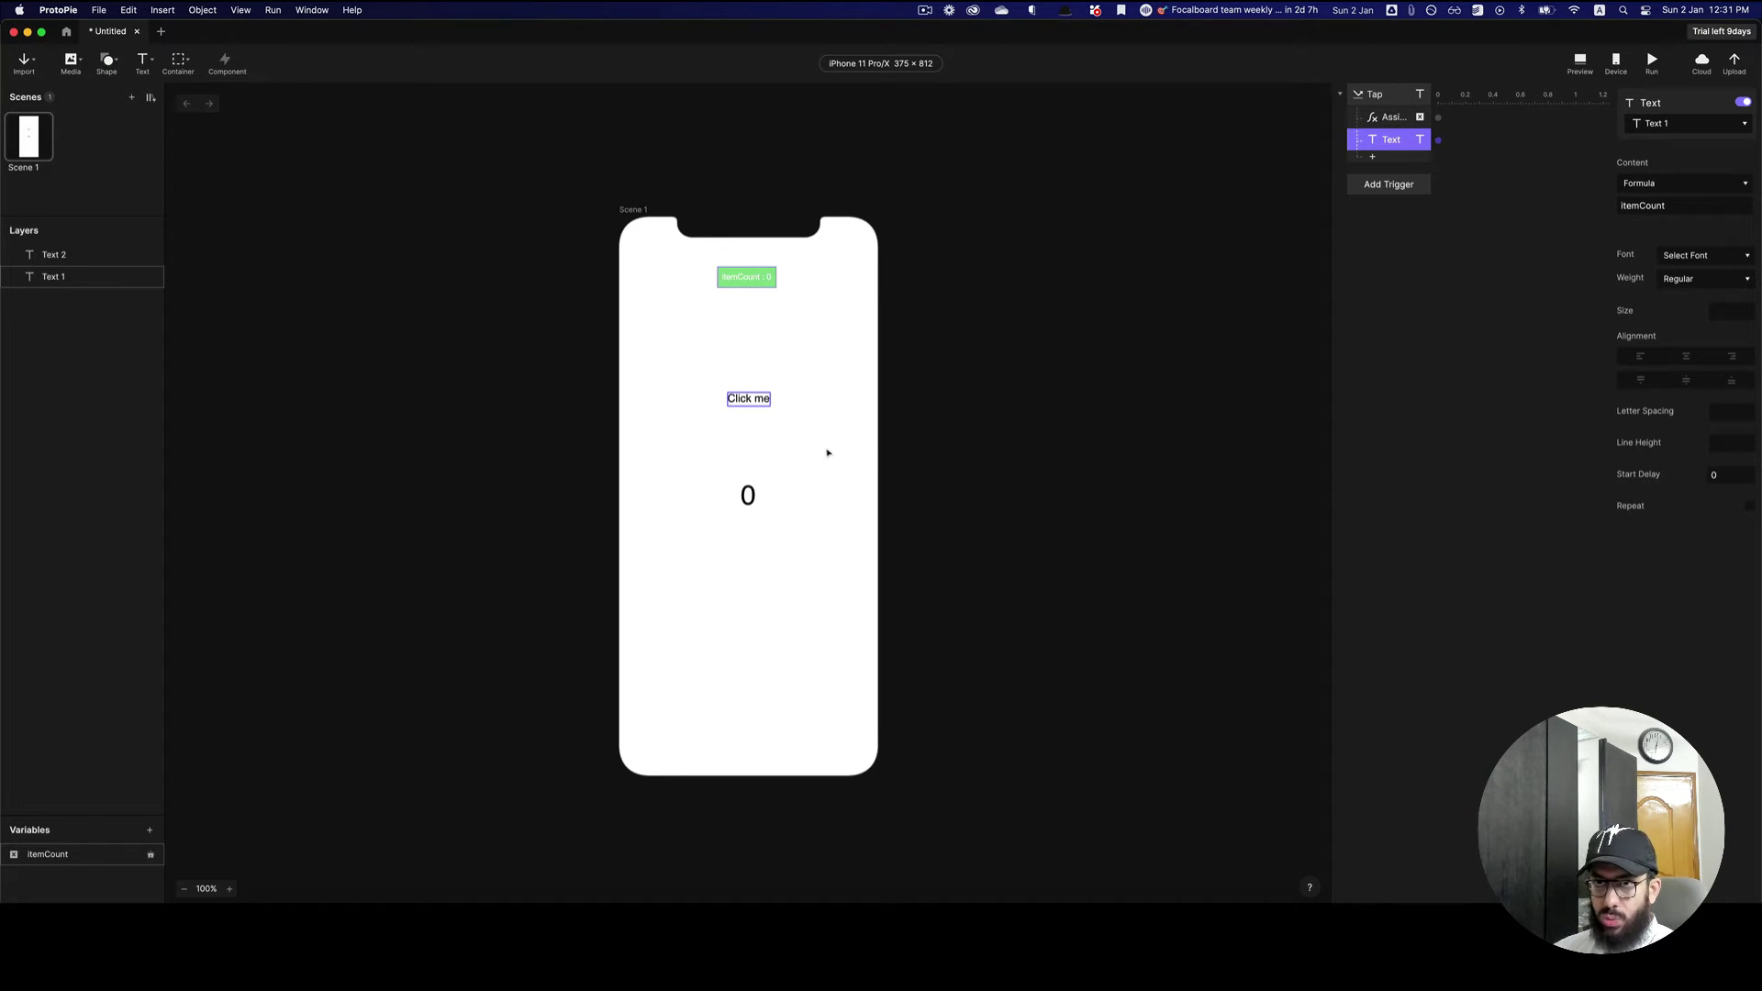
left_click(748, 495)
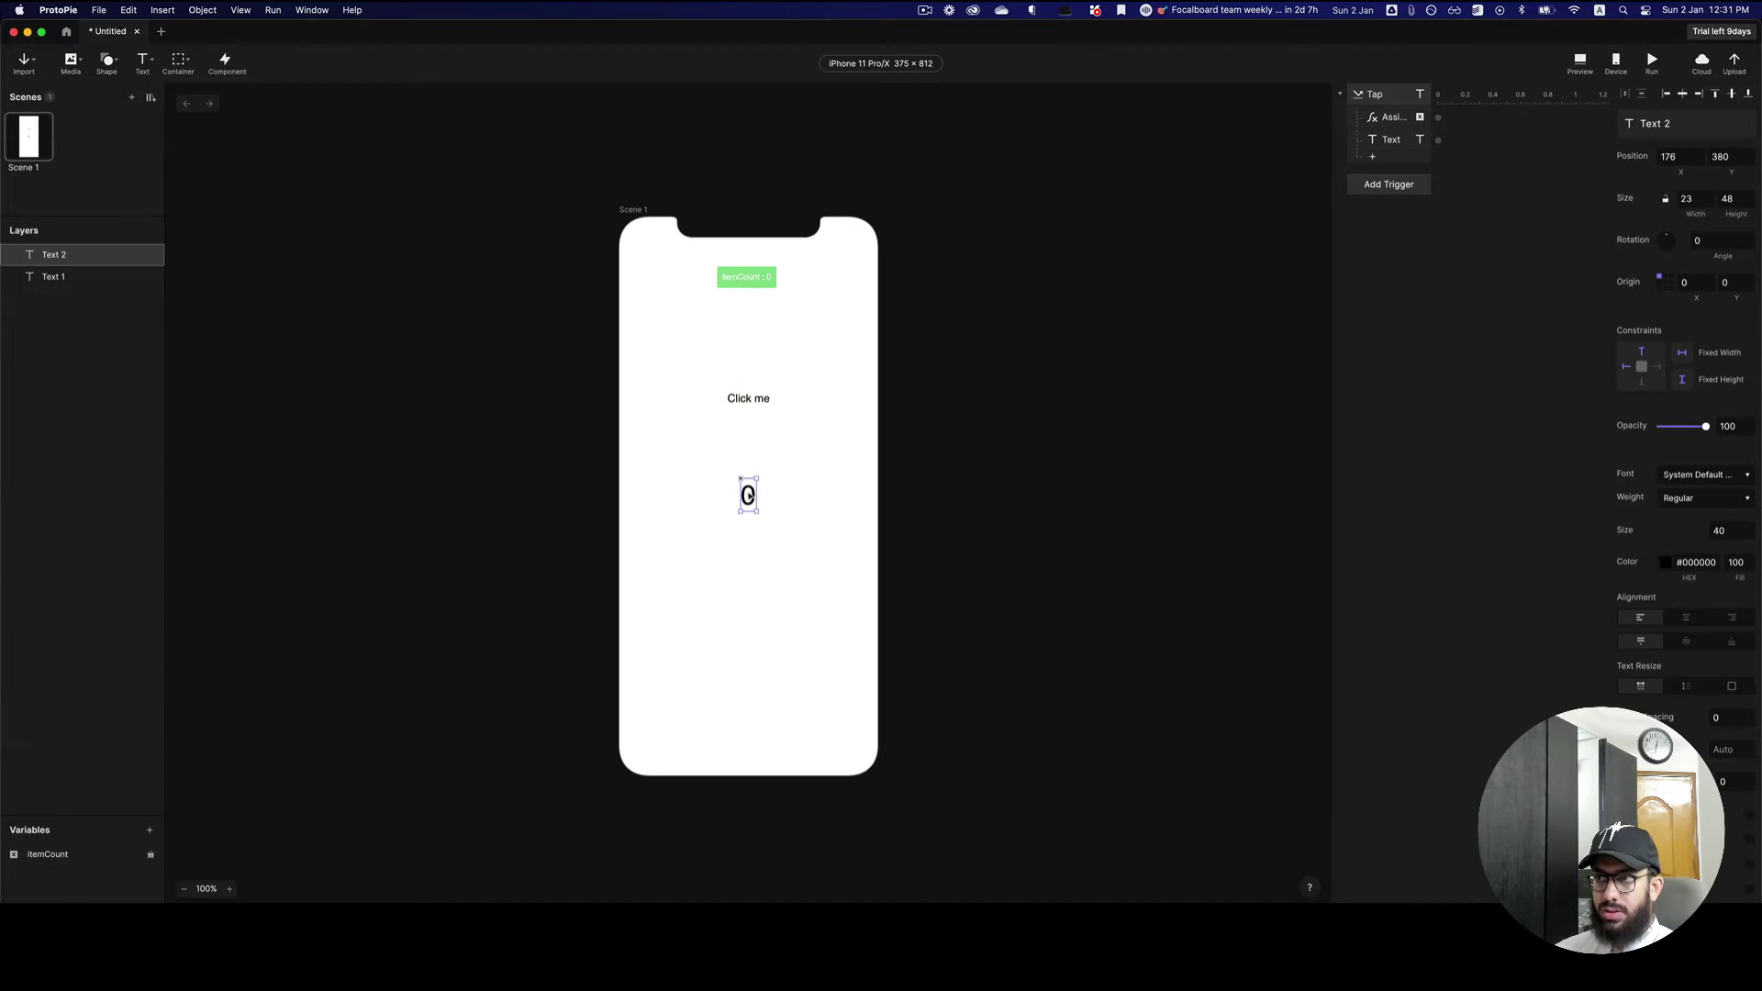
left_click(1396, 140)
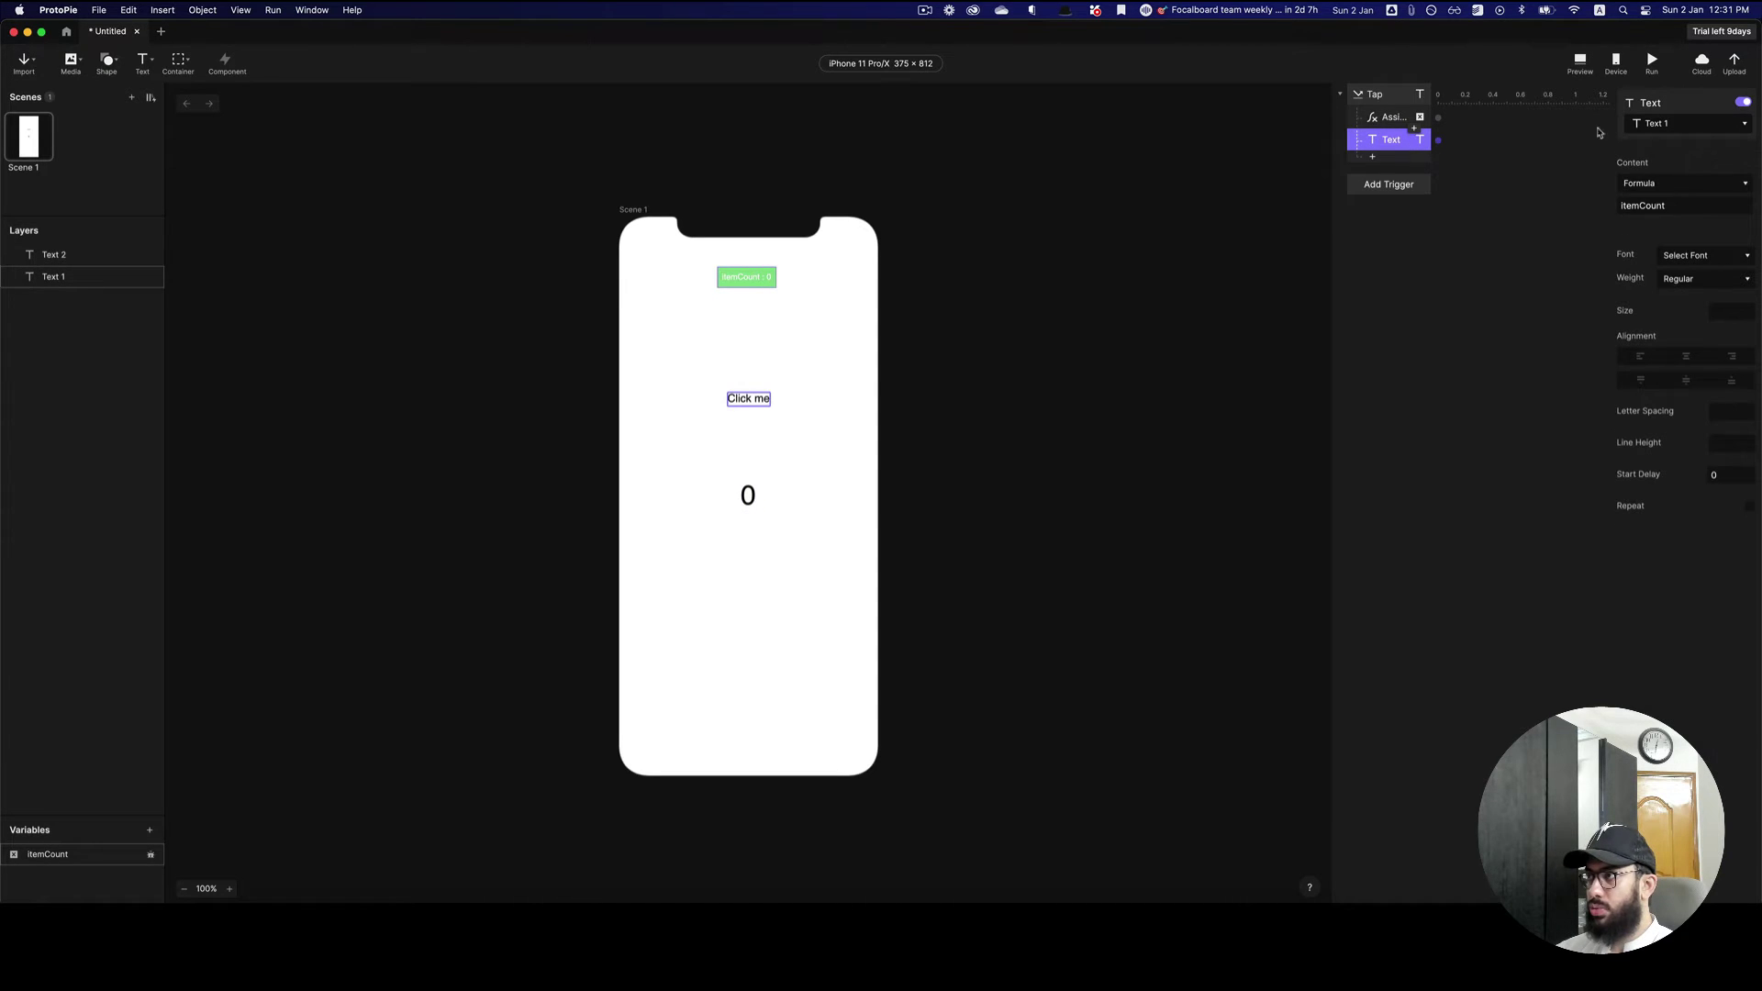
left_click(1692, 124)
left_click(1674, 176)
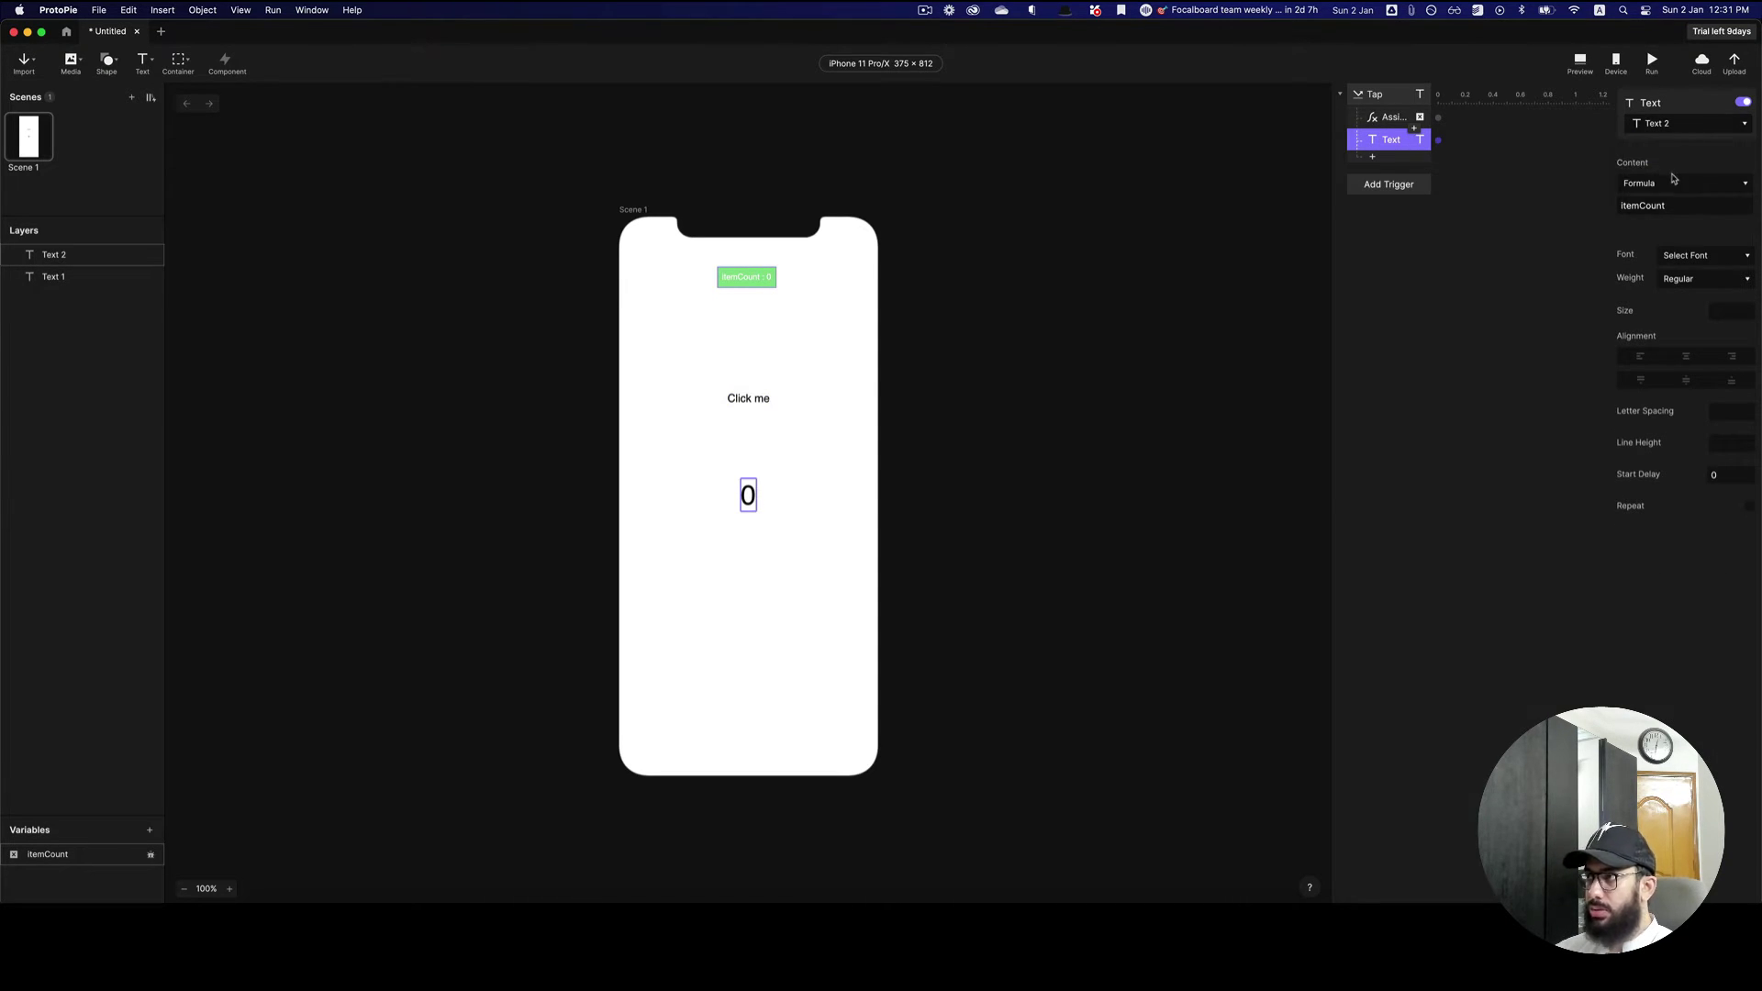
left_click(1674, 183)
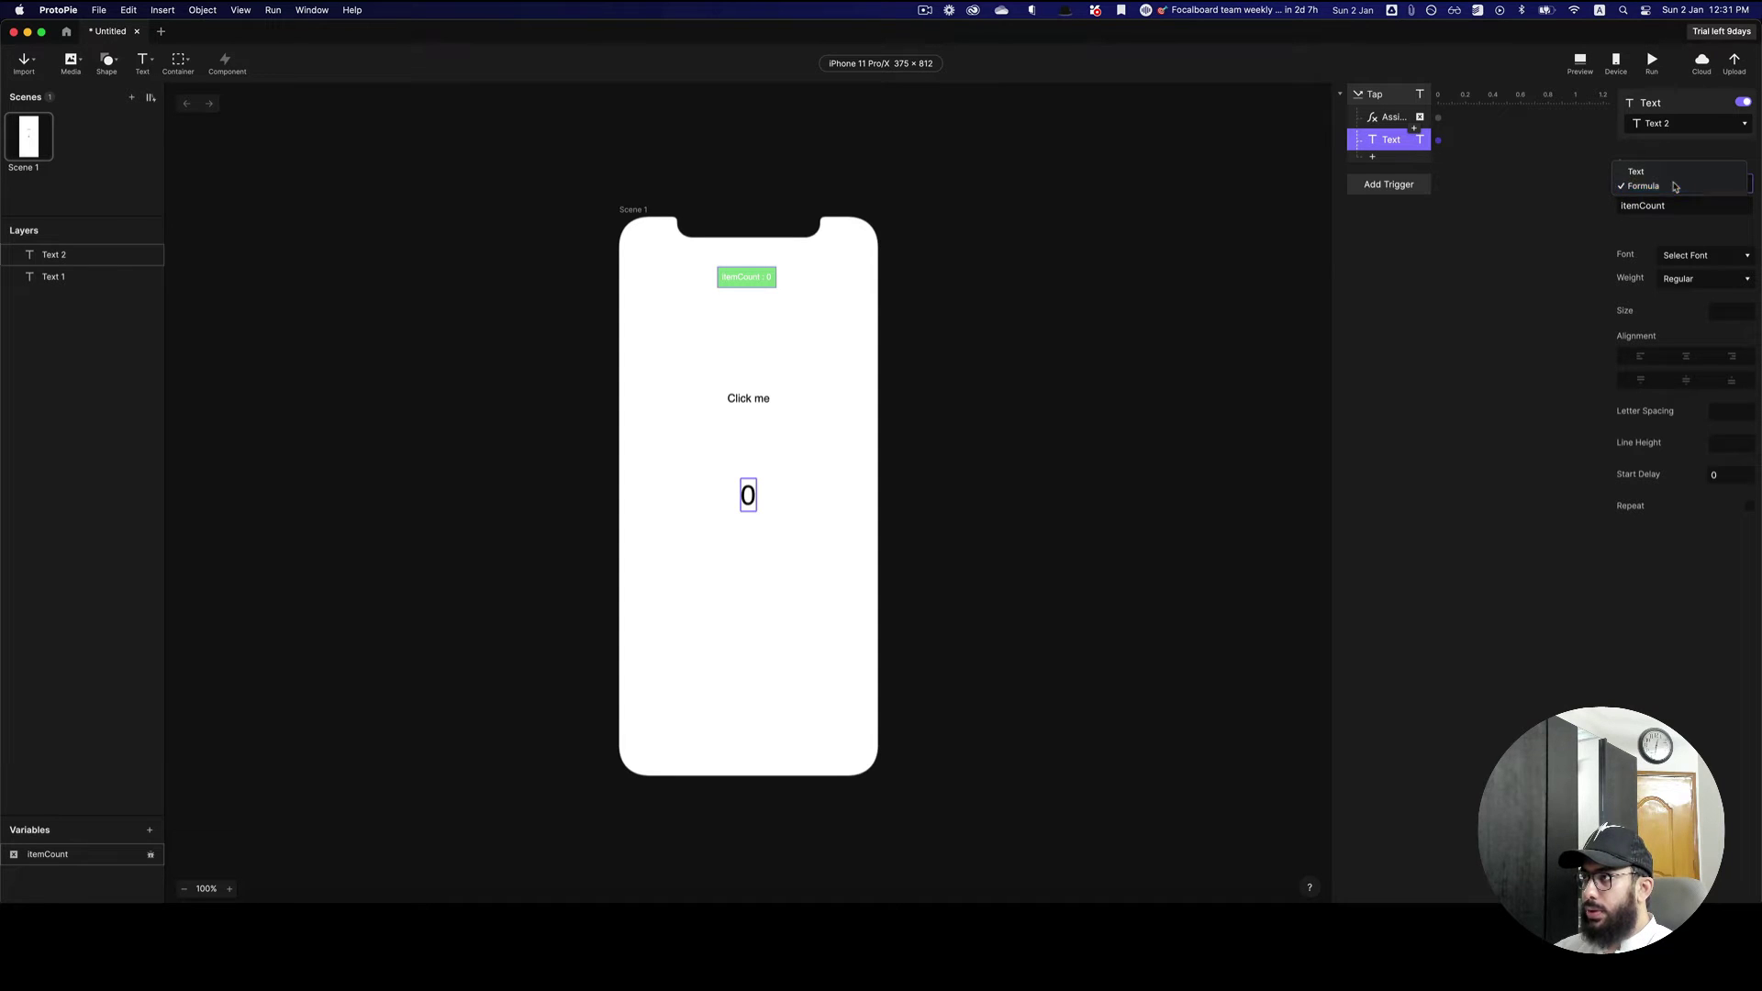
left_click(1696, 205)
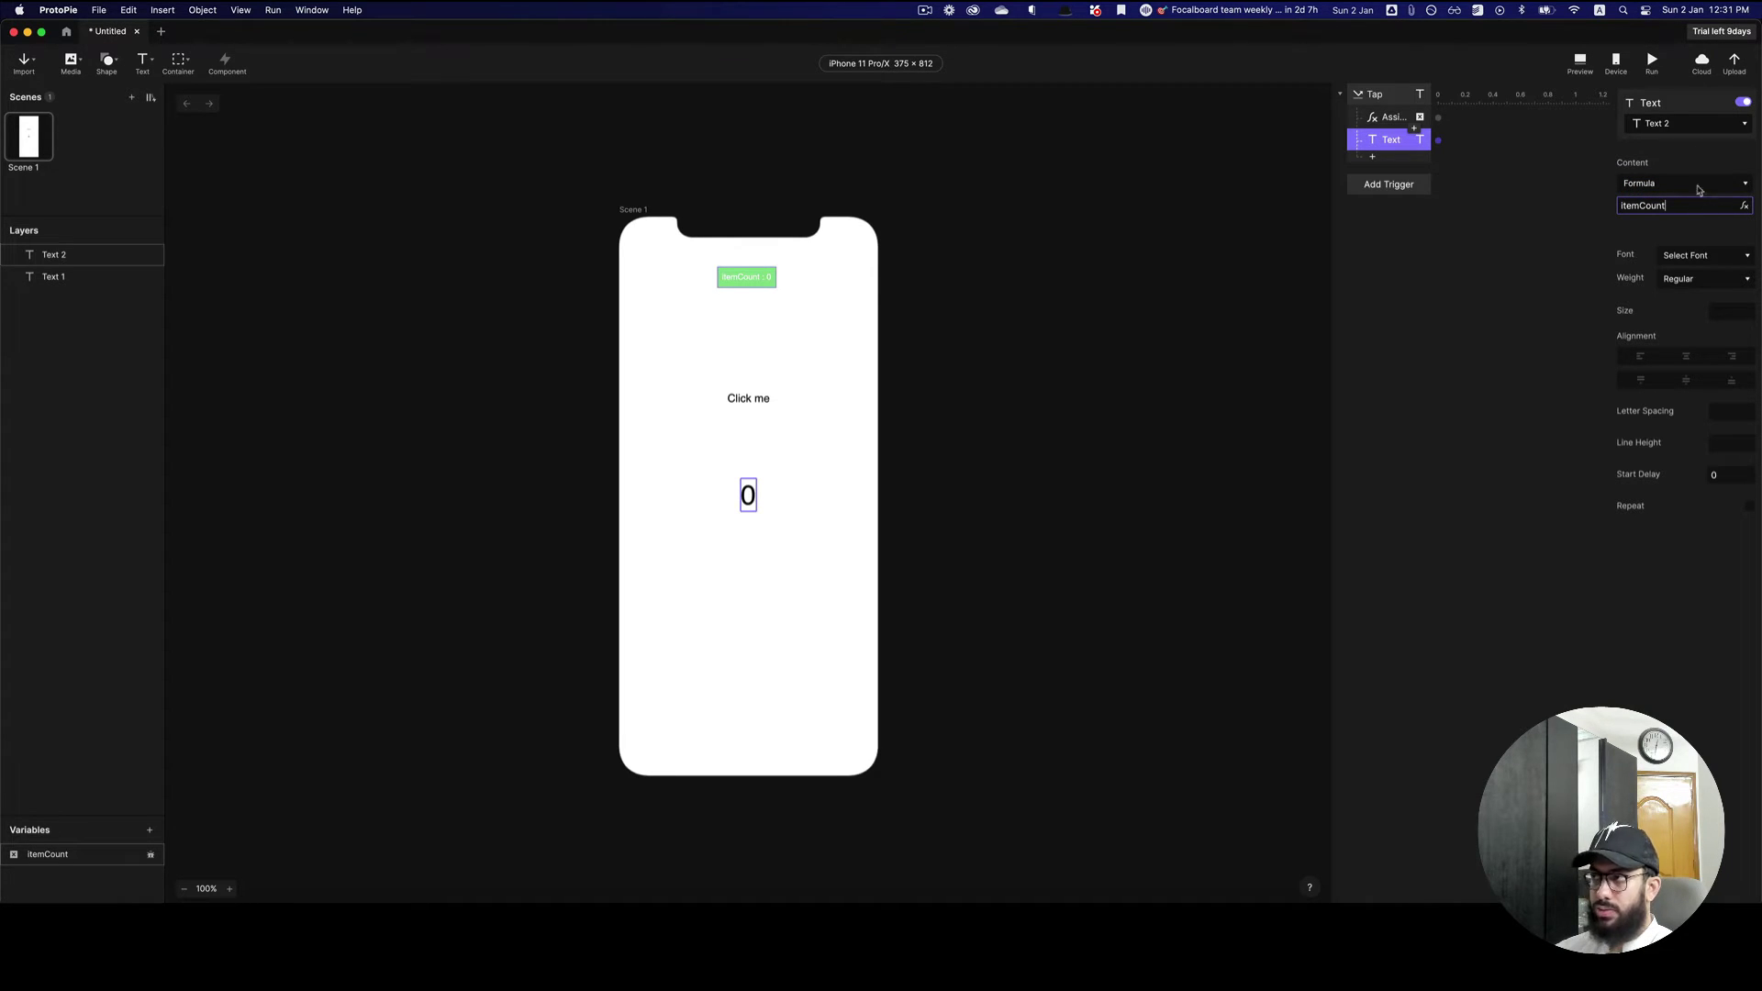
- Preview the prototype again, tap "Click me" to test the retargeted response, and close the preview
left_click(1594, 64)
left_click(1300, 420)
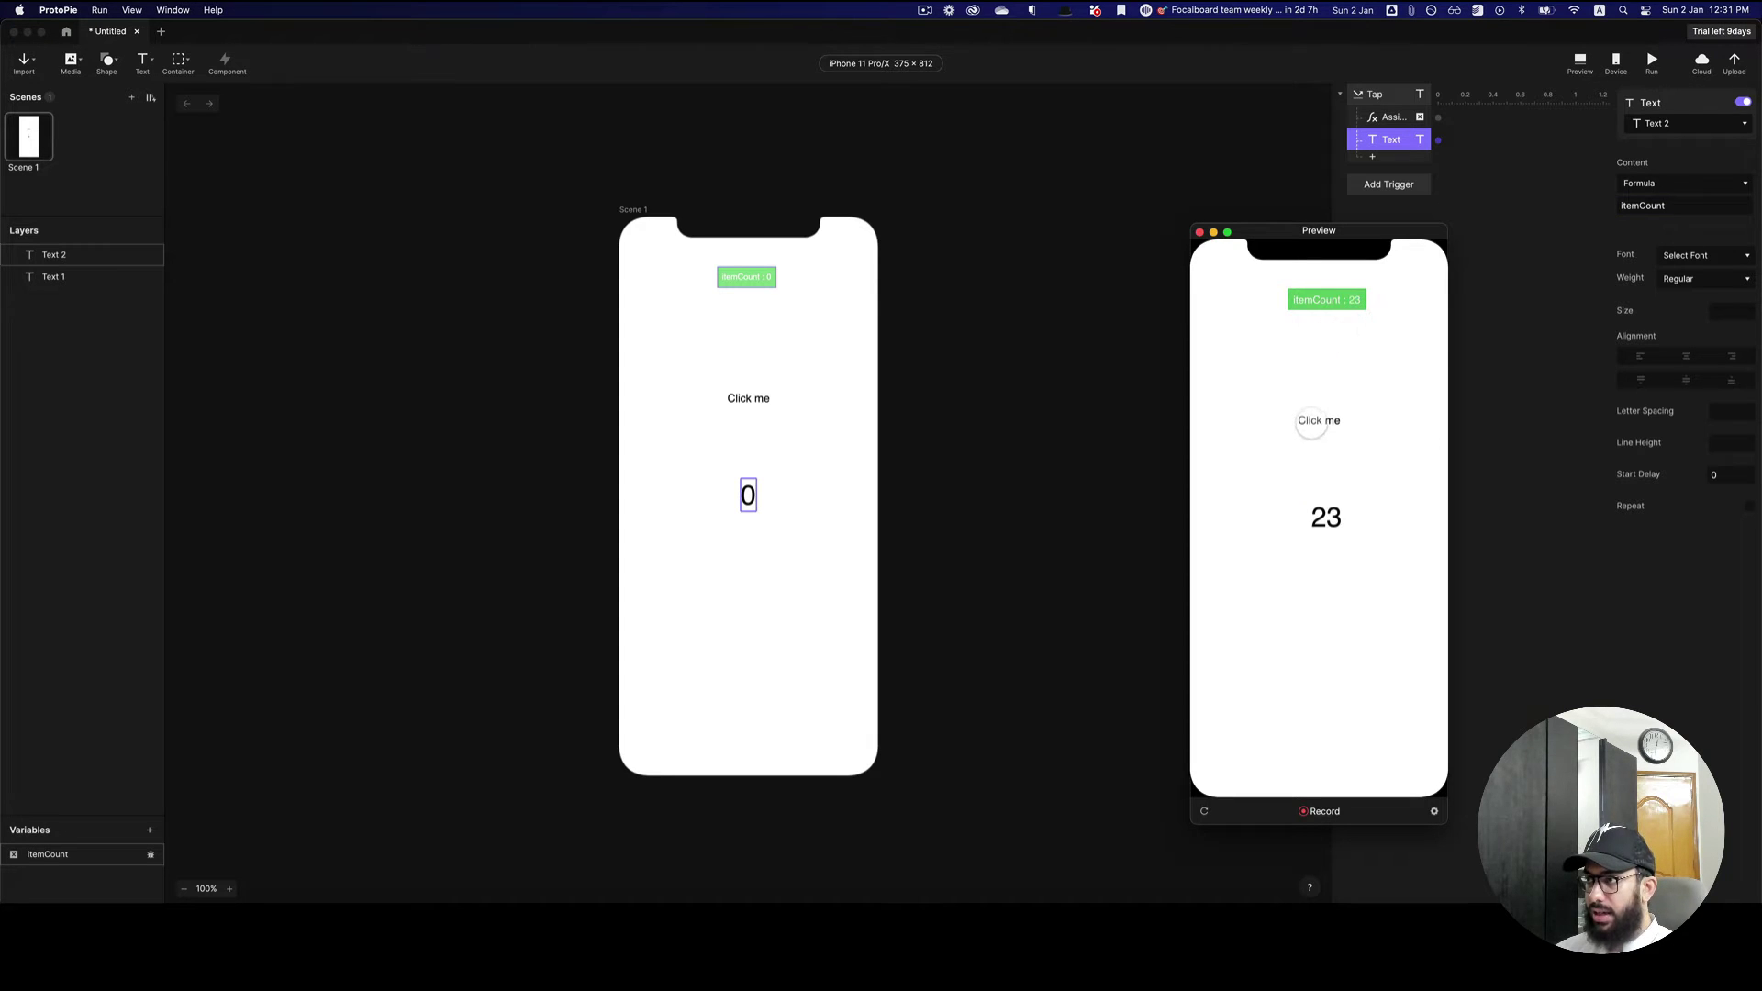
left_click(1198, 233)
left_click(1046, 316)
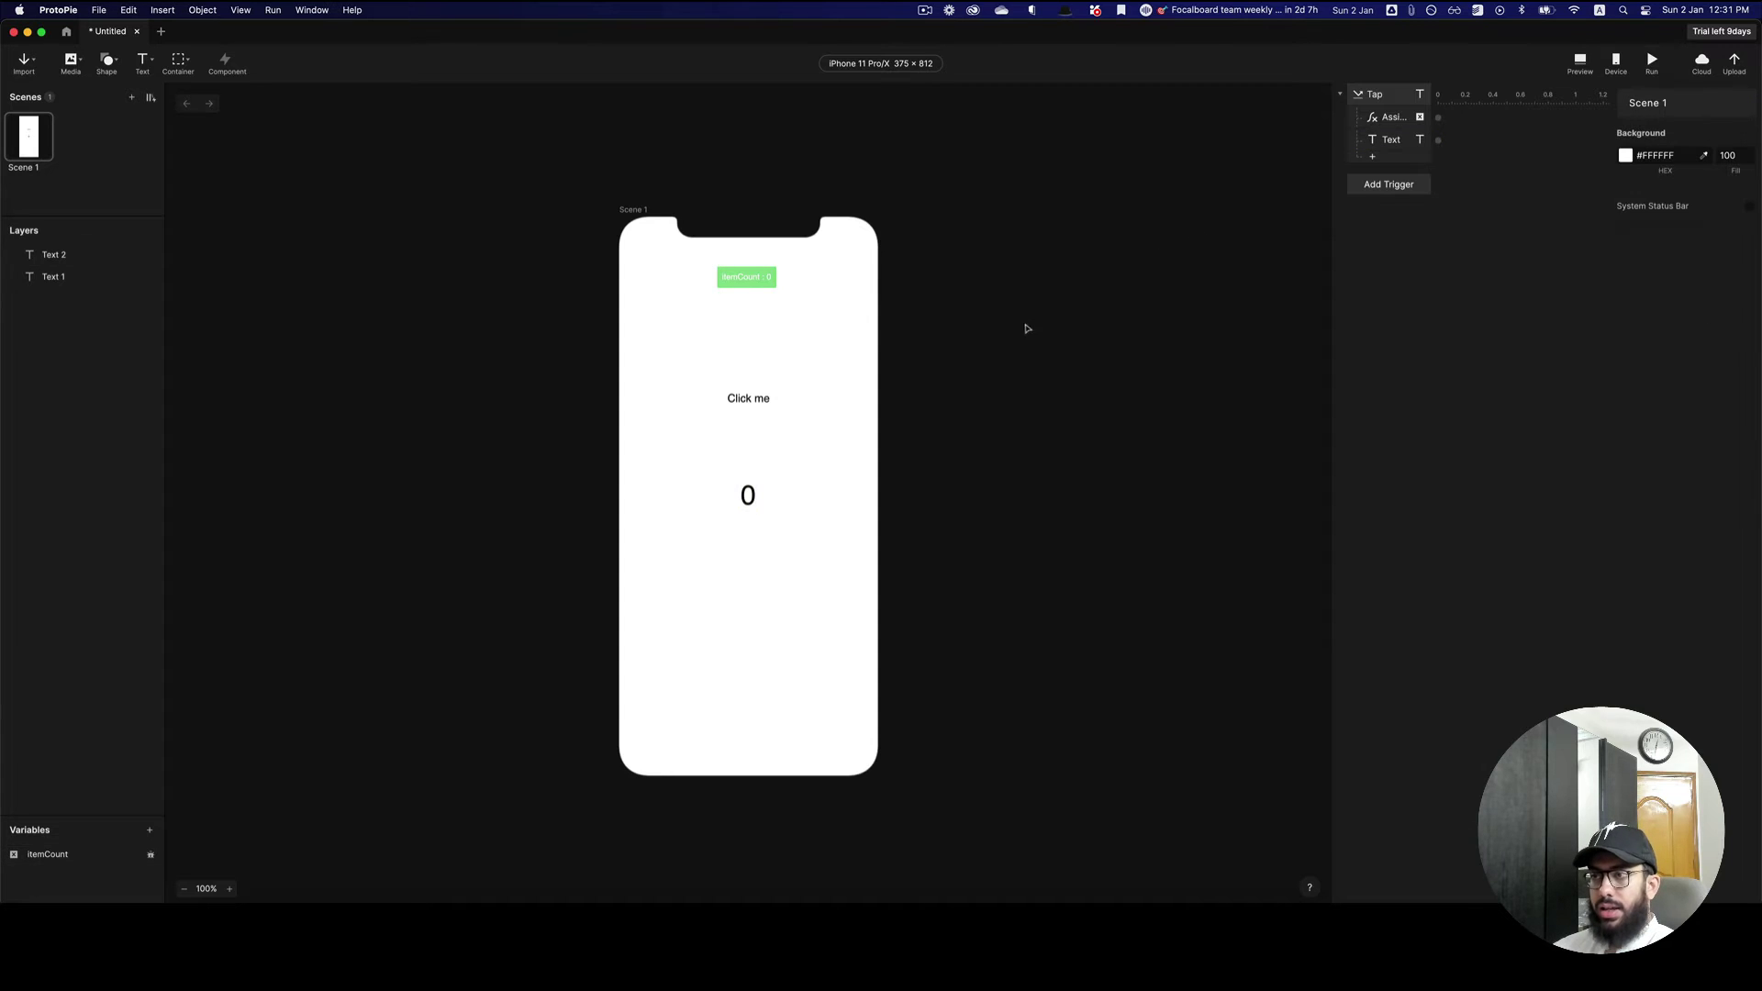
- Delete both text layers and the Tap trigger with its responses from Scene 1
left_click(749, 494)
key("BackSpace")
left_click(748, 398)
key("BackSpace")
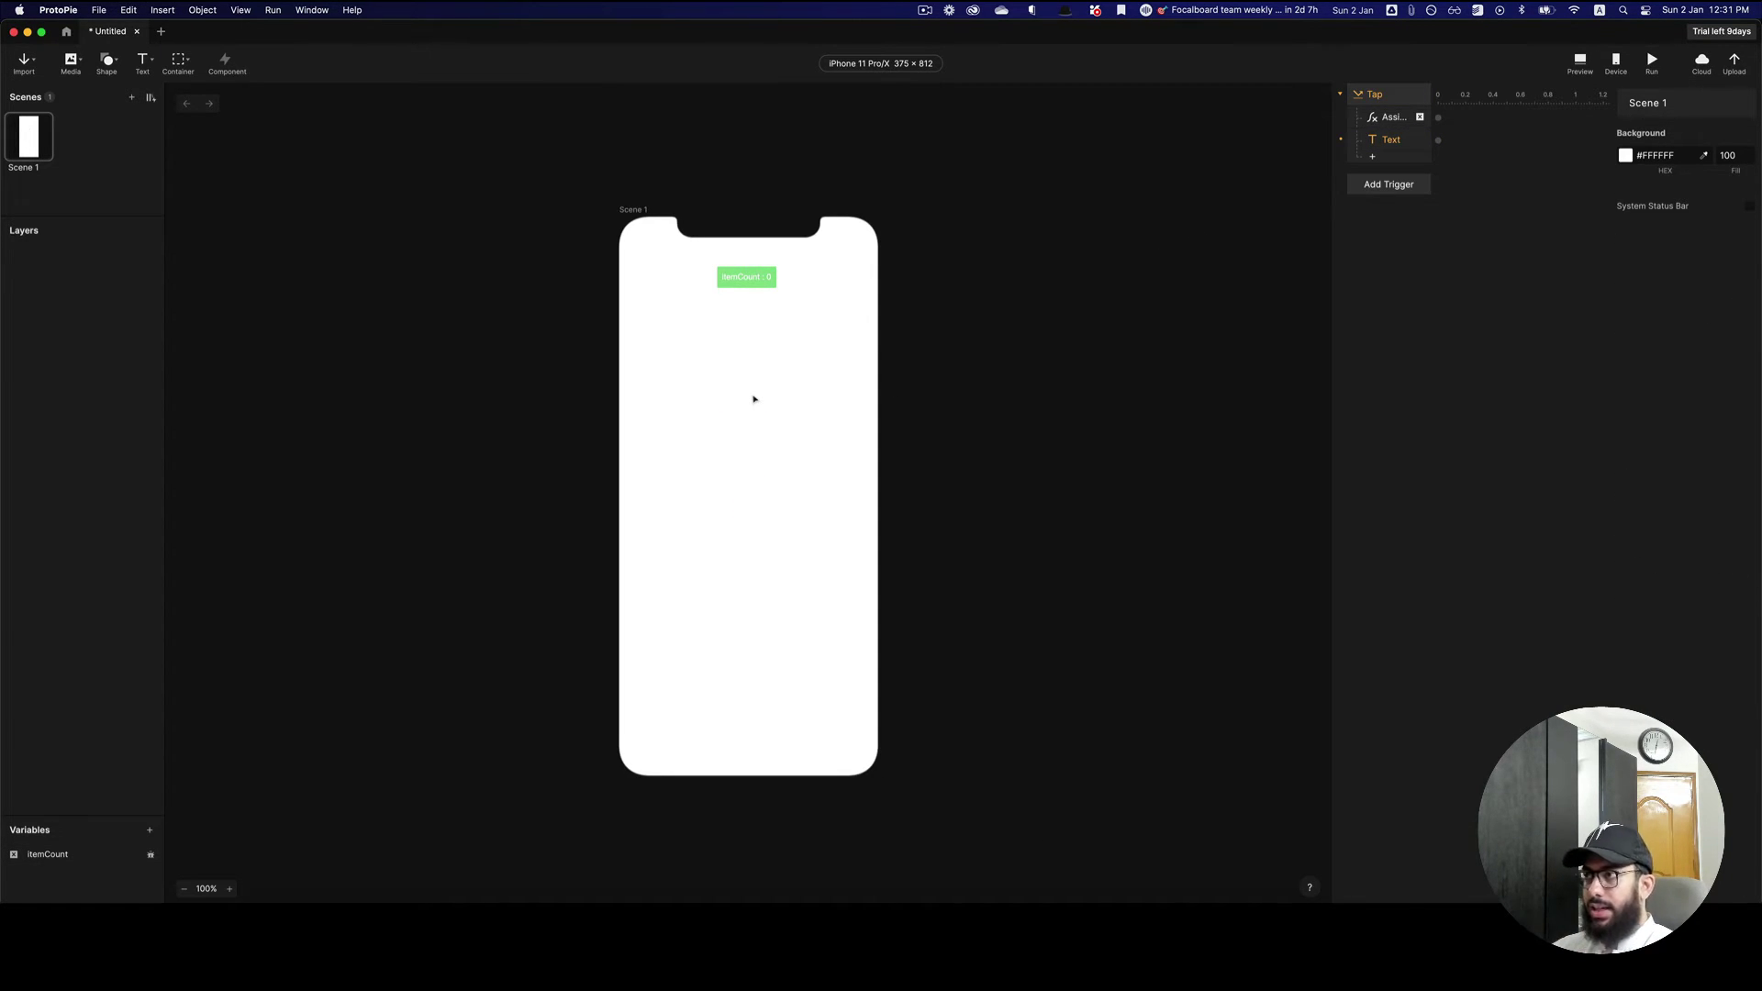
left_click(1374, 93)
key("BackSpace")
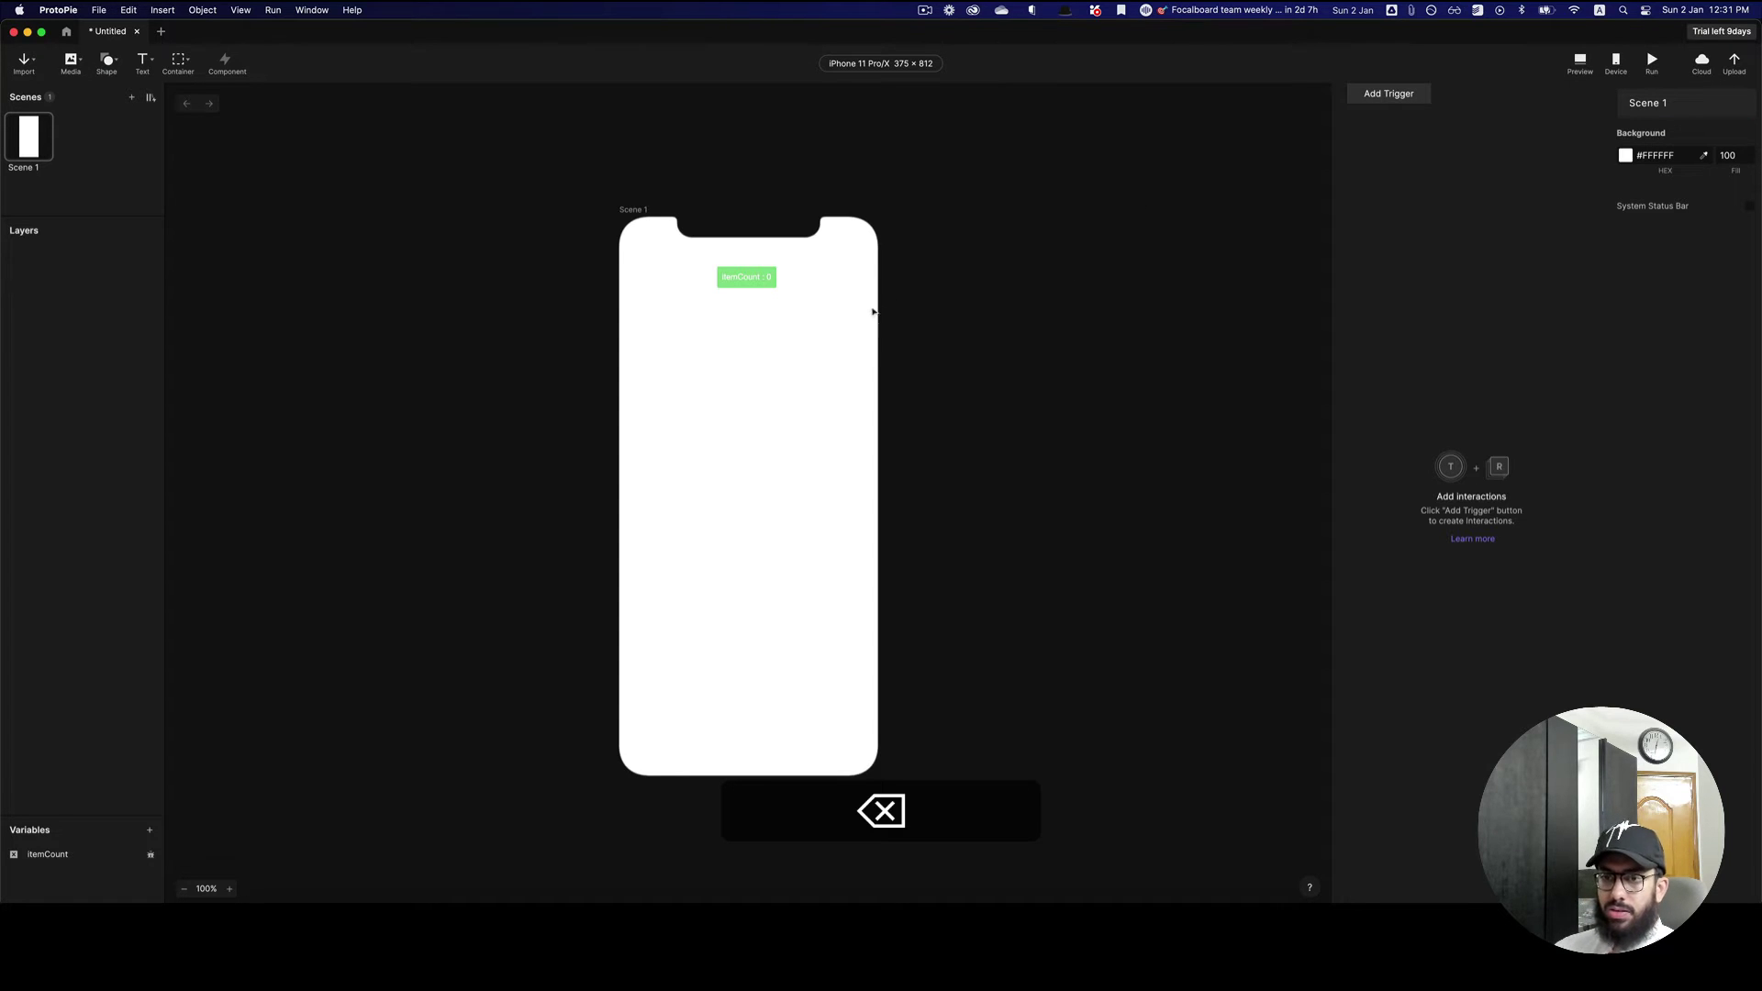
- Add an input layer about 259 by 47 in size, centred horizontally at about X 58, Y 233
left_click(142, 65)
left_click(158, 107)
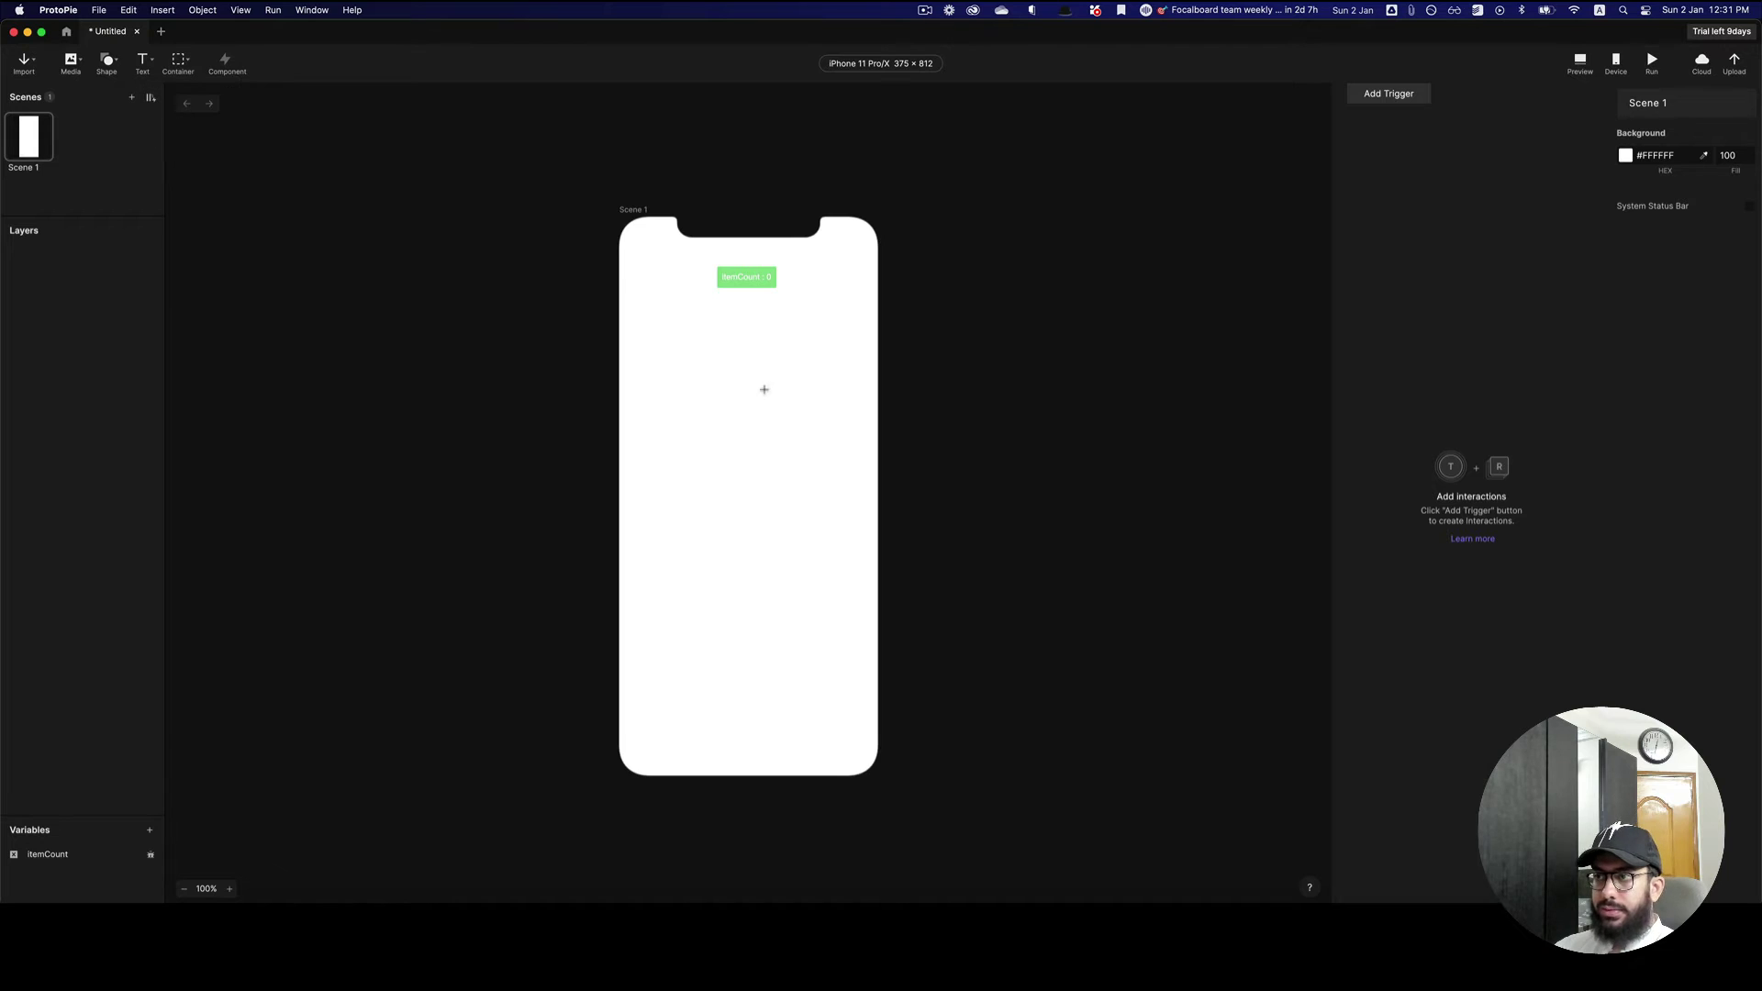
mouse_move(657, 376)
left_mouse_down()
mouse_move(850, 413)
mouse_move(802, 393)
left_mouse_up()
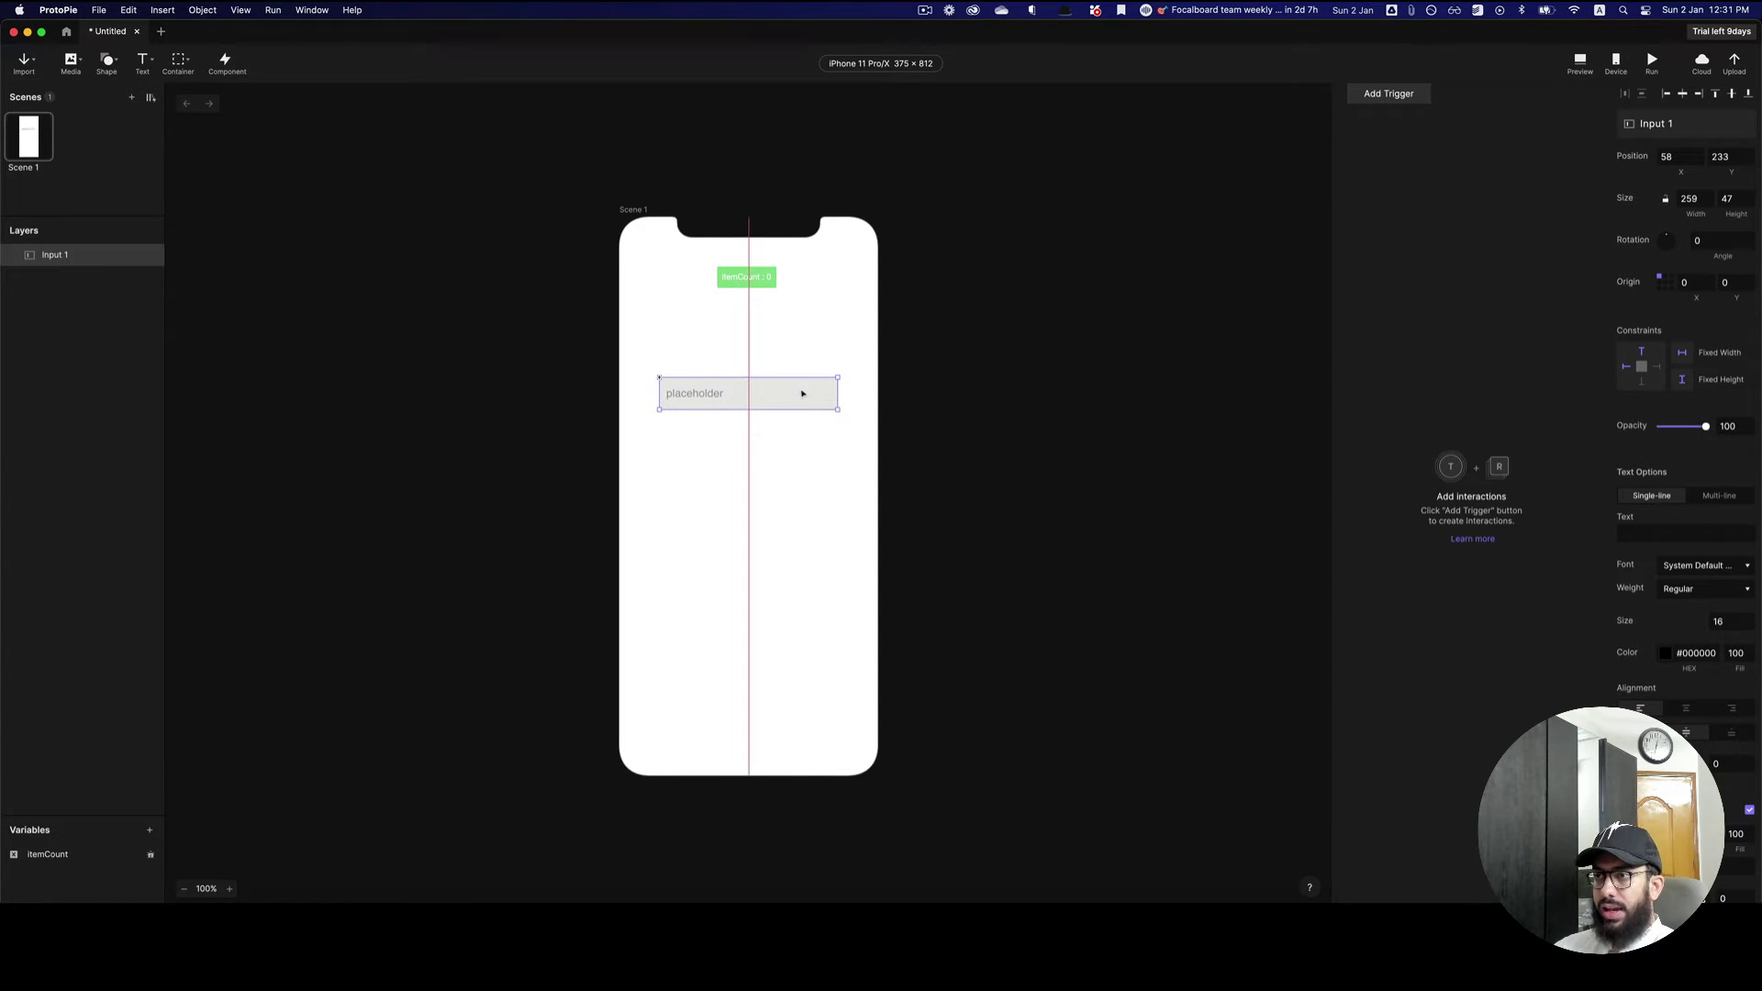
- Set the input layer's keyboard type to Number
scroll(1698, 719, "down", 6)
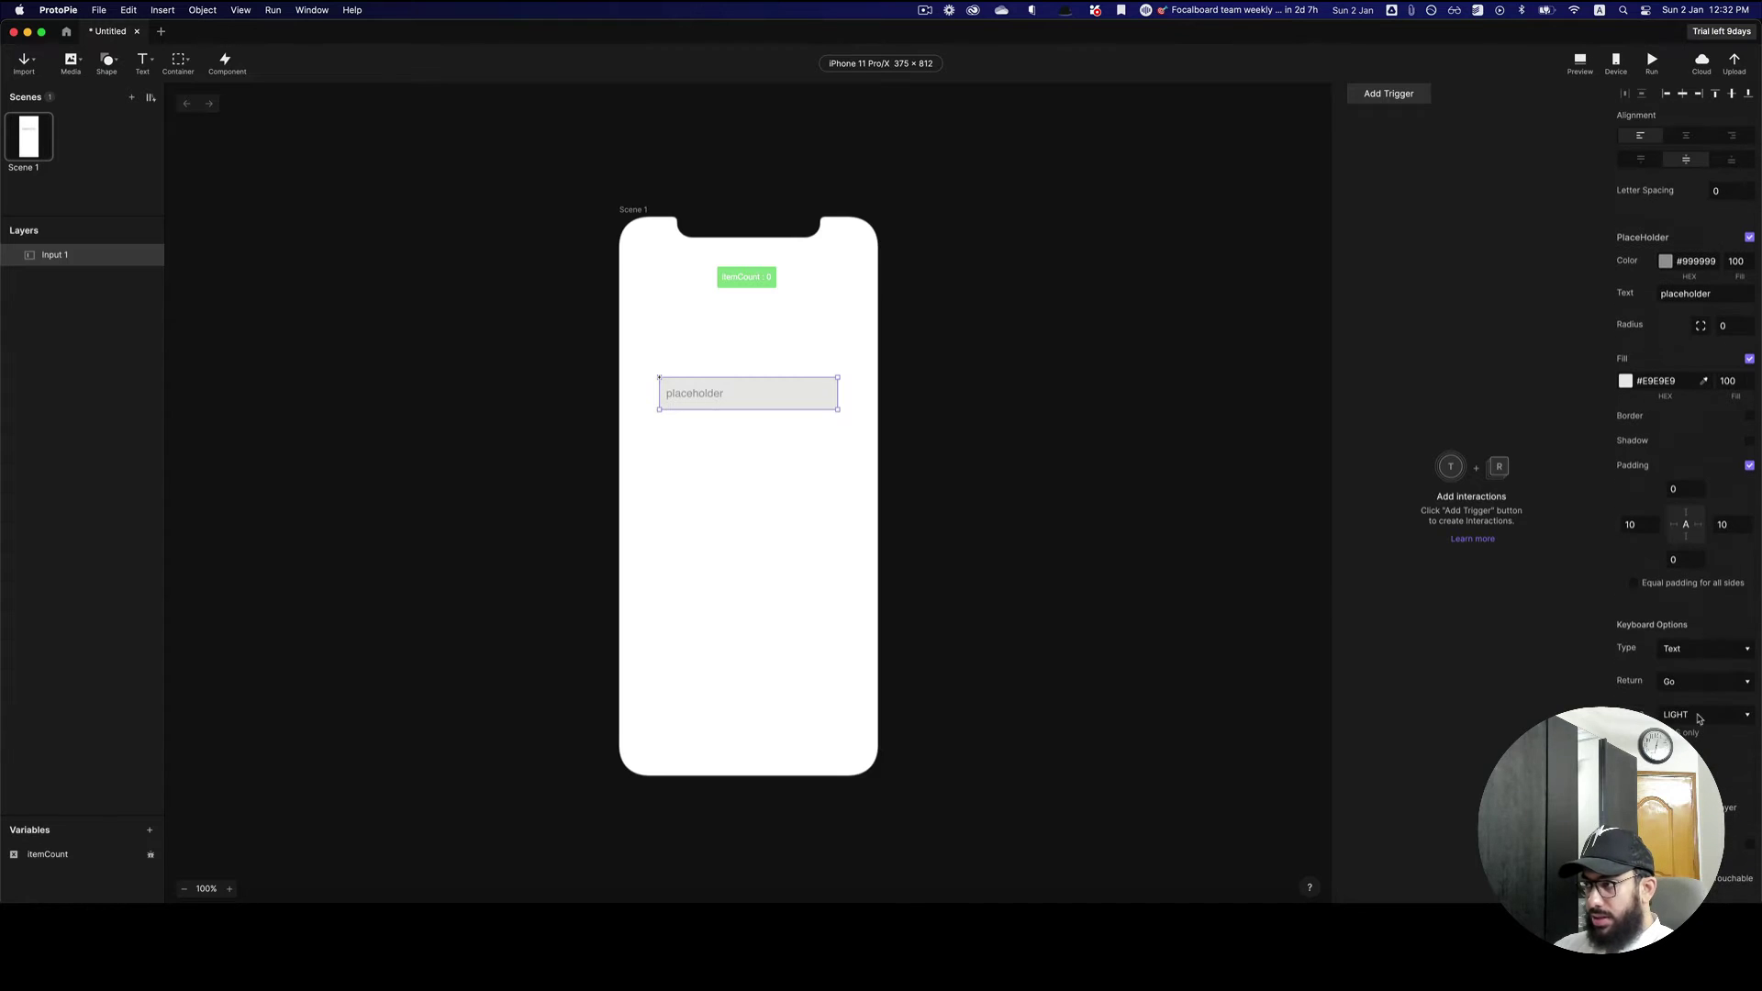
left_click(1691, 651)
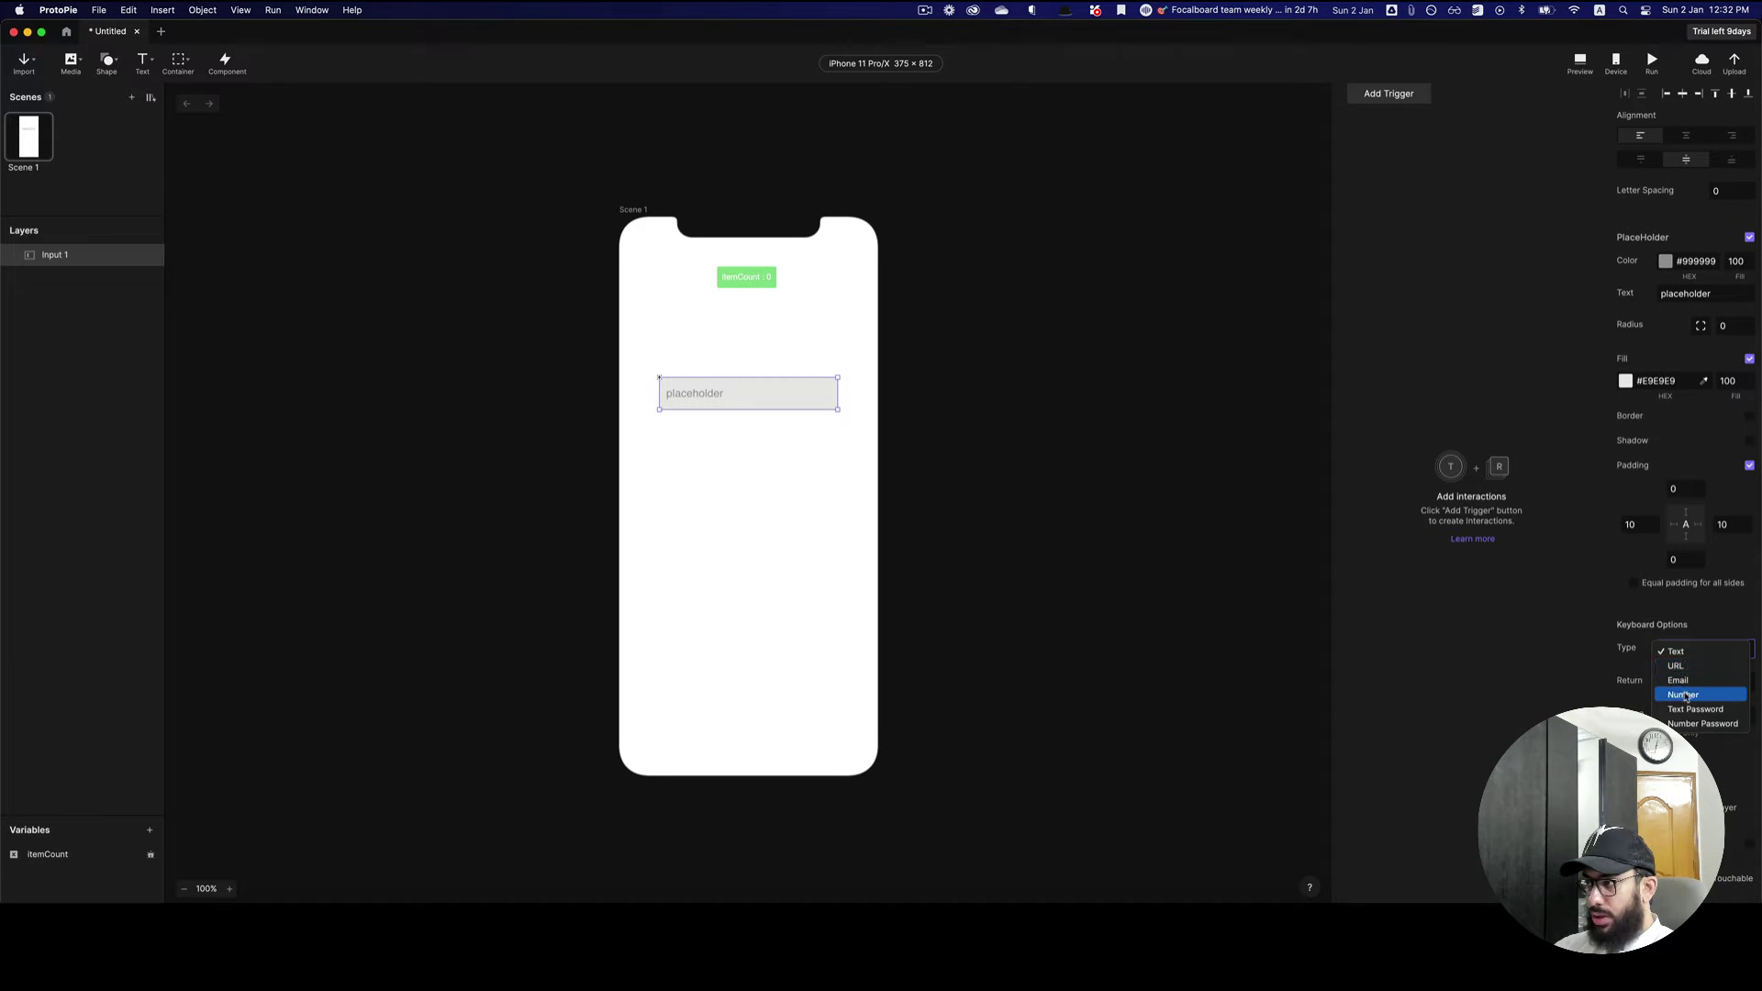
key("Escape")
key("n")
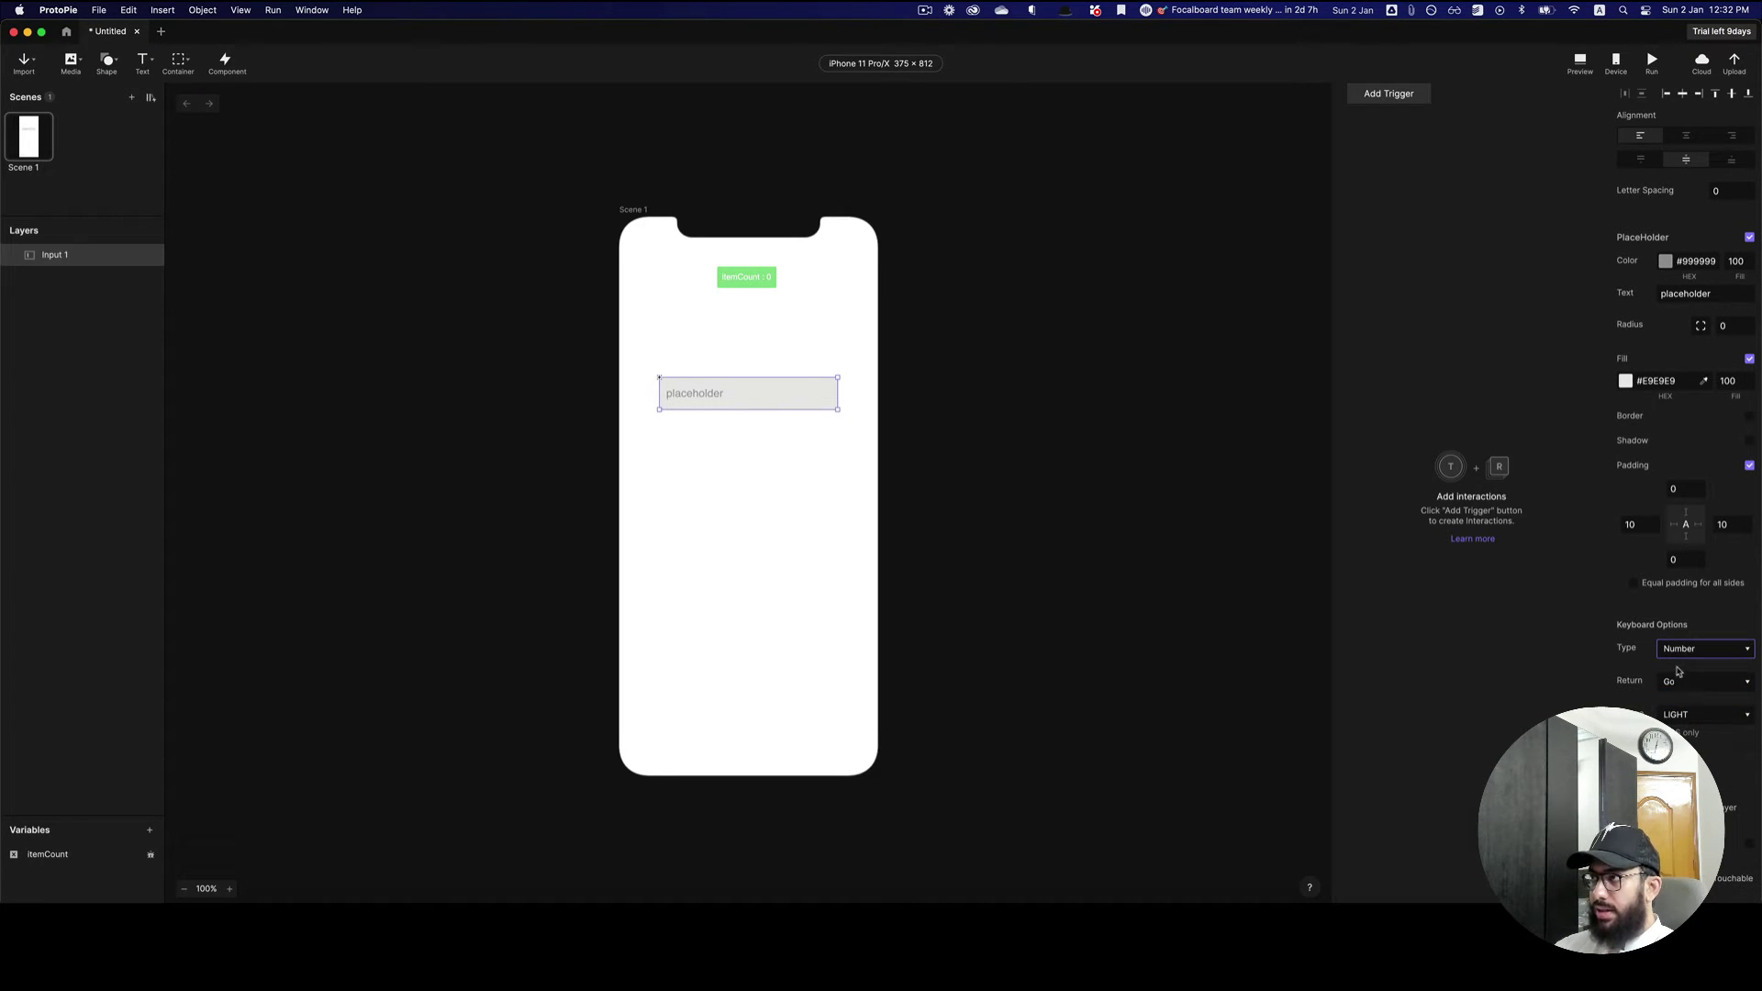
- Add a Return trigger to the Input 1 layer
scroll(1605, 534, "up", 6)
left_click(1396, 97)
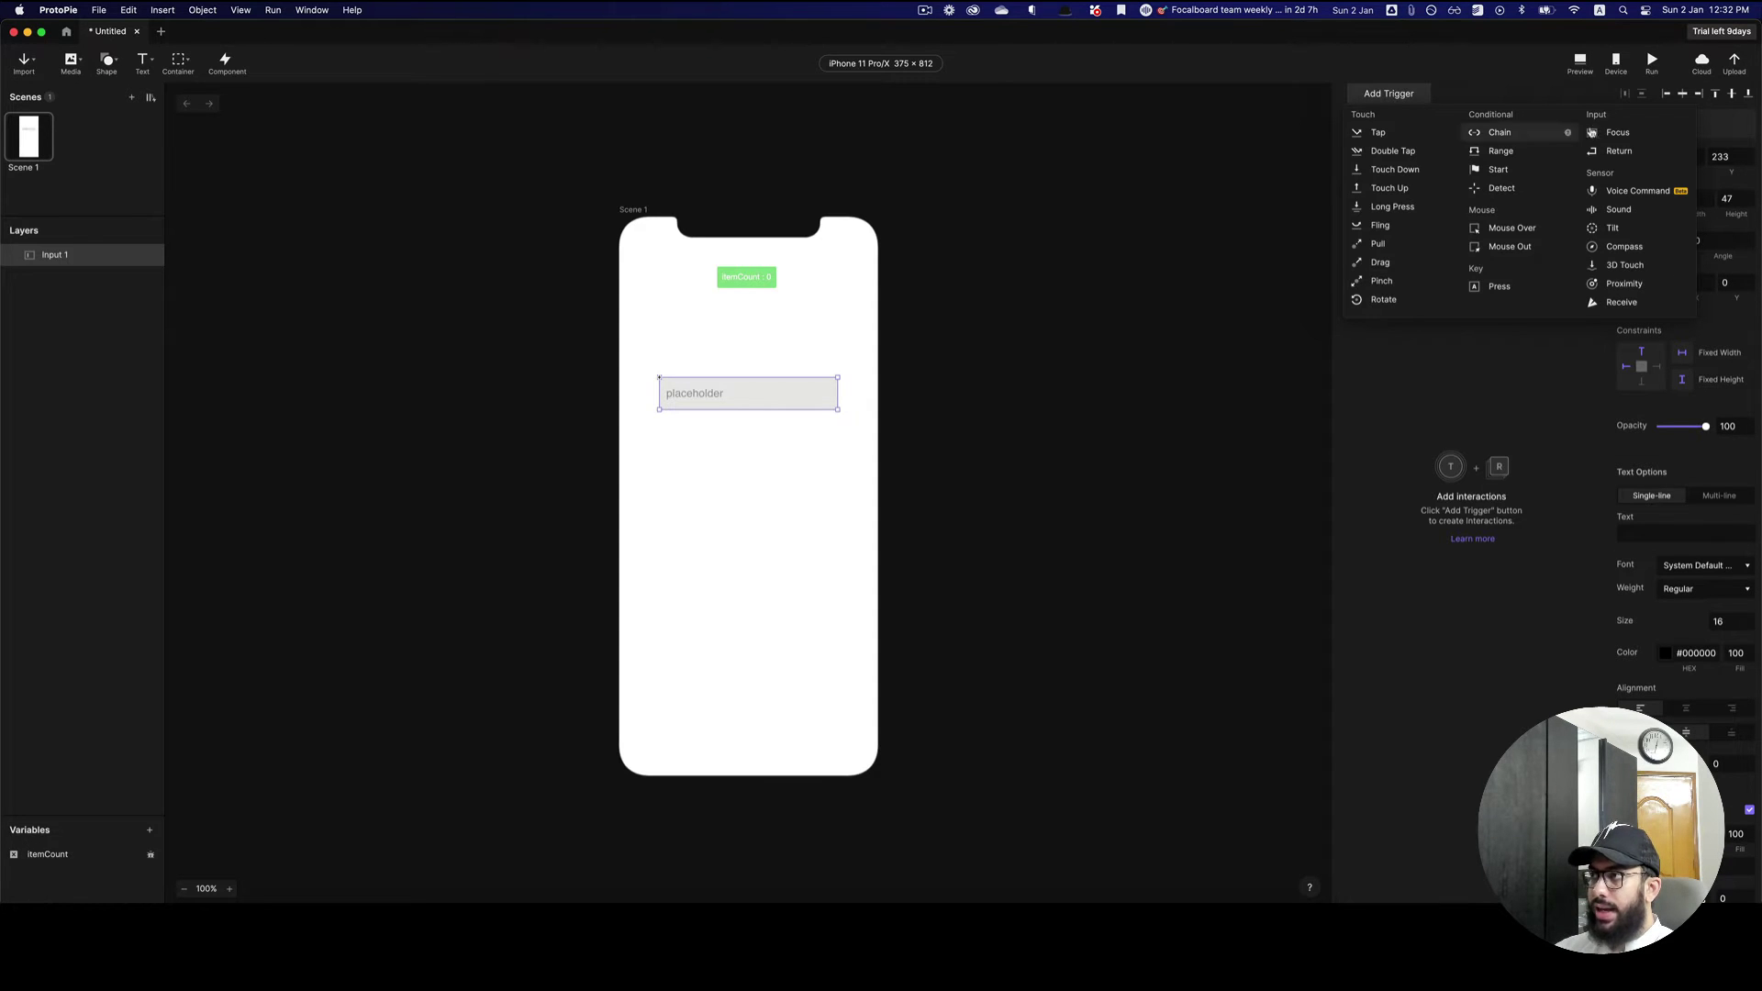
left_click(1605, 149)
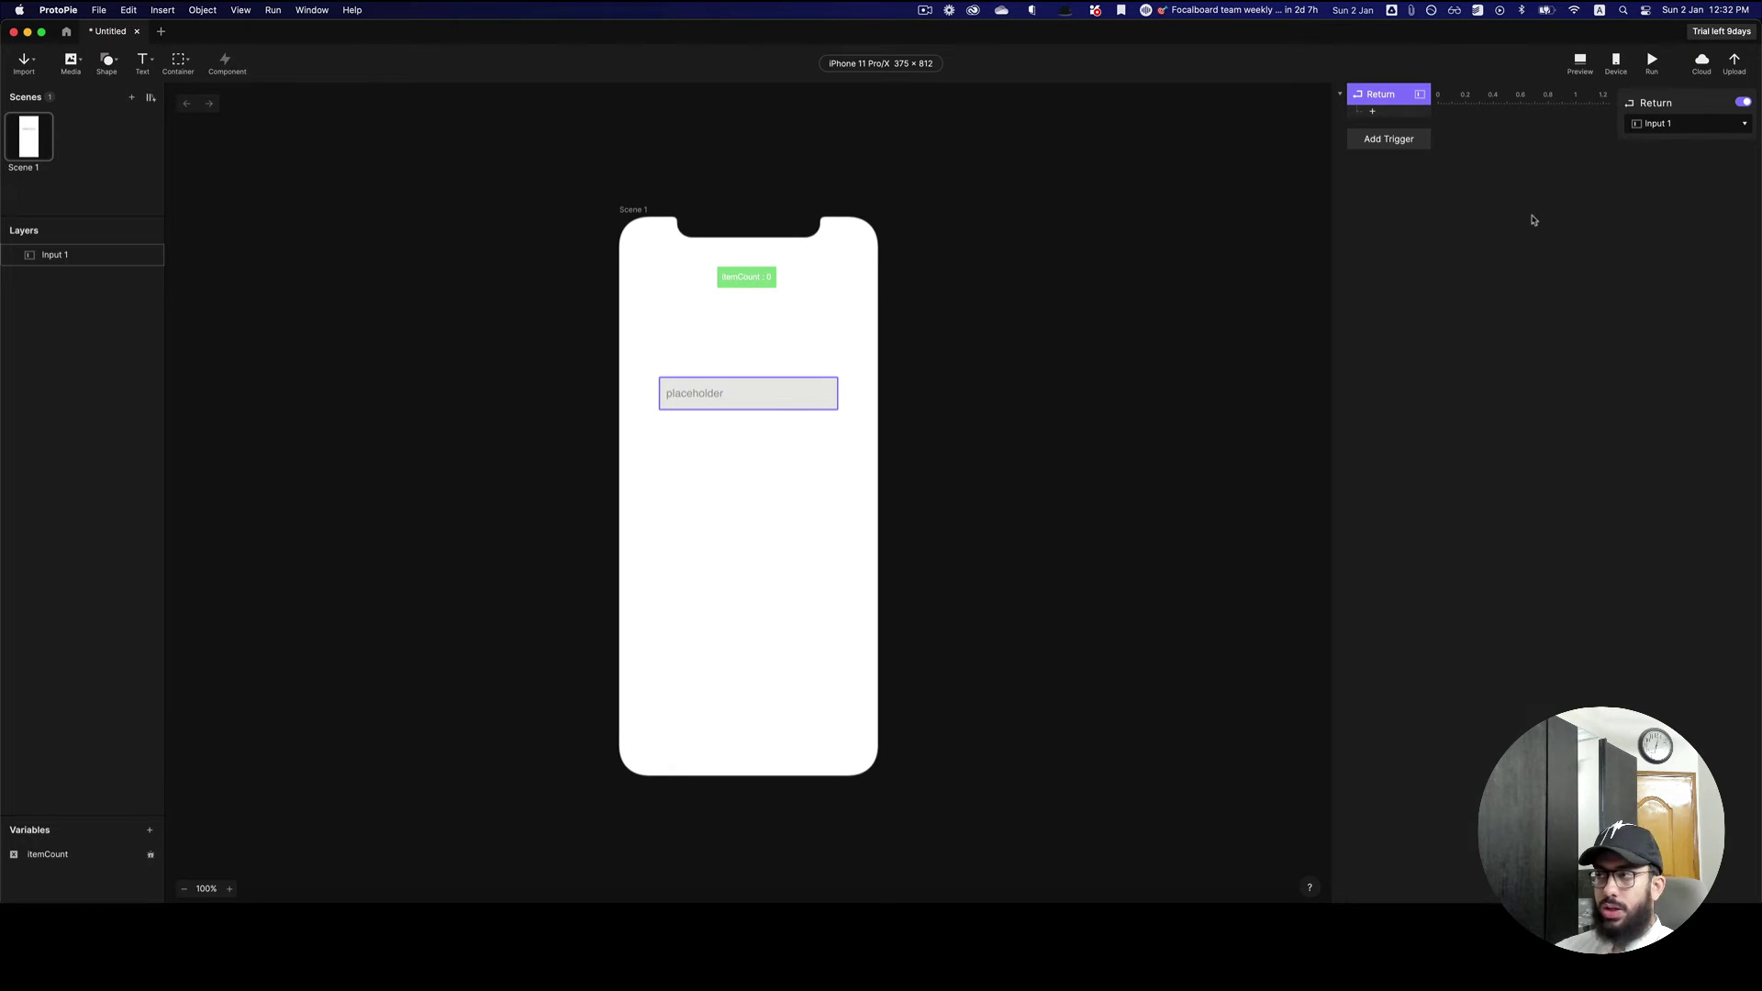
- Add an Assign response to the Input 1 Return trigger, targeting the itemCount variable
left_click(1401, 116)
left_click(1399, 114)
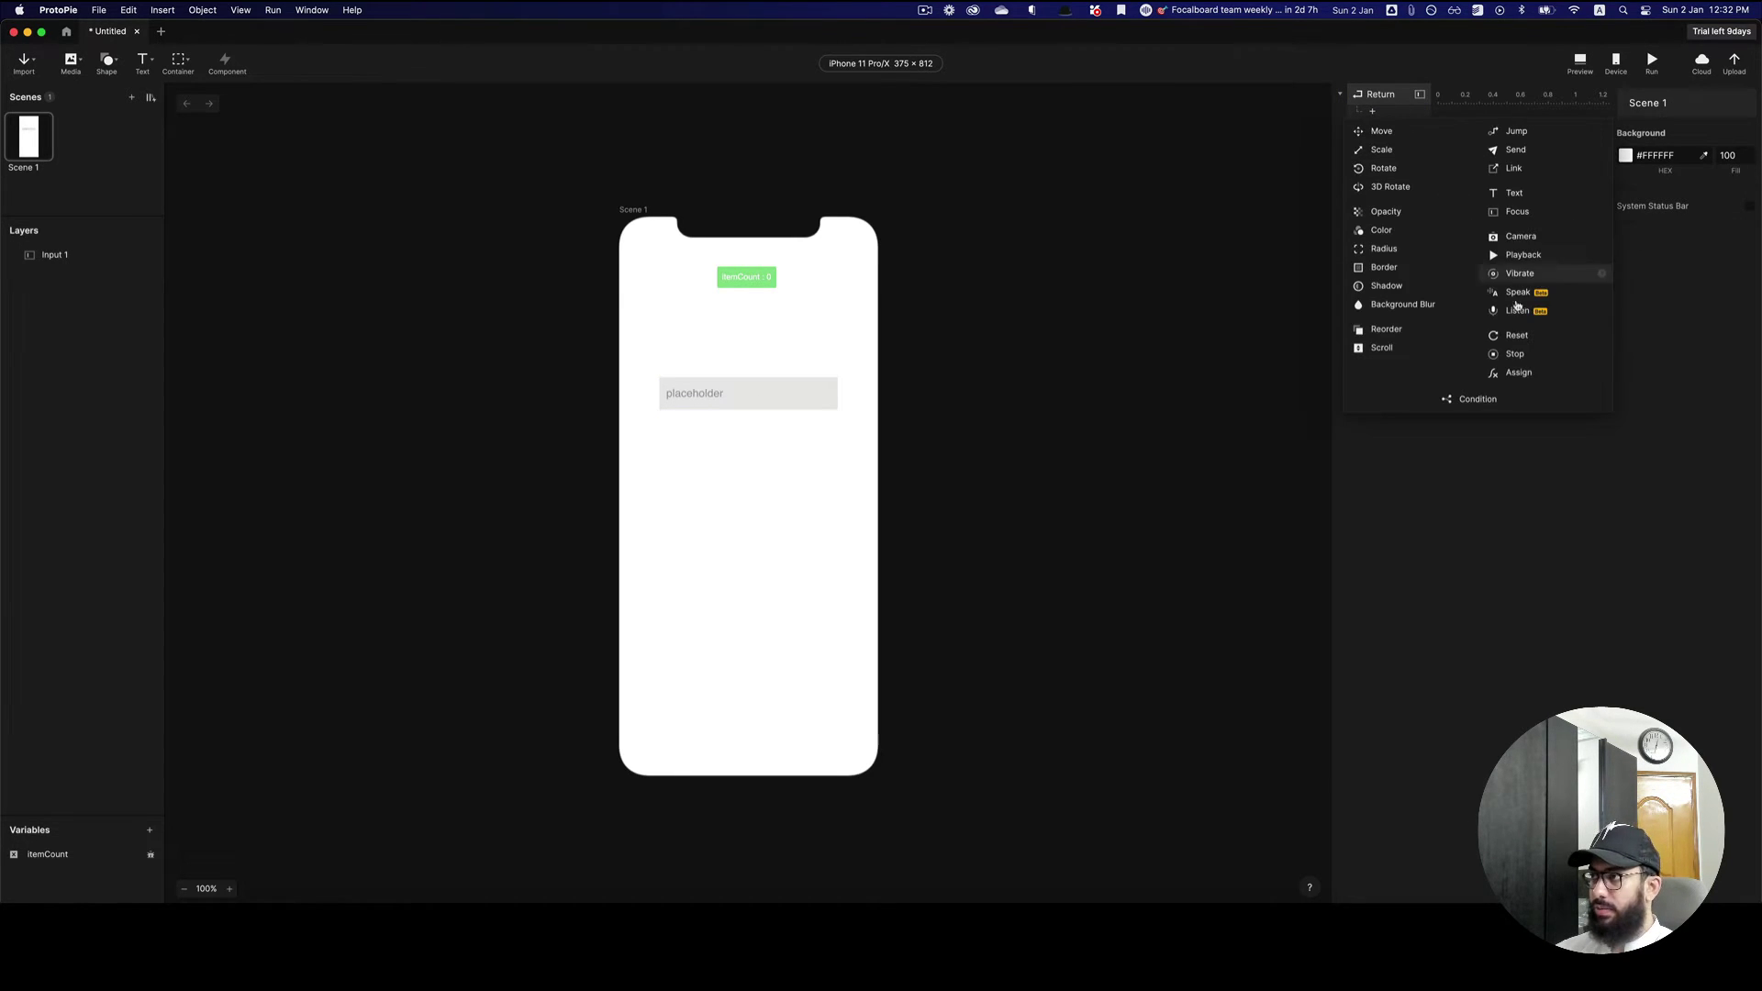
left_click(1518, 373)
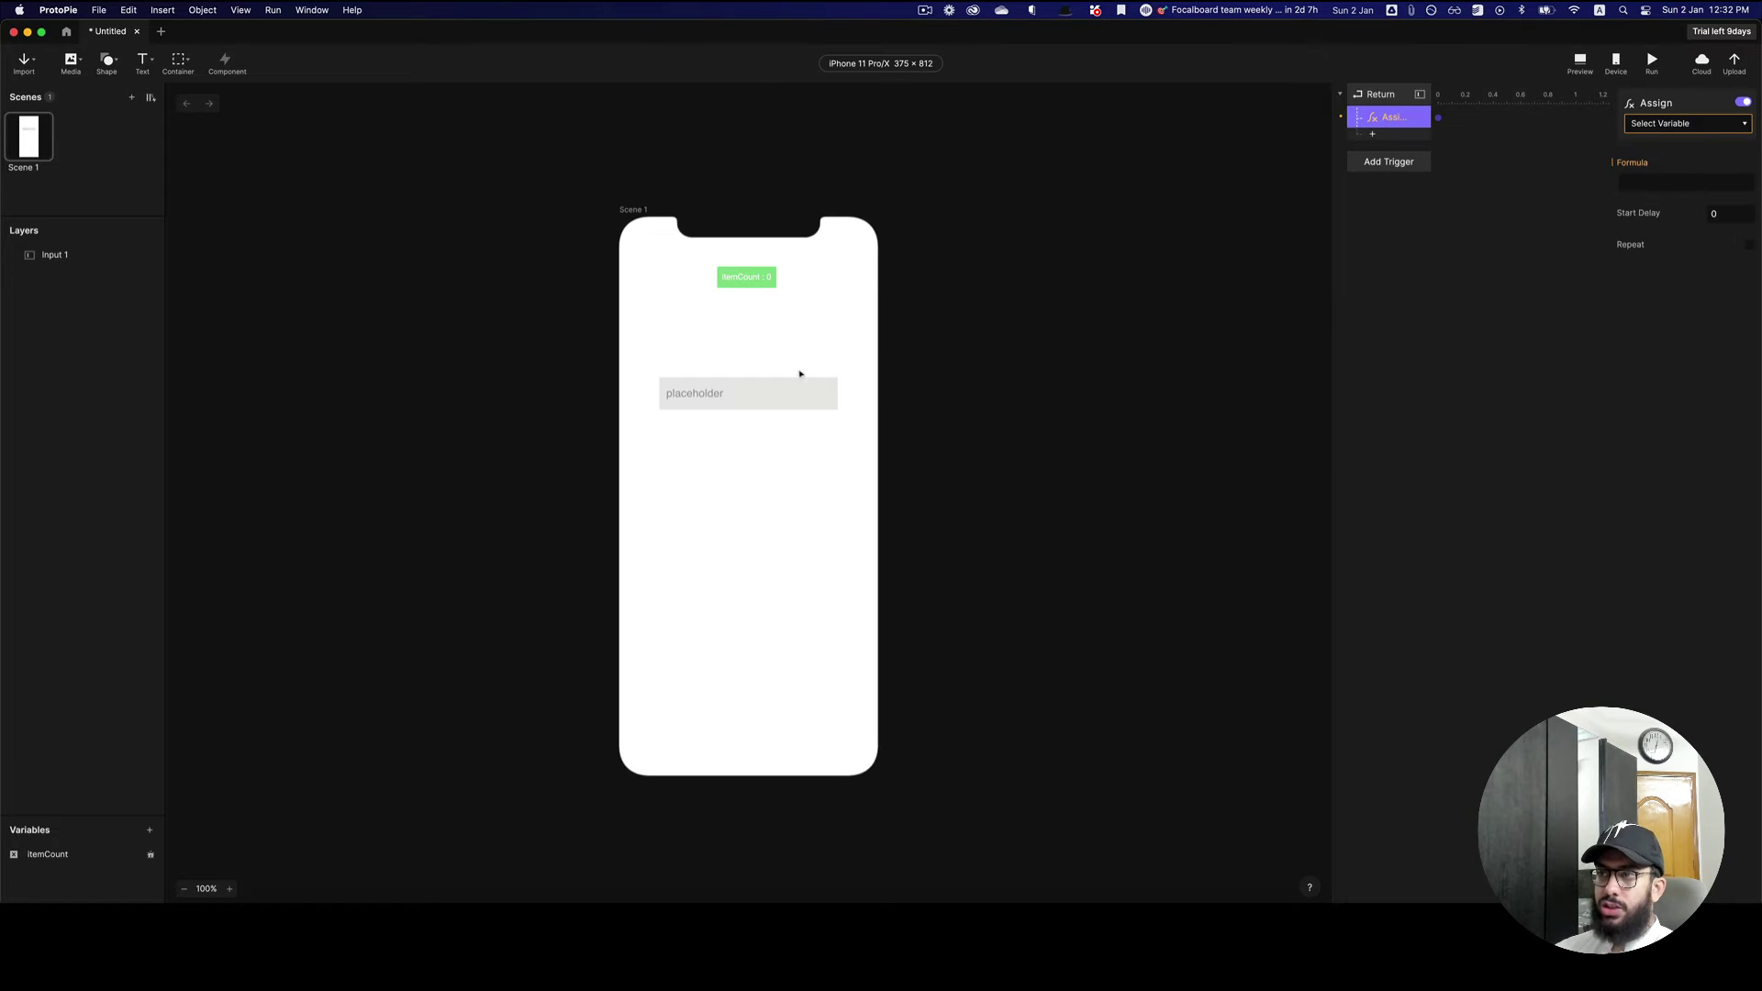
left_click(1649, 130)
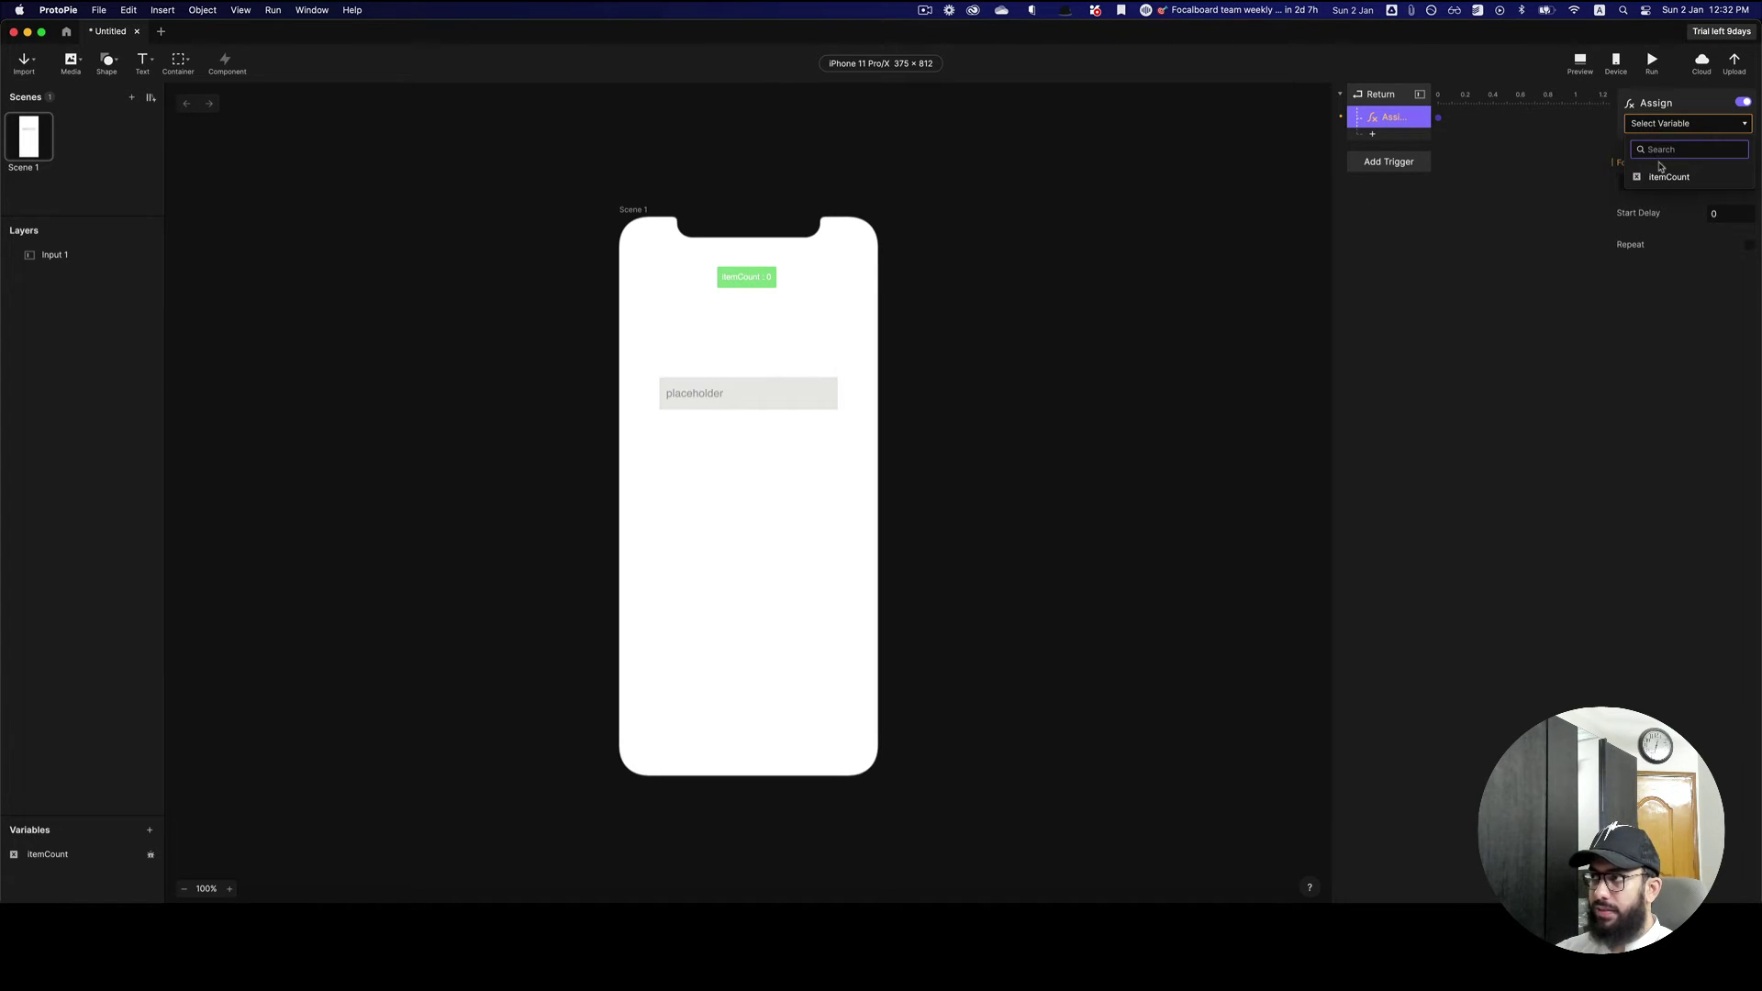
left_click(1660, 163)
left_click(1660, 179)
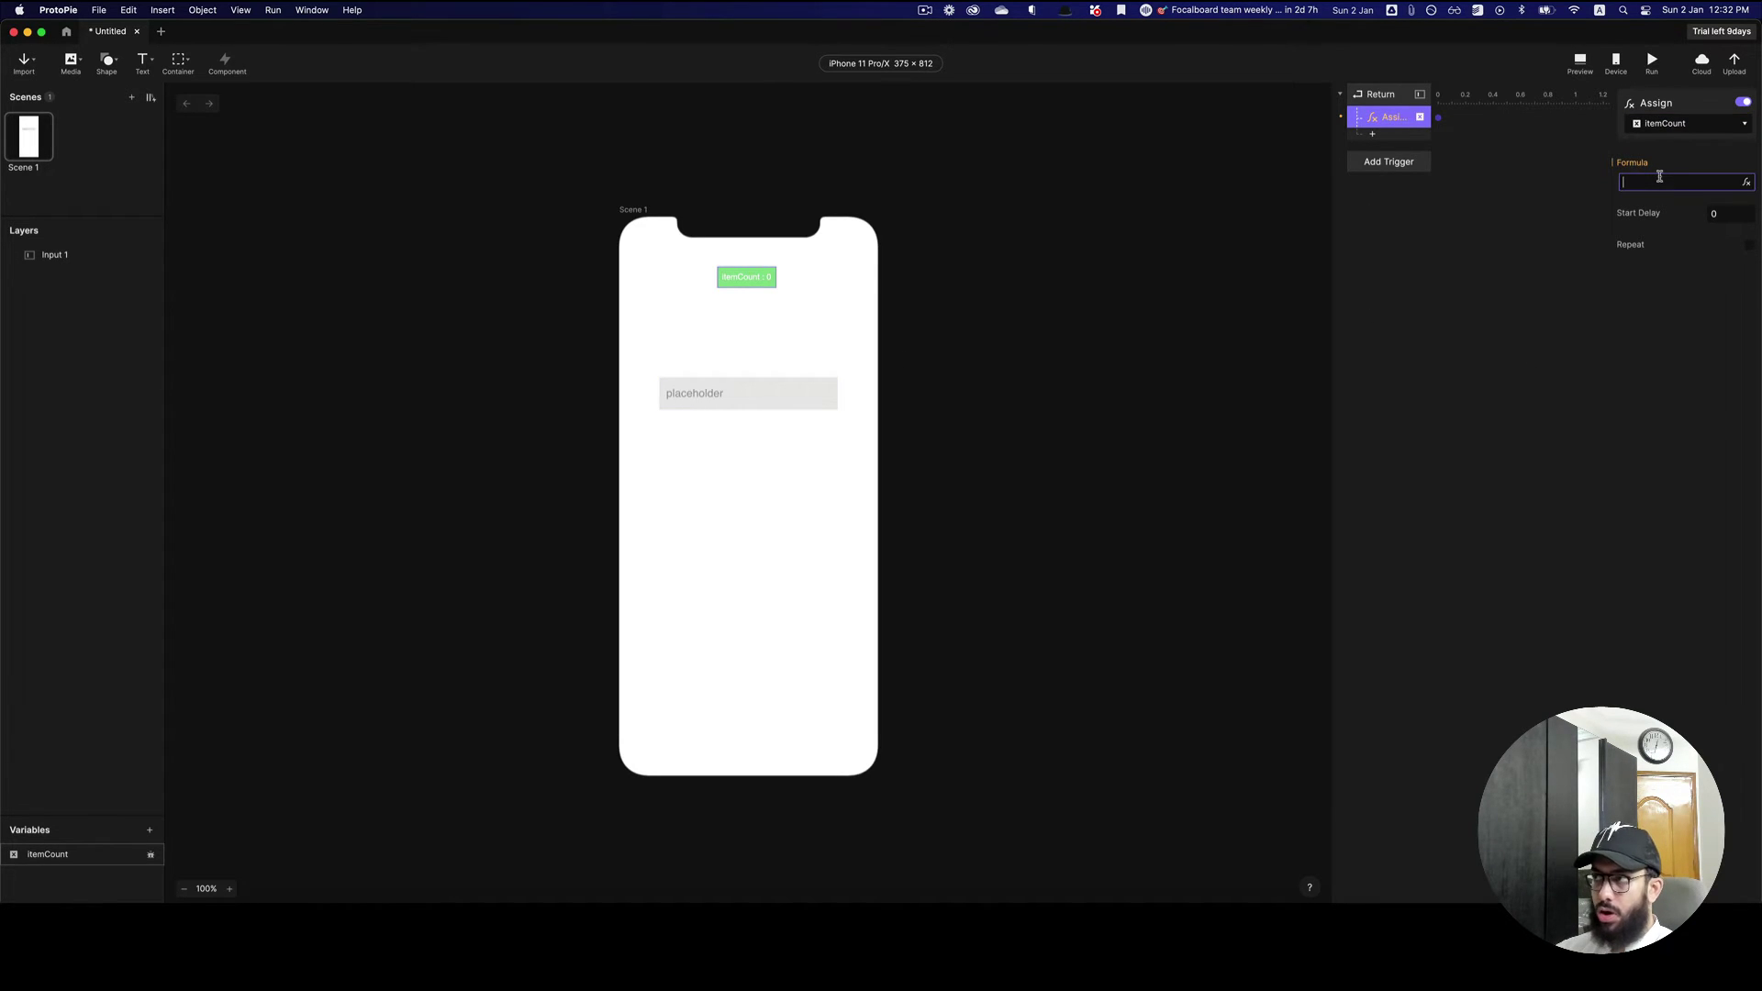
- Set the Assign formula to `Input 1`.text
left_click(1747, 182)
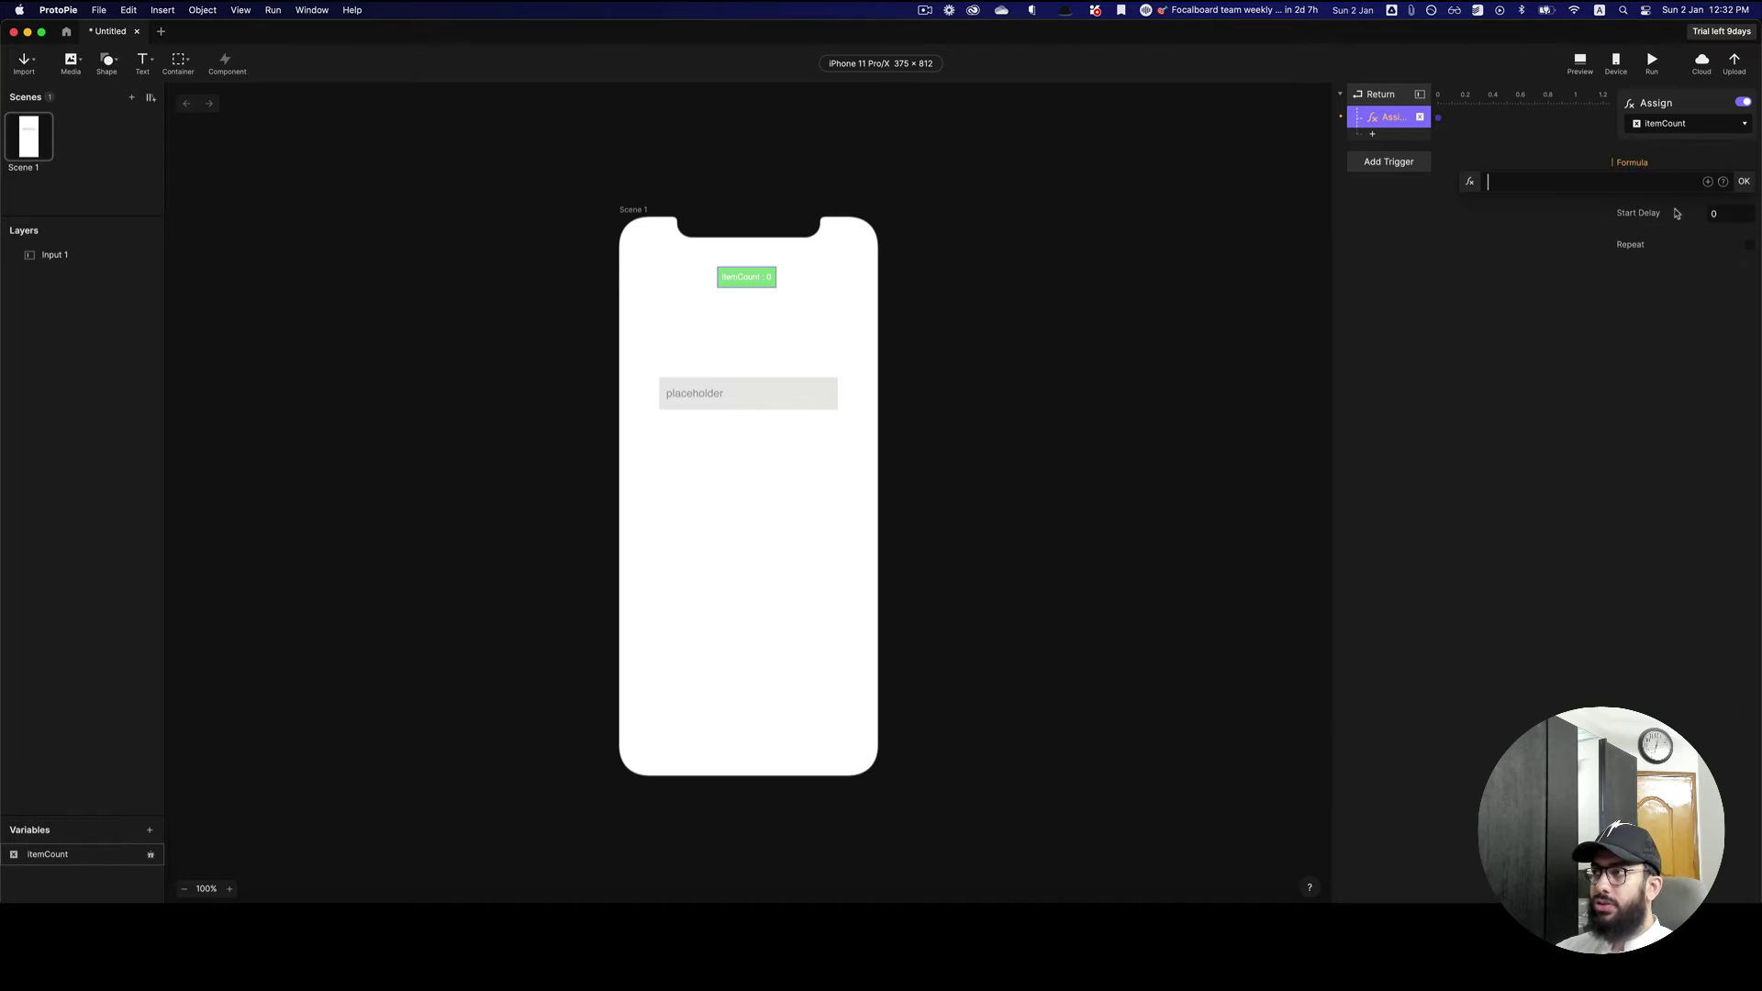
left_click(684, 386)
key("super+r")
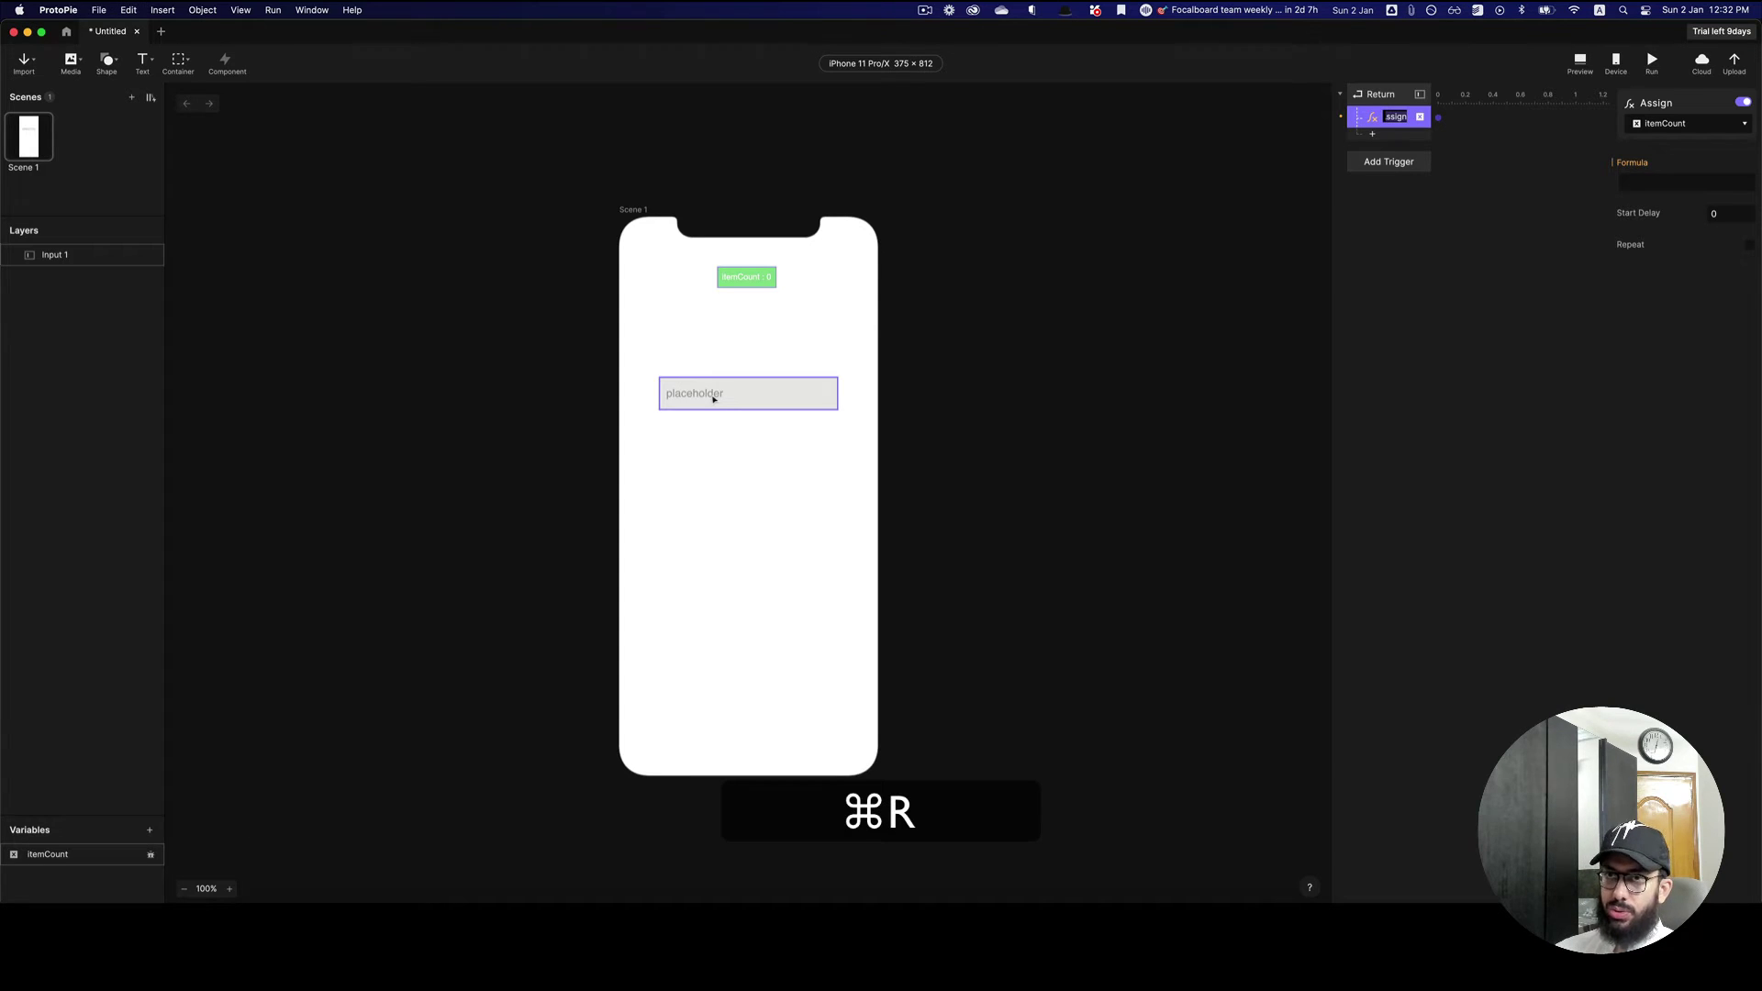
left_click(1660, 181)
left_click(1753, 184)
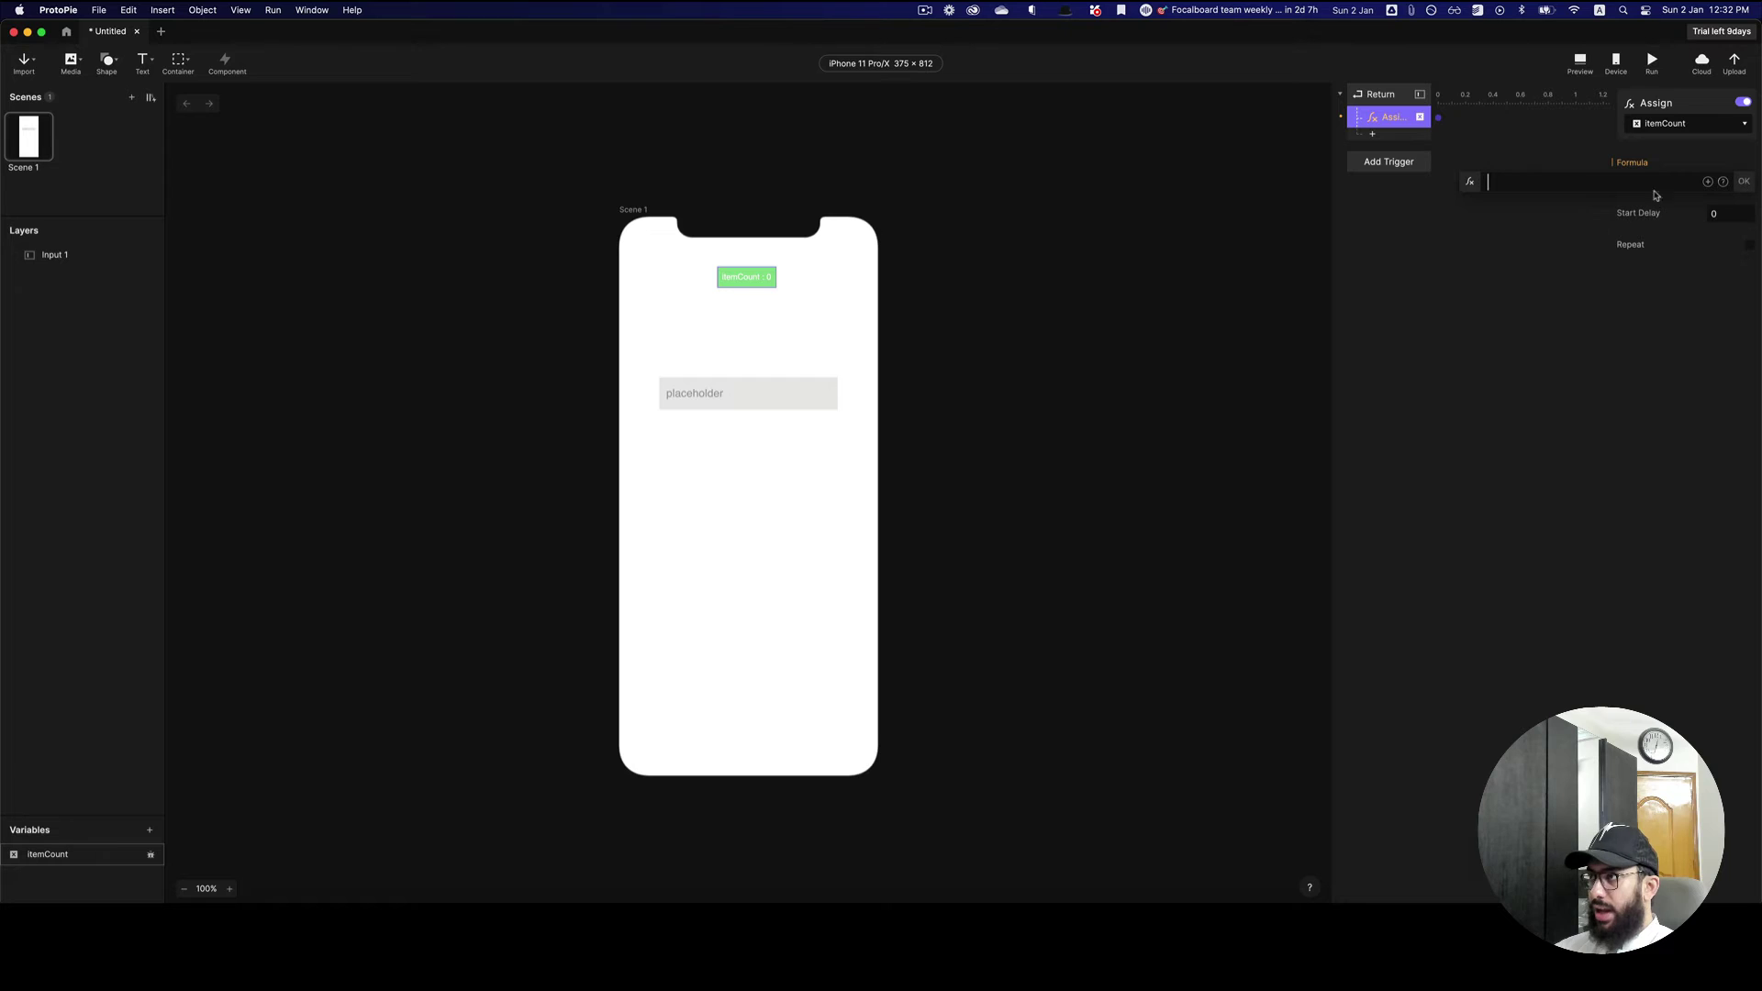
left_click(1707, 182)
left_click(1545, 259)
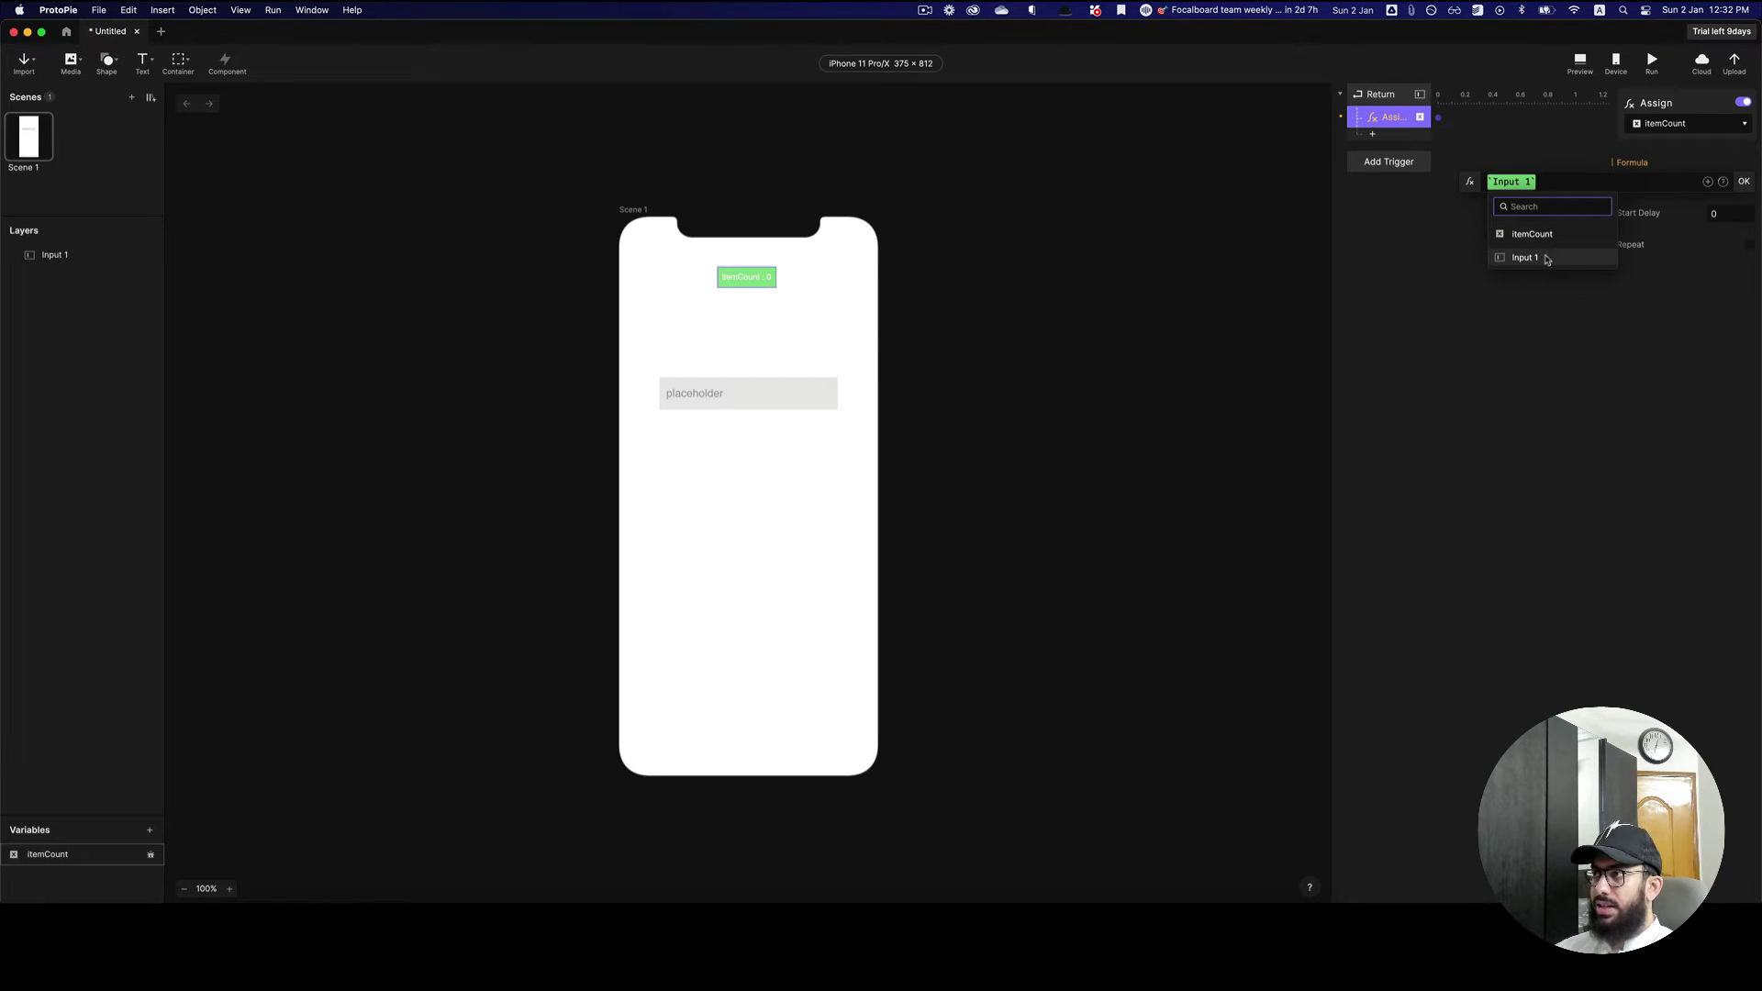
type(".tex")
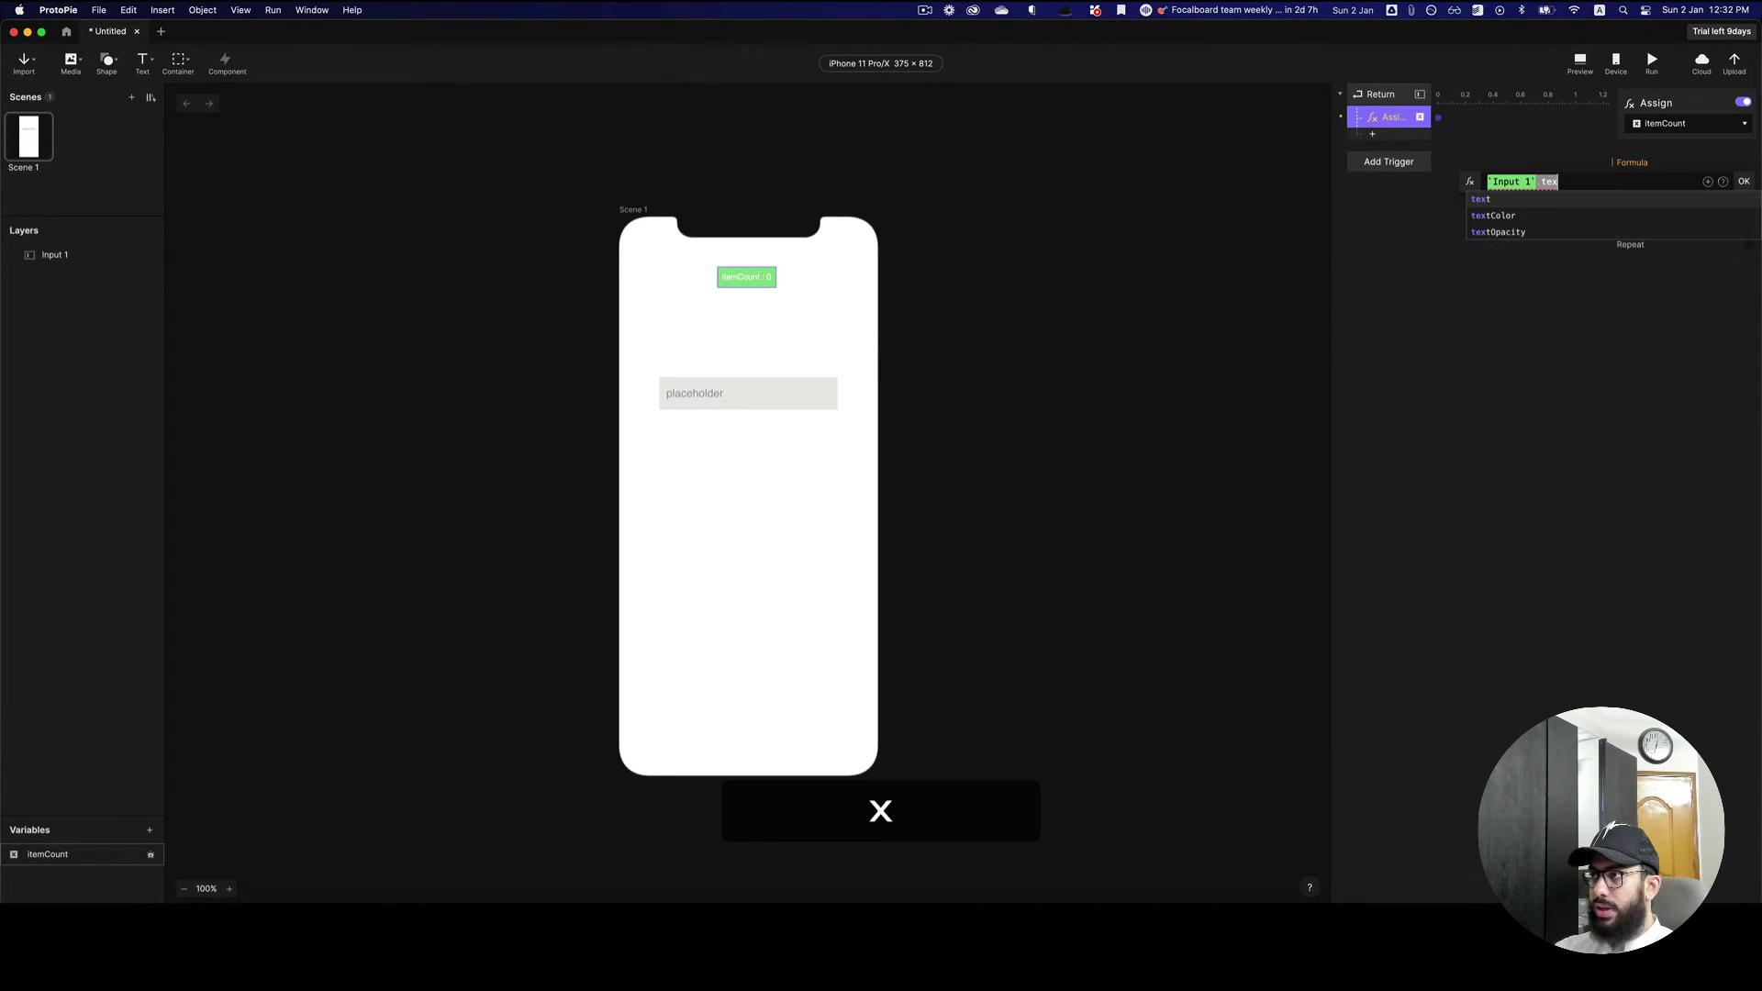
type("t")
left_click(1537, 200)
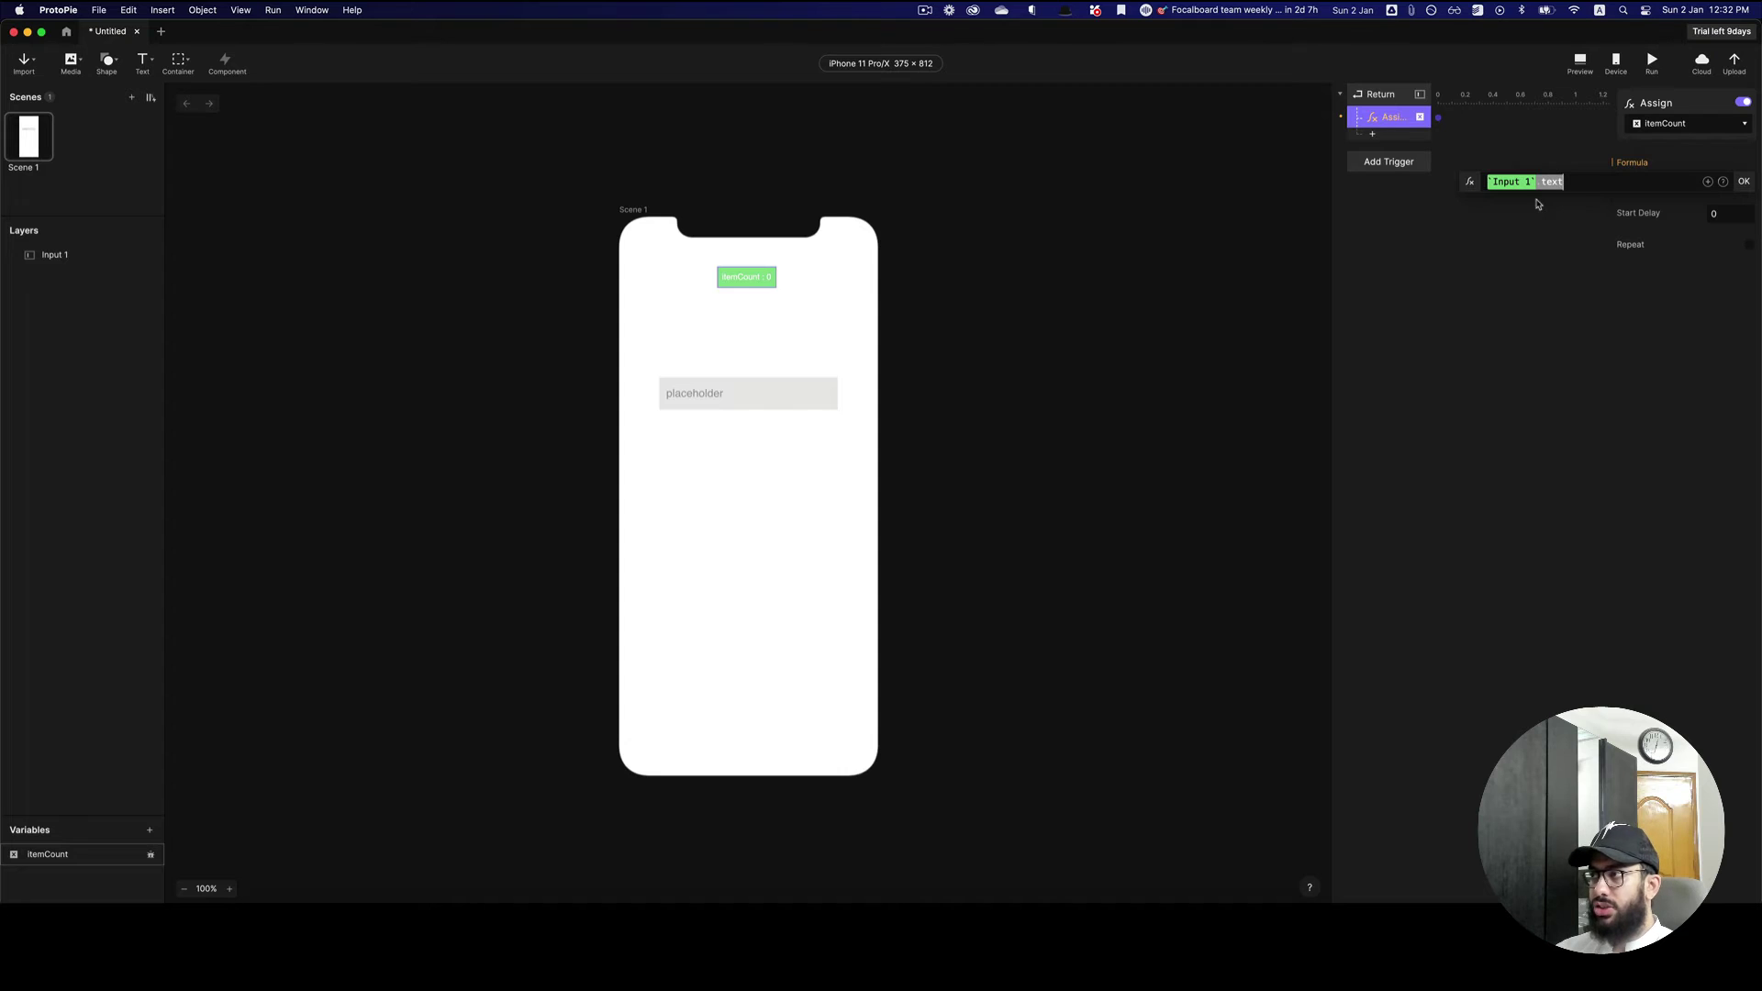
left_click(1743, 181)
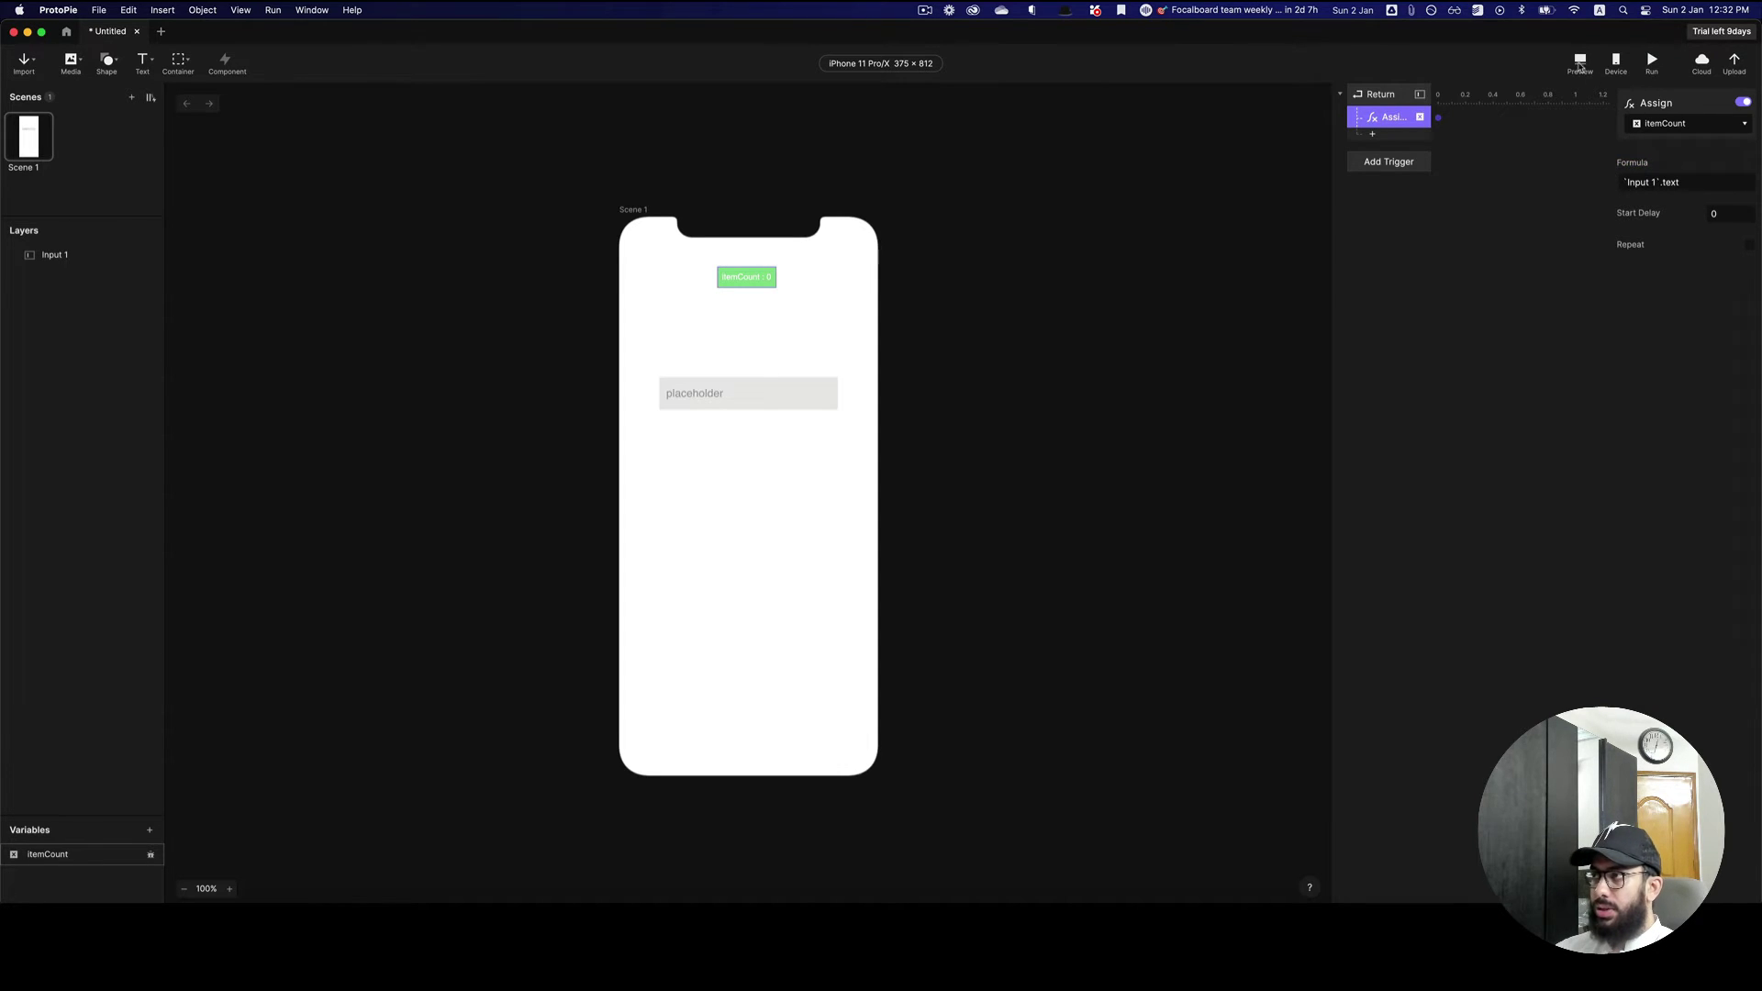
- Preview the prototype and submit 234 in its number input to test the variable update
left_click(1580, 61)
left_click(1285, 418)
type("23")
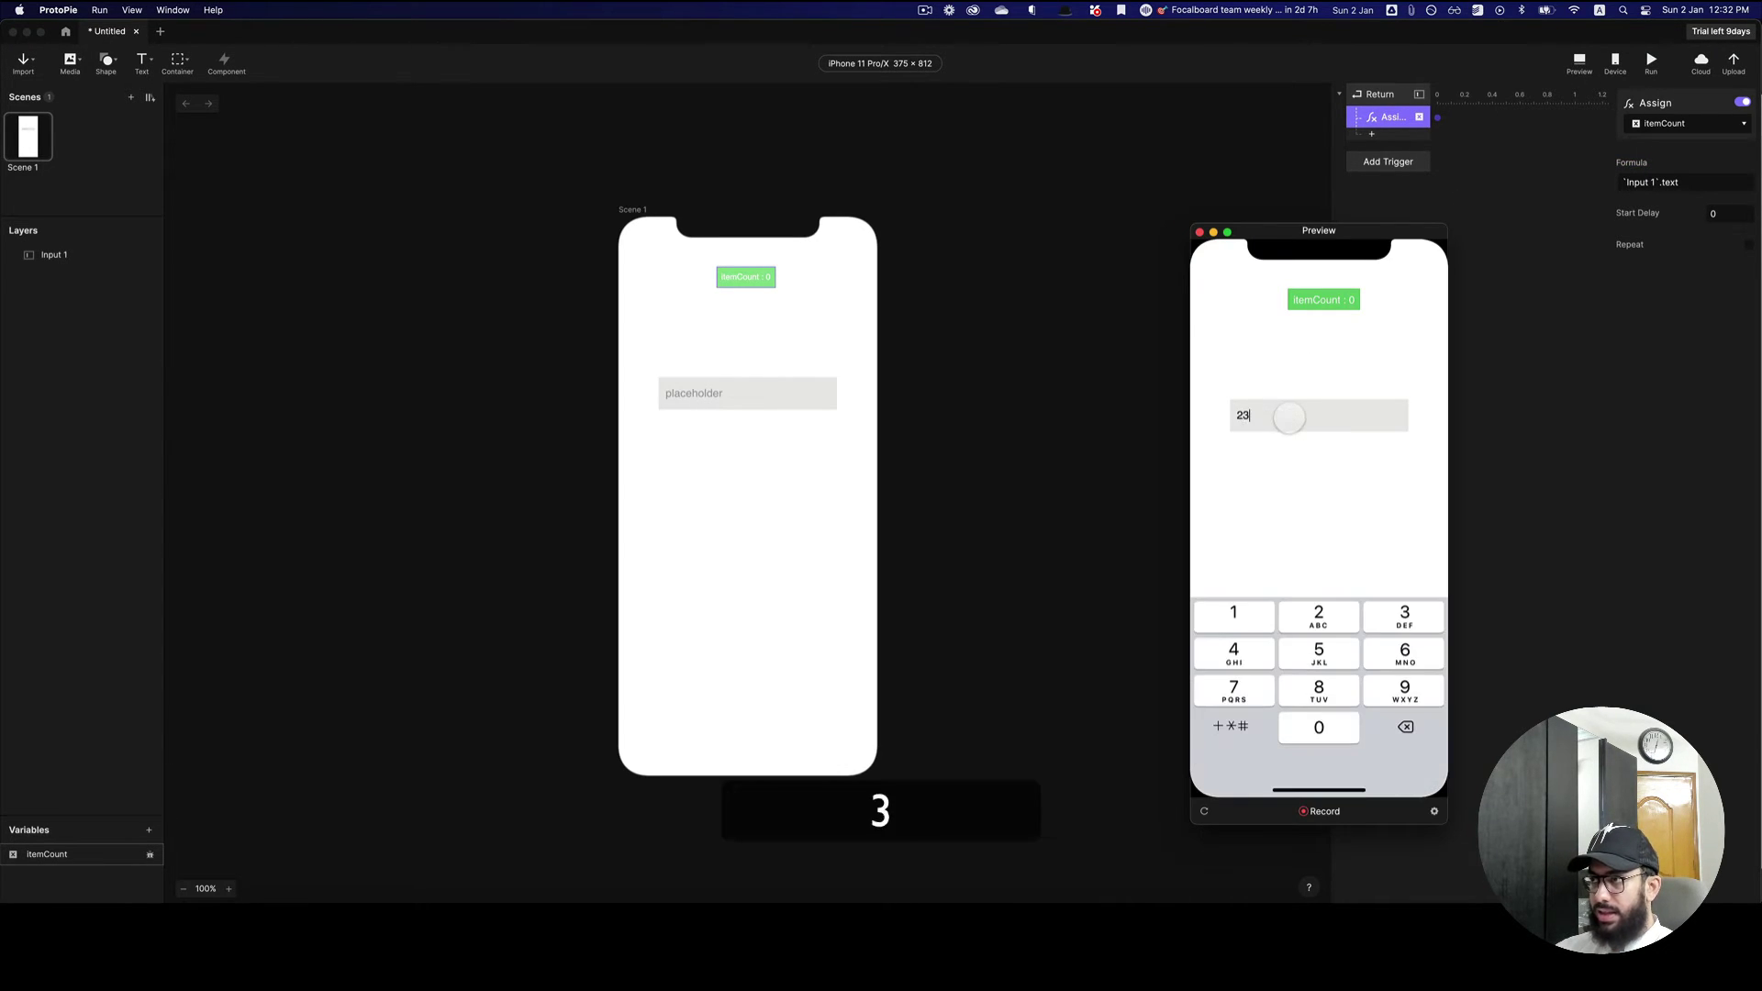
type("4")
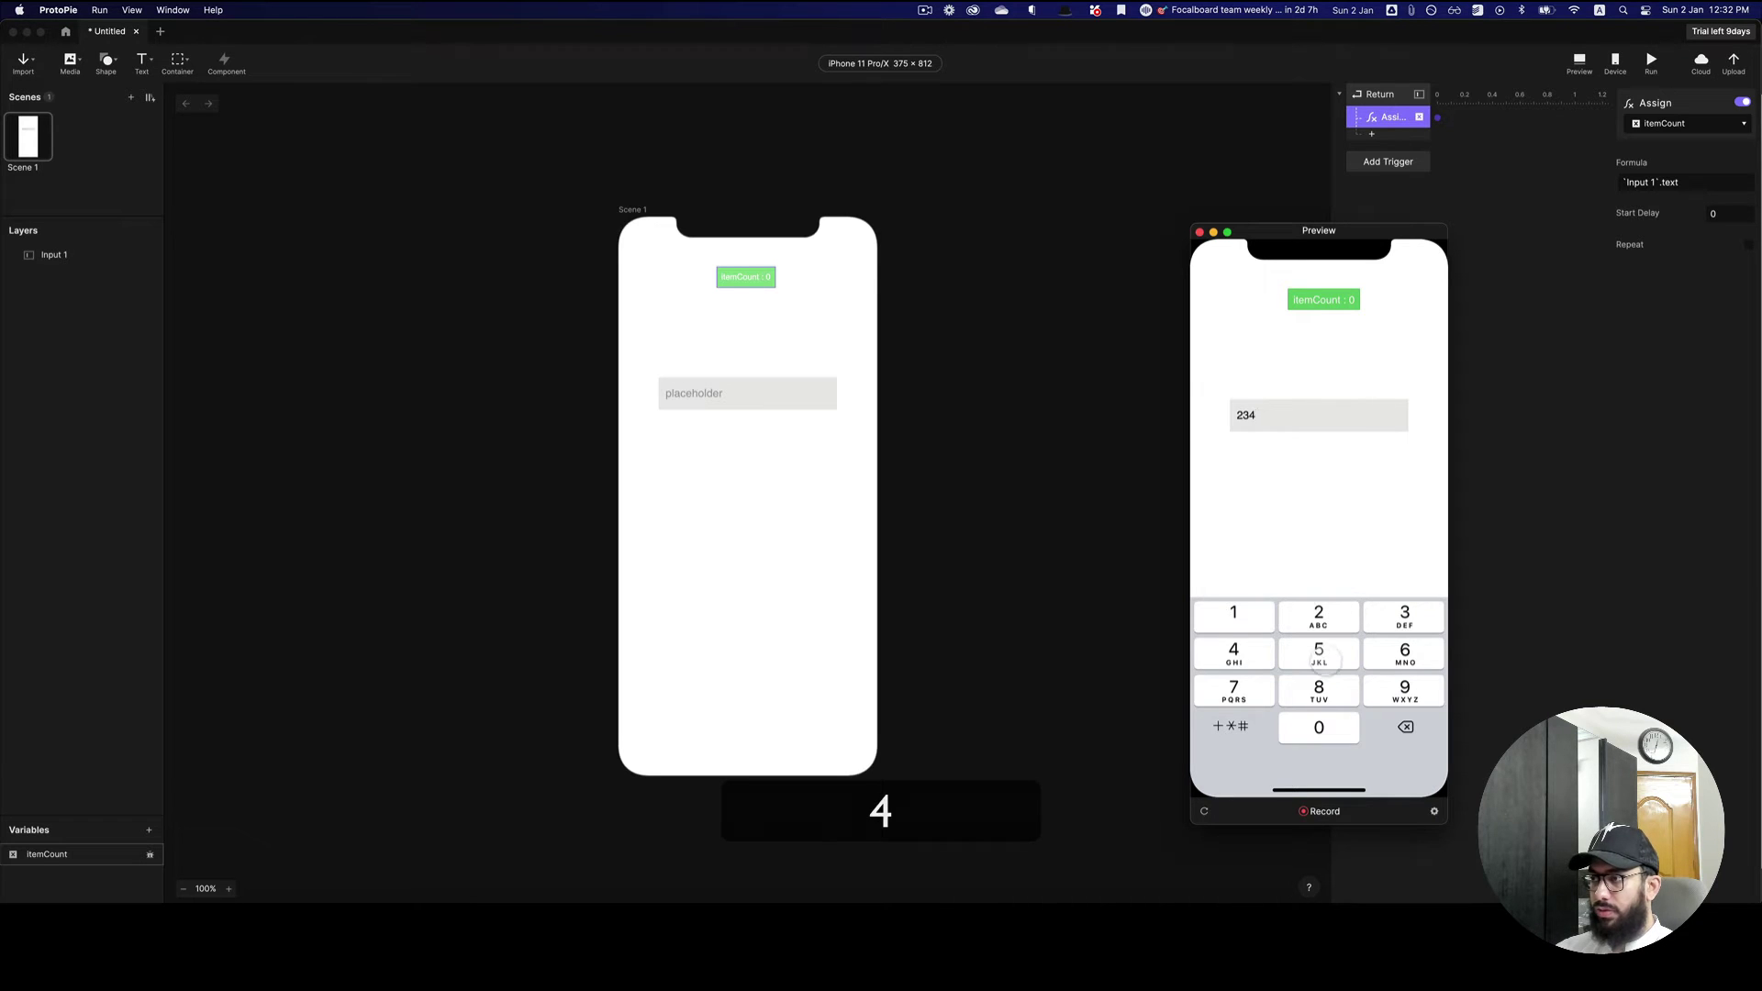
key("Return")
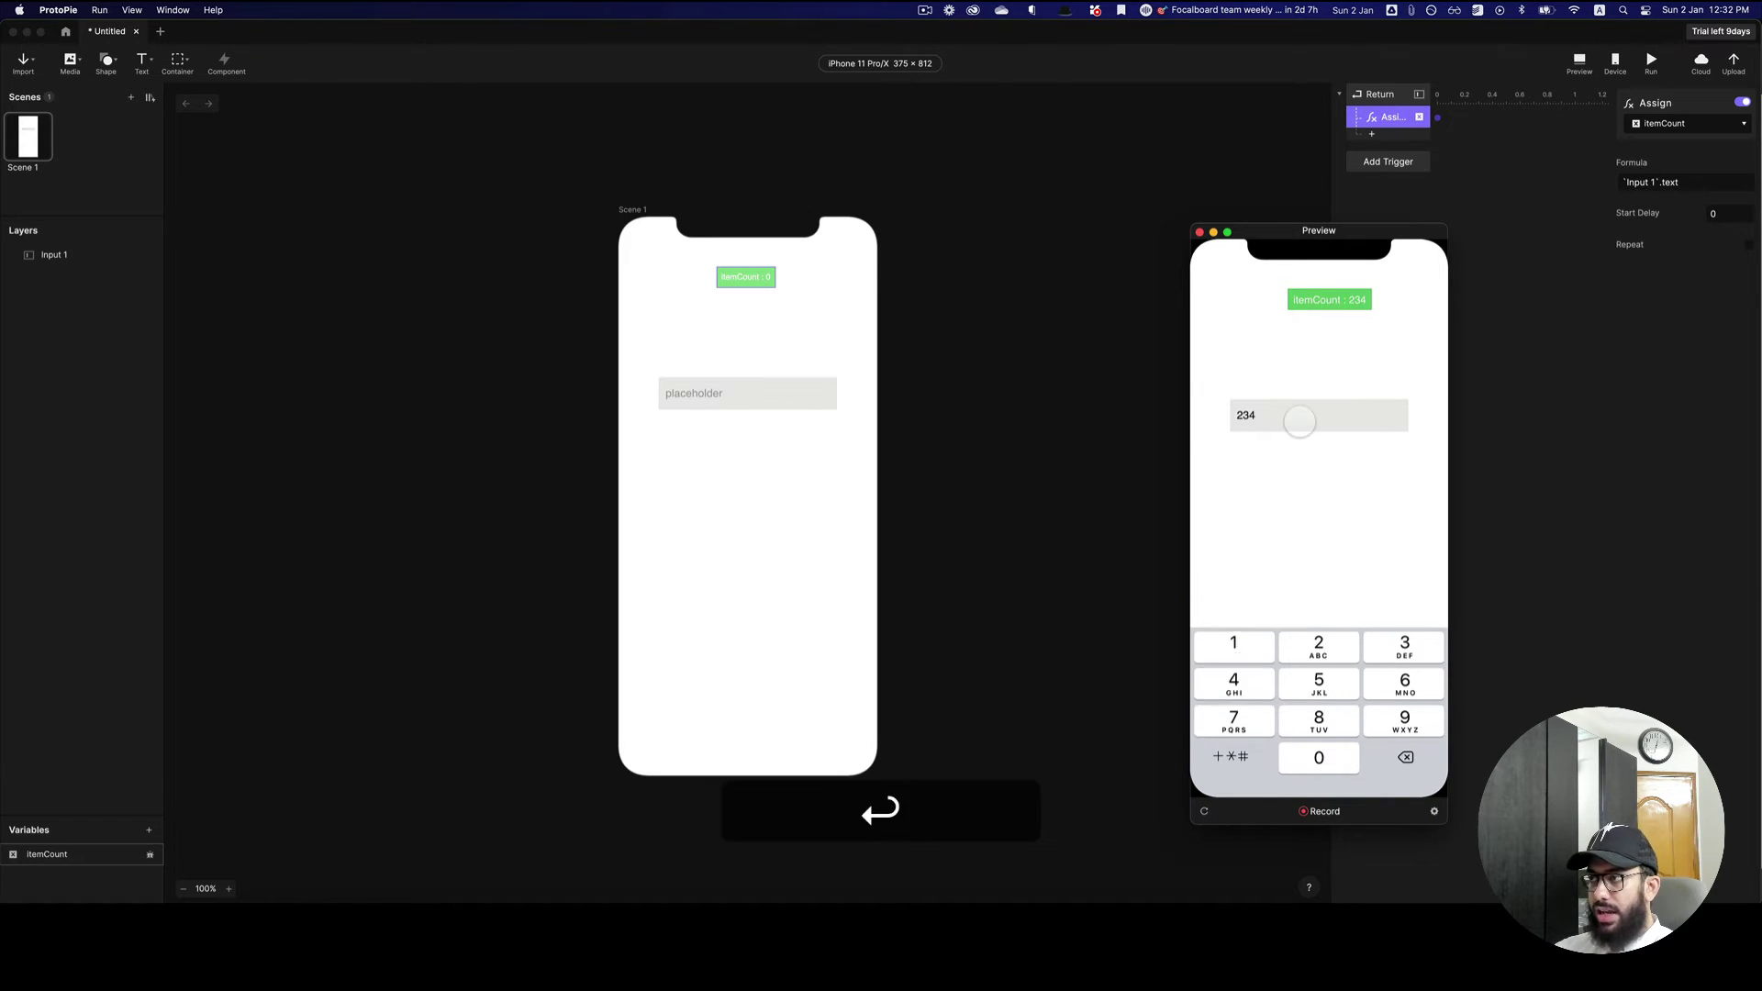
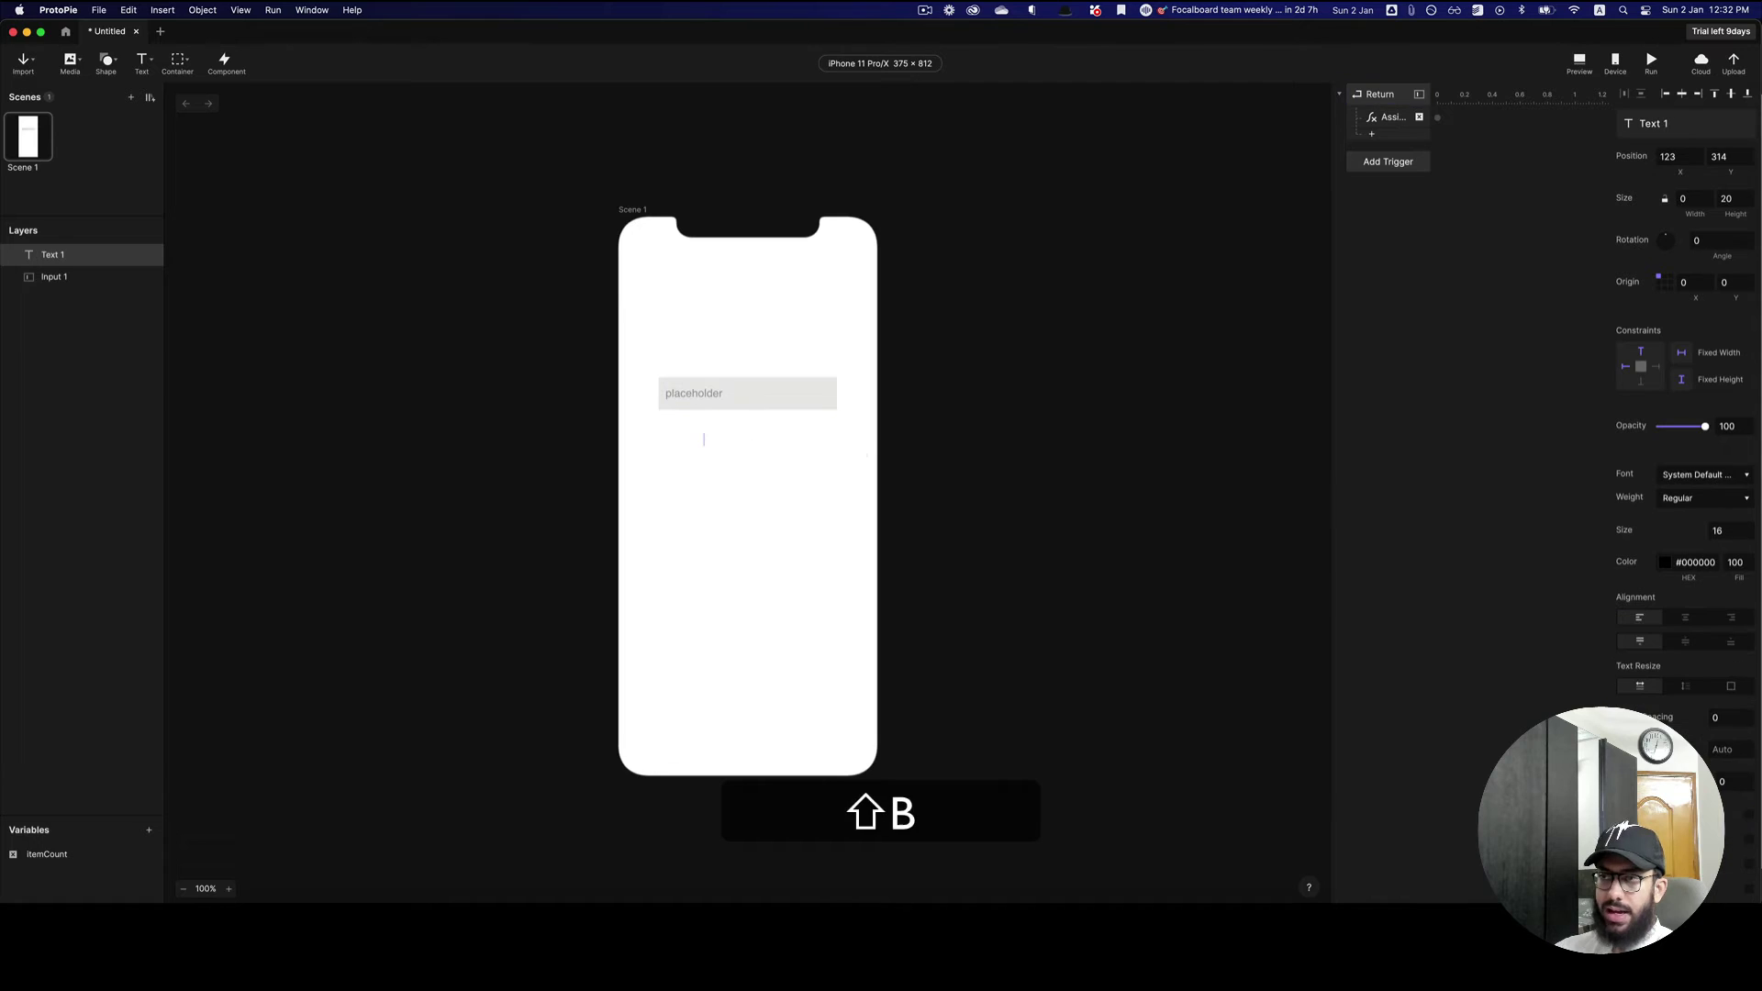
- Enter Click me as the new text layer's content below the input and group the layer into a container
key("super+a")
type("Click me")
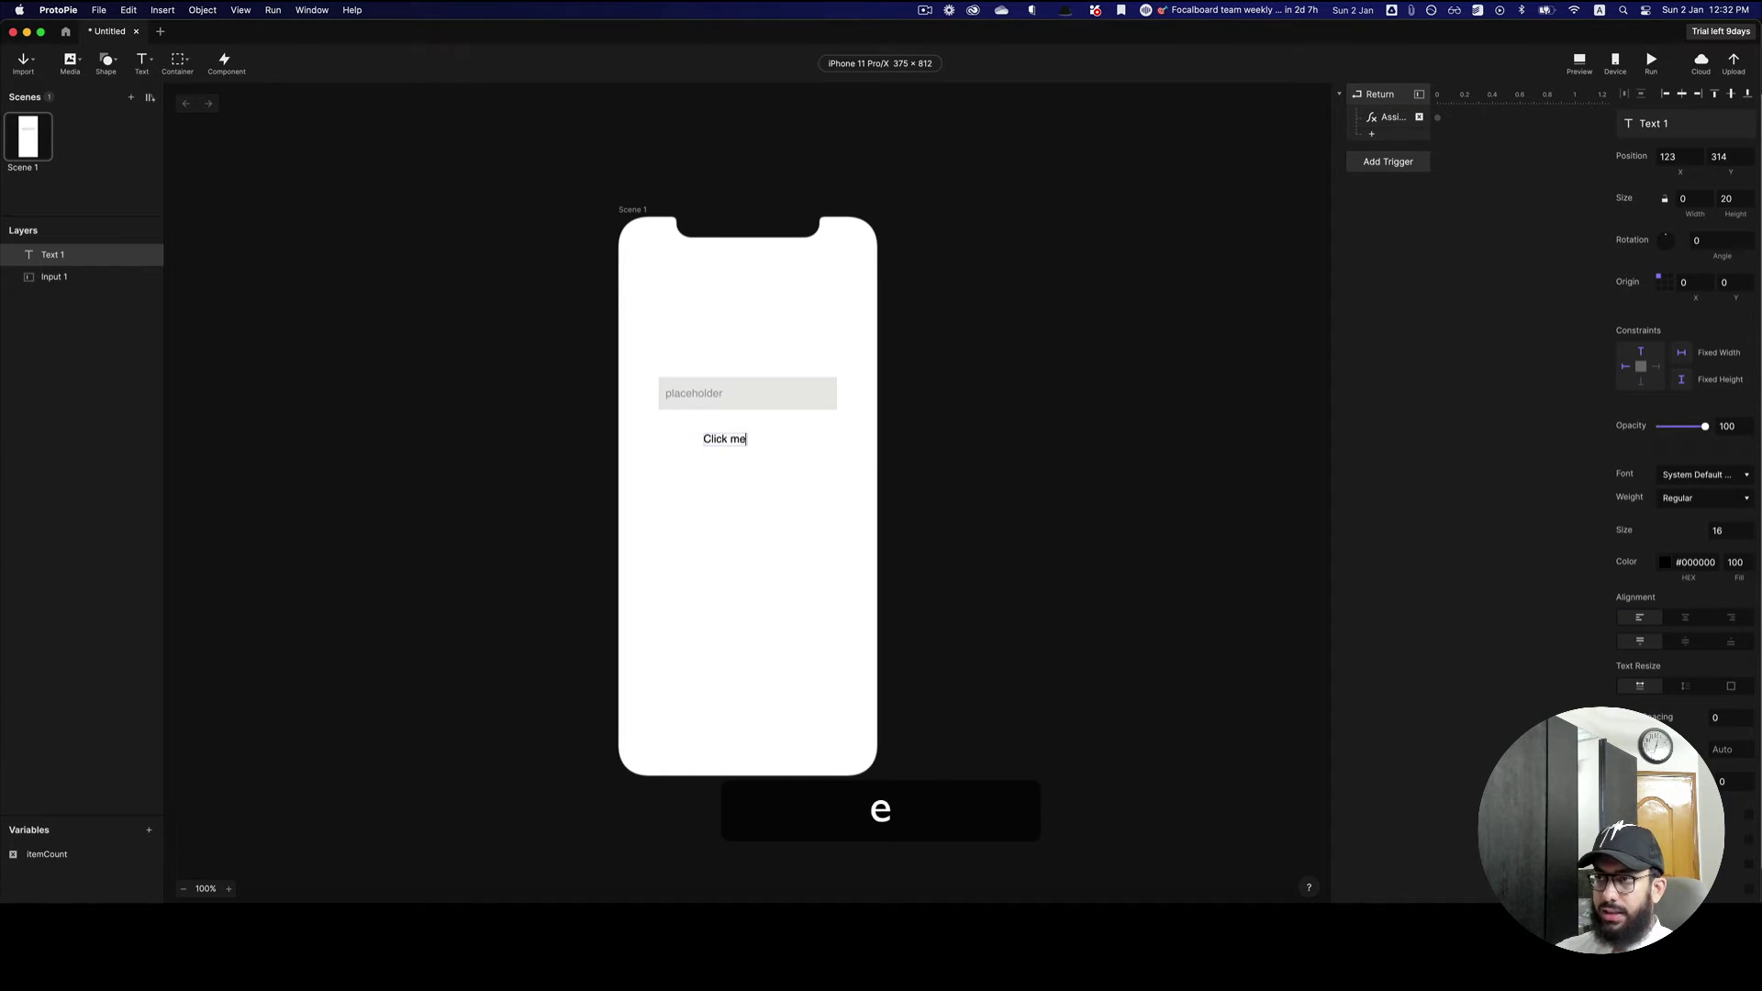
key("Escape")
key("super+g")
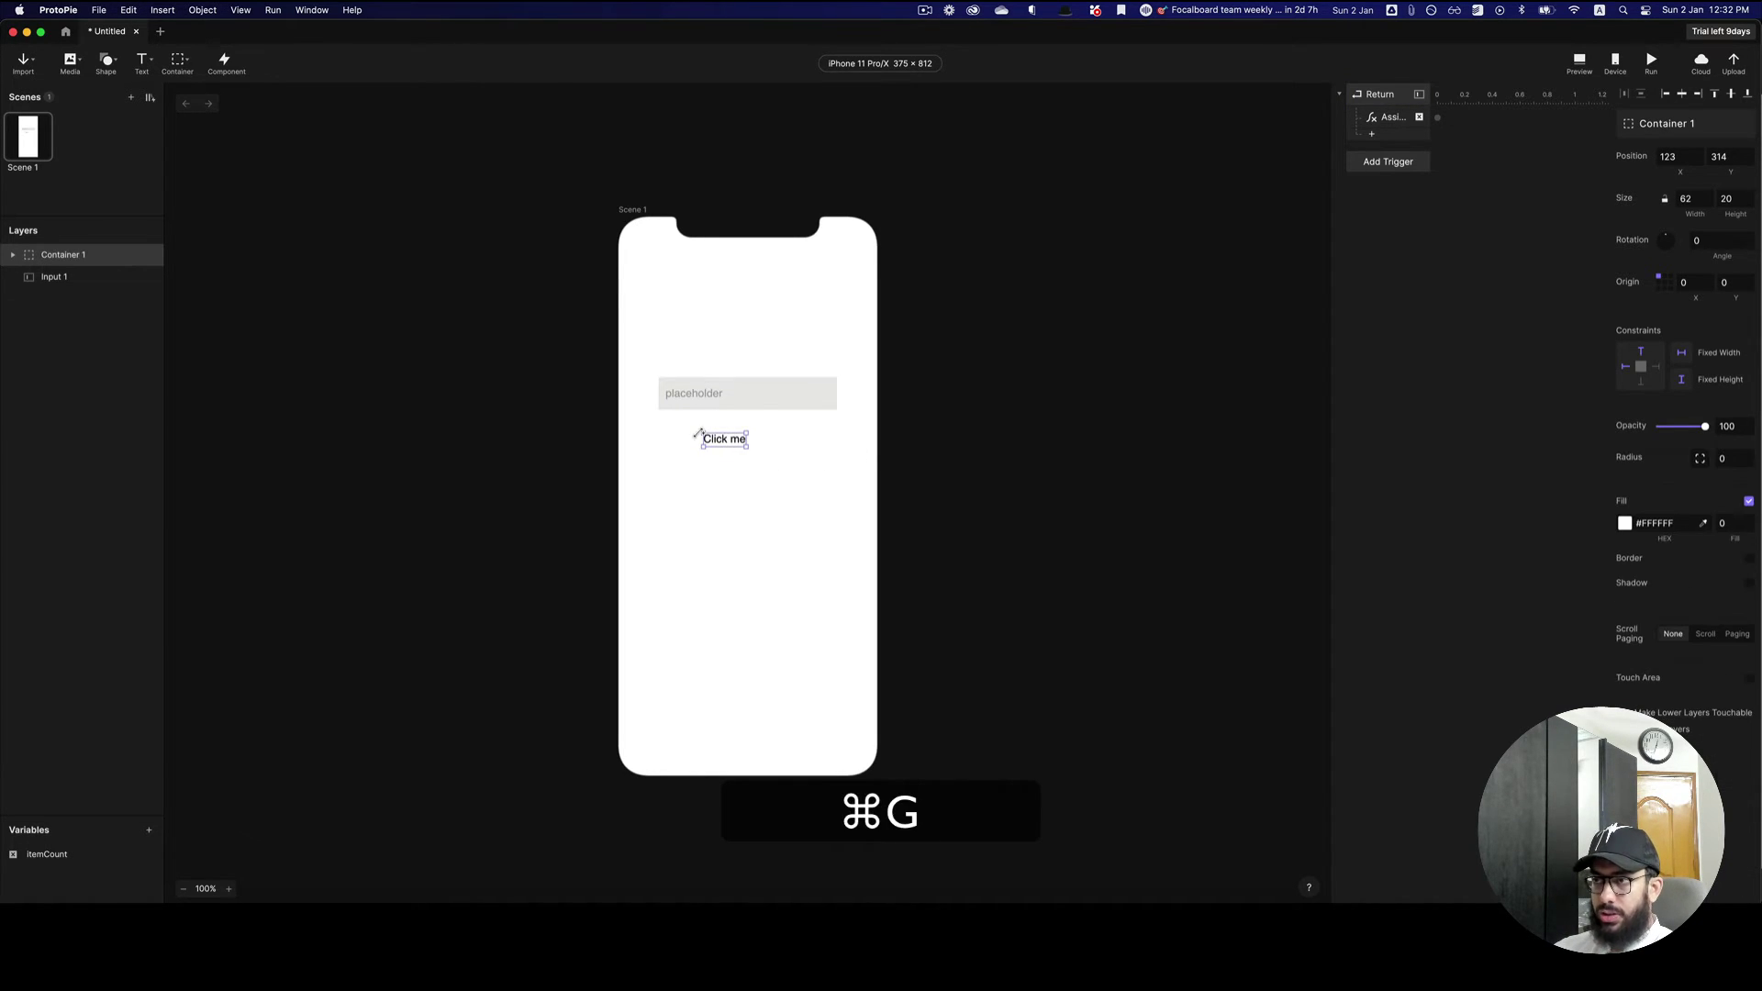
- Place the Click me container below the input at X 58, Y 300, sized 259 by 40
key("super+z")
key("z")
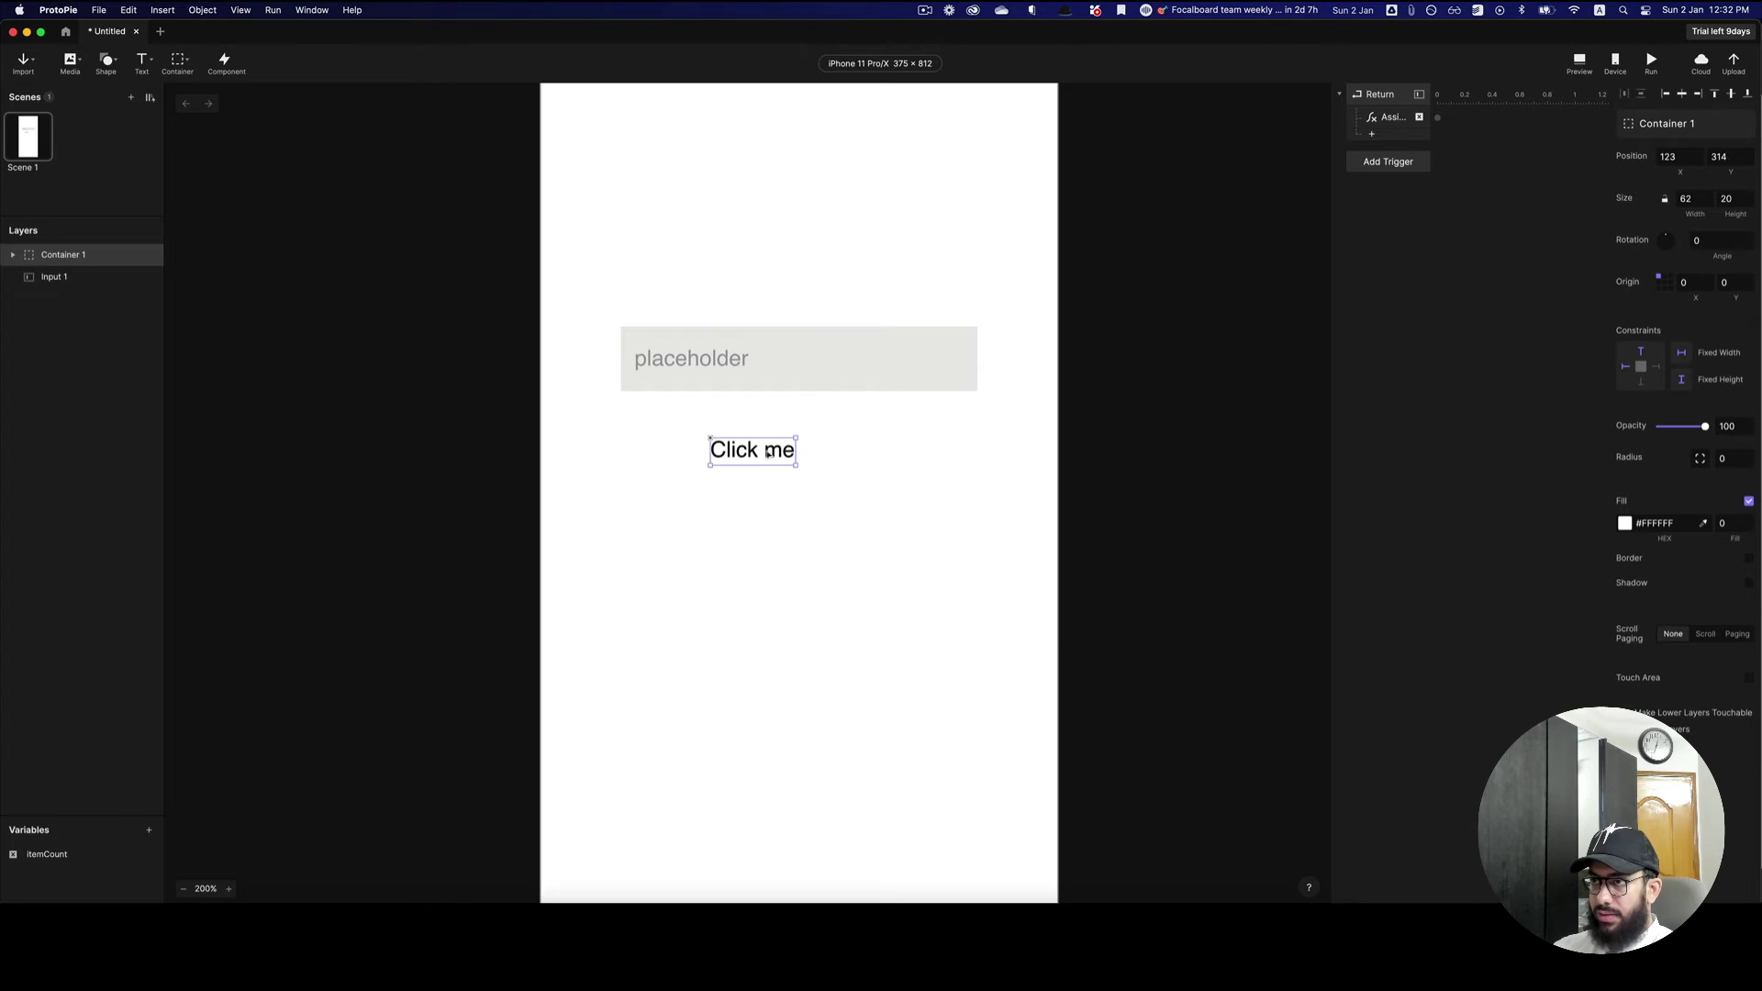
left_click_drag(768, 452, 944, 476)
scroll(708, 440, "left", 1)
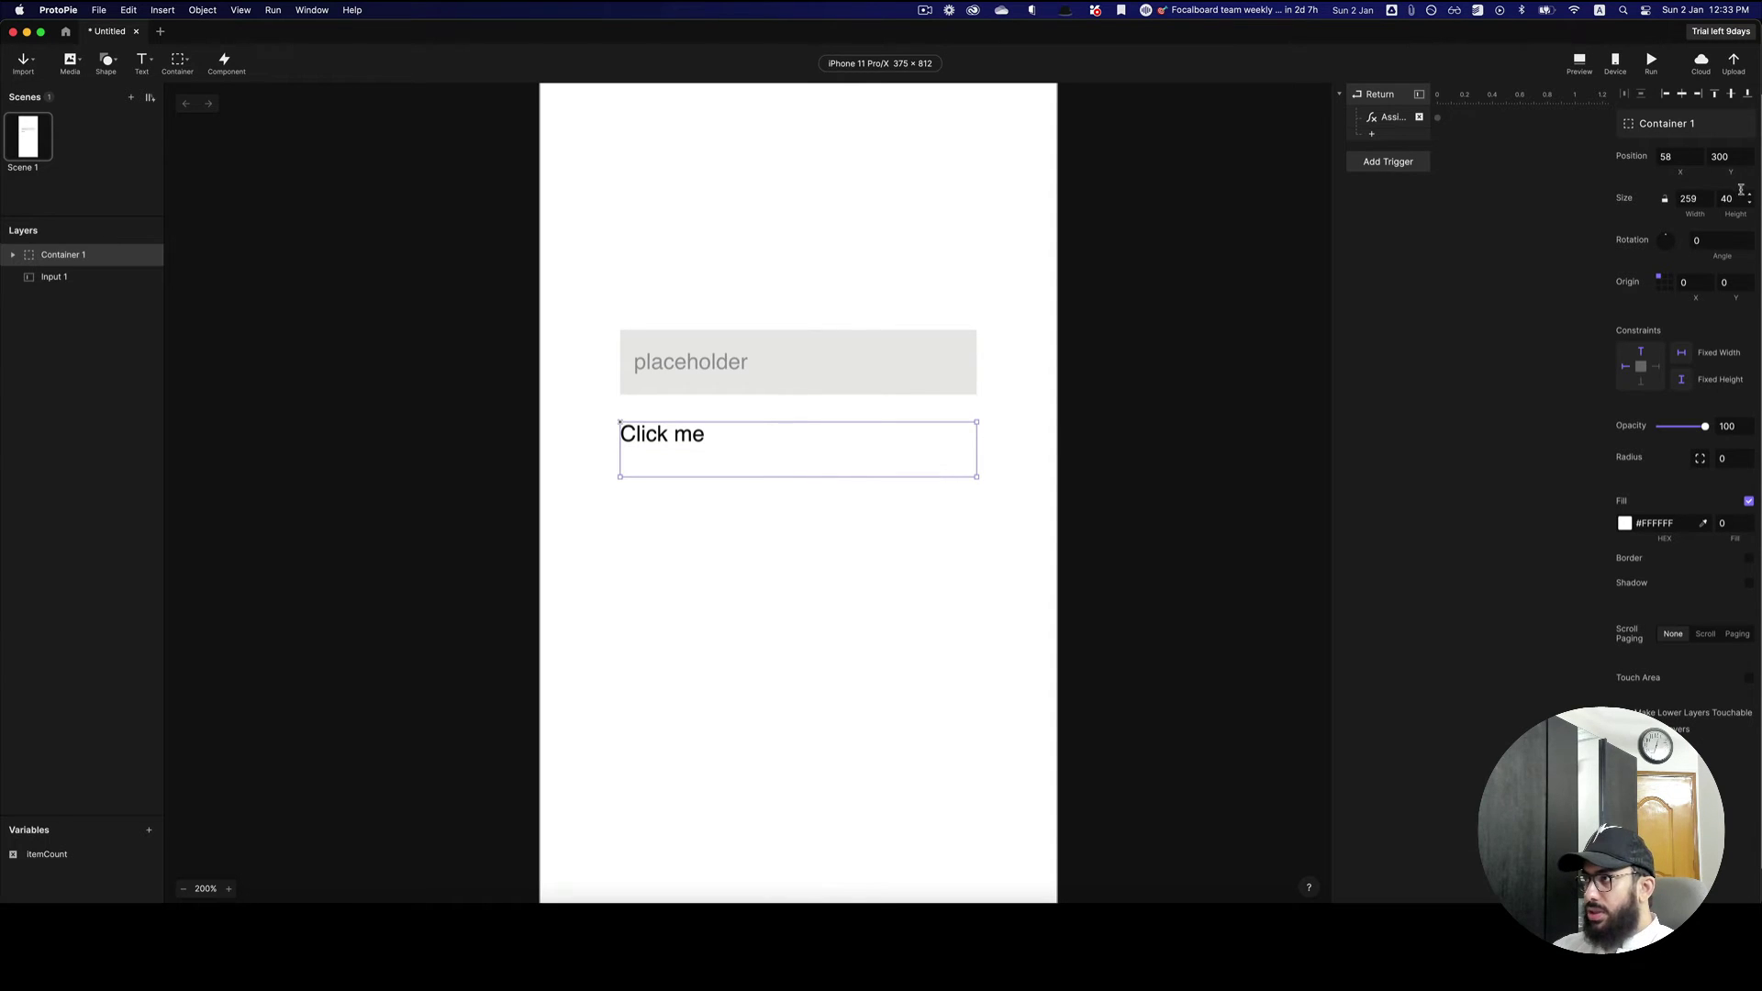
- Try to centre the Click me text horizontally inside its container
key("ctrl+super")
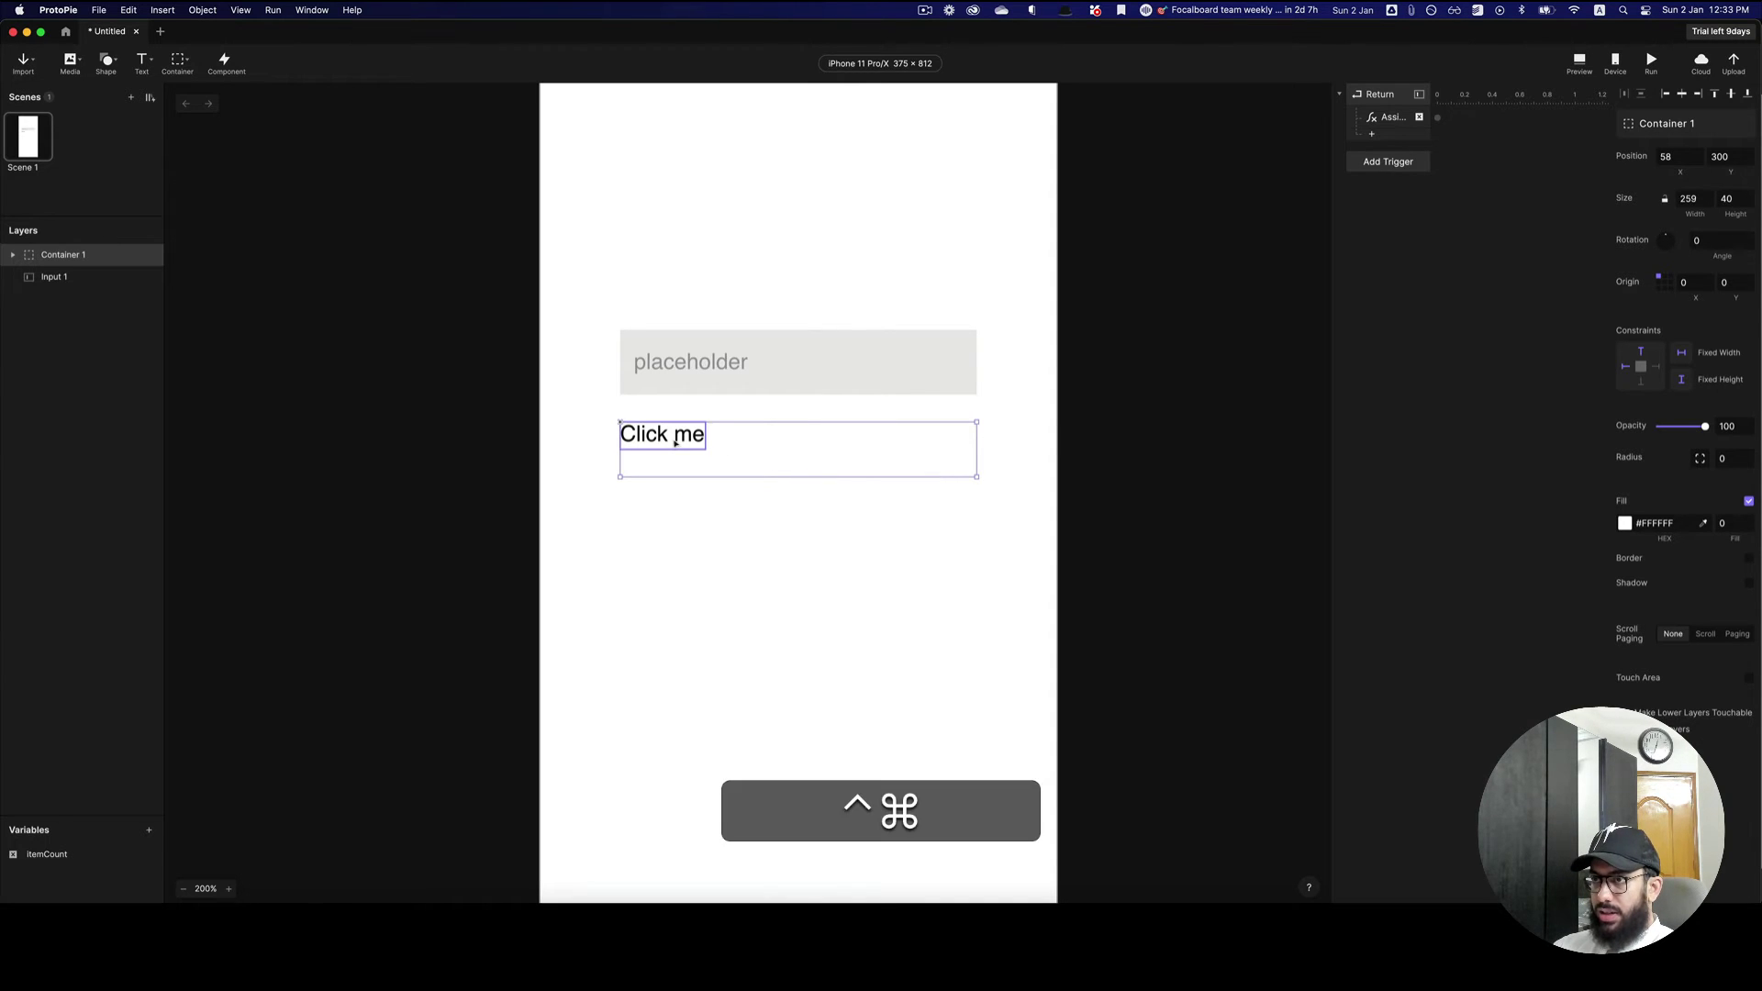
left_click(676, 443, "ctrl+super")
key("ctrl+super+c")
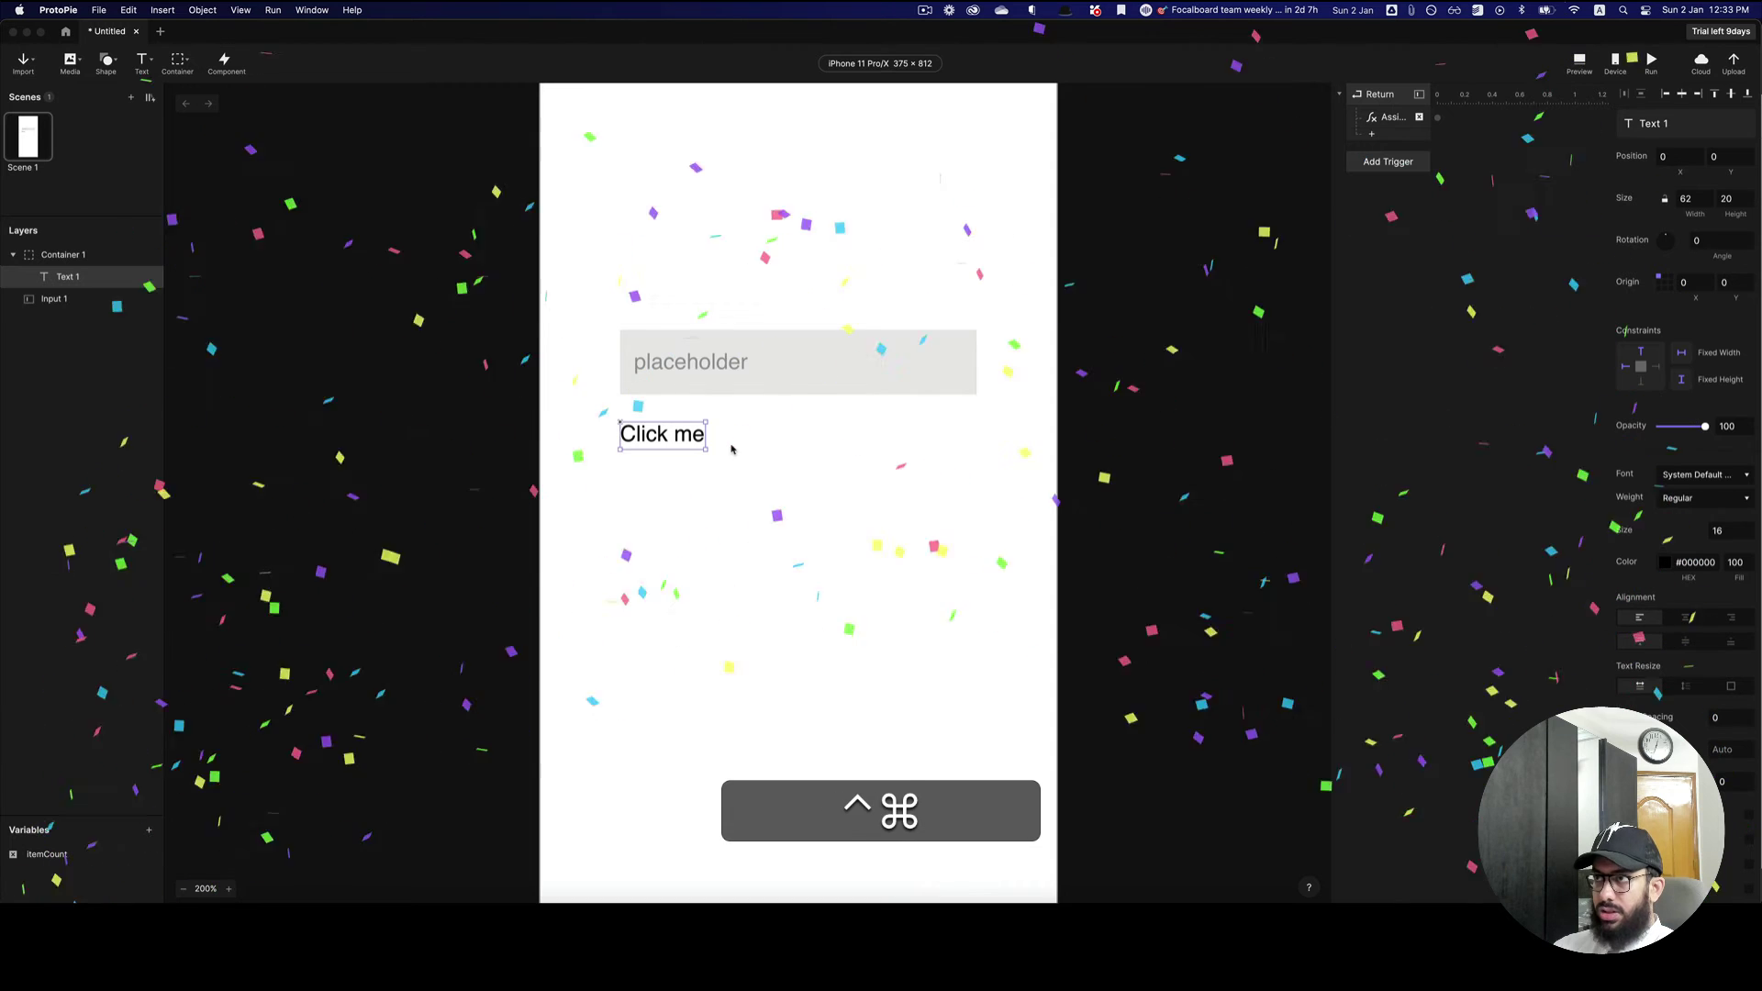
- Switch to Loom, quit it from its options, and return to the ProtoPie canvas
left_click(950, 10)
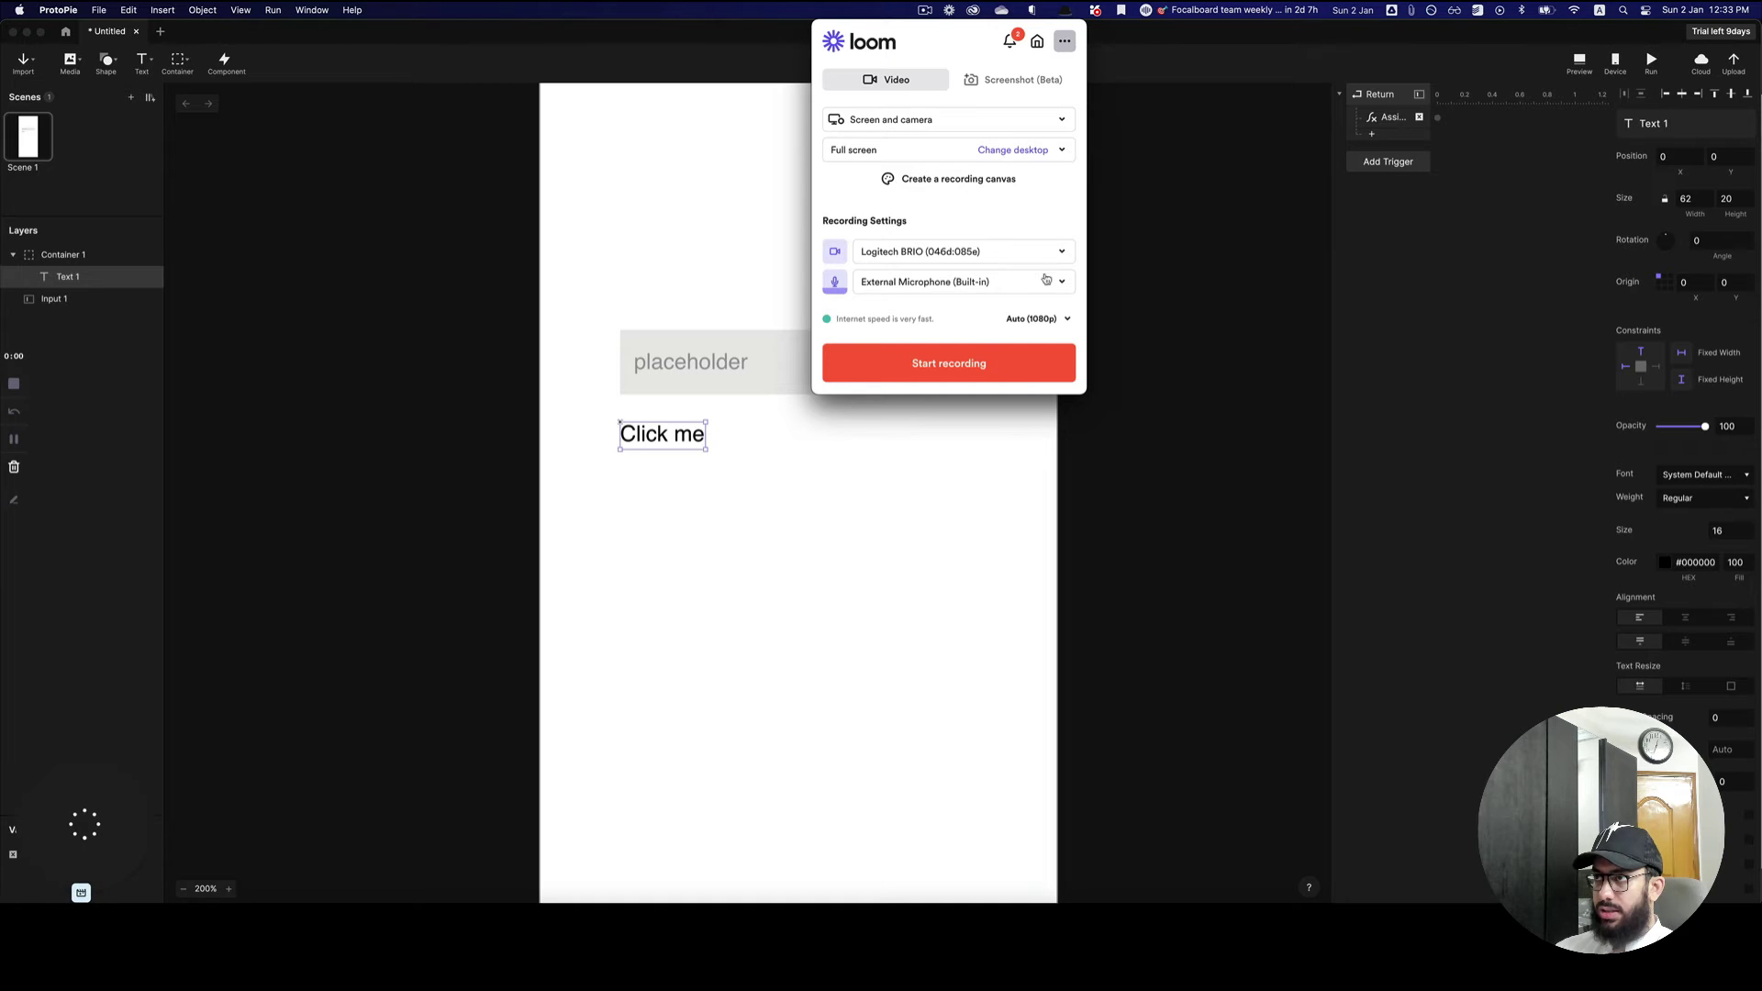
left_click(1064, 40)
left_click(1009, 236)
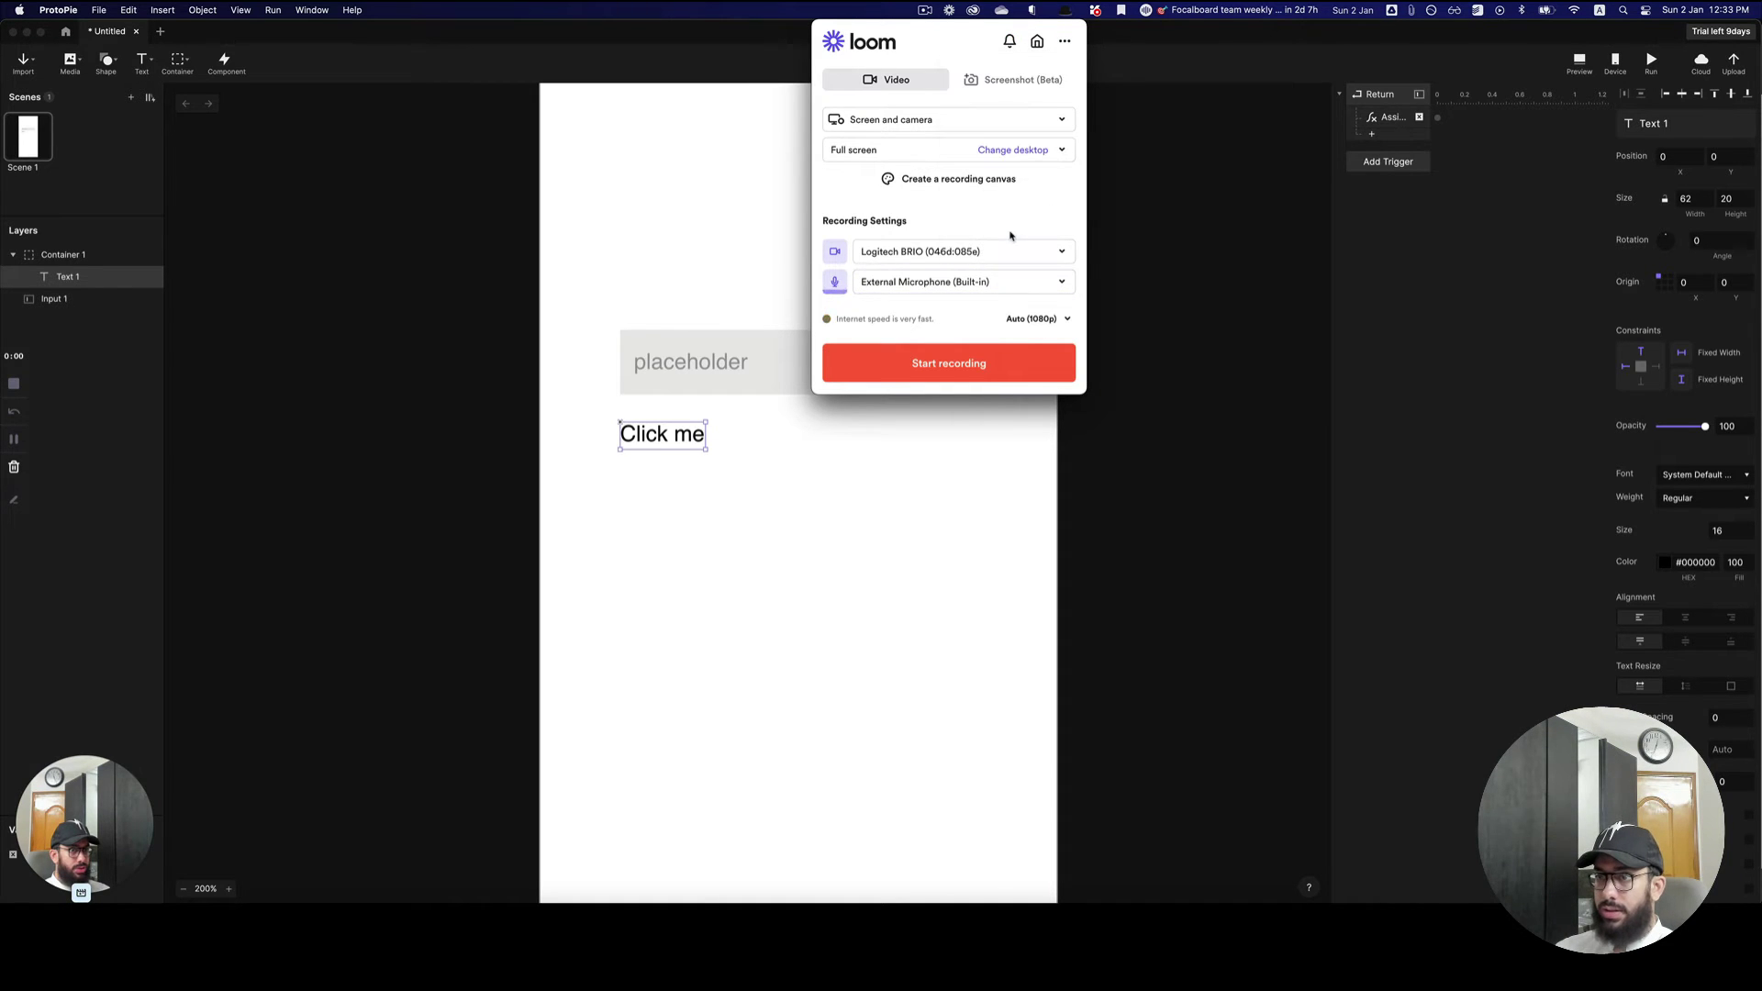
left_click(1160, 271)
left_click(659, 472)
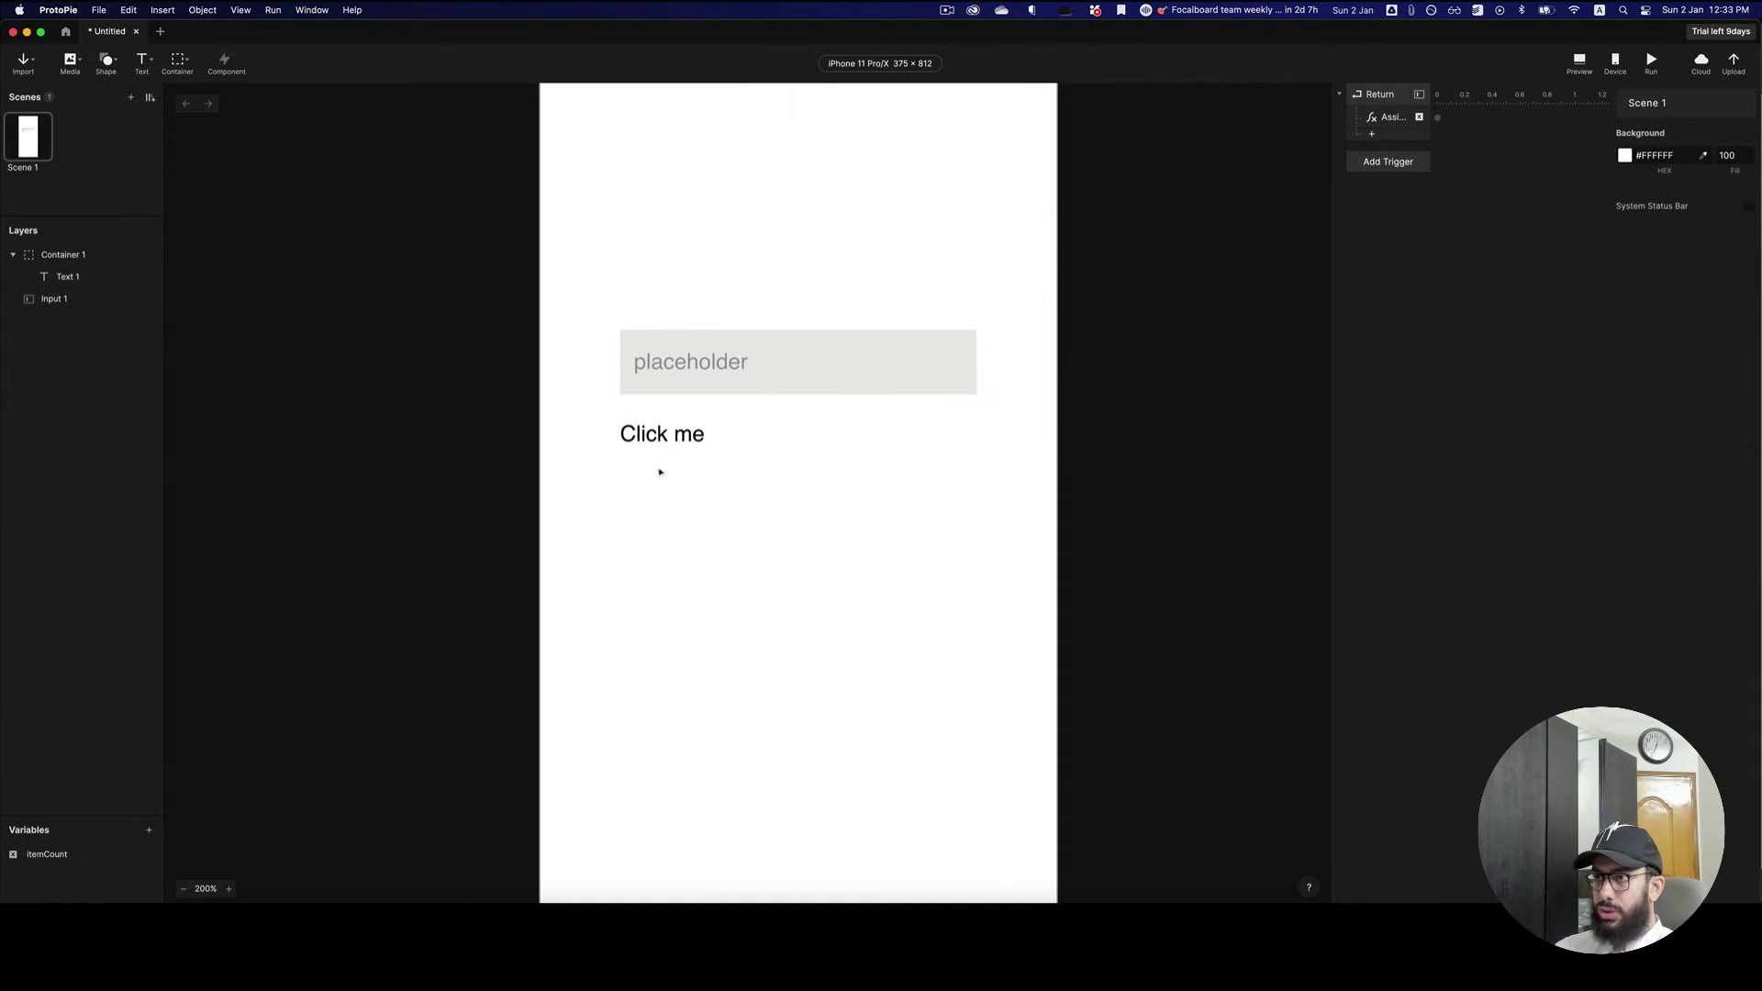
- Centre the Click me text horizontally and vertically inside Container 1
left_click(697, 438, "super")
key("ctrl+super+c")
key("ctrl+super+m")
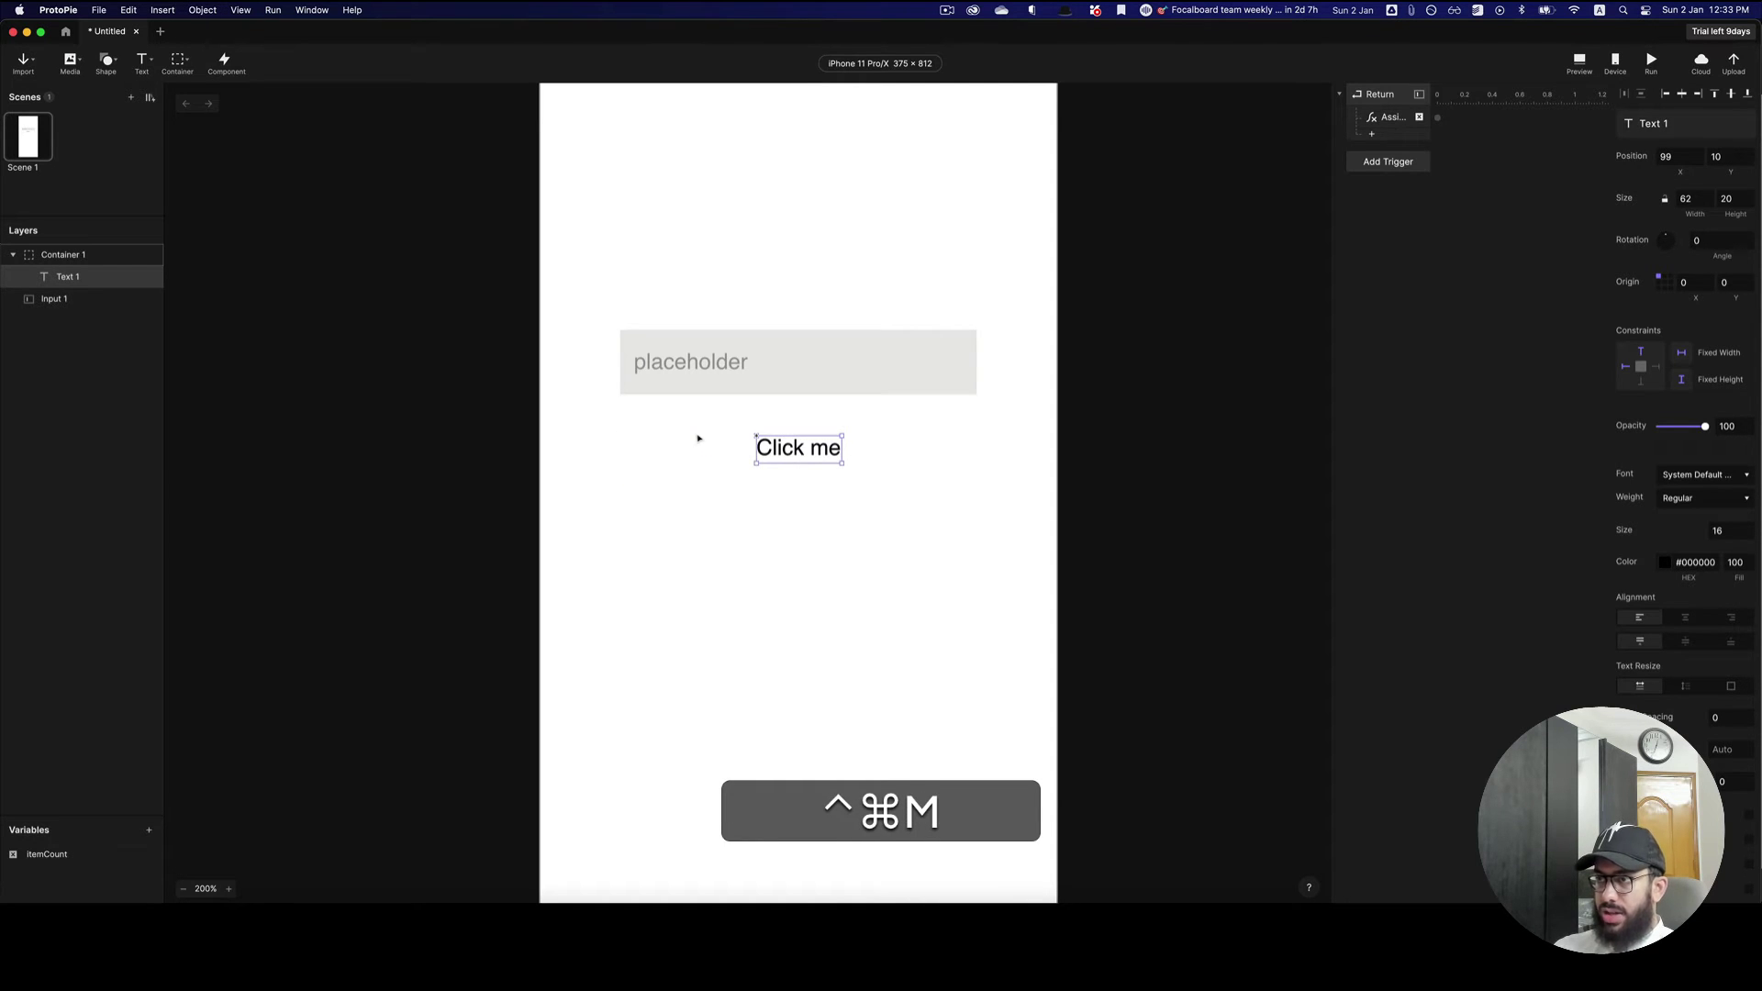
- Set the corner radius of Container 1 to 8
left_click(905, 440)
left_click(1733, 458)
key("super+a")
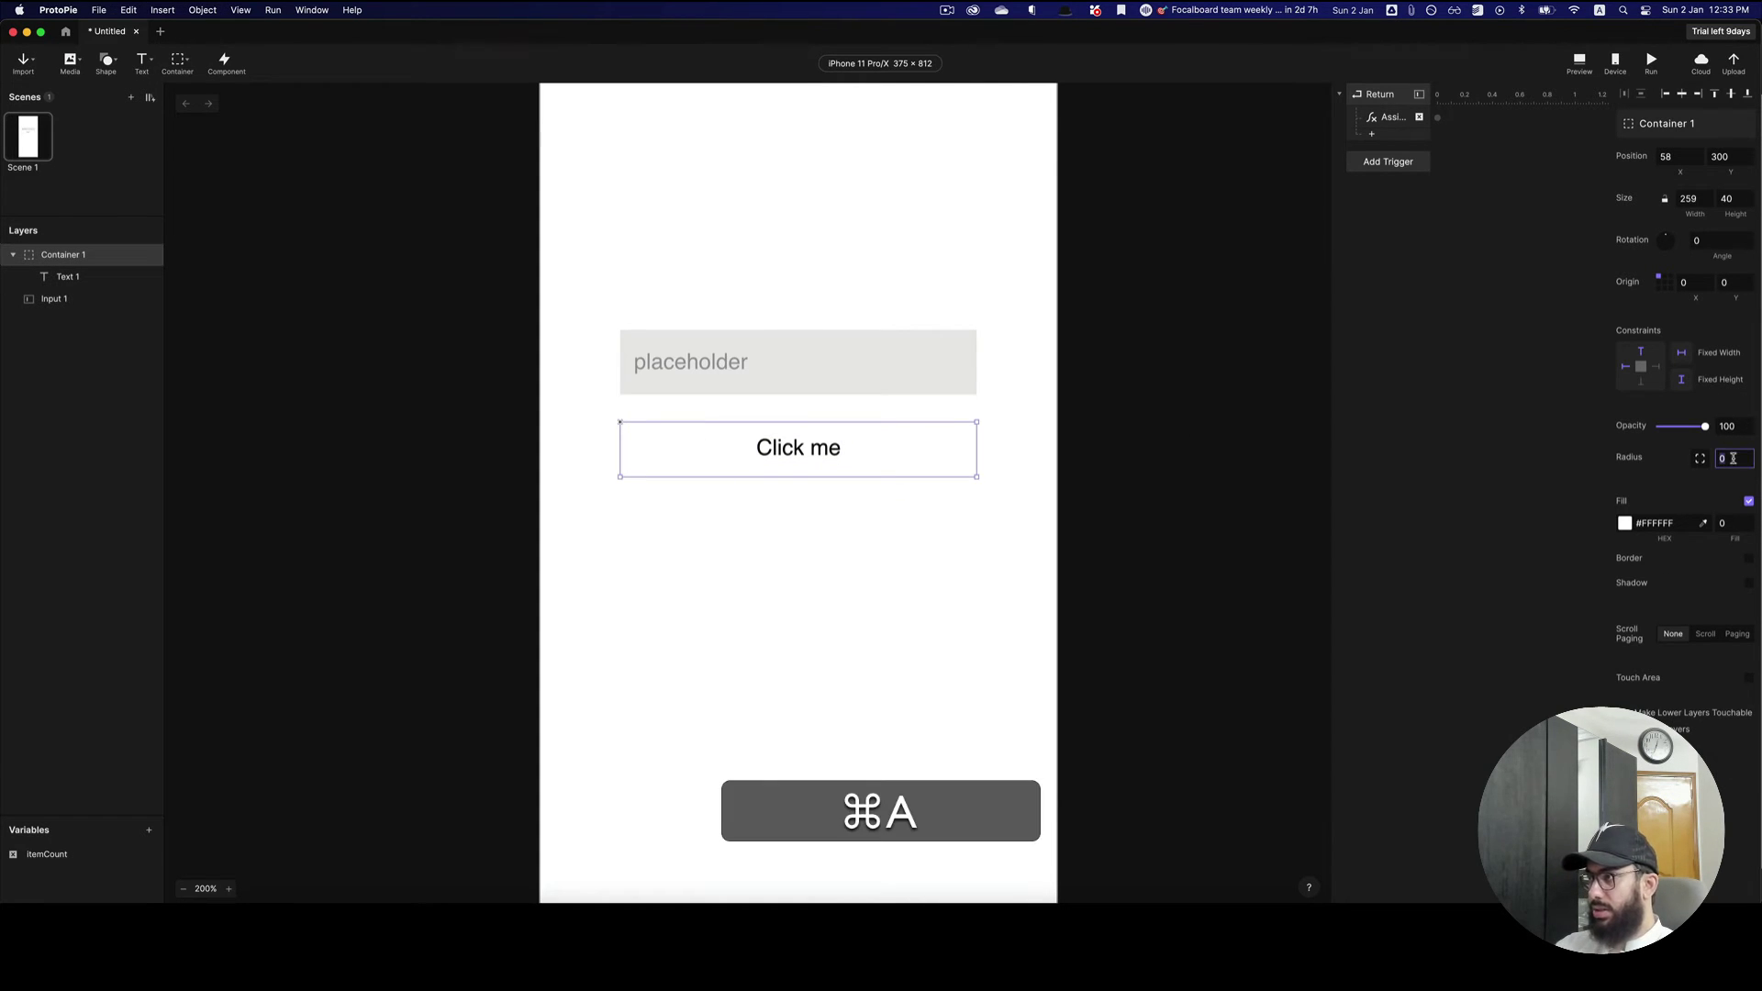
type("8")
key("Return")
- Give Container 1 a dark #222222 fill at 100 opacity
left_click(1721, 525)
key("super+a")
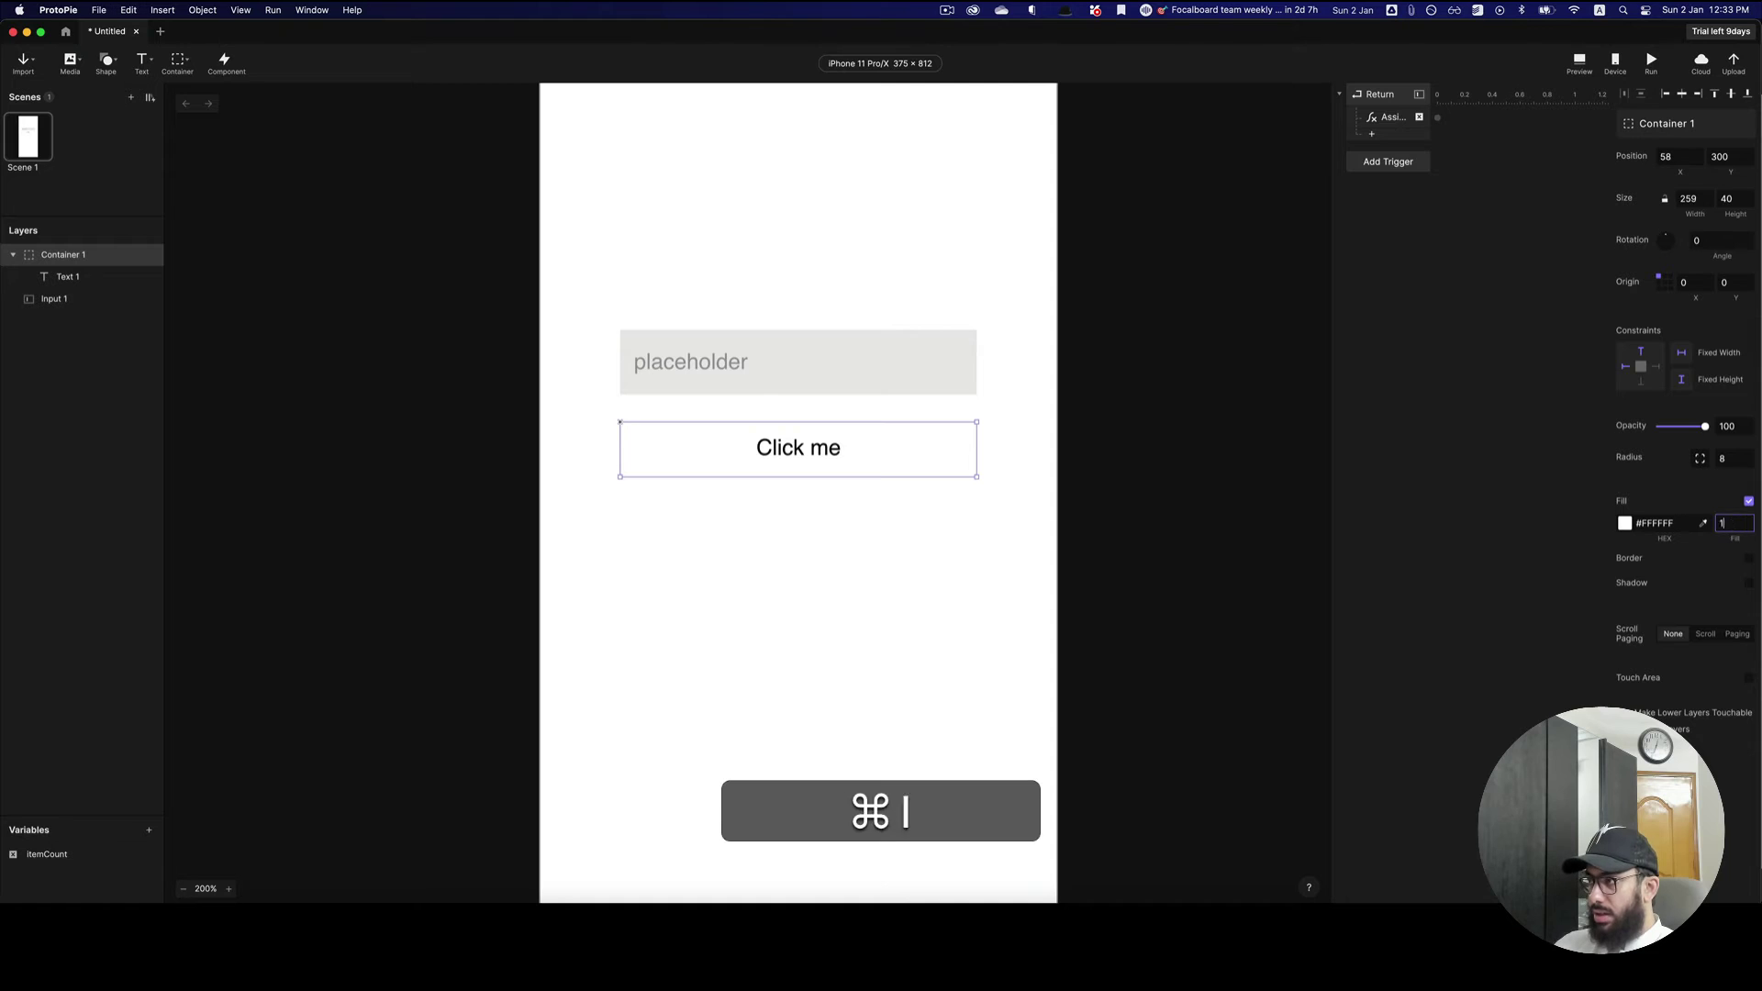
type("100")
key("Return")
left_click(1629, 529)
left_click(1449, 519)
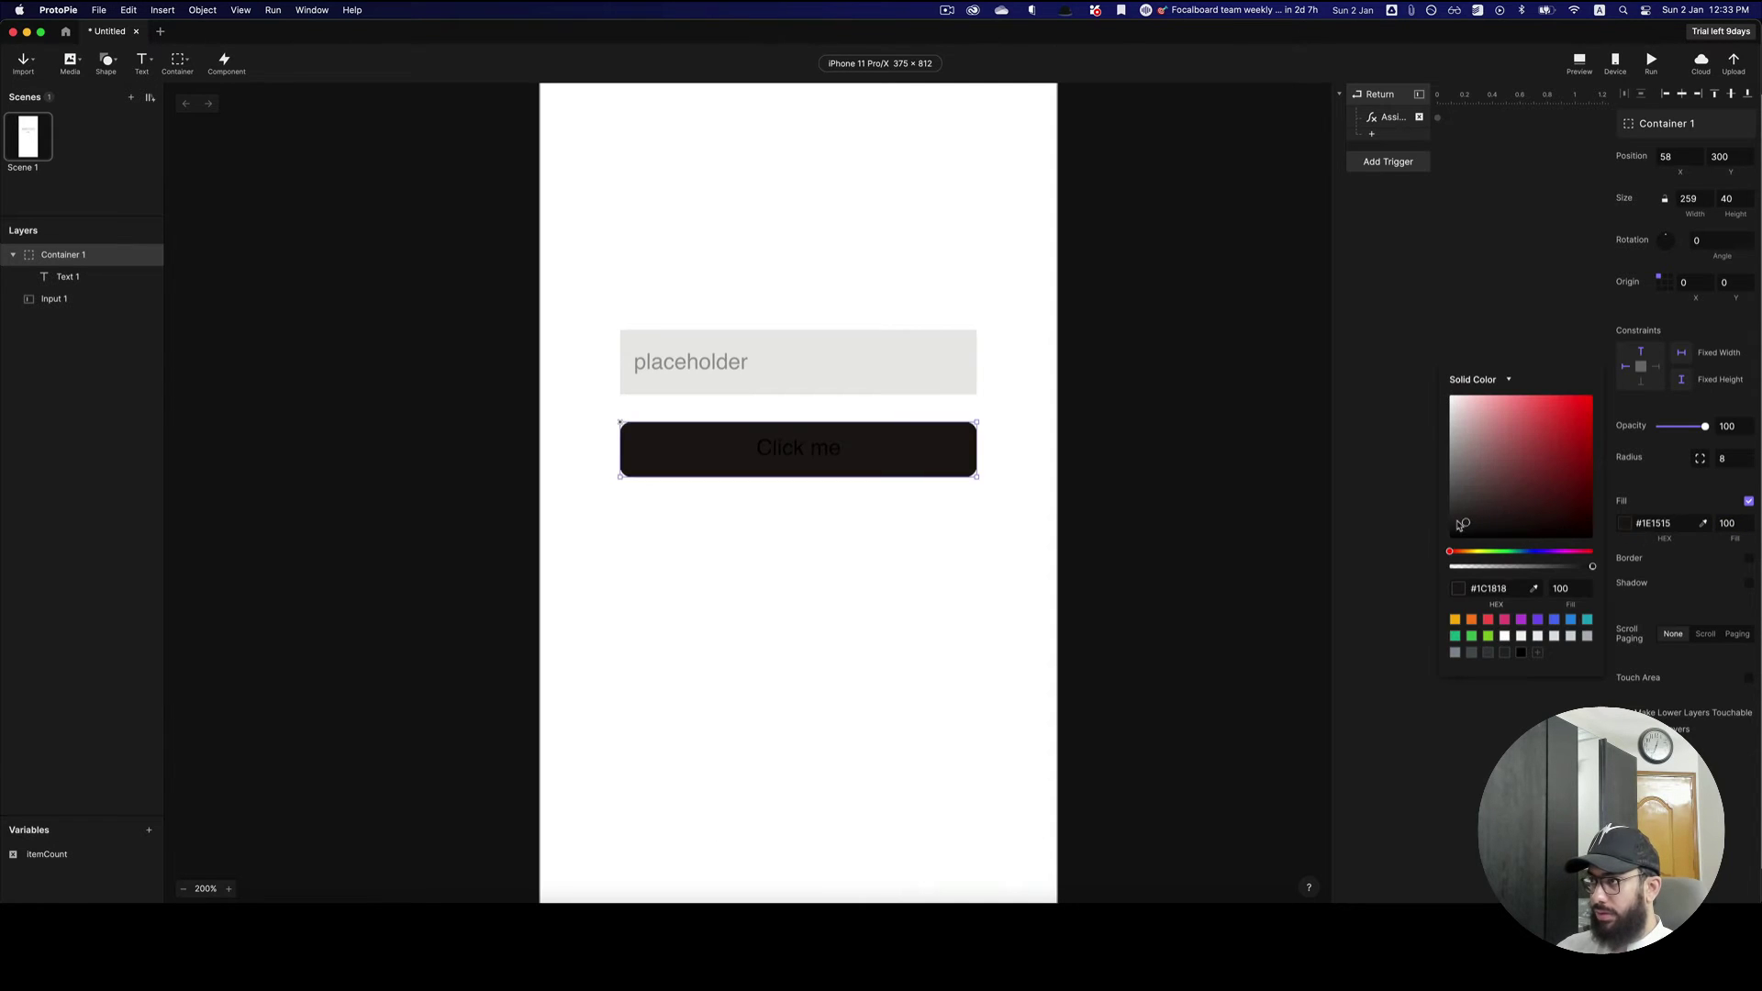
left_click(1133, 514)
- Change the Click me text color to white
left_click(799, 447, "super")
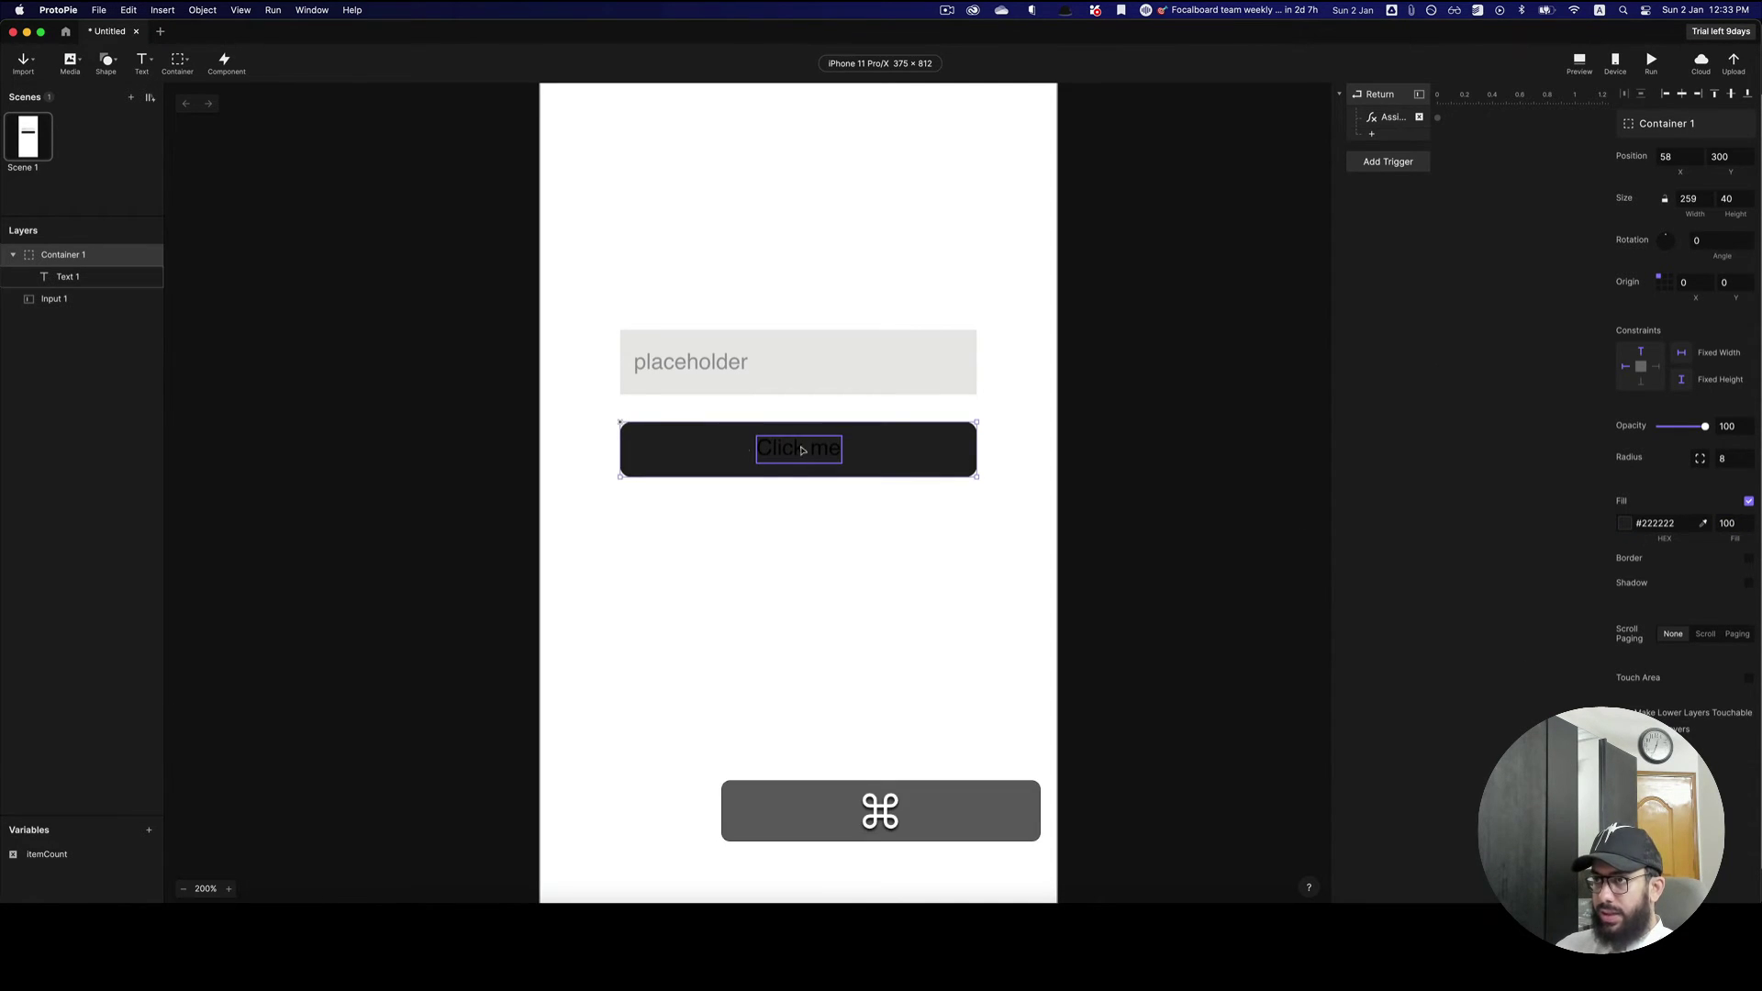
left_click(1664, 563)
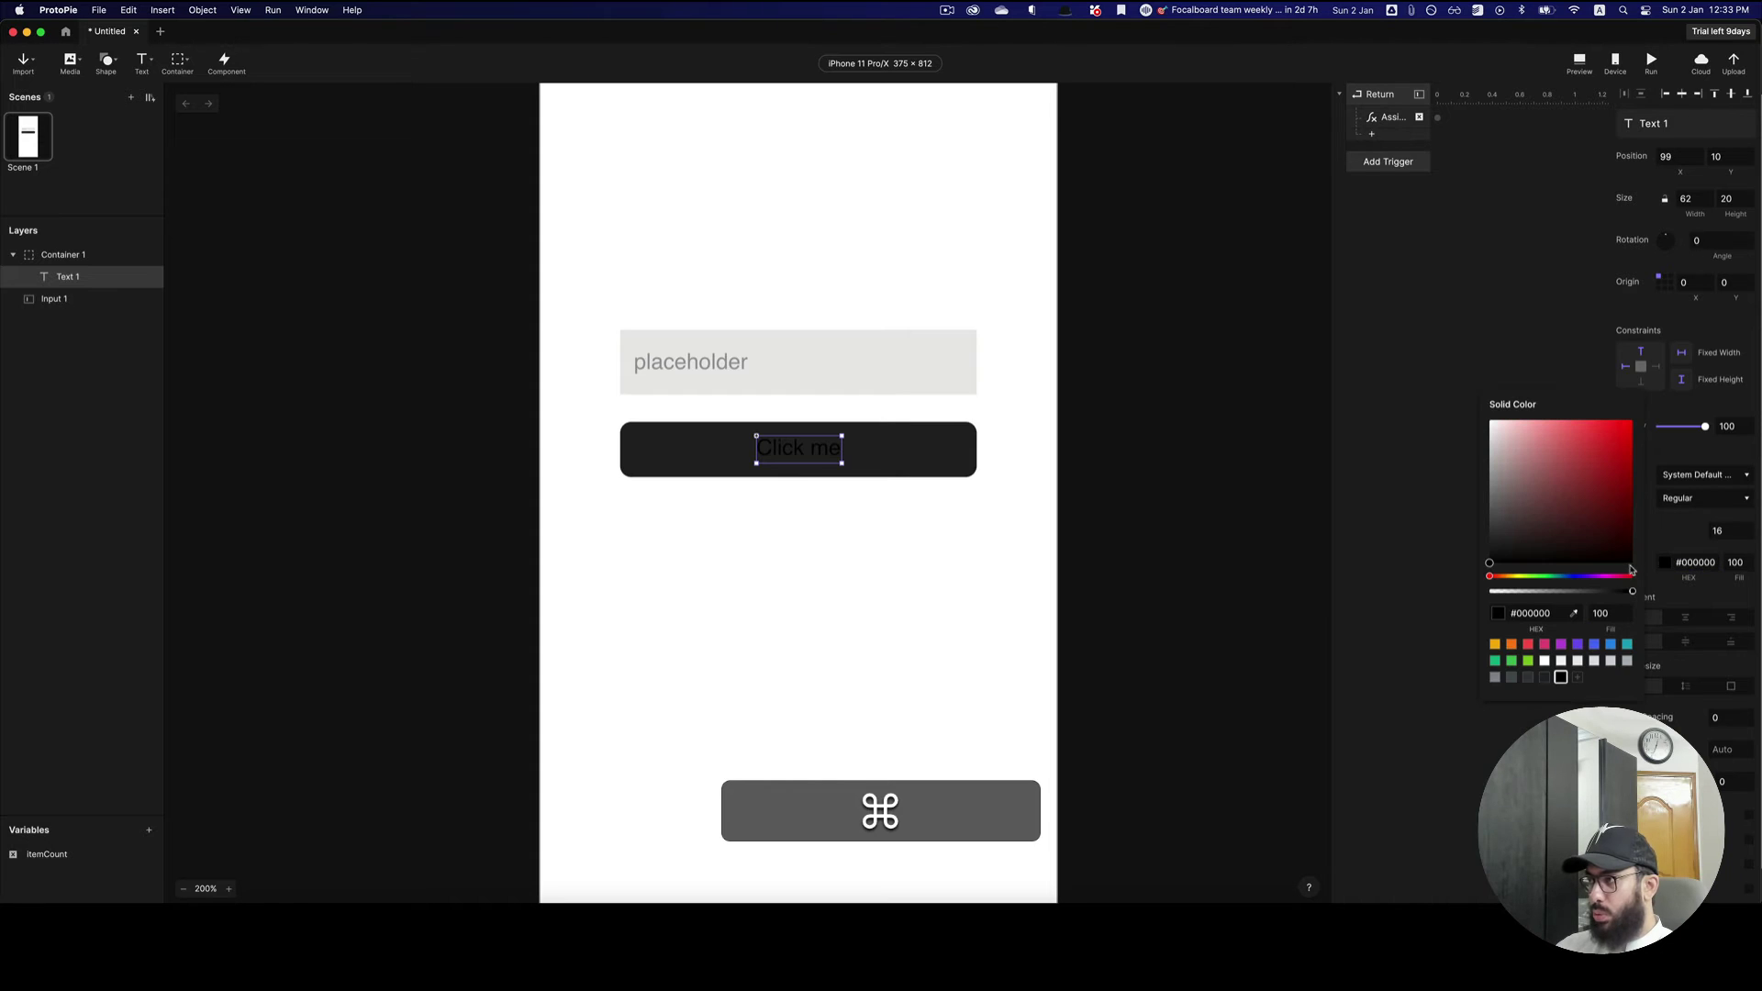
left_click(1492, 421)
left_click(1283, 416)
- Move the Click me button container up to Y 293, keeping it aligned with the input at X 58
left_click_drag(811, 449, 900, 434)
left_click(1163, 454)
left_click(897, 442)
left_click(1055, 420)
left_click(838, 424)
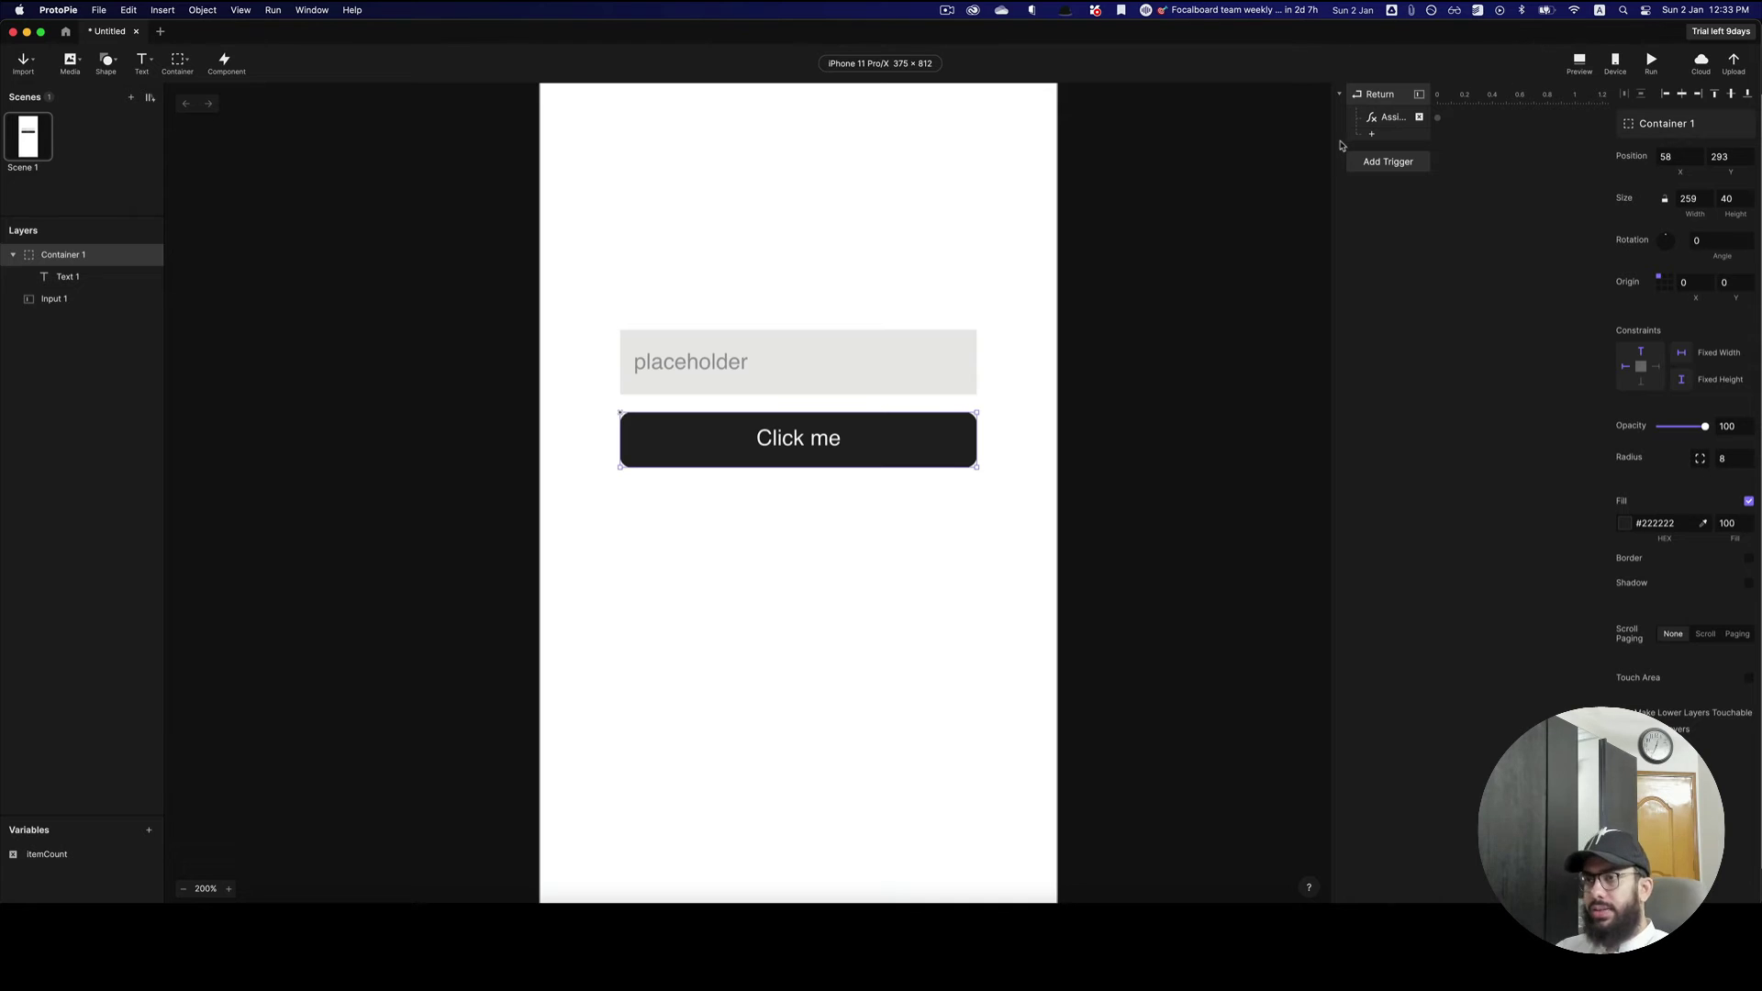
- Try to add a text layer reading 0 below the Click me button
key("t")
left_click(803, 601)
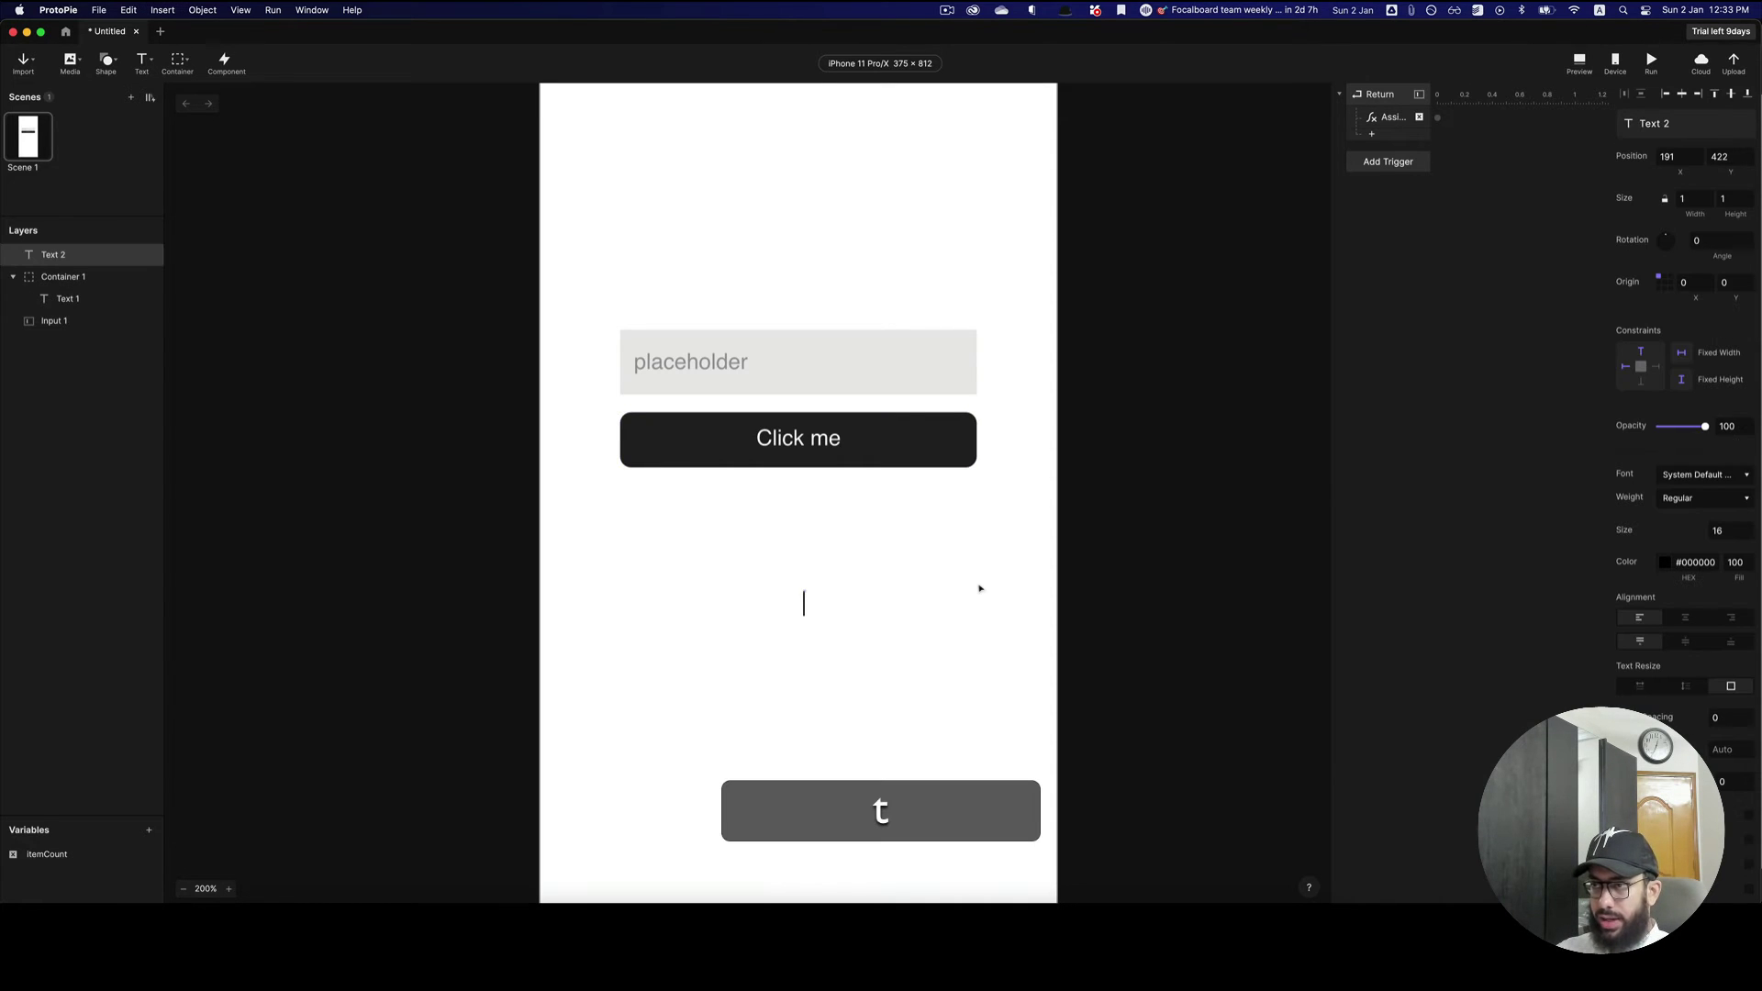
type("0")
key("Escape")
key("Escape")
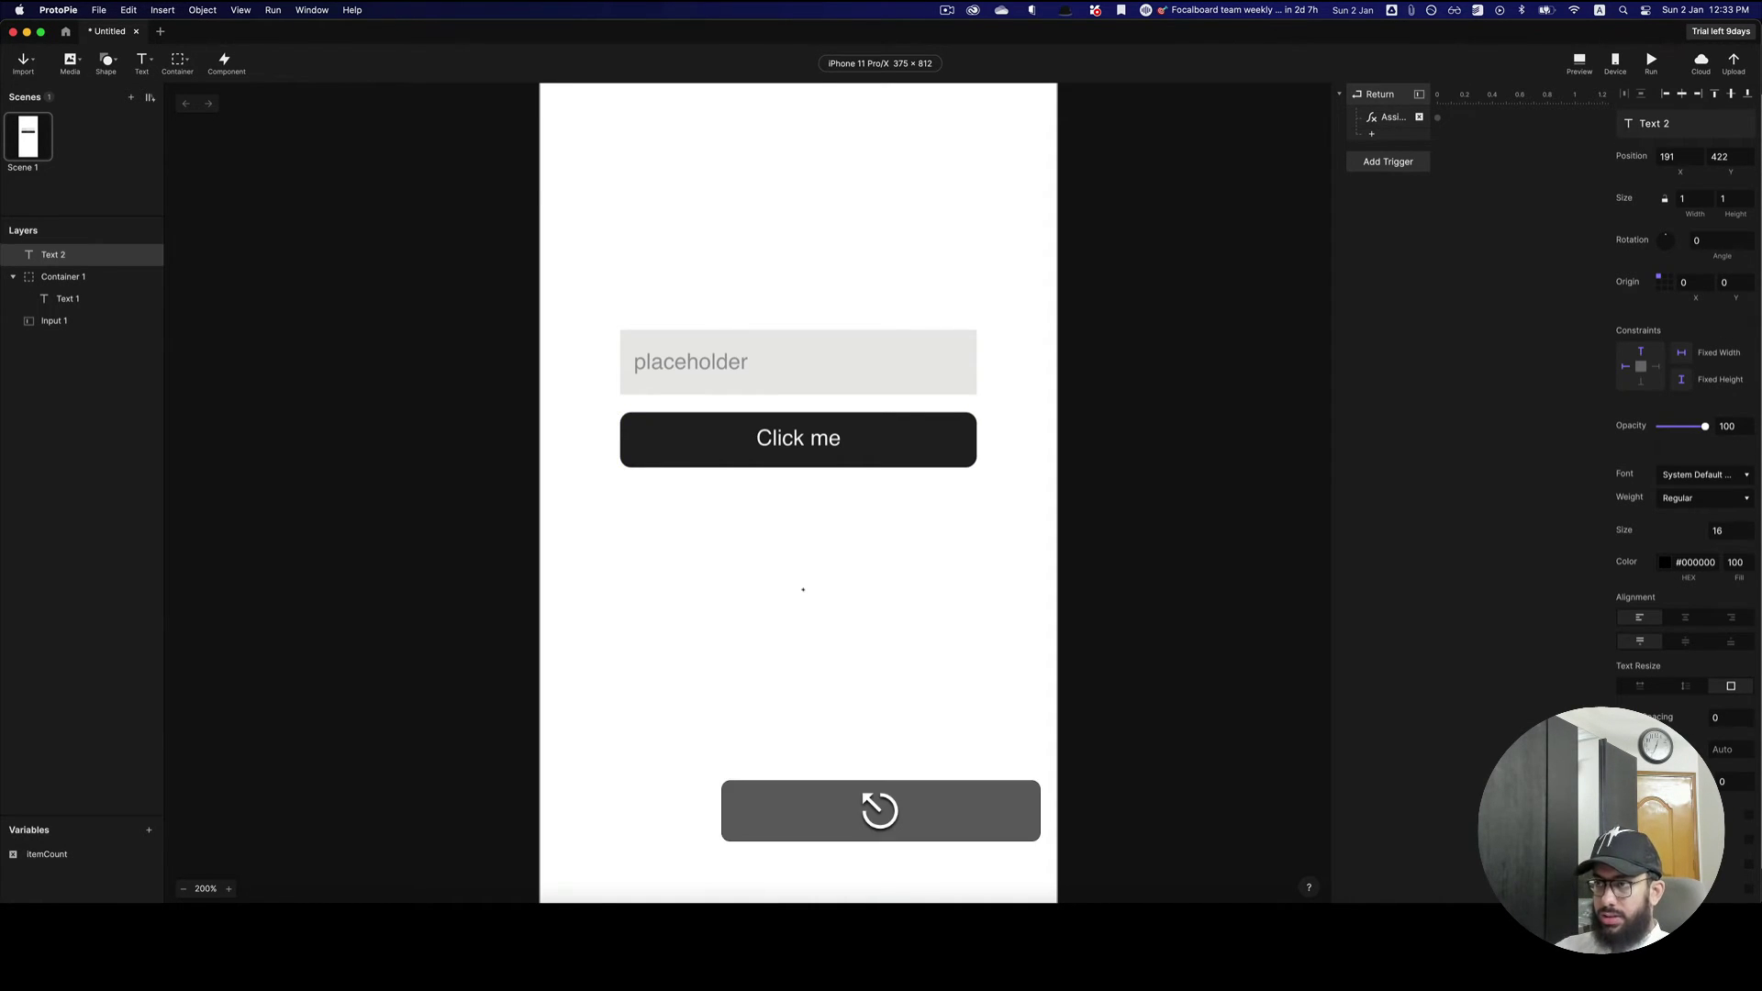
- Add a text layer reading 0 below the Click me button at X 186, Y 415.5
key("t")
left_click(795, 593)
type("0")
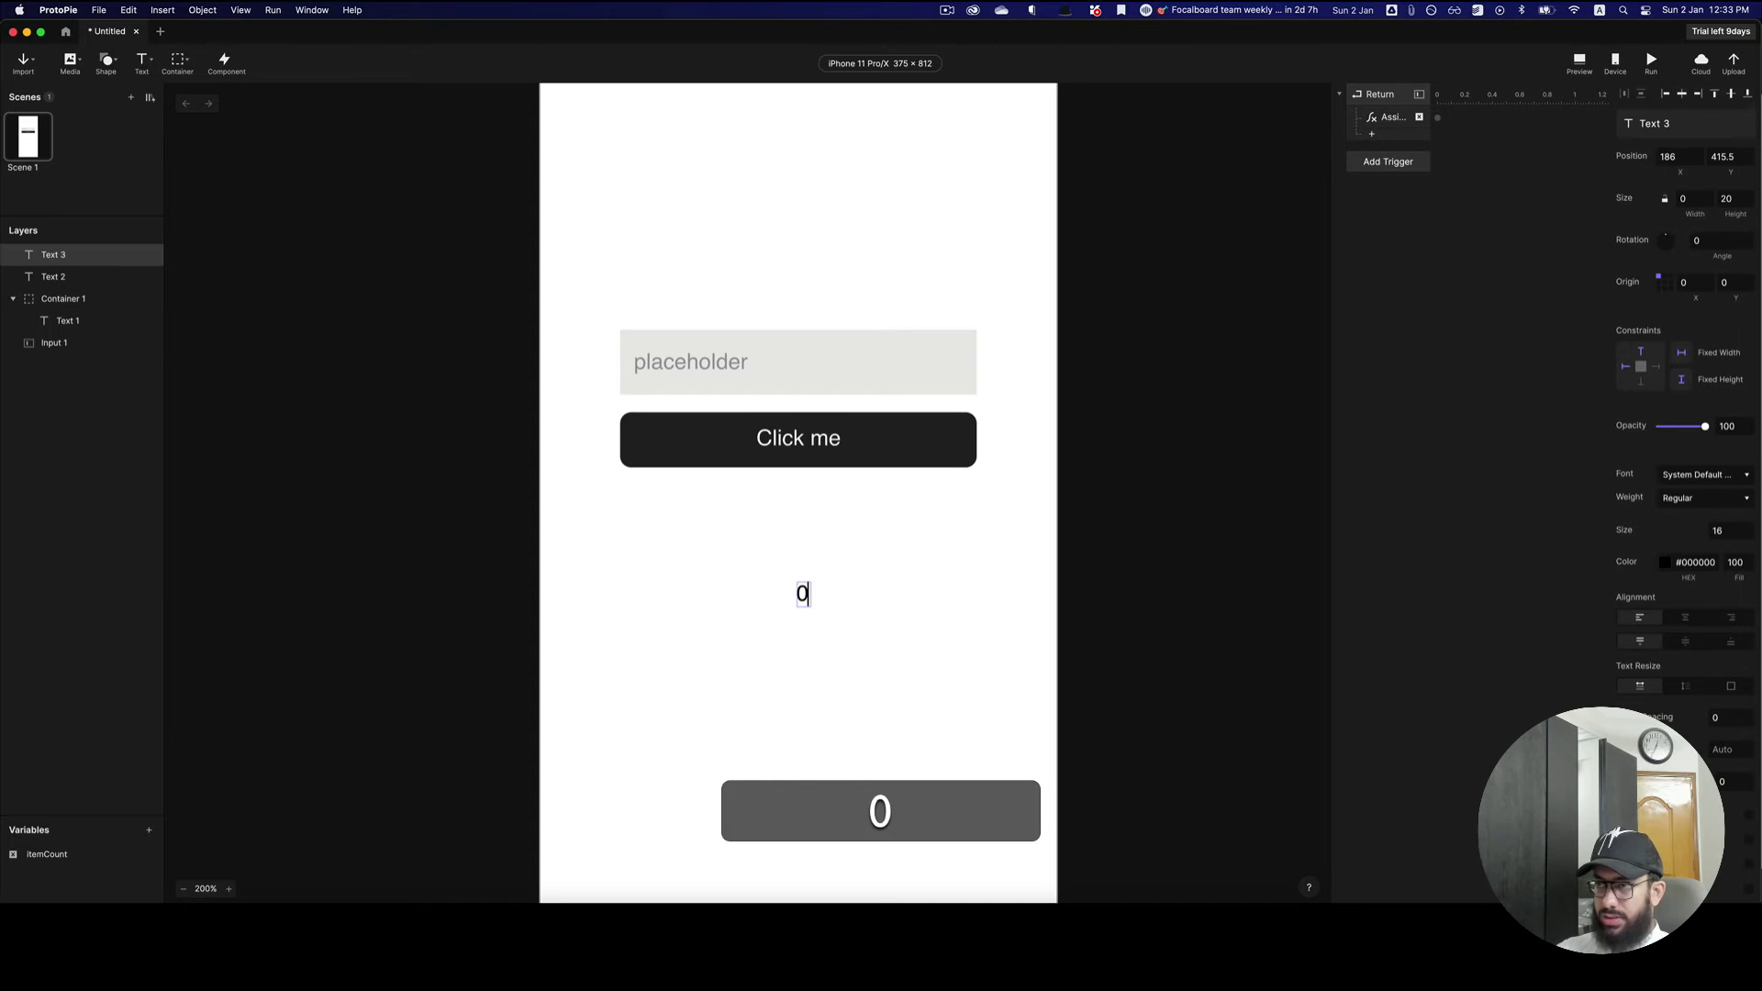
key("Escape")
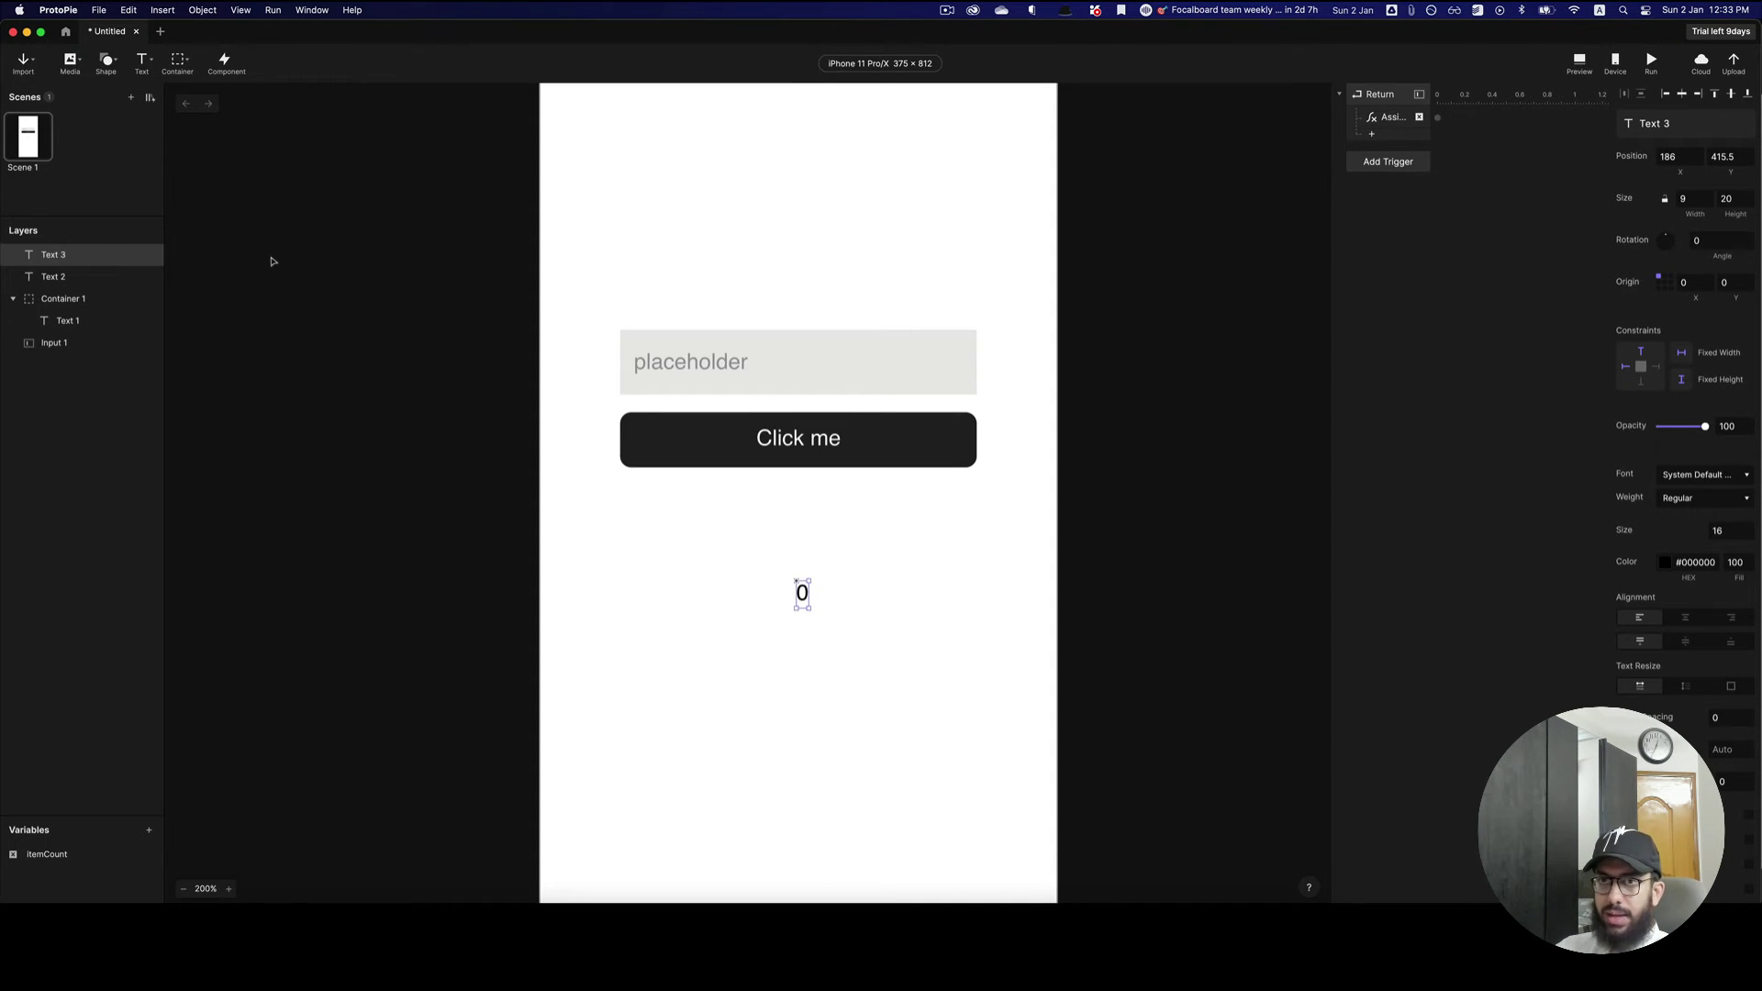
- Rename the text layer reading 0 as myNumber
key("Return")
key("Escape")
key("super+r")
key("shift+super+r")
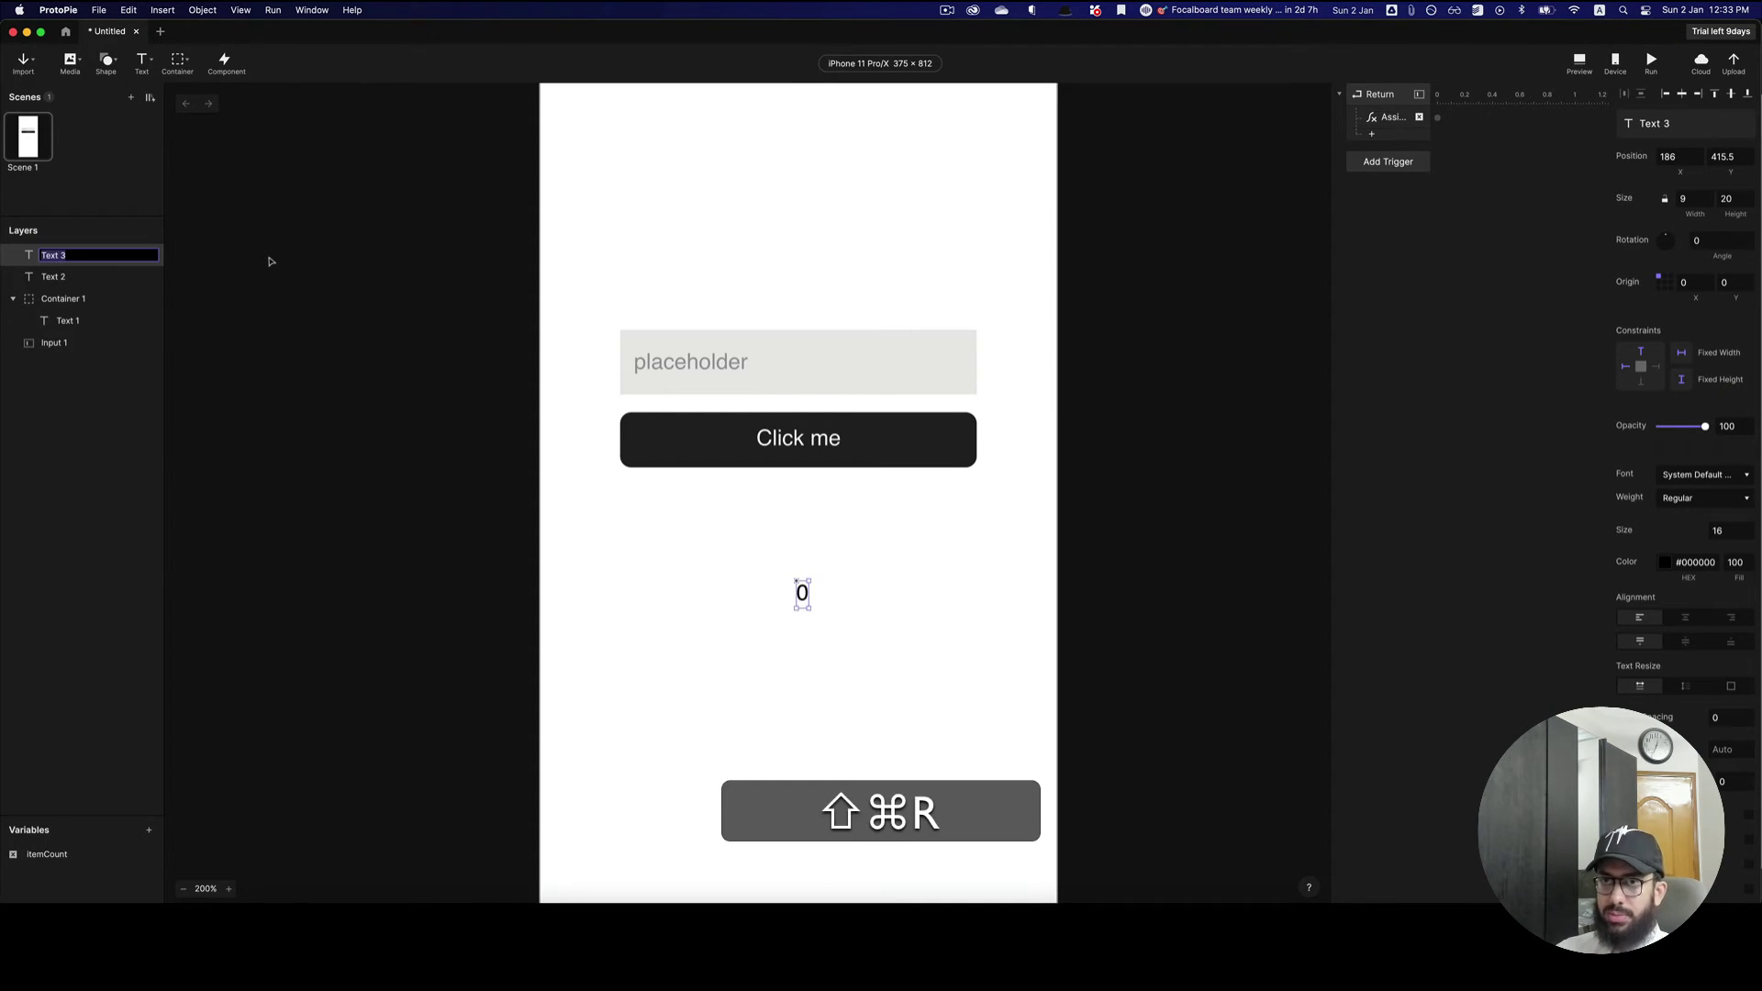
type("myC")
key("BackSpace")
type("Number")
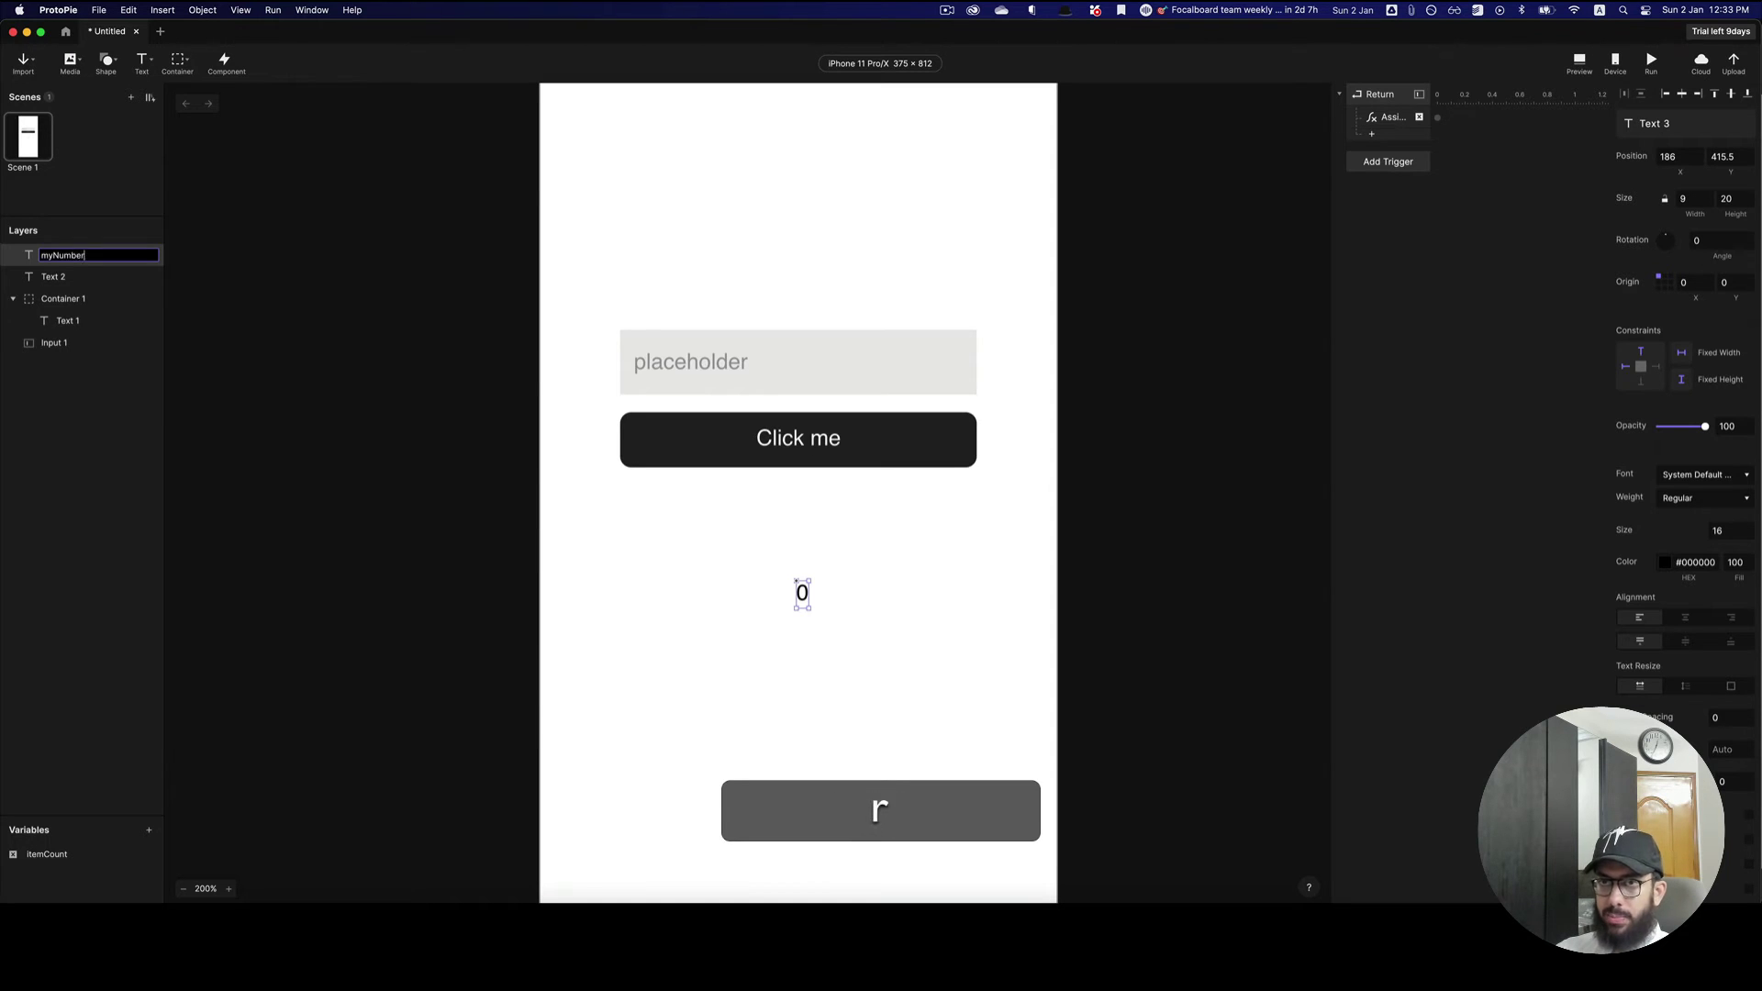
key("Return")
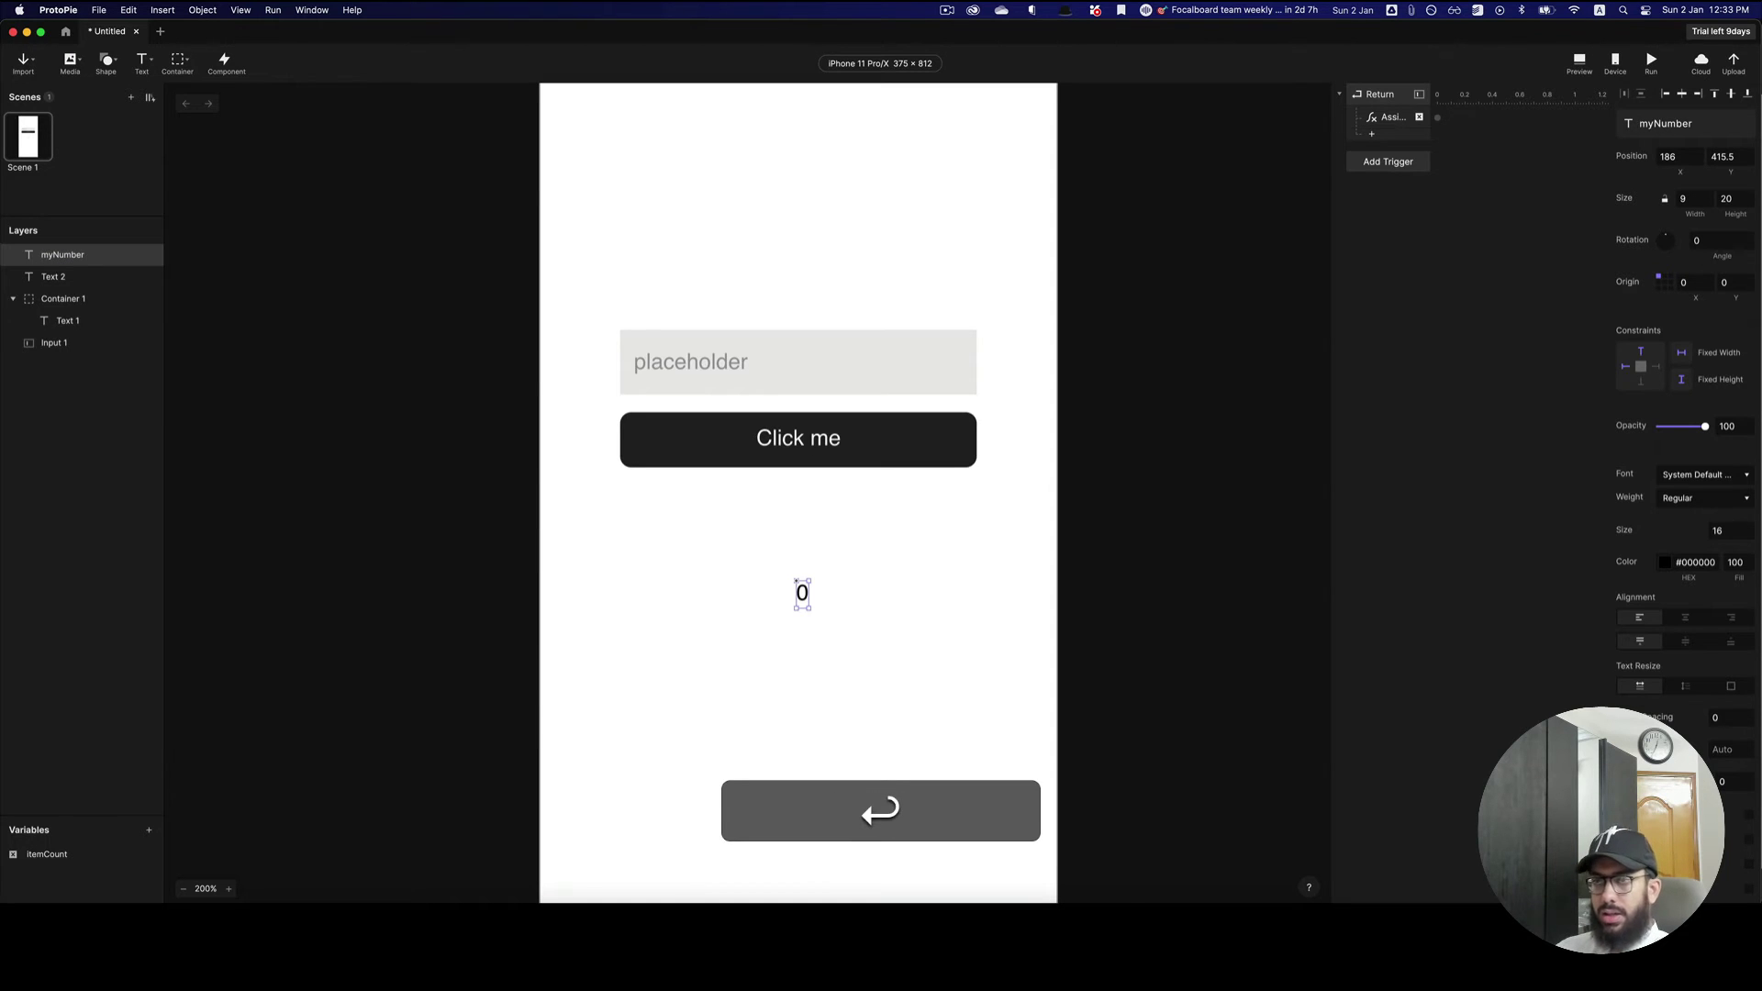
- Set the font size of the myNumber text layer to 40
left_click(1725, 527)
key("super+a")
type("4")
key("super+a")
key("super+4")
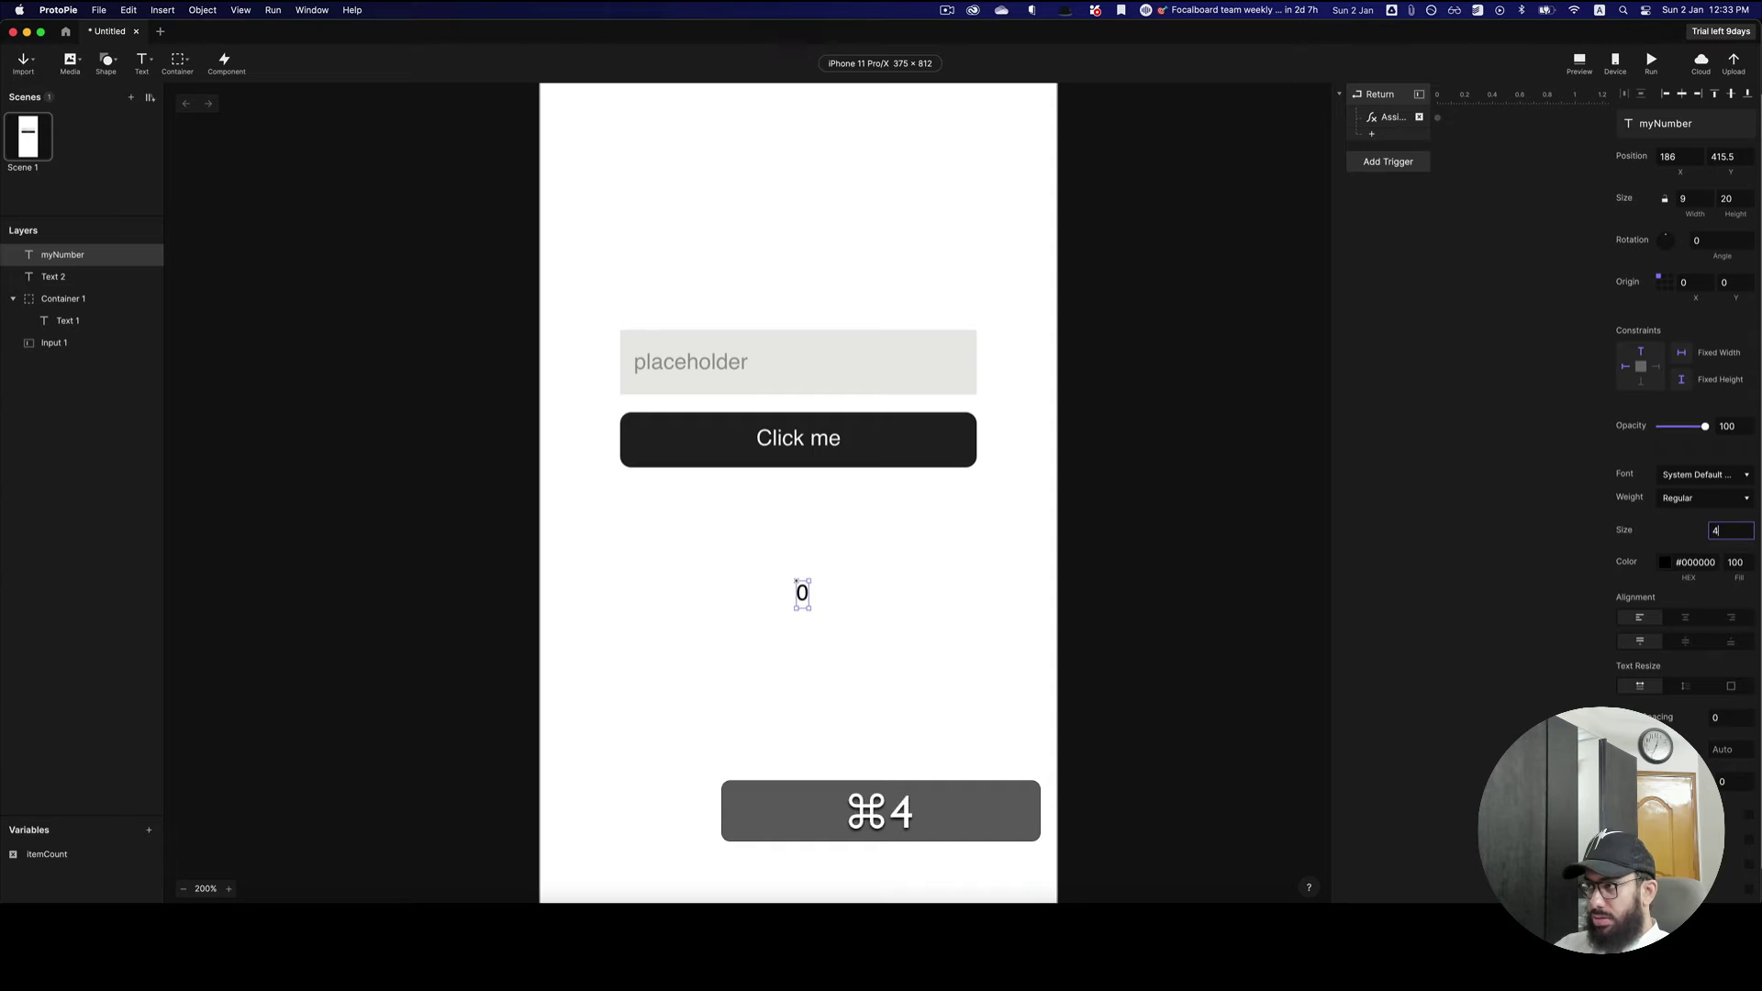
type("0")
key("Return")
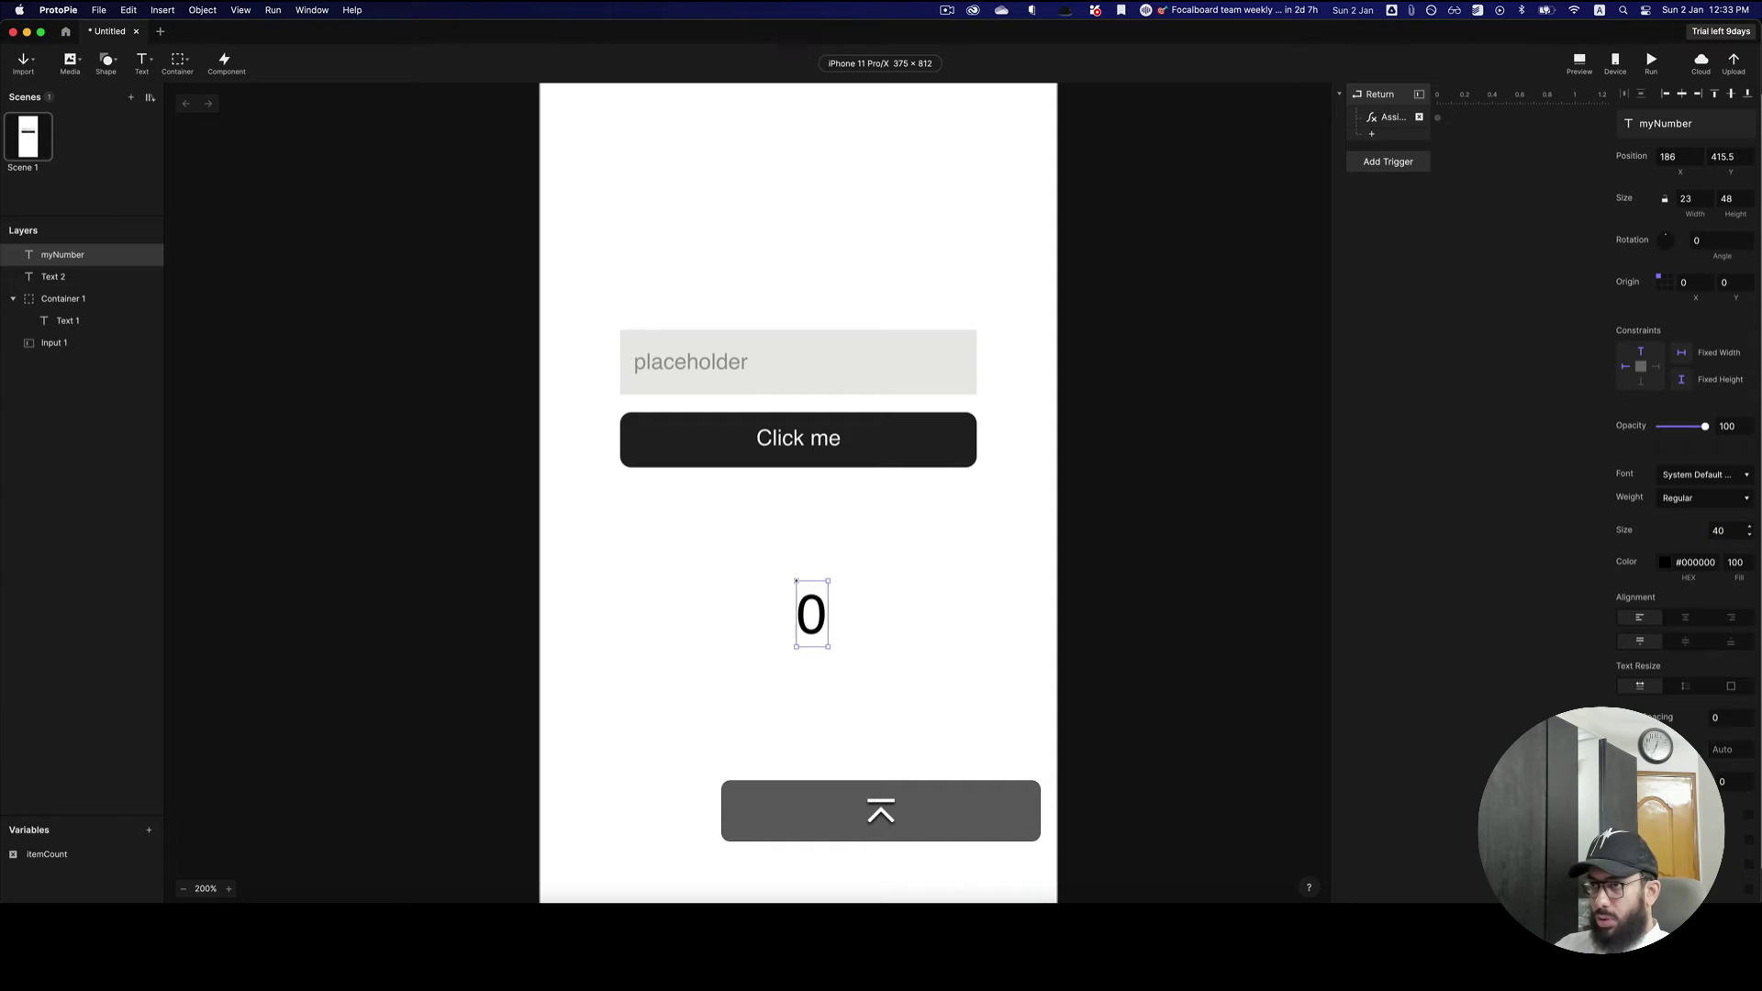
- Center-align the myNumber text and move it to X 187.5, Y 406 below the Click me button
left_click(1684, 618)
left_click_drag(804, 605, 798, 596)
left_click(904, 566)
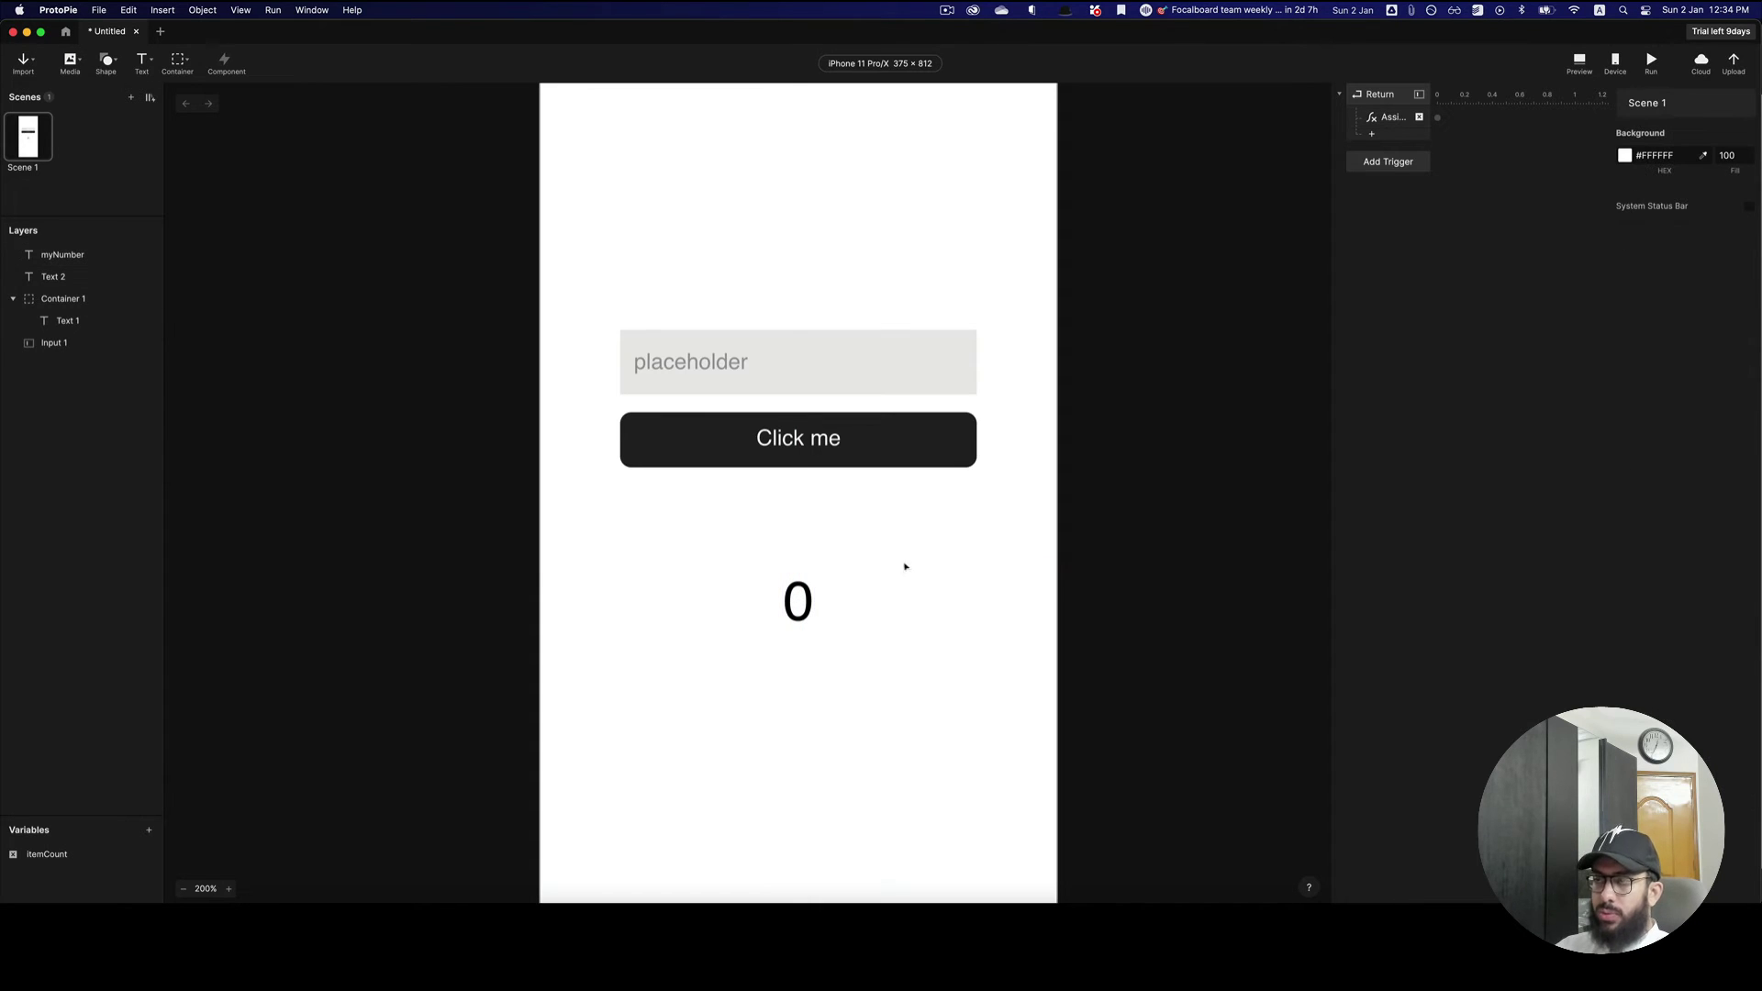
left_click(769, 377)
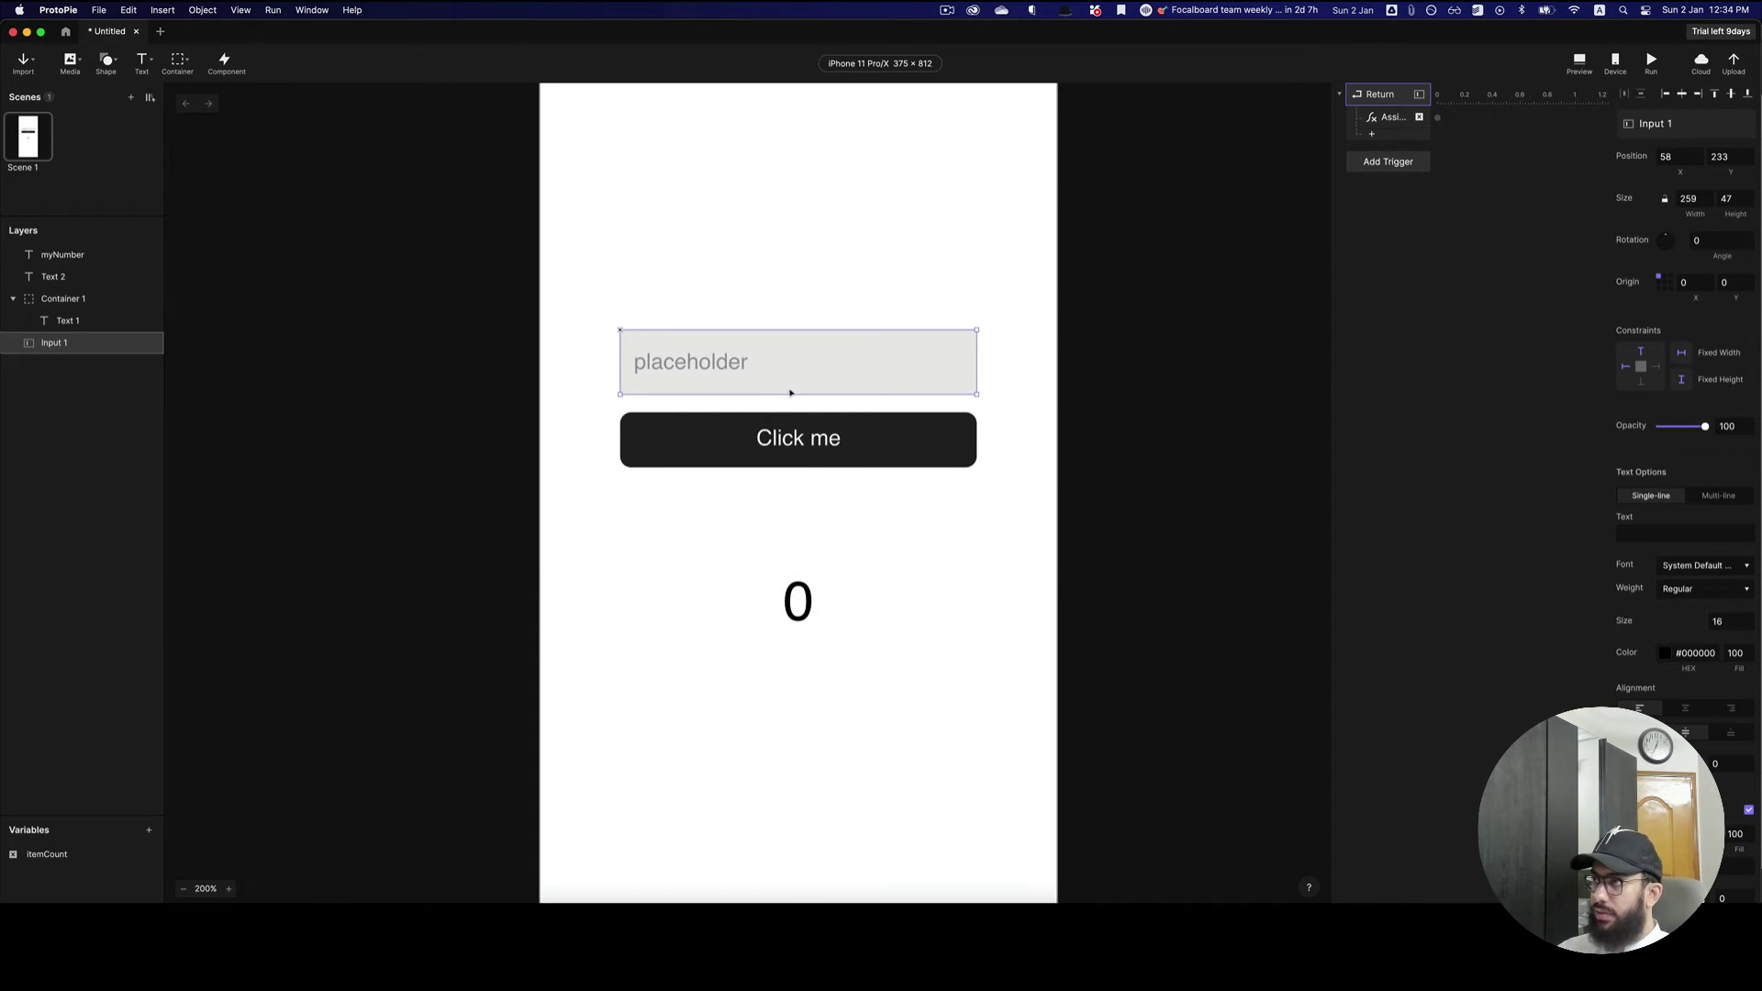
left_click(798, 596)
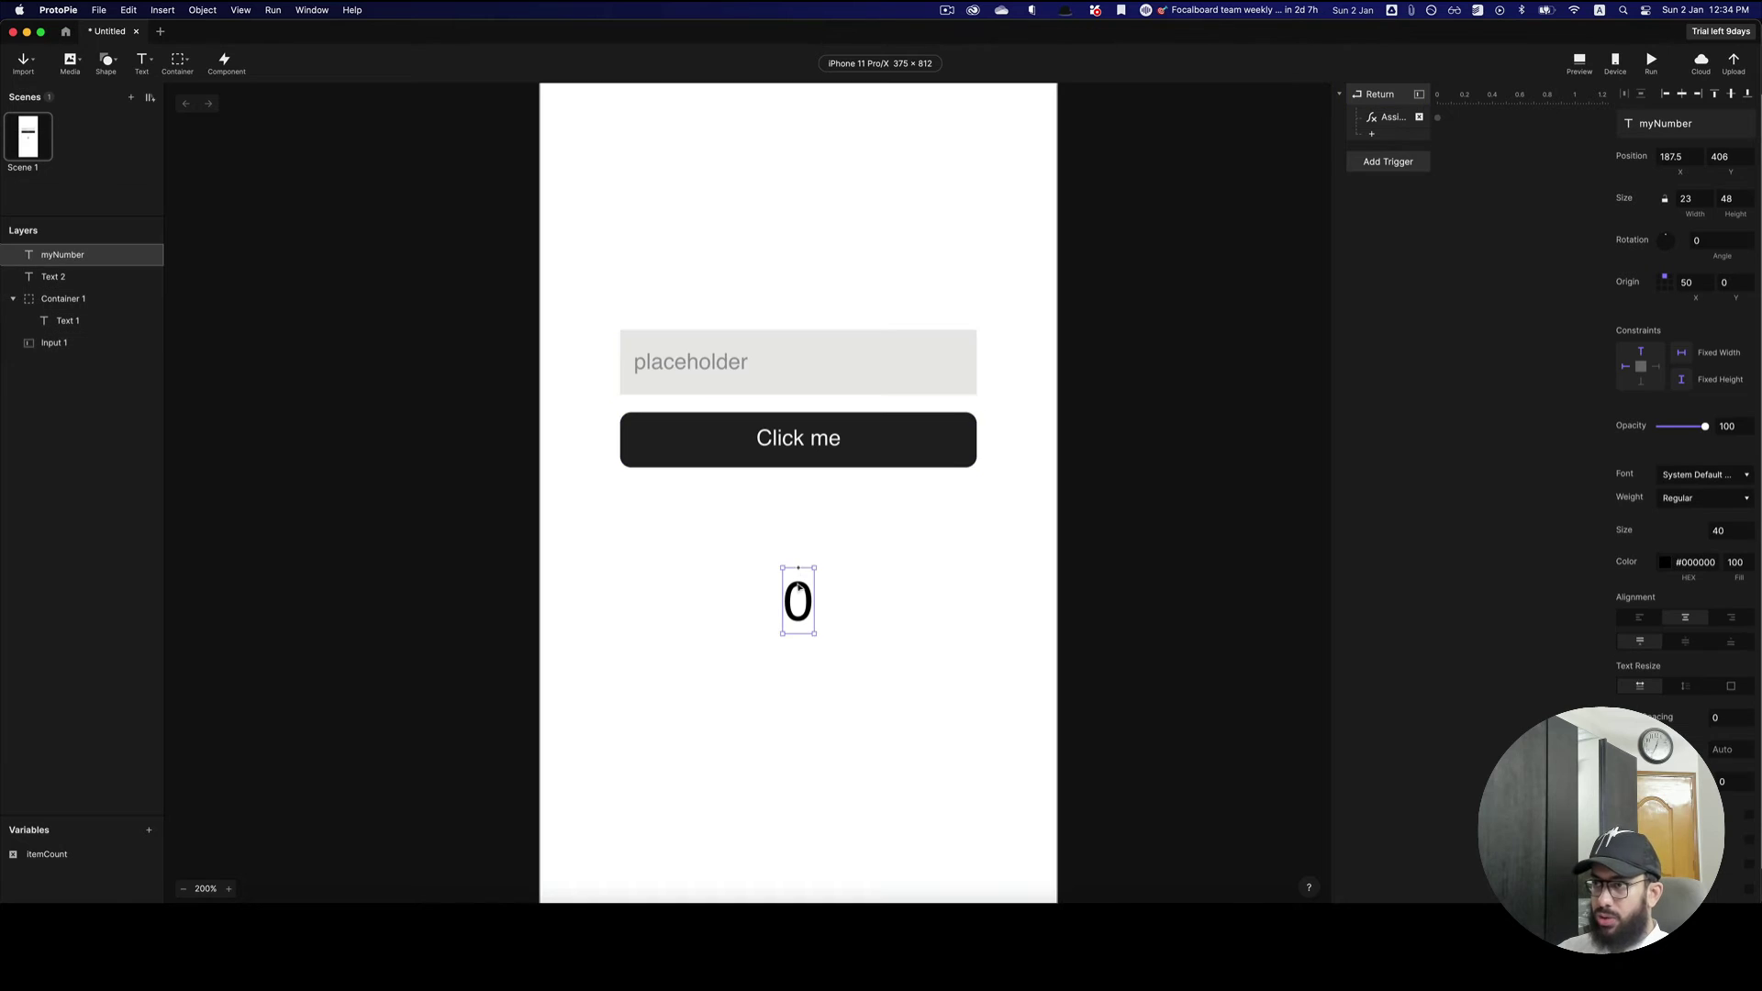
left_click(1357, 321)
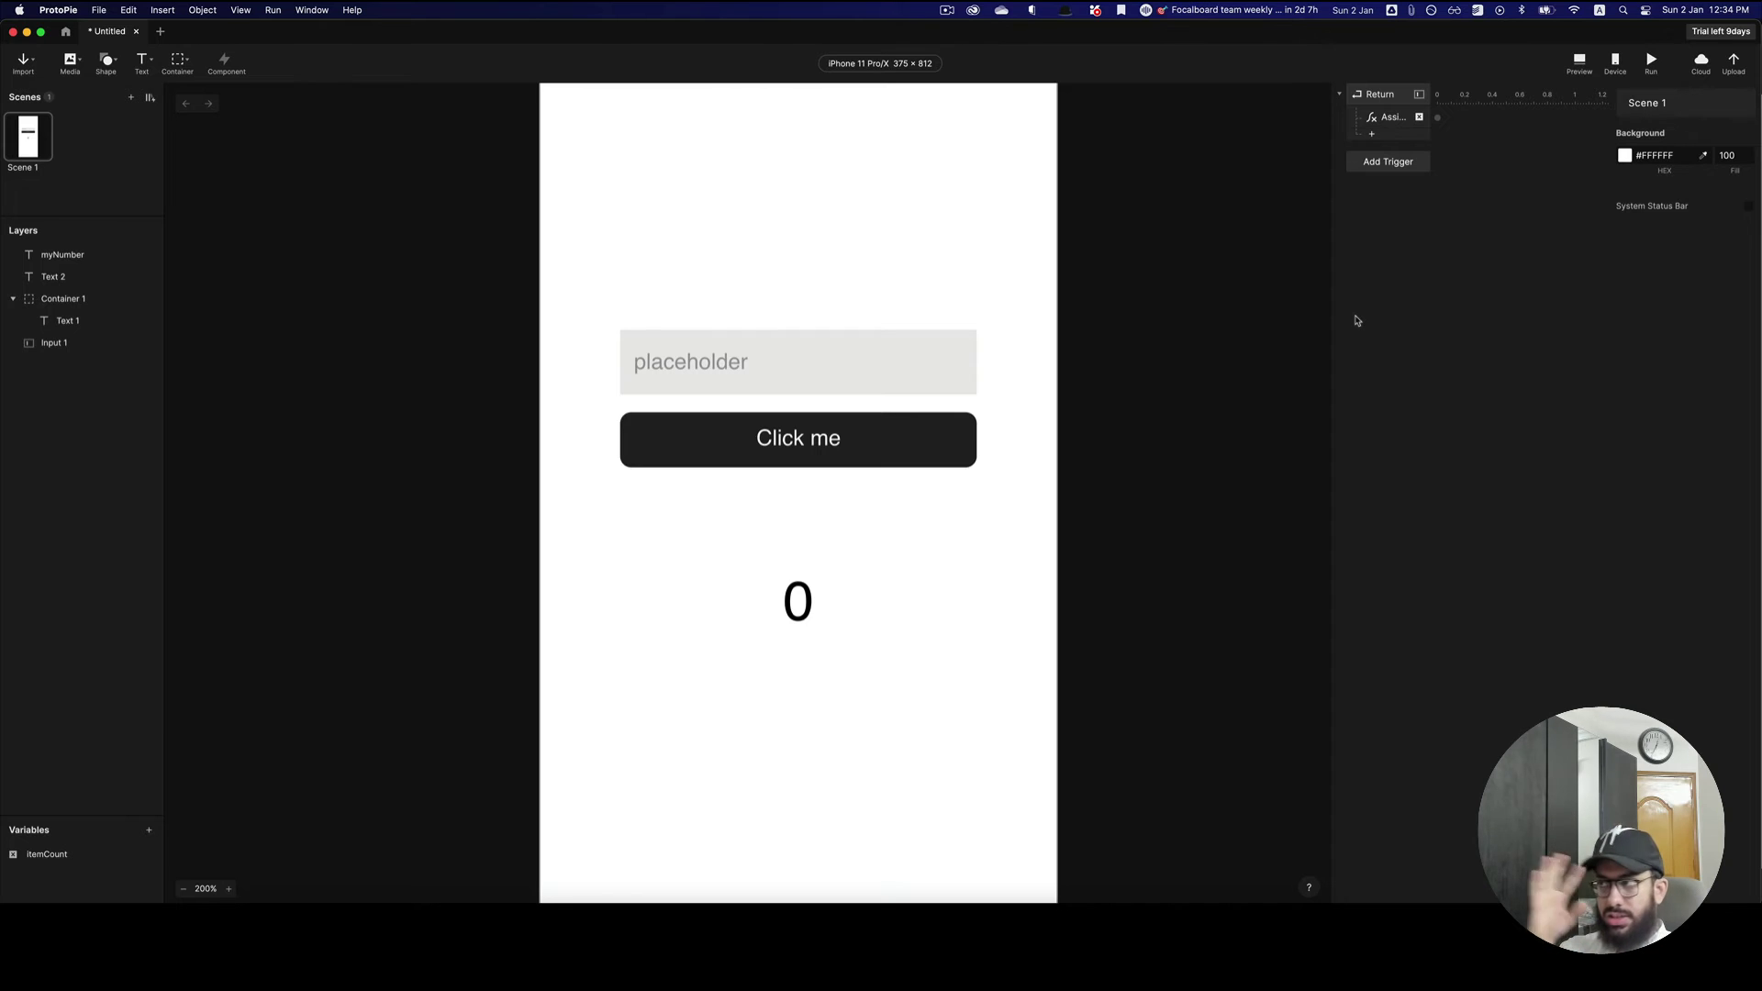
- Add a Detect trigger that watches the itemCount variable
left_click(1402, 171)
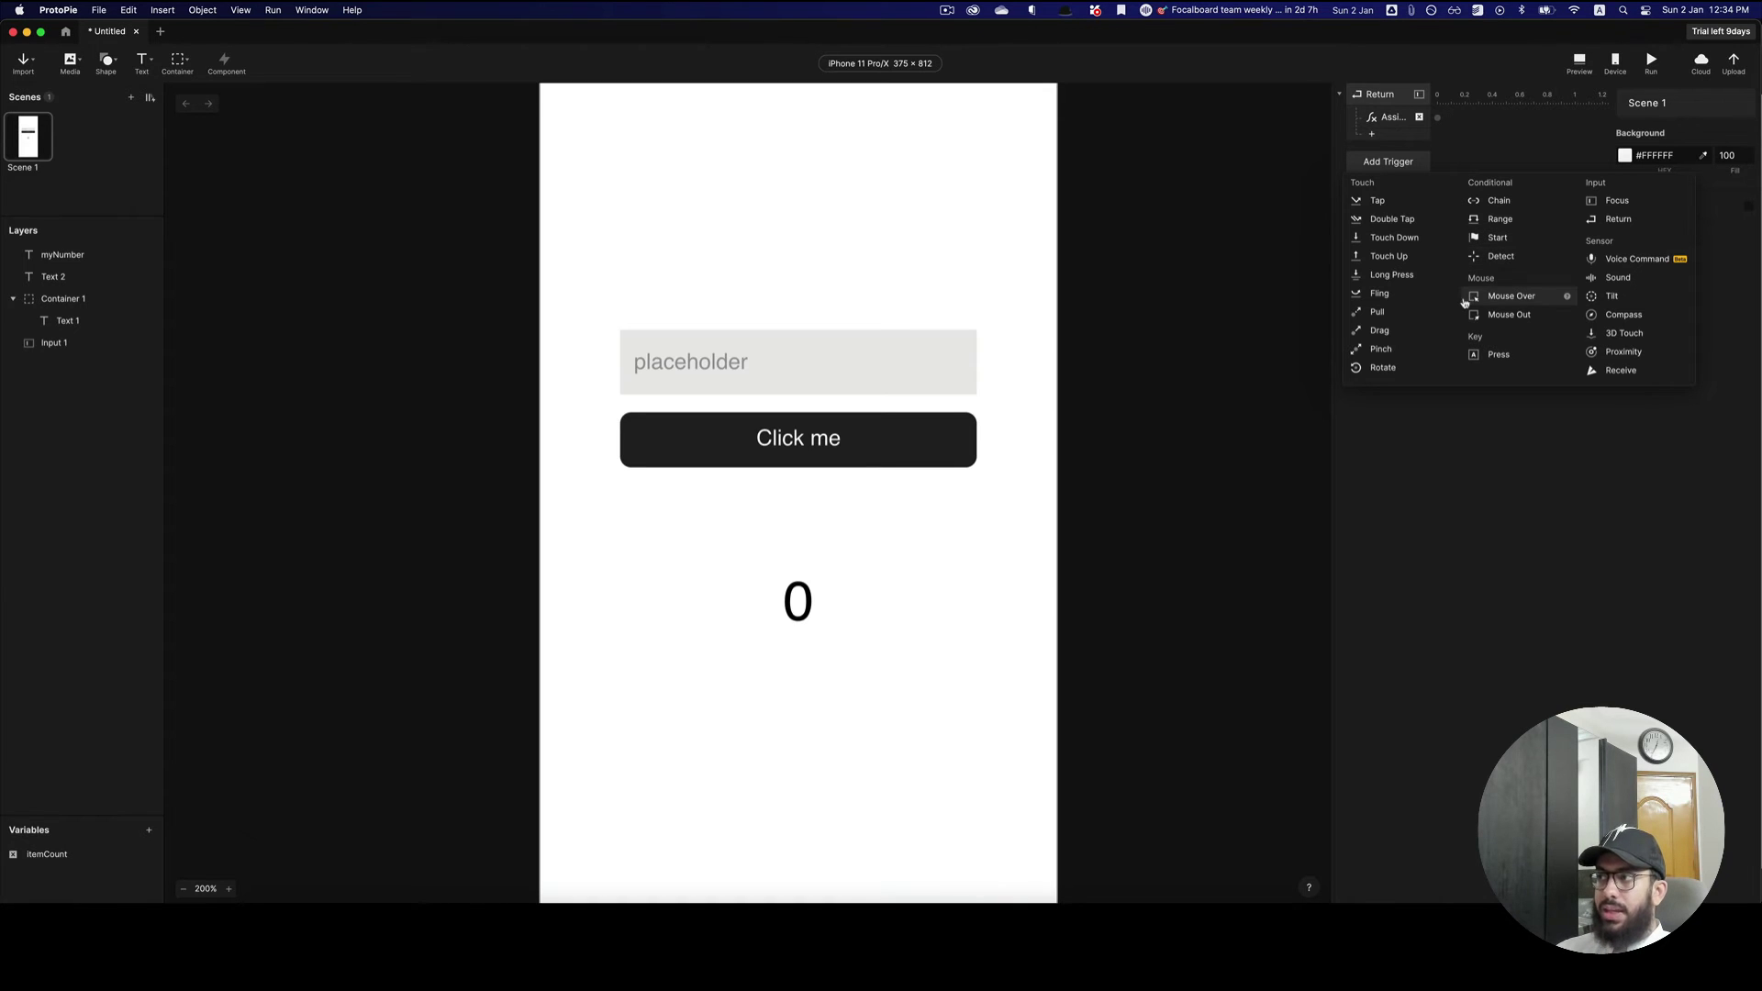
left_click(1501, 257)
left_click(1645, 125)
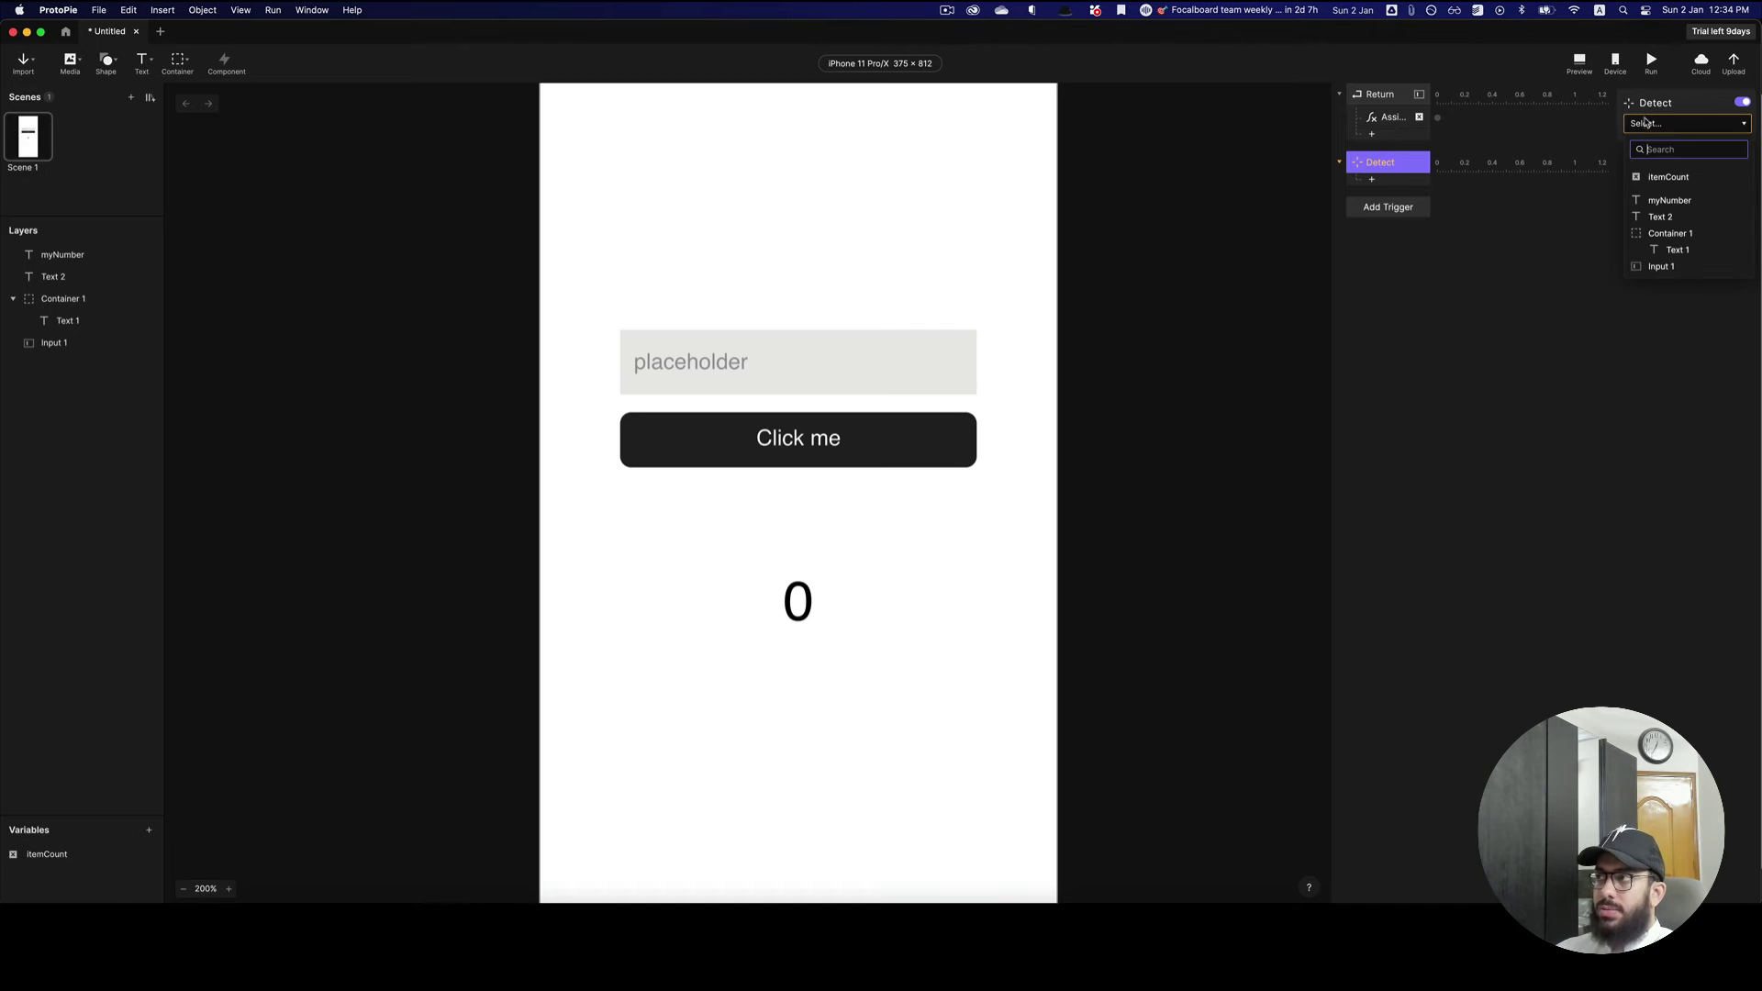
left_click(1658, 178)
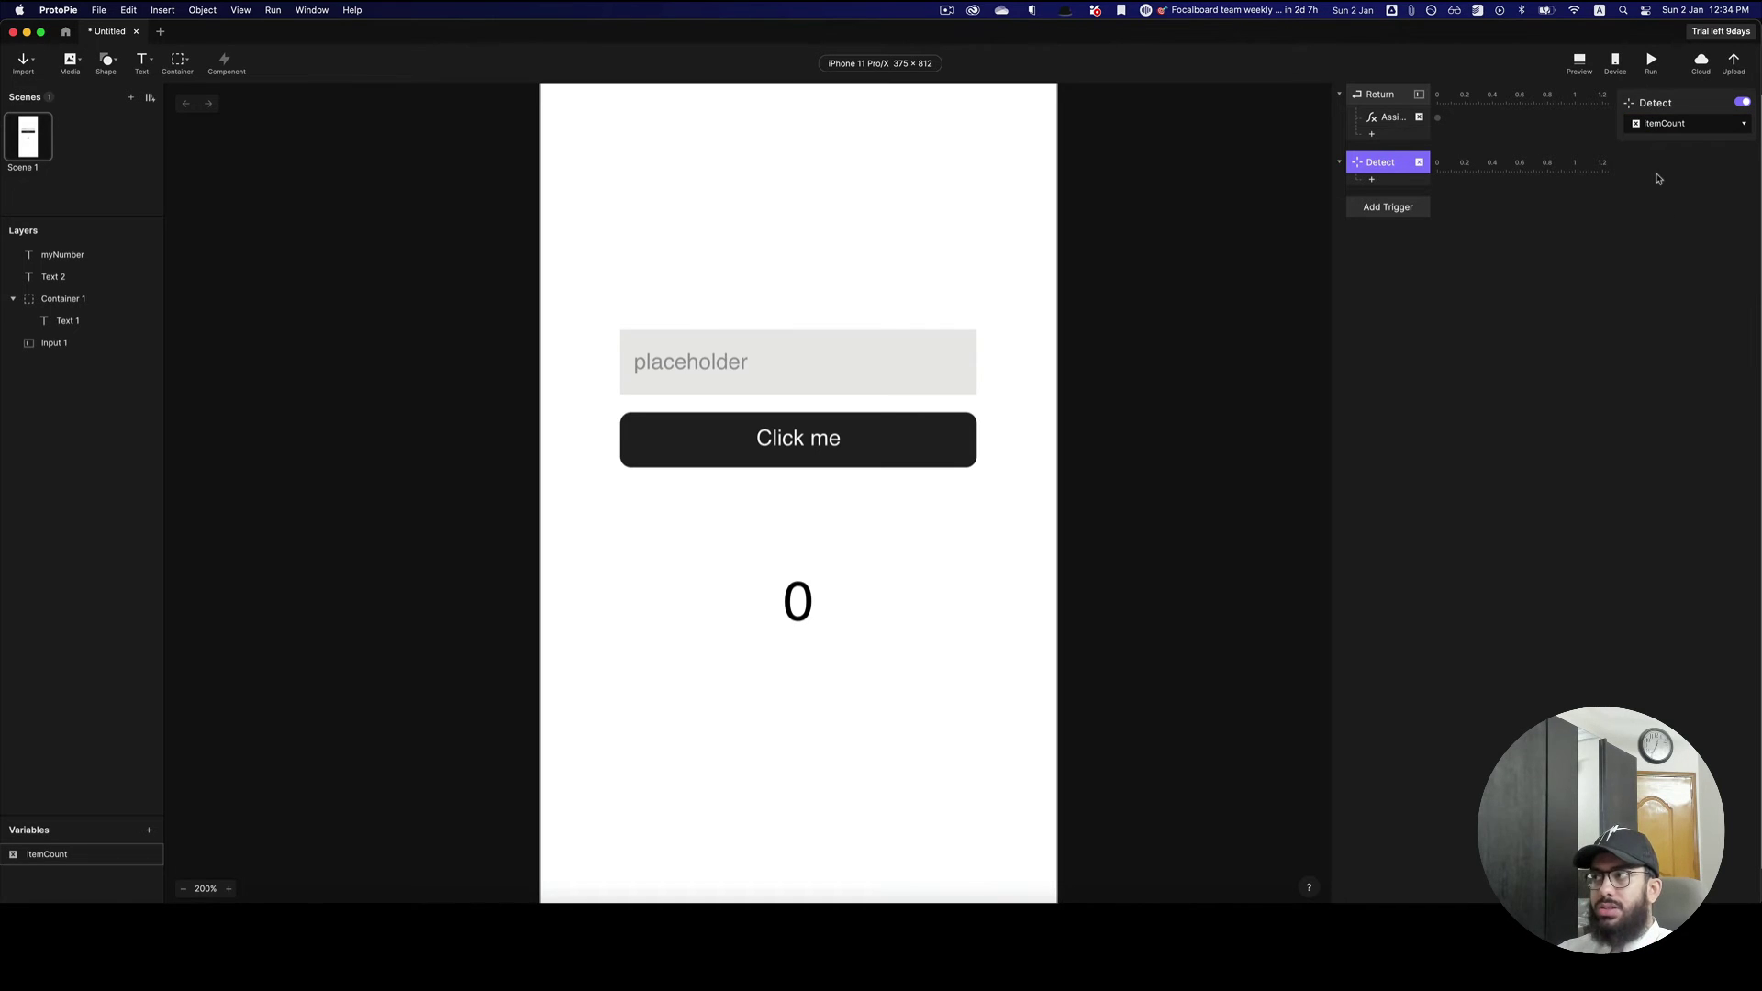
- Add a Text response under the Detect trigger, targeting the myNumber layer
left_click(1400, 183)
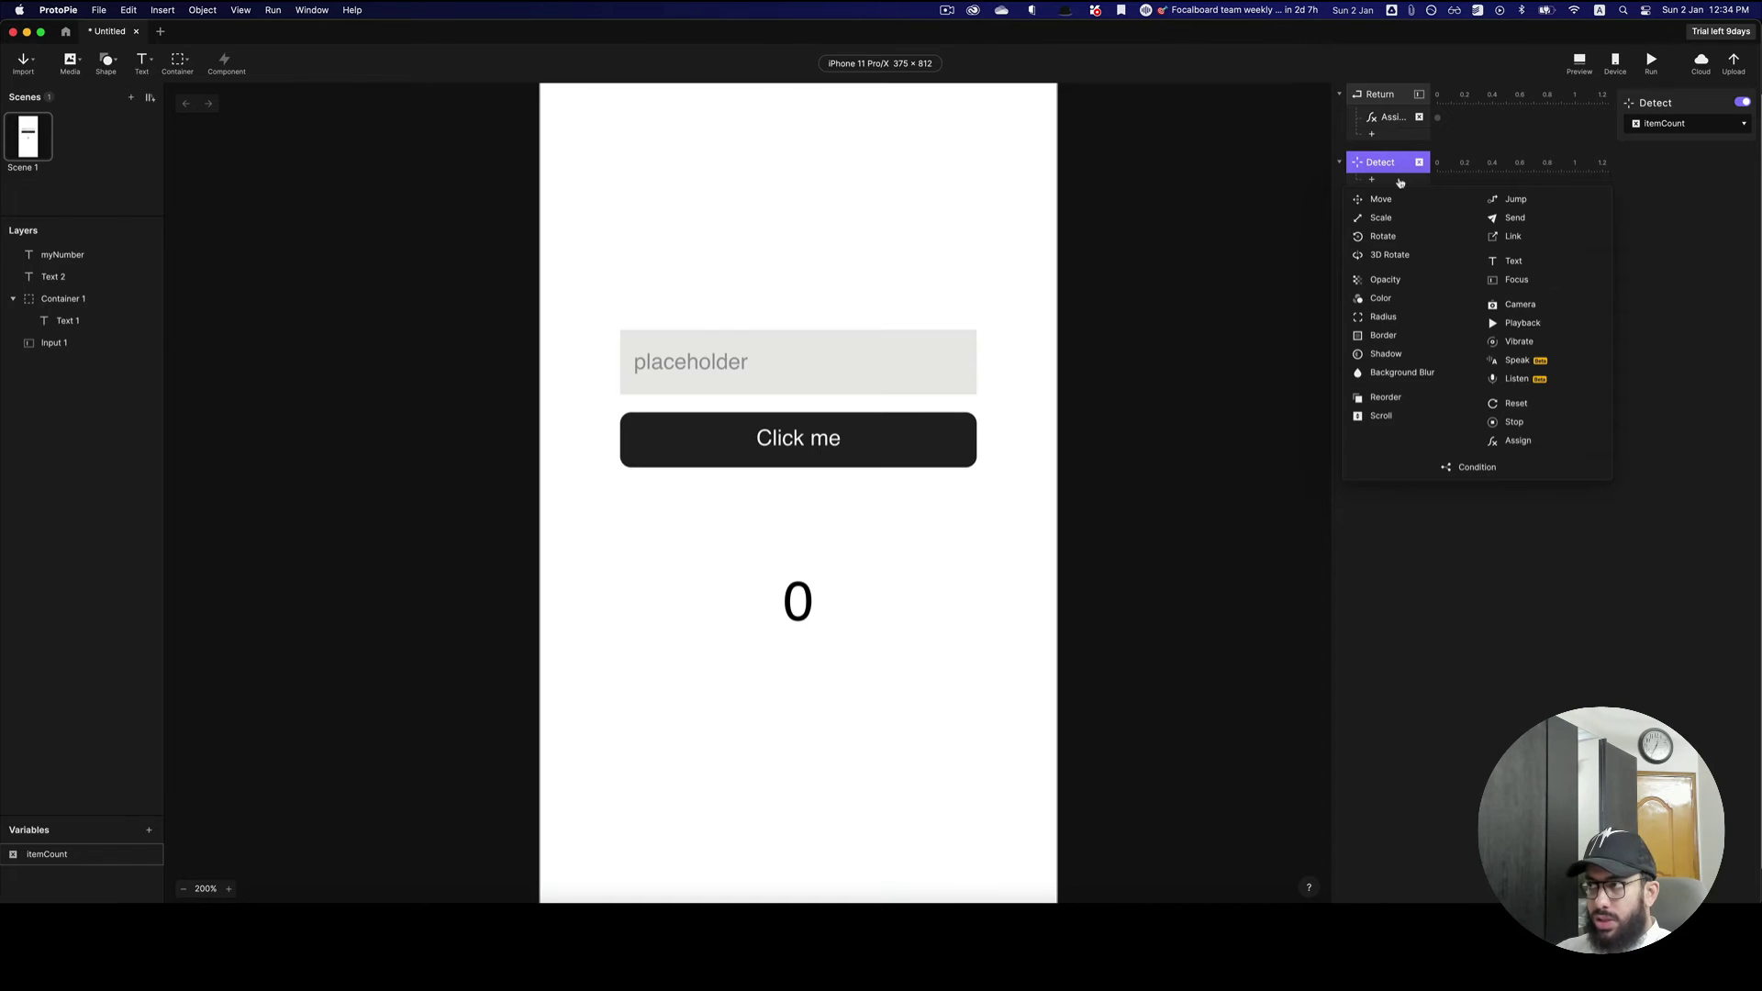
left_click(1514, 261)
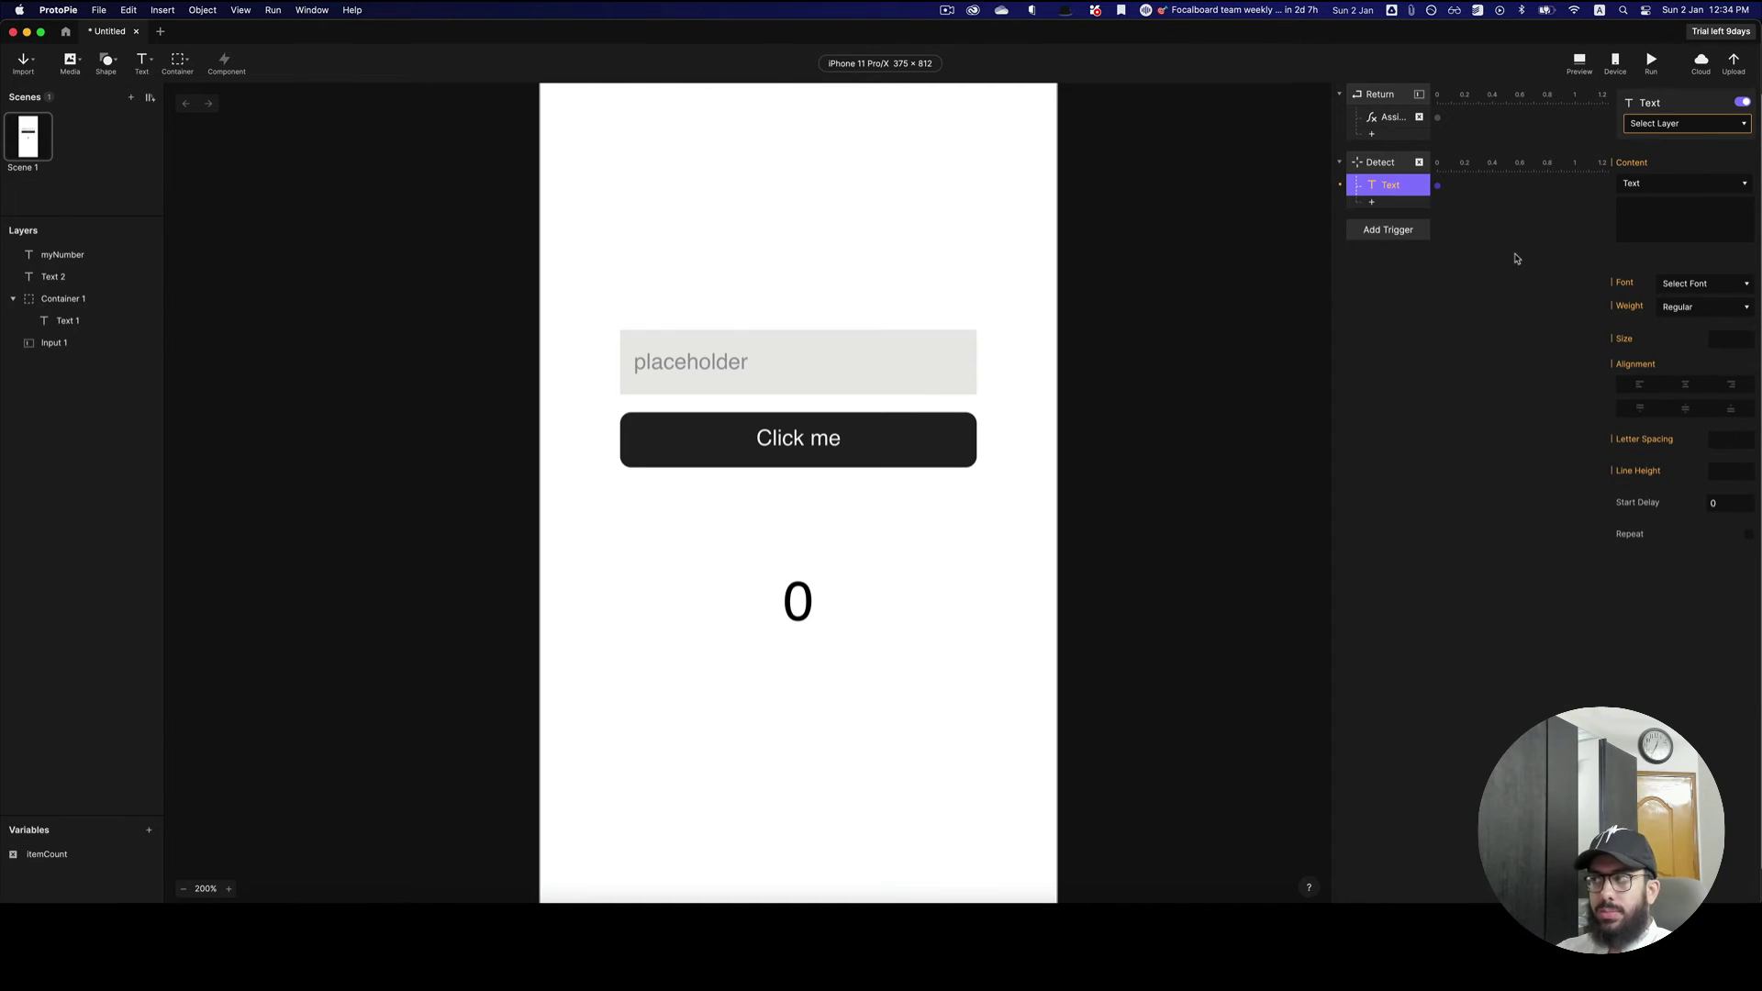
left_click(1691, 127)
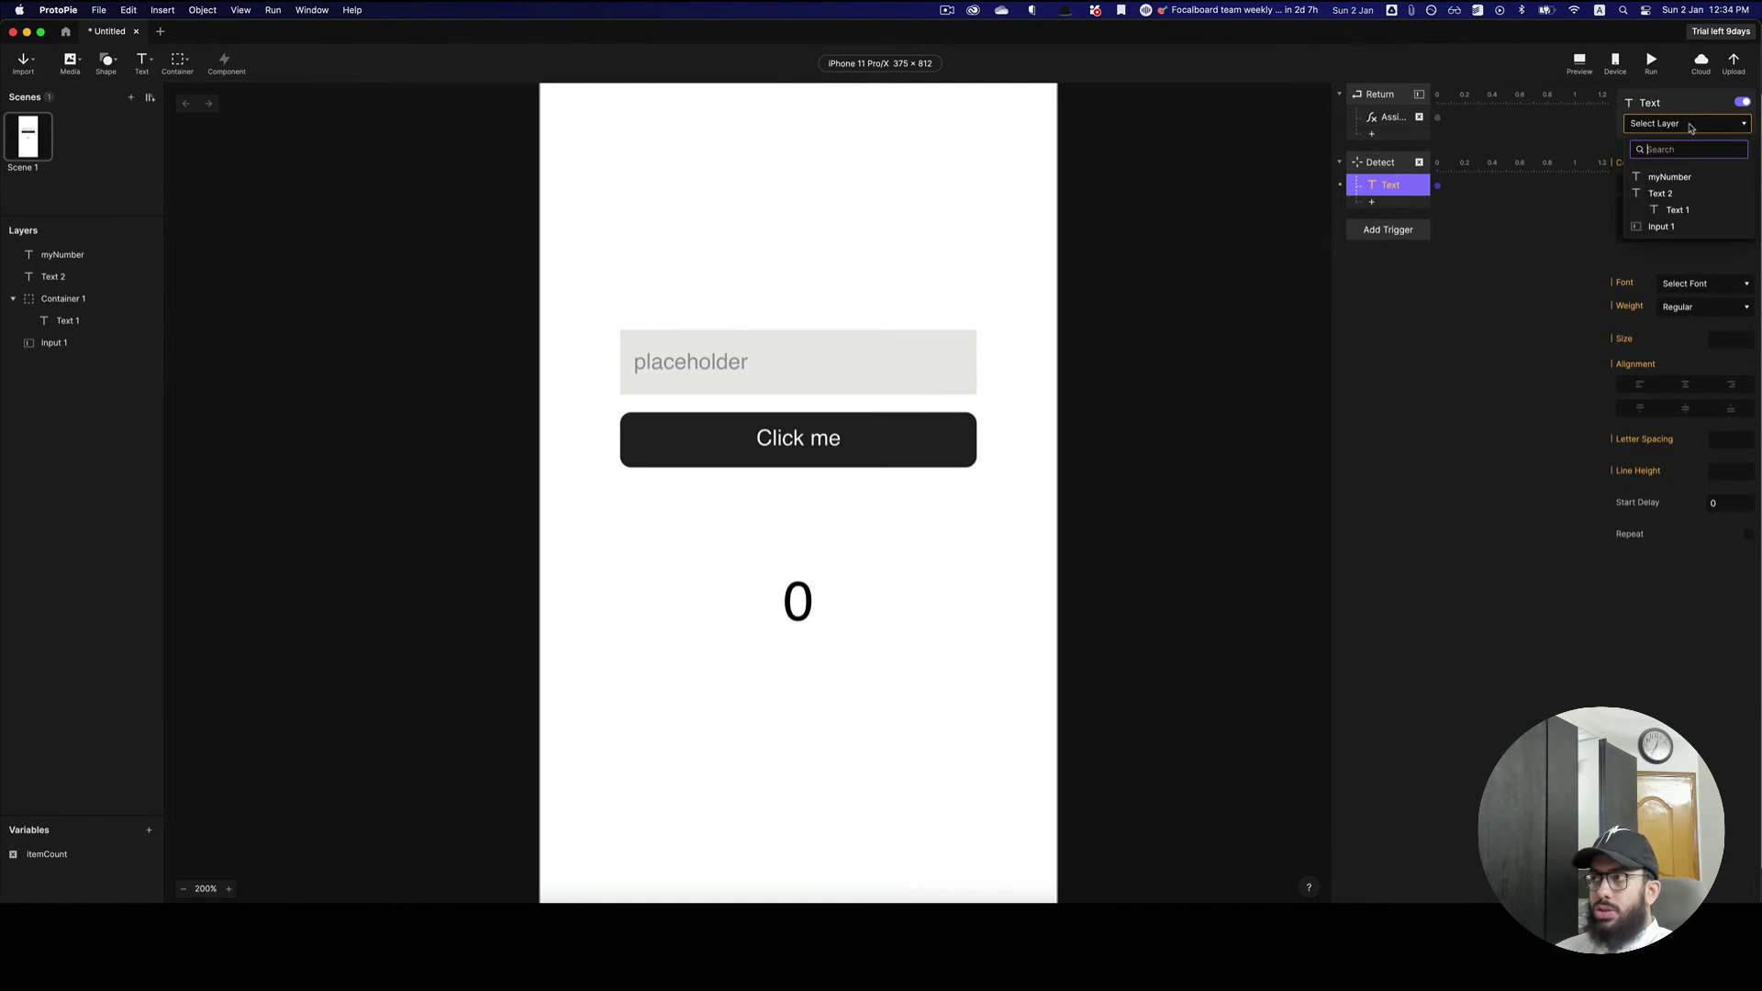
left_click(1672, 177)
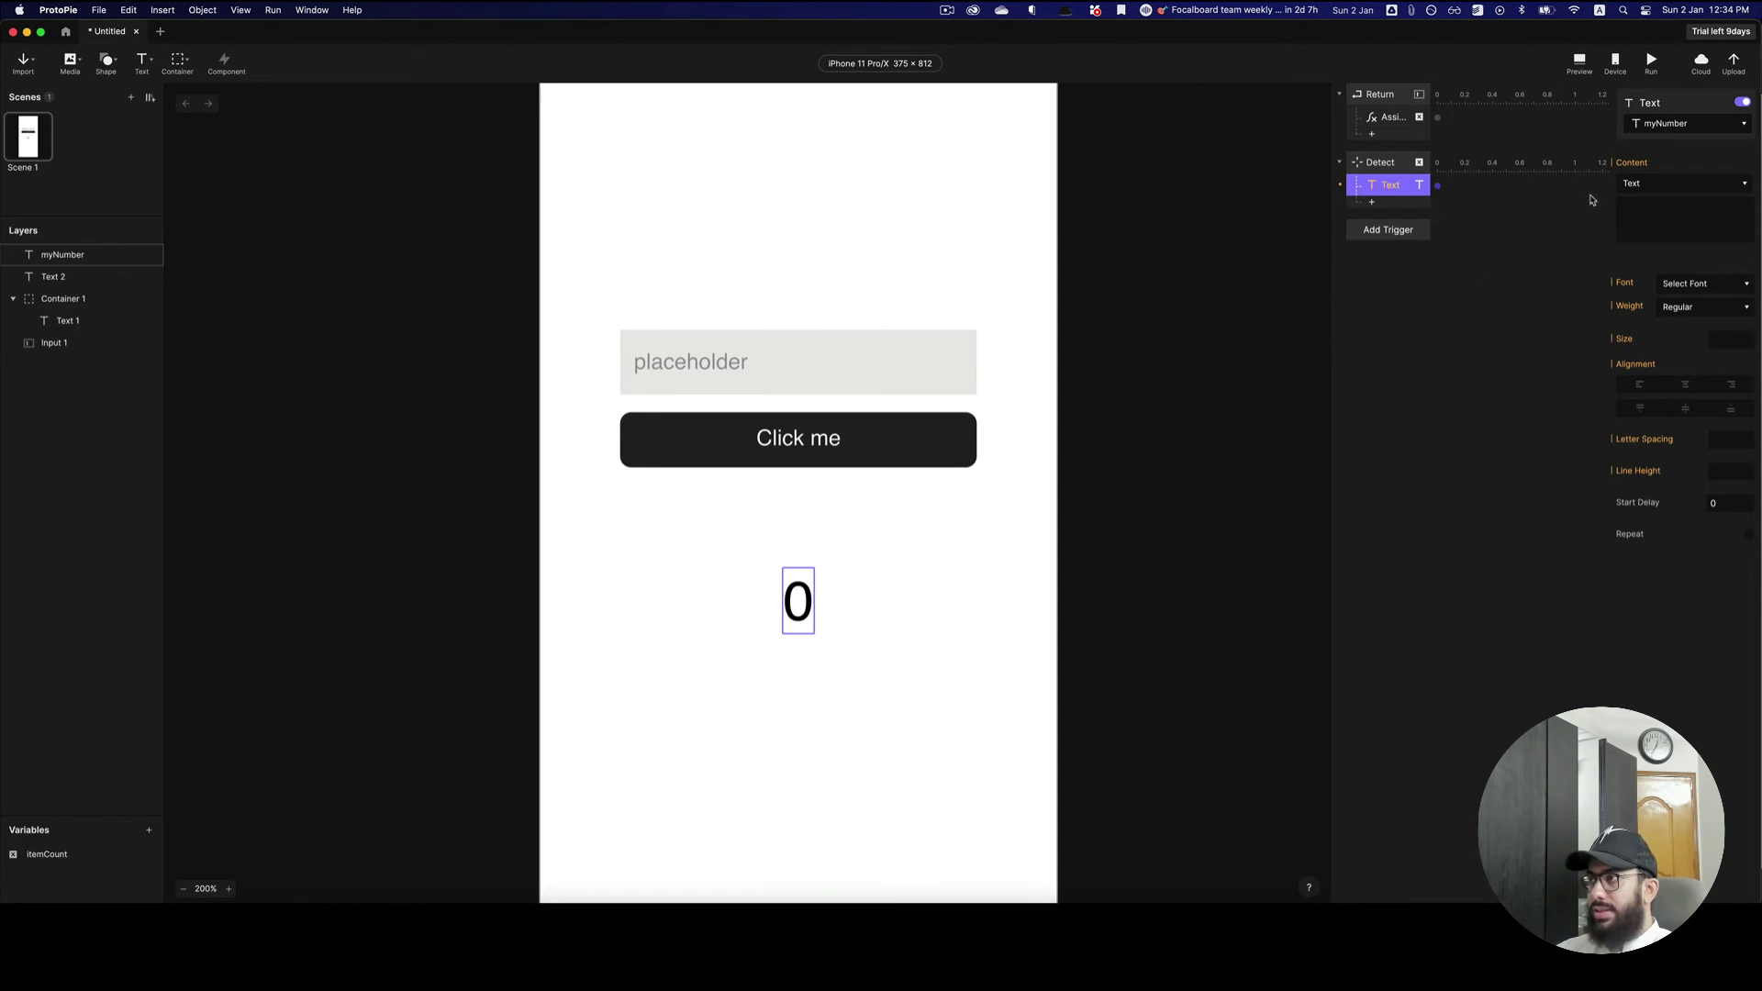
- Set the Text response's content to a formula using the itemCount variable
left_click(1643, 182)
left_click(1666, 197)
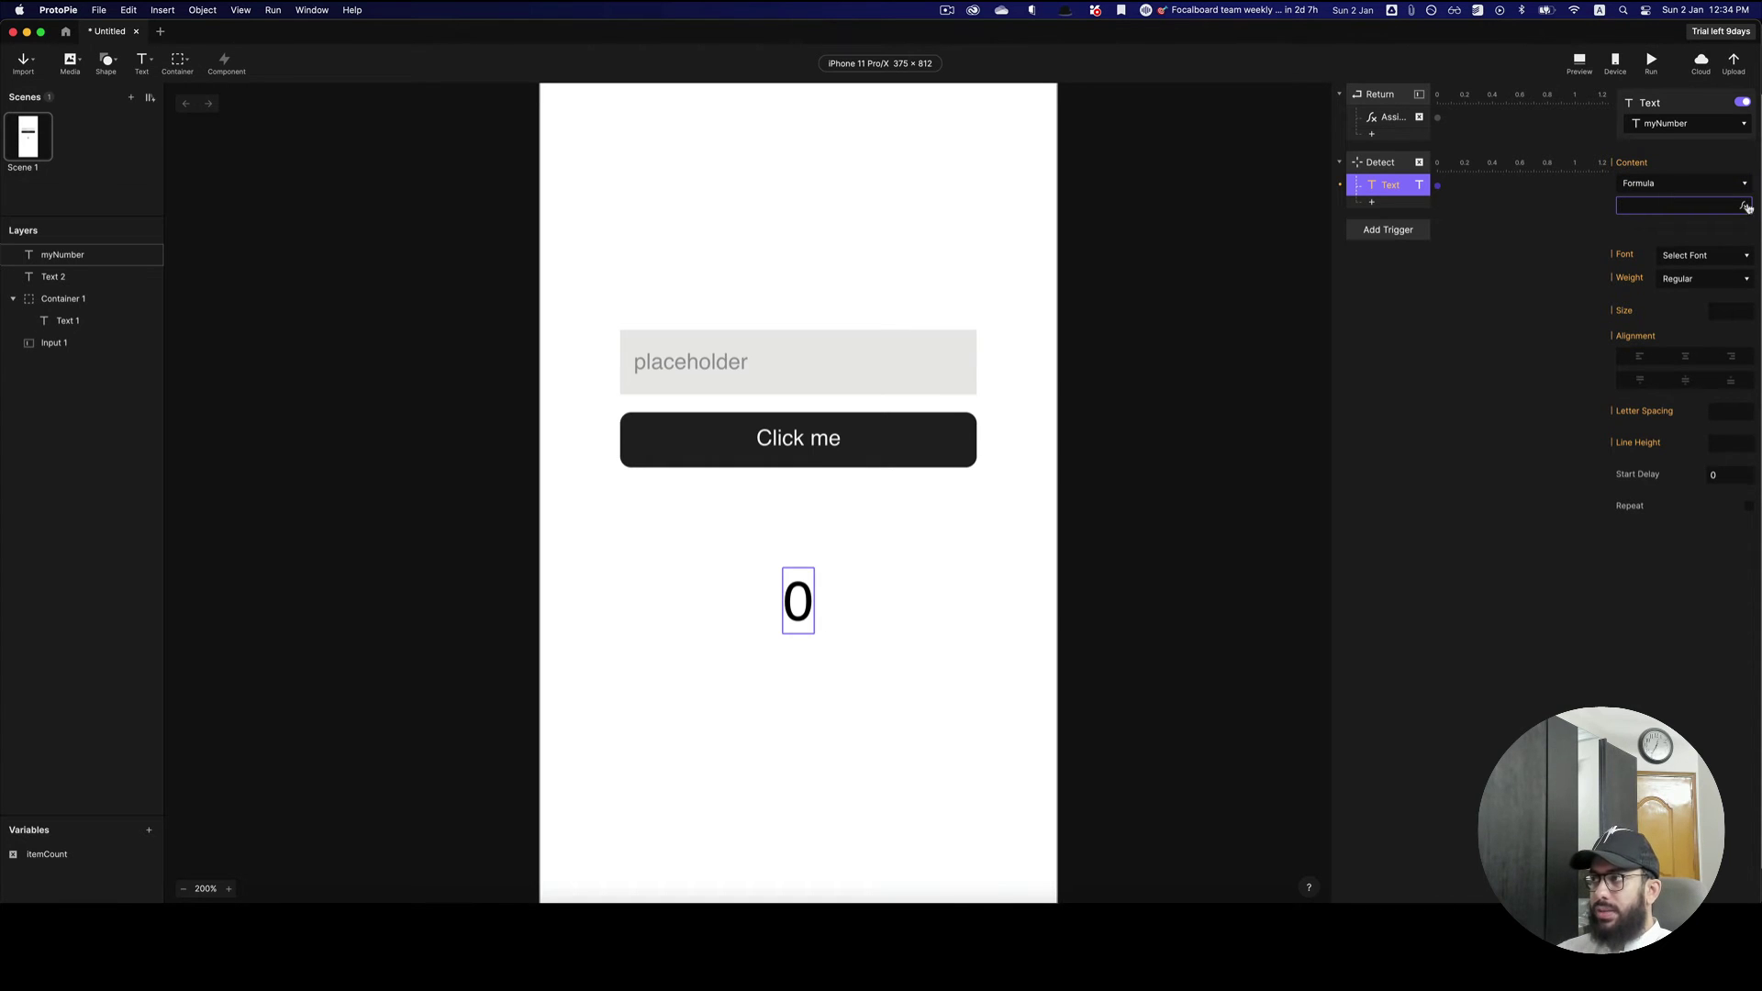
left_click(1744, 205)
left_click(1705, 206)
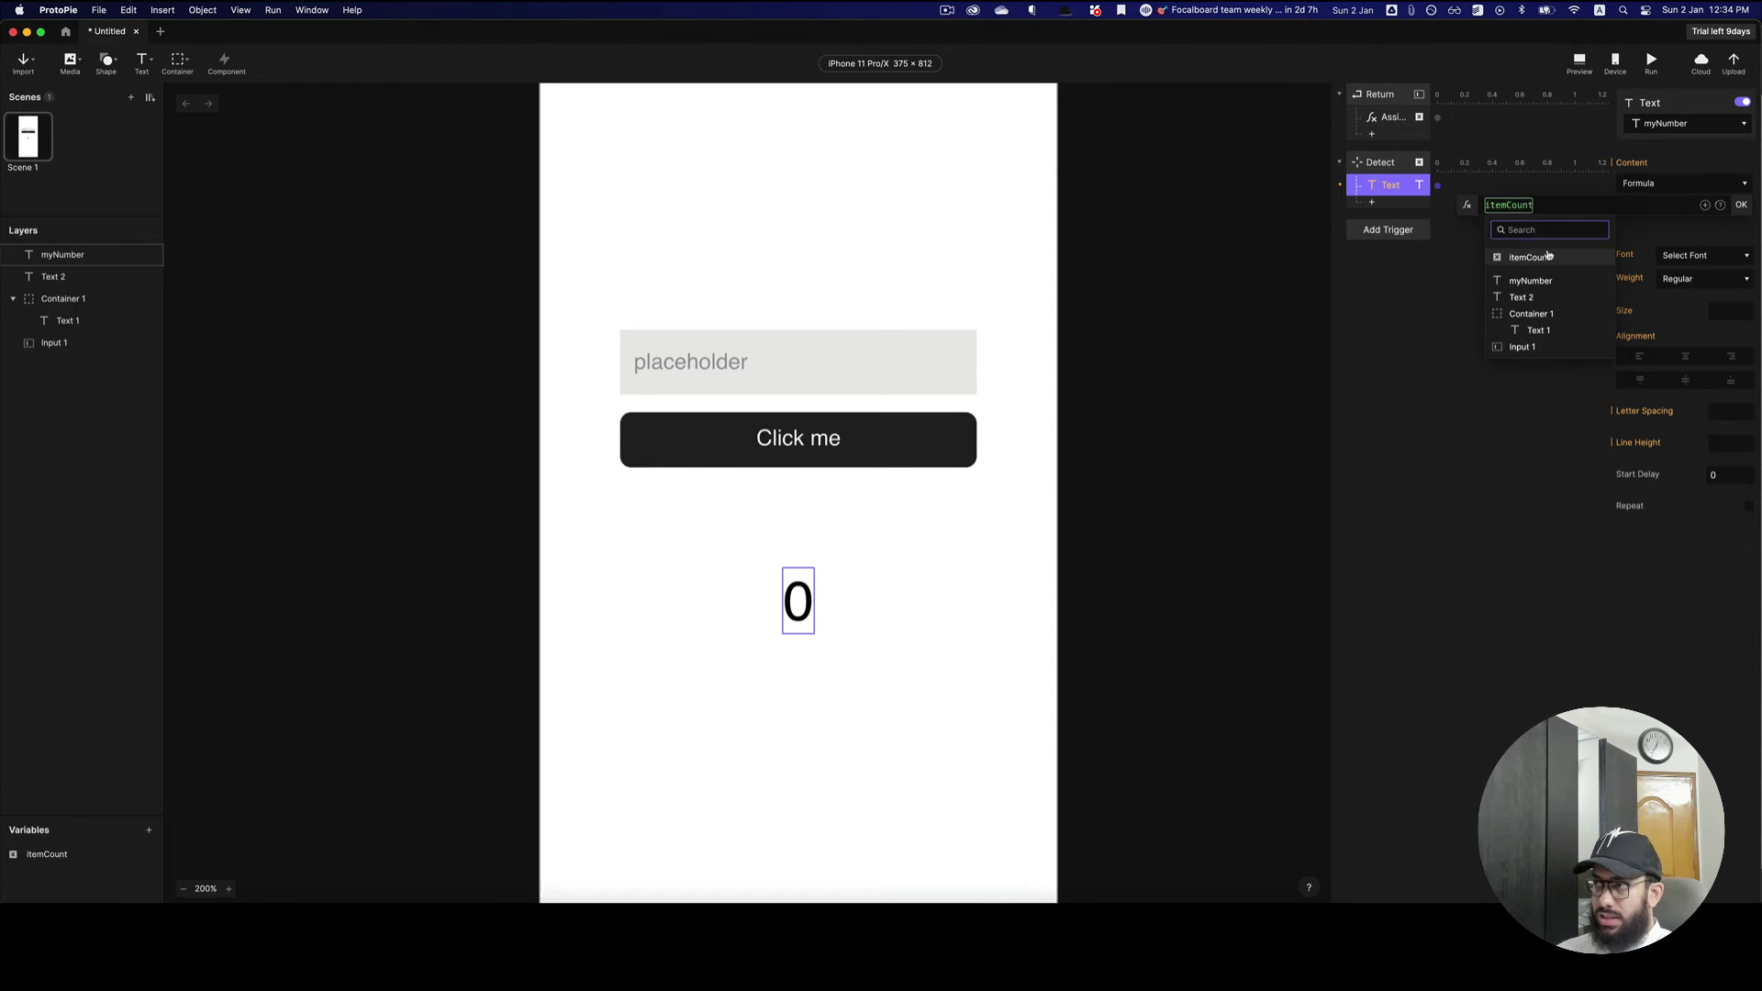
left_click(1550, 255)
left_click(1743, 206)
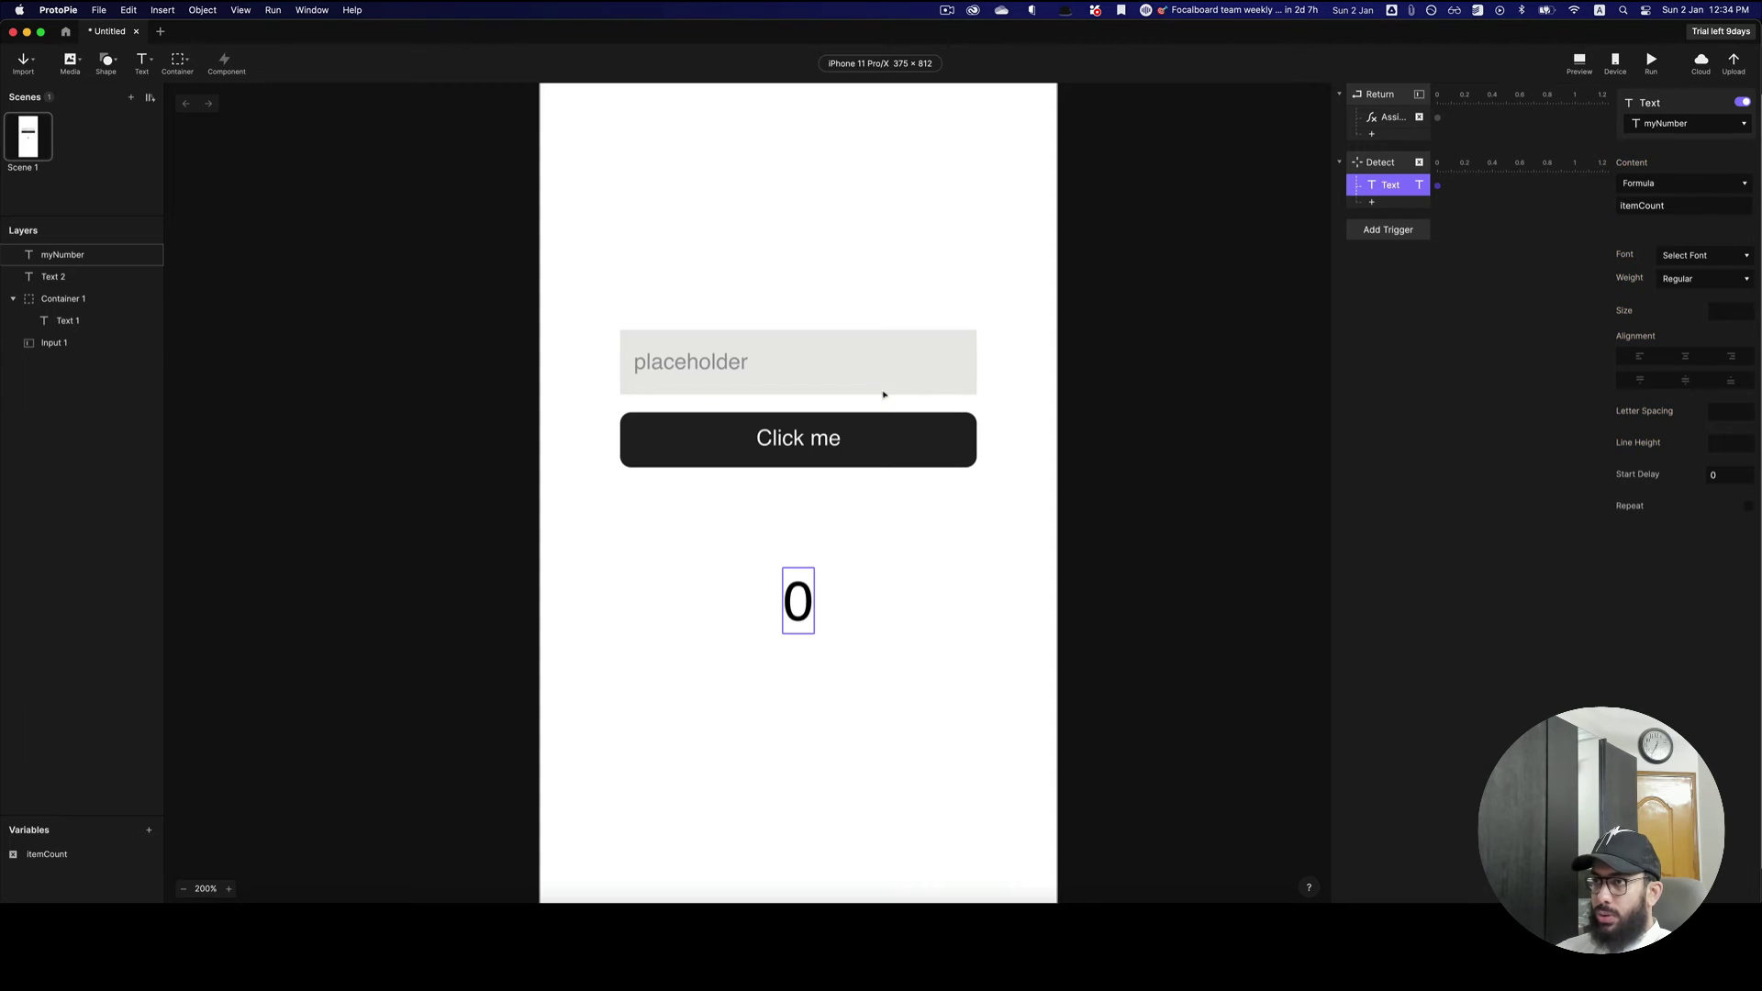
- Preview the prototype by submitting 23 in the input field, submit it again as 23444, and close the preview
left_click(1579, 62)
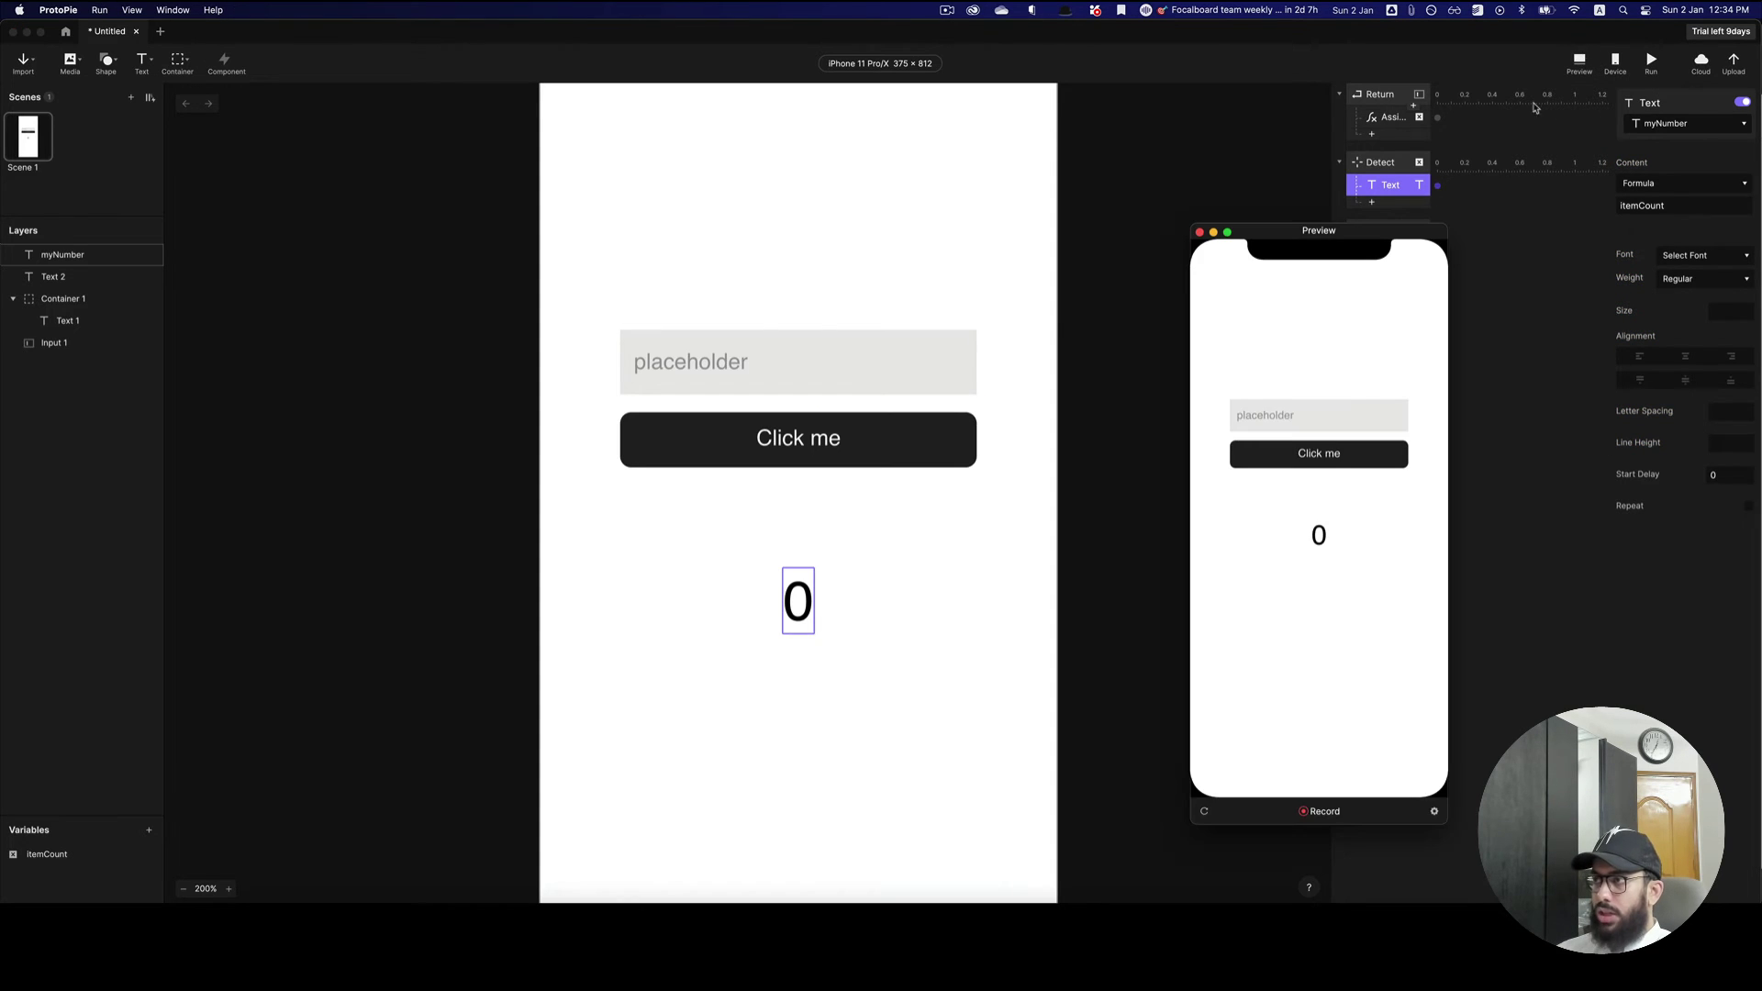
left_click(1330, 405)
type("23")
key("Return")
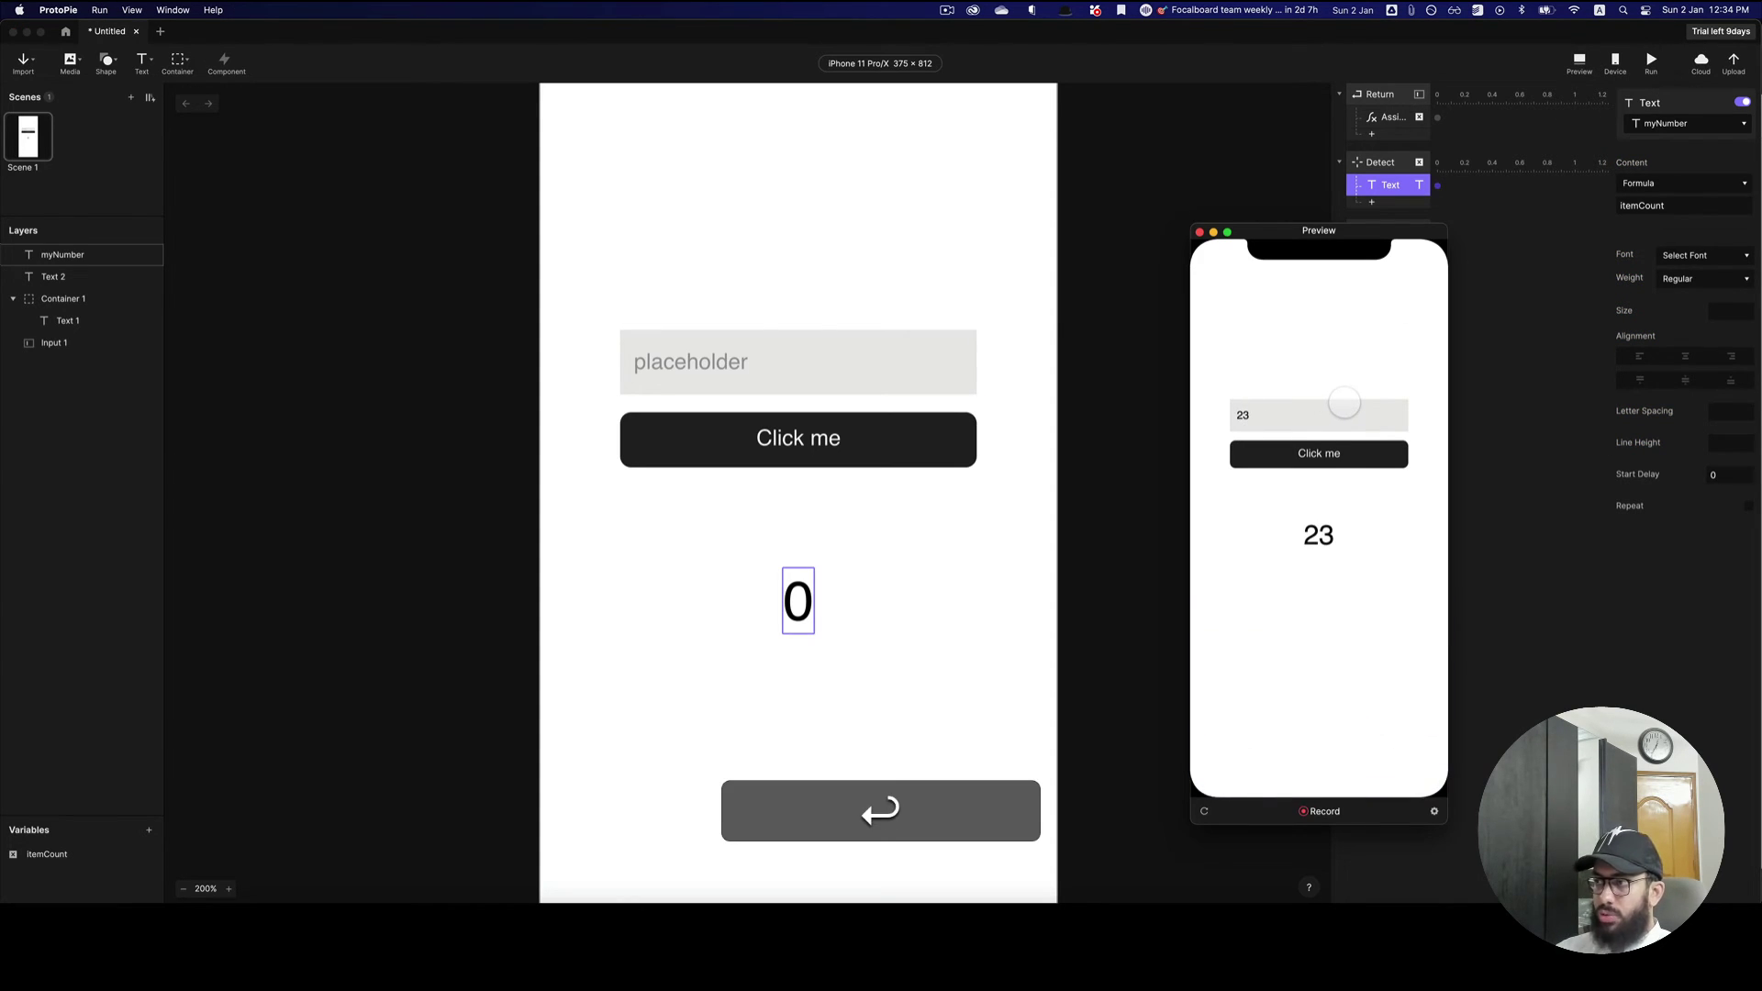
left_click(1311, 416)
type("444")
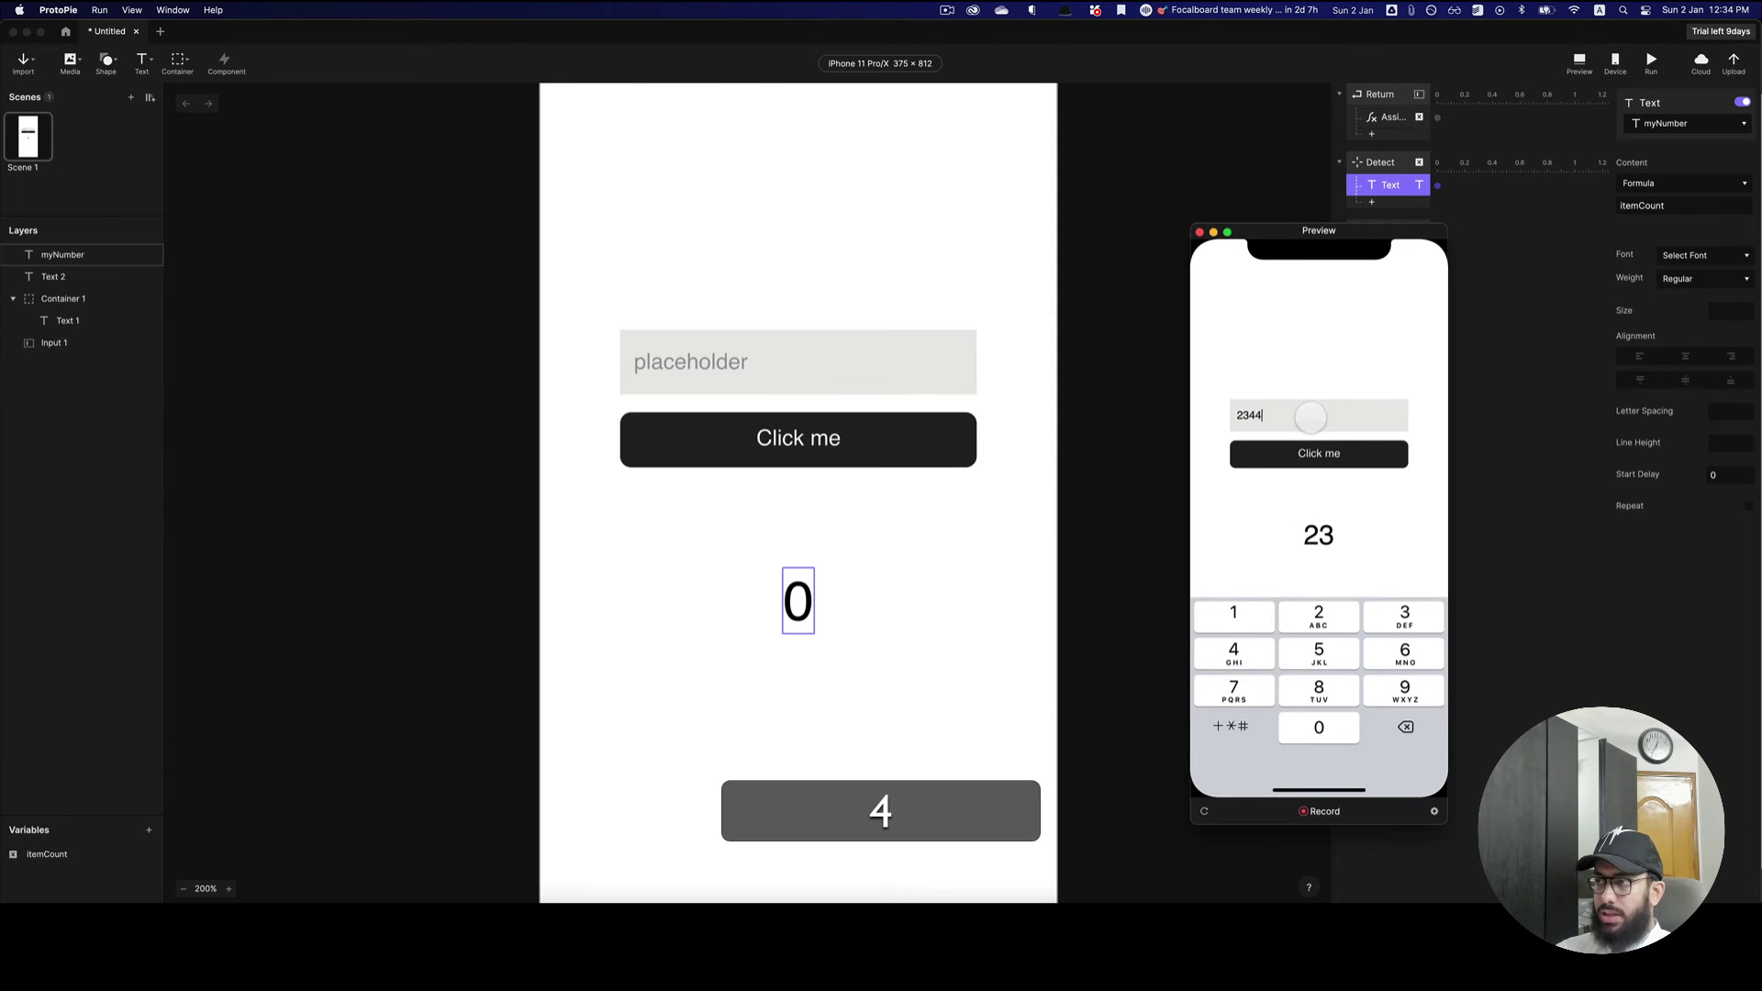
key("Return")
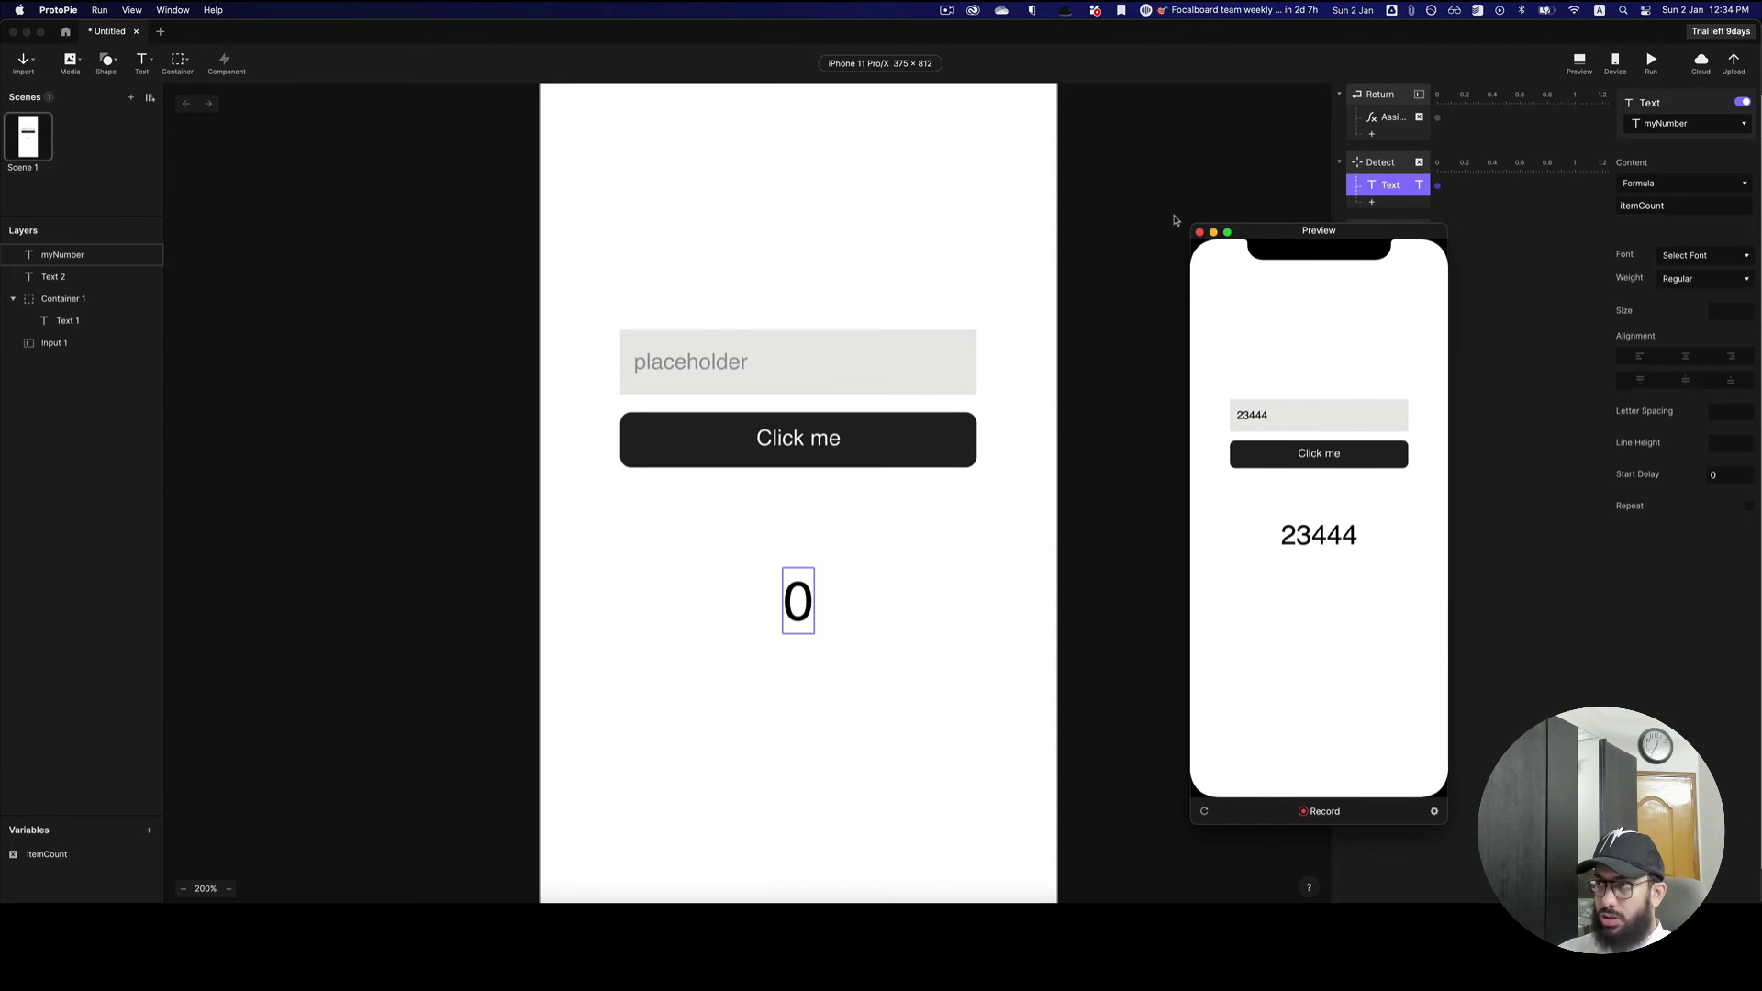
left_click(1197, 234)
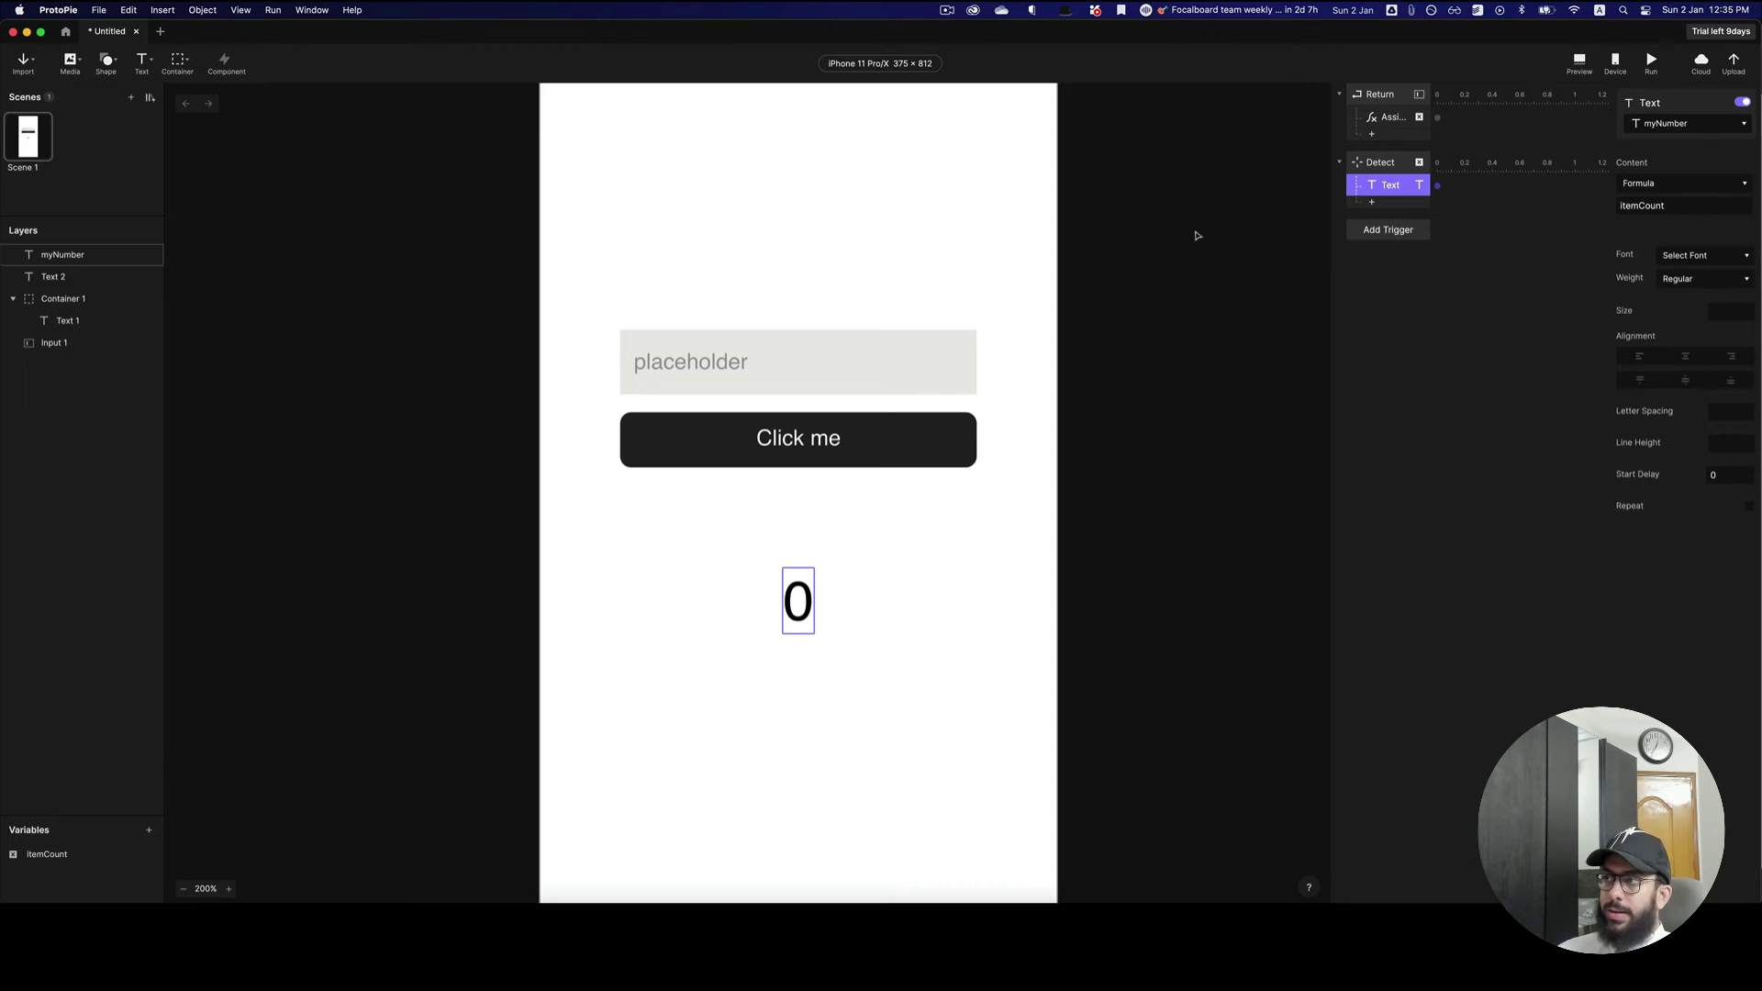
- Add a text layer reading "plus" beside the 0 at X 252.5, Y 418
left_click(912, 519)
scroll(910, 541, "down", 2)
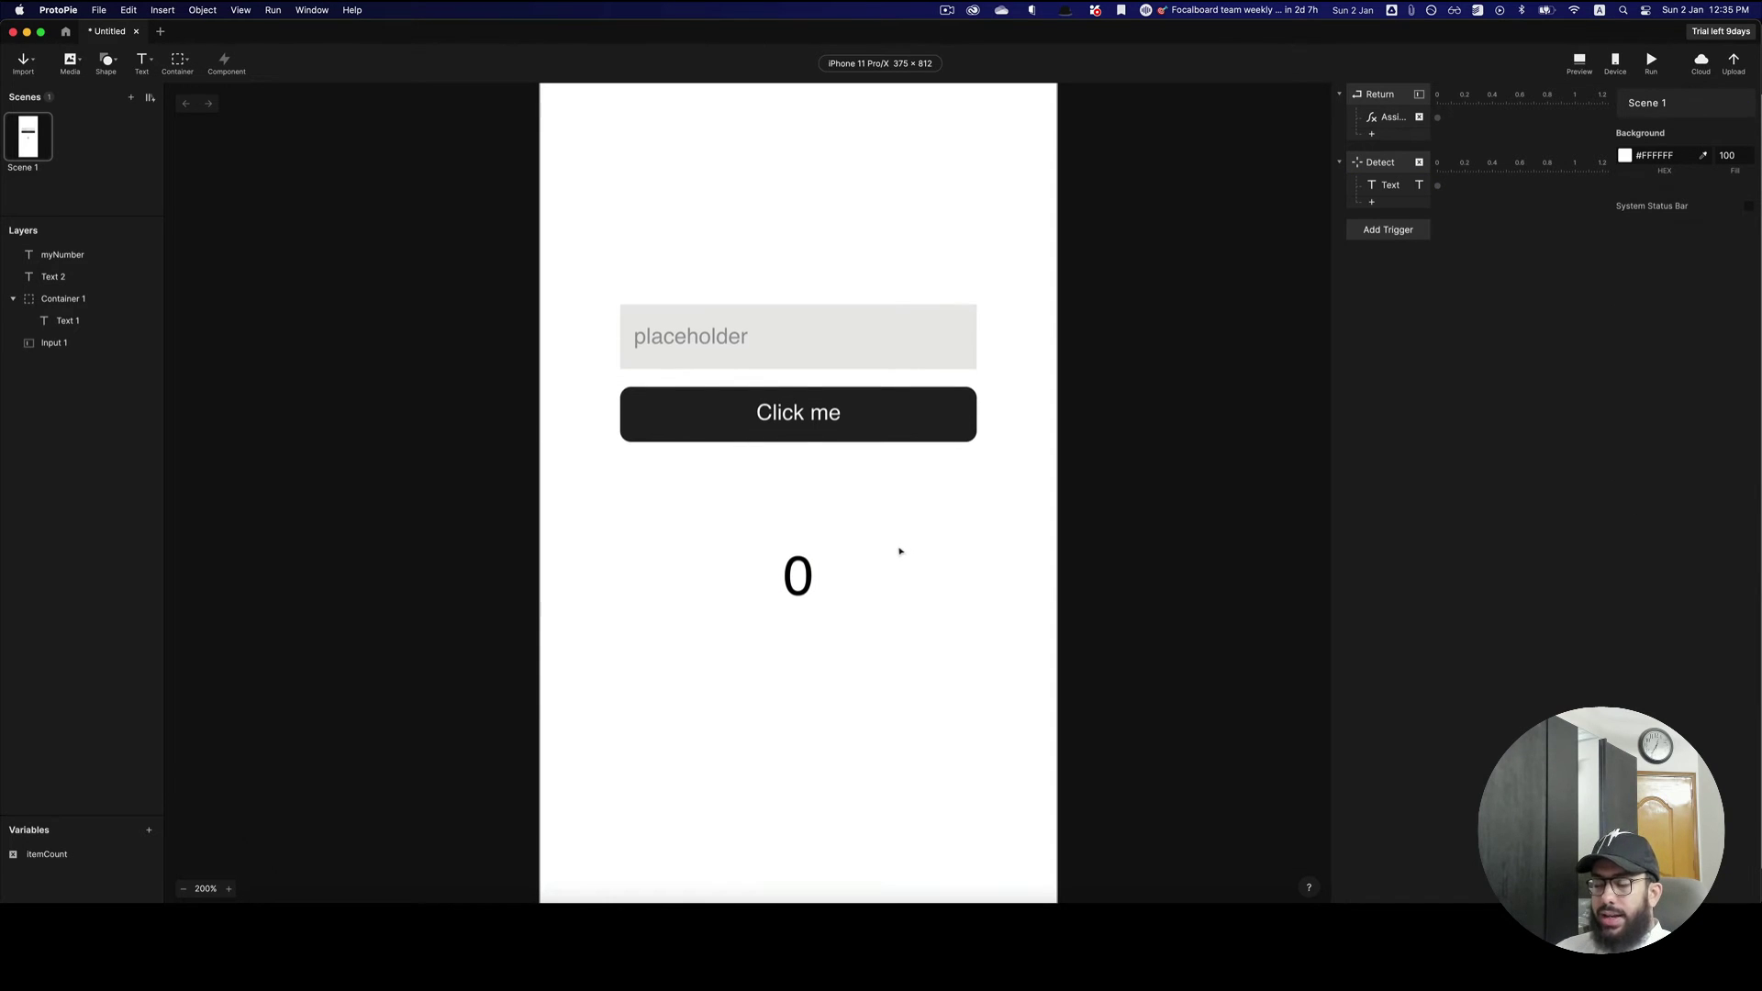
key("t")
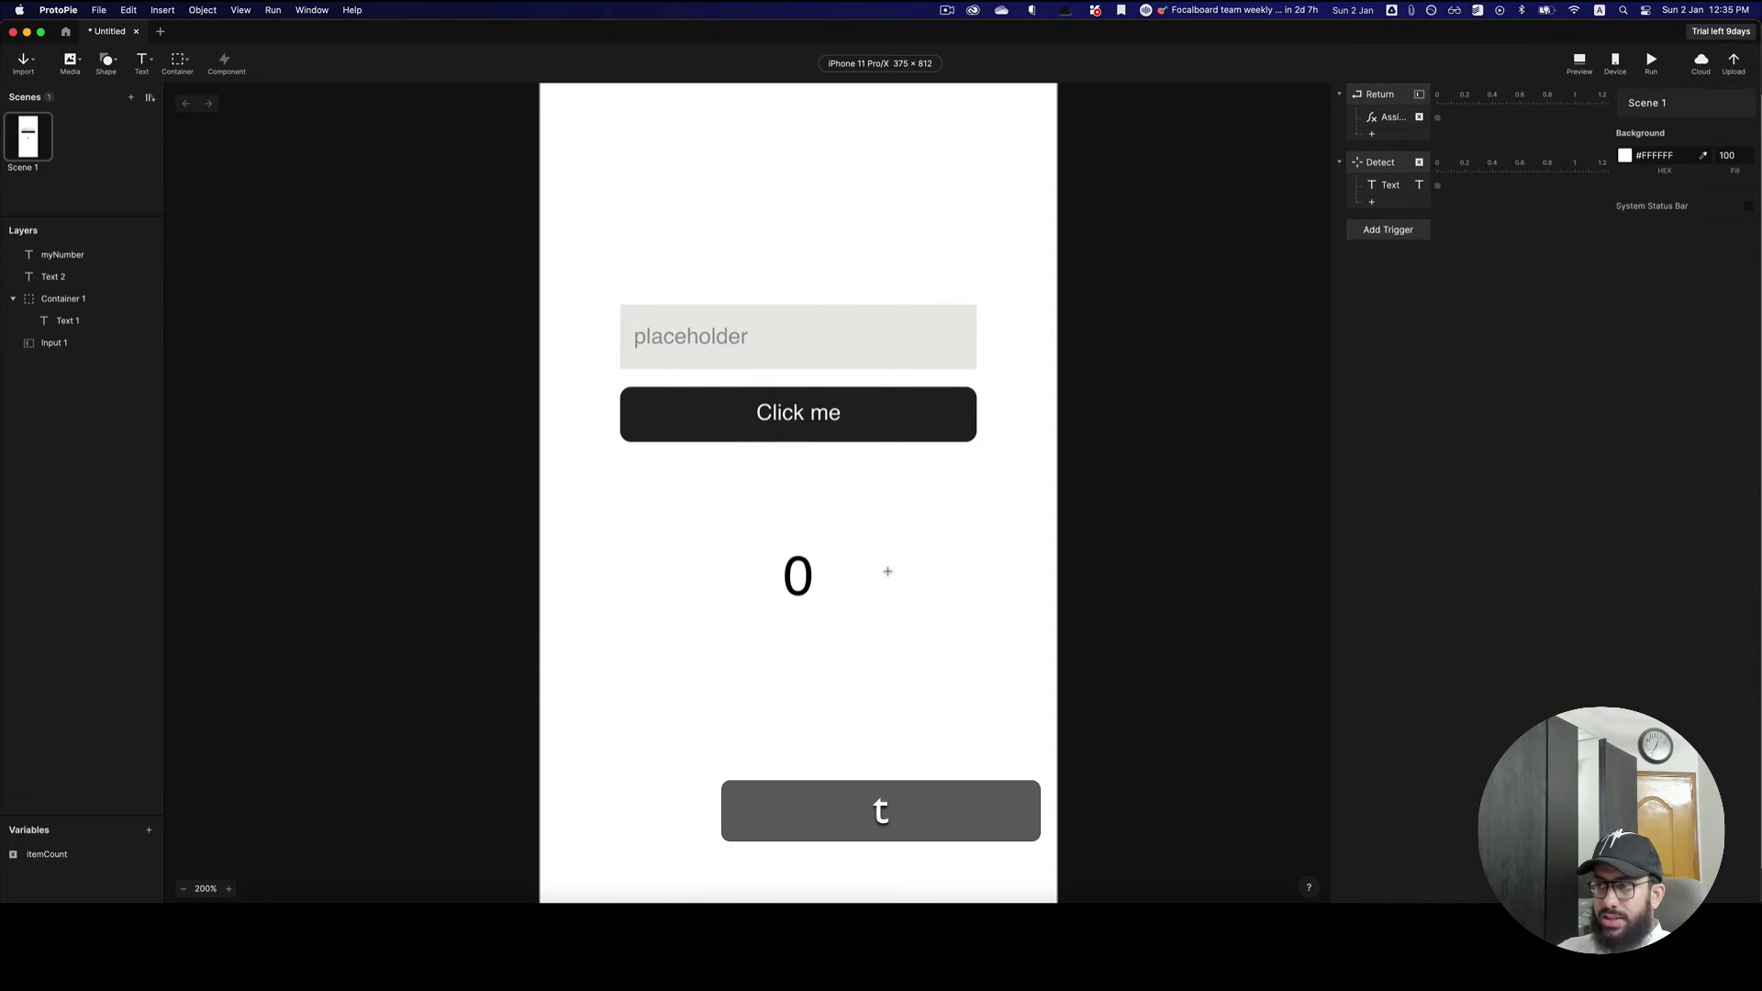
left_click(887, 572)
type("plus")
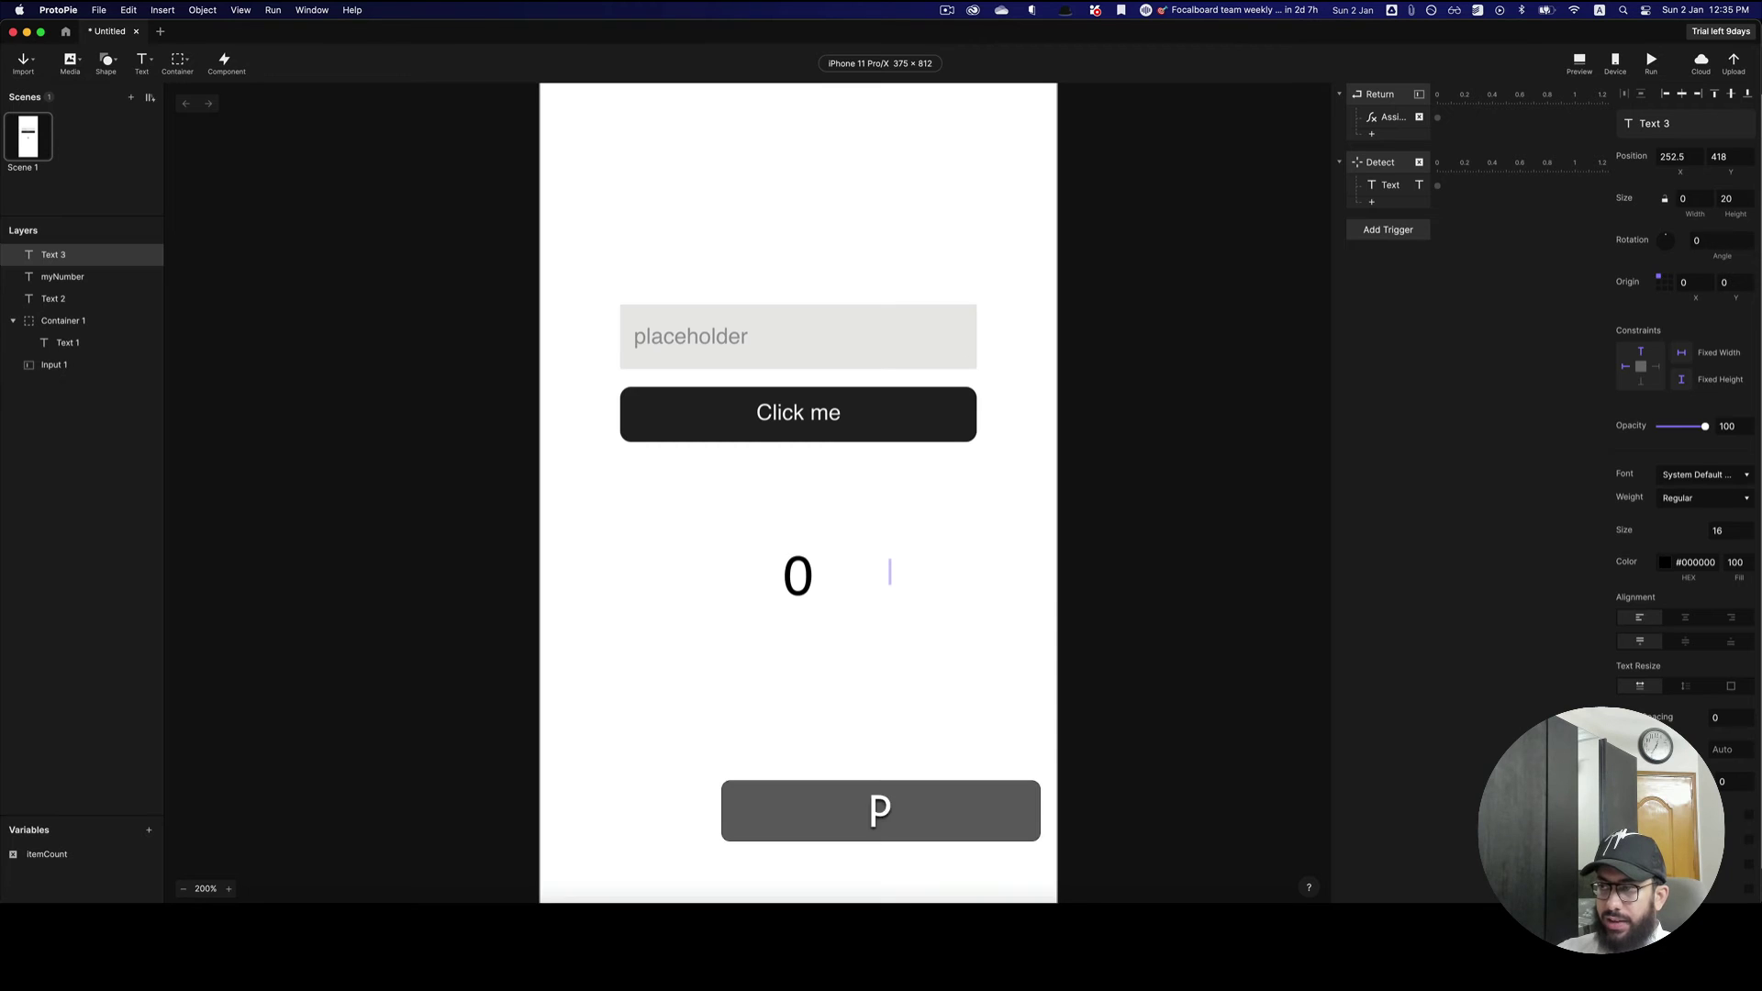
key("Return")
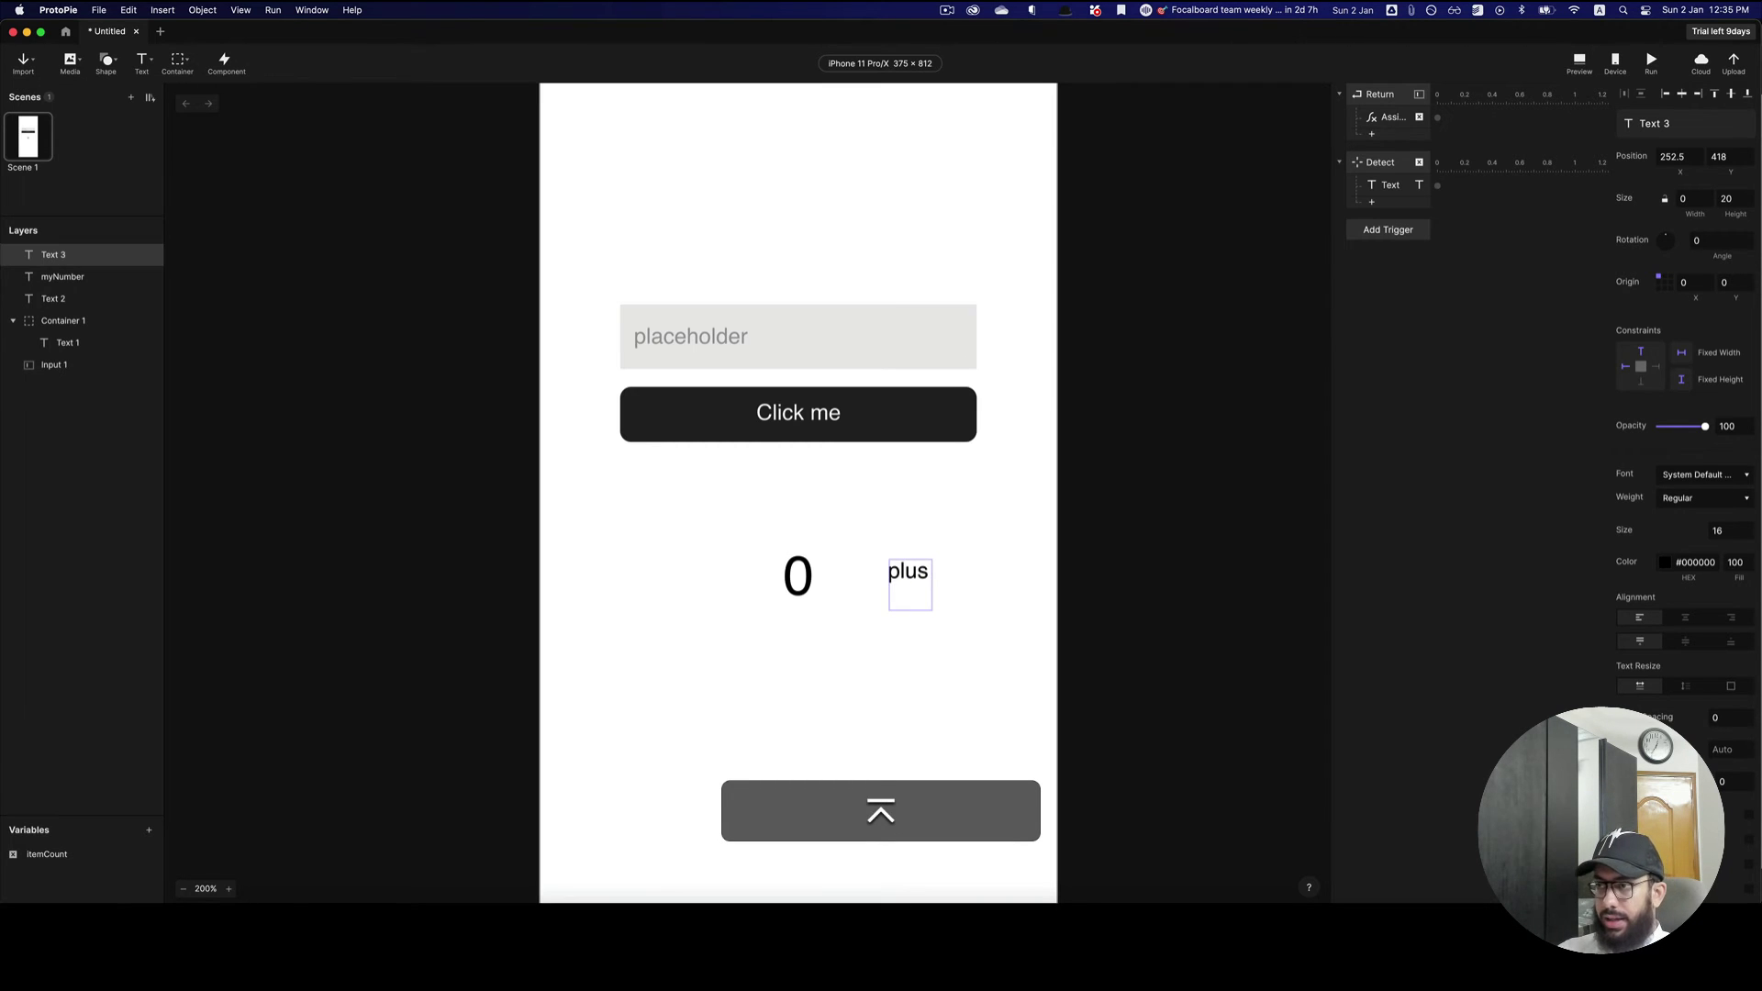
key("BackSpace")
key("Escape")
- Wrap the plus text layer in a container and set the container's size to 40 by 40
key("super+g")
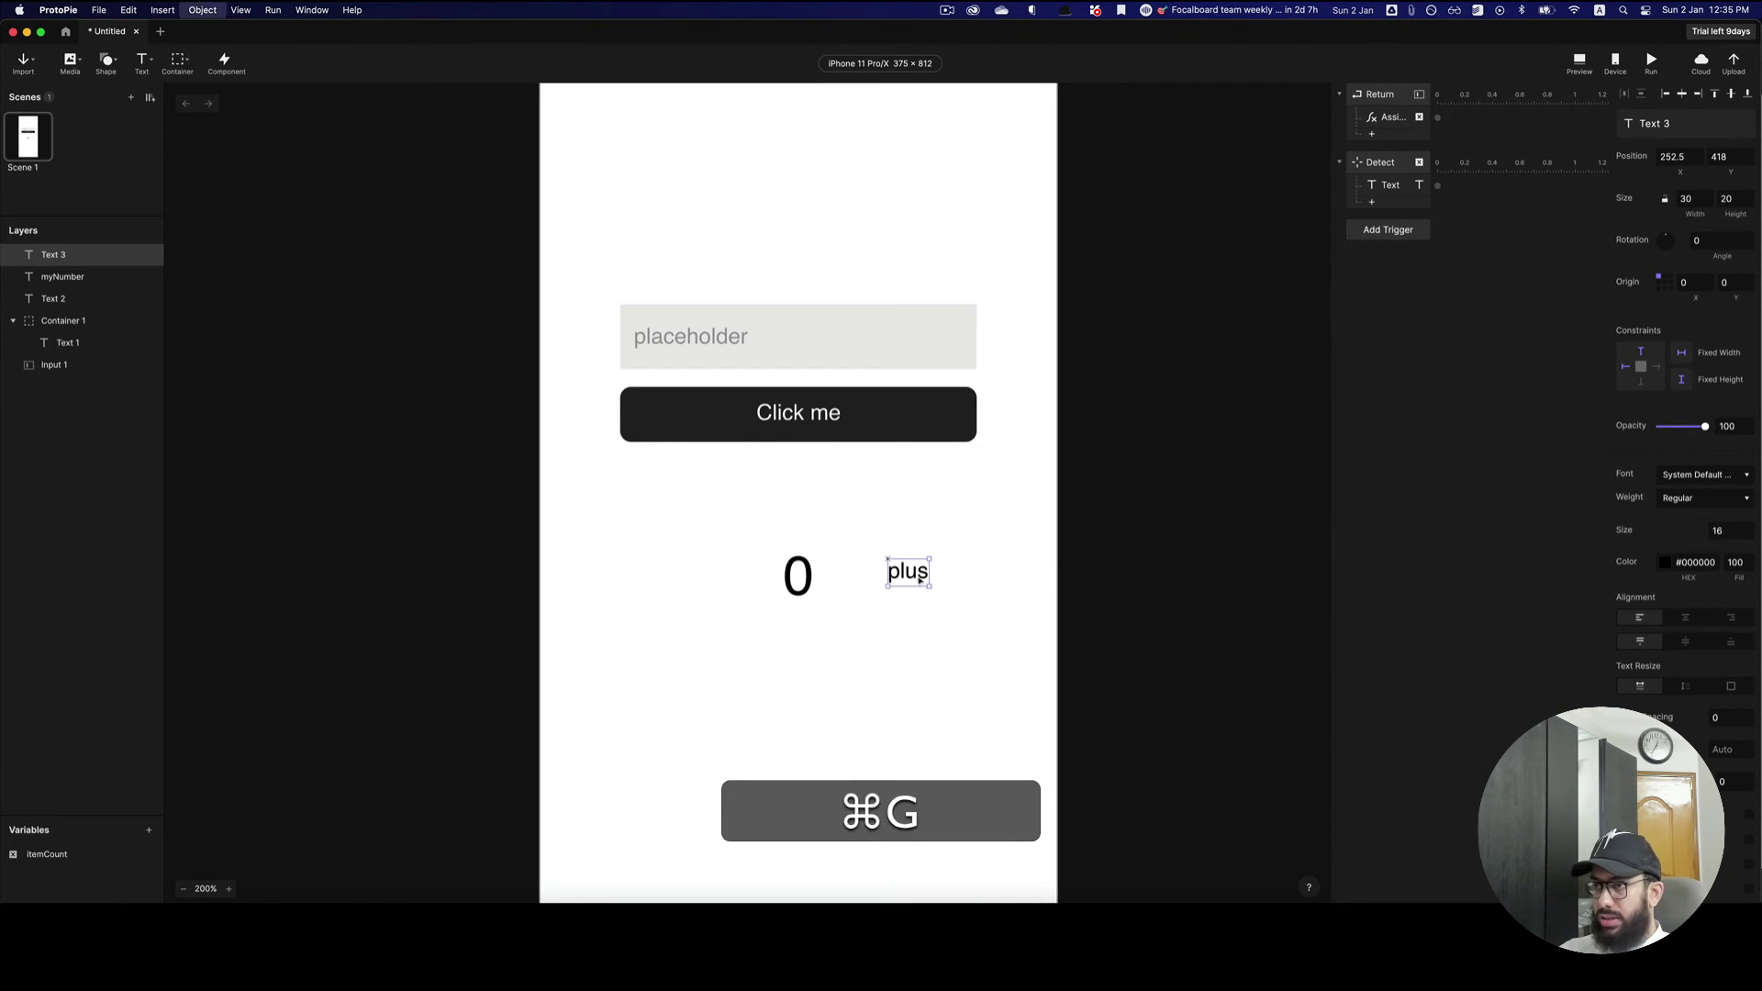
key("super+z")
left_click(1685, 198)
type("40")
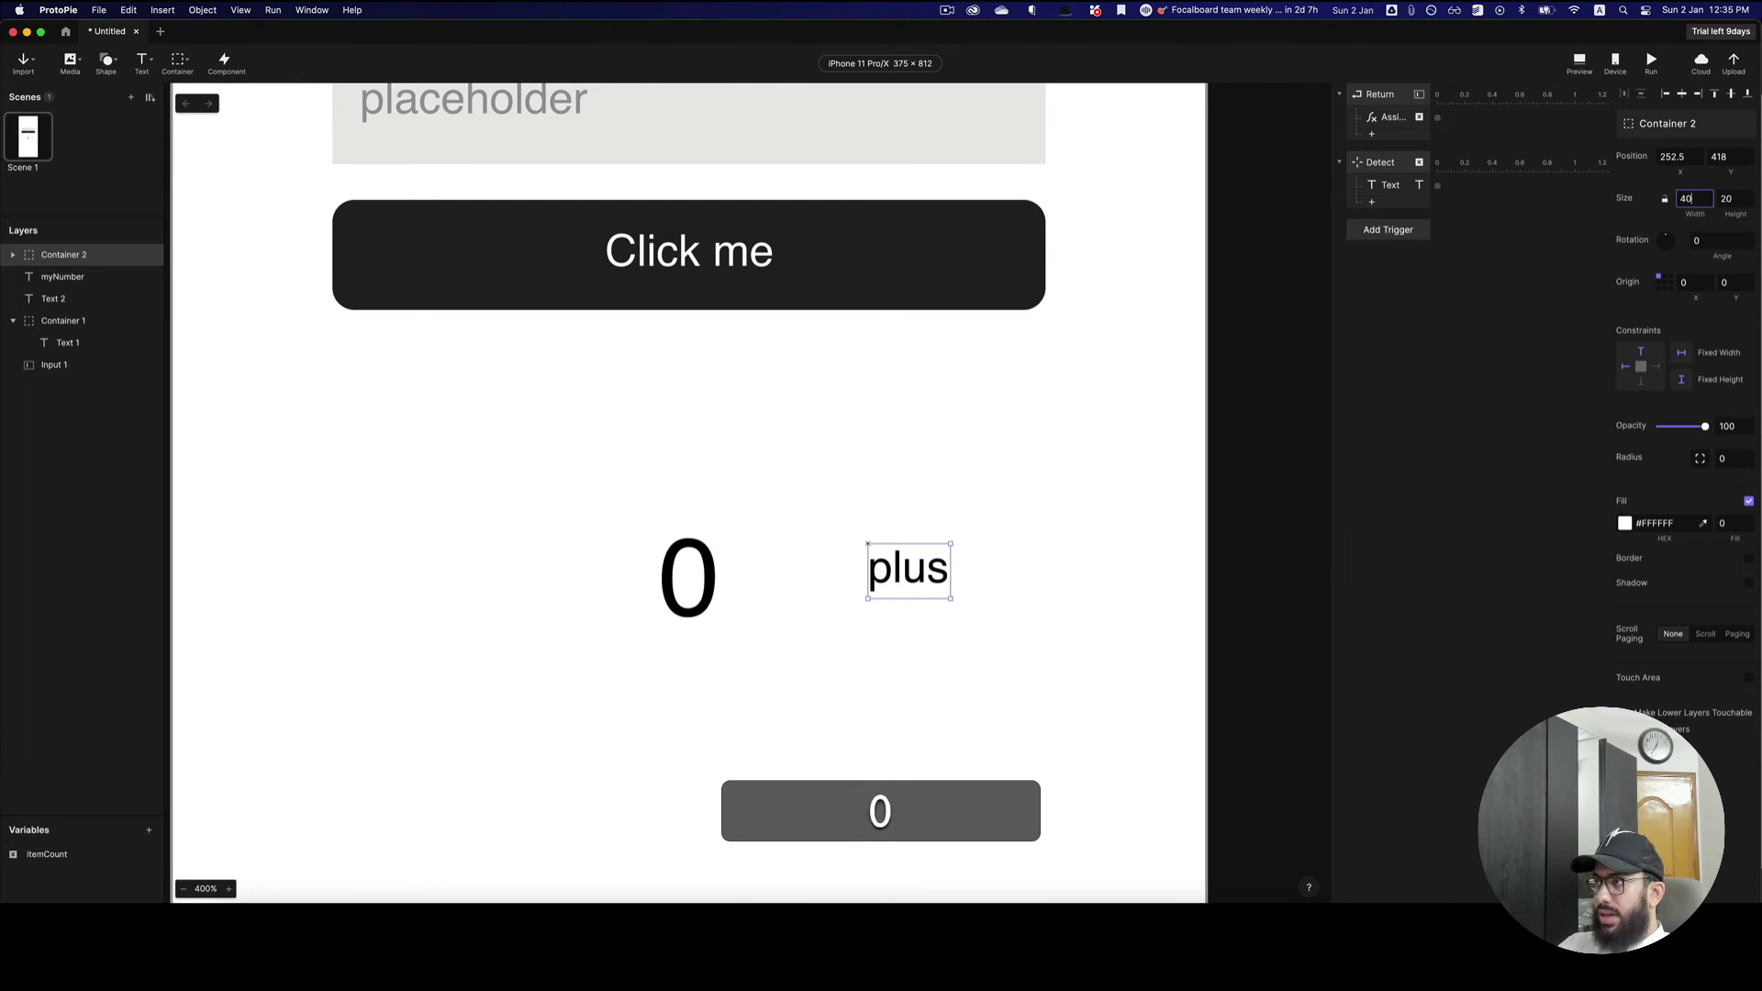
key("Tab")
type("40")
key("Return")
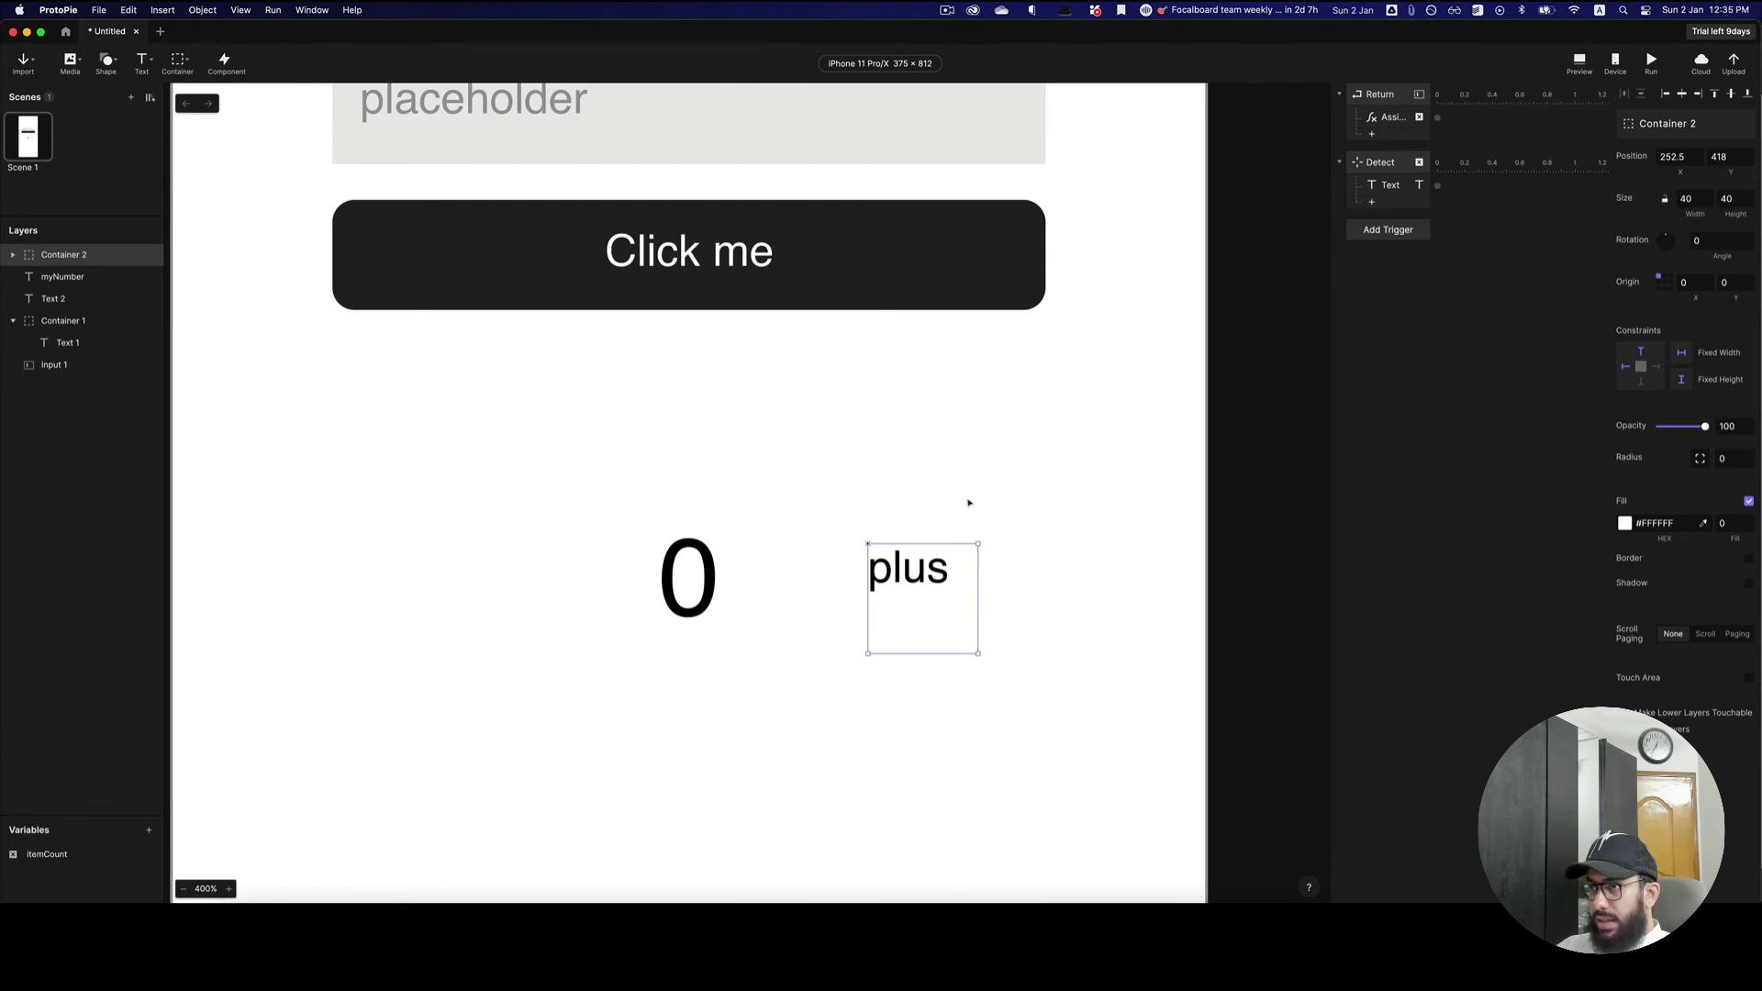
- Center the plus text horizontally and vertically within its container
left_click(910, 573, "super")
key("ctrl+super+c")
key("ctrl+super+m")
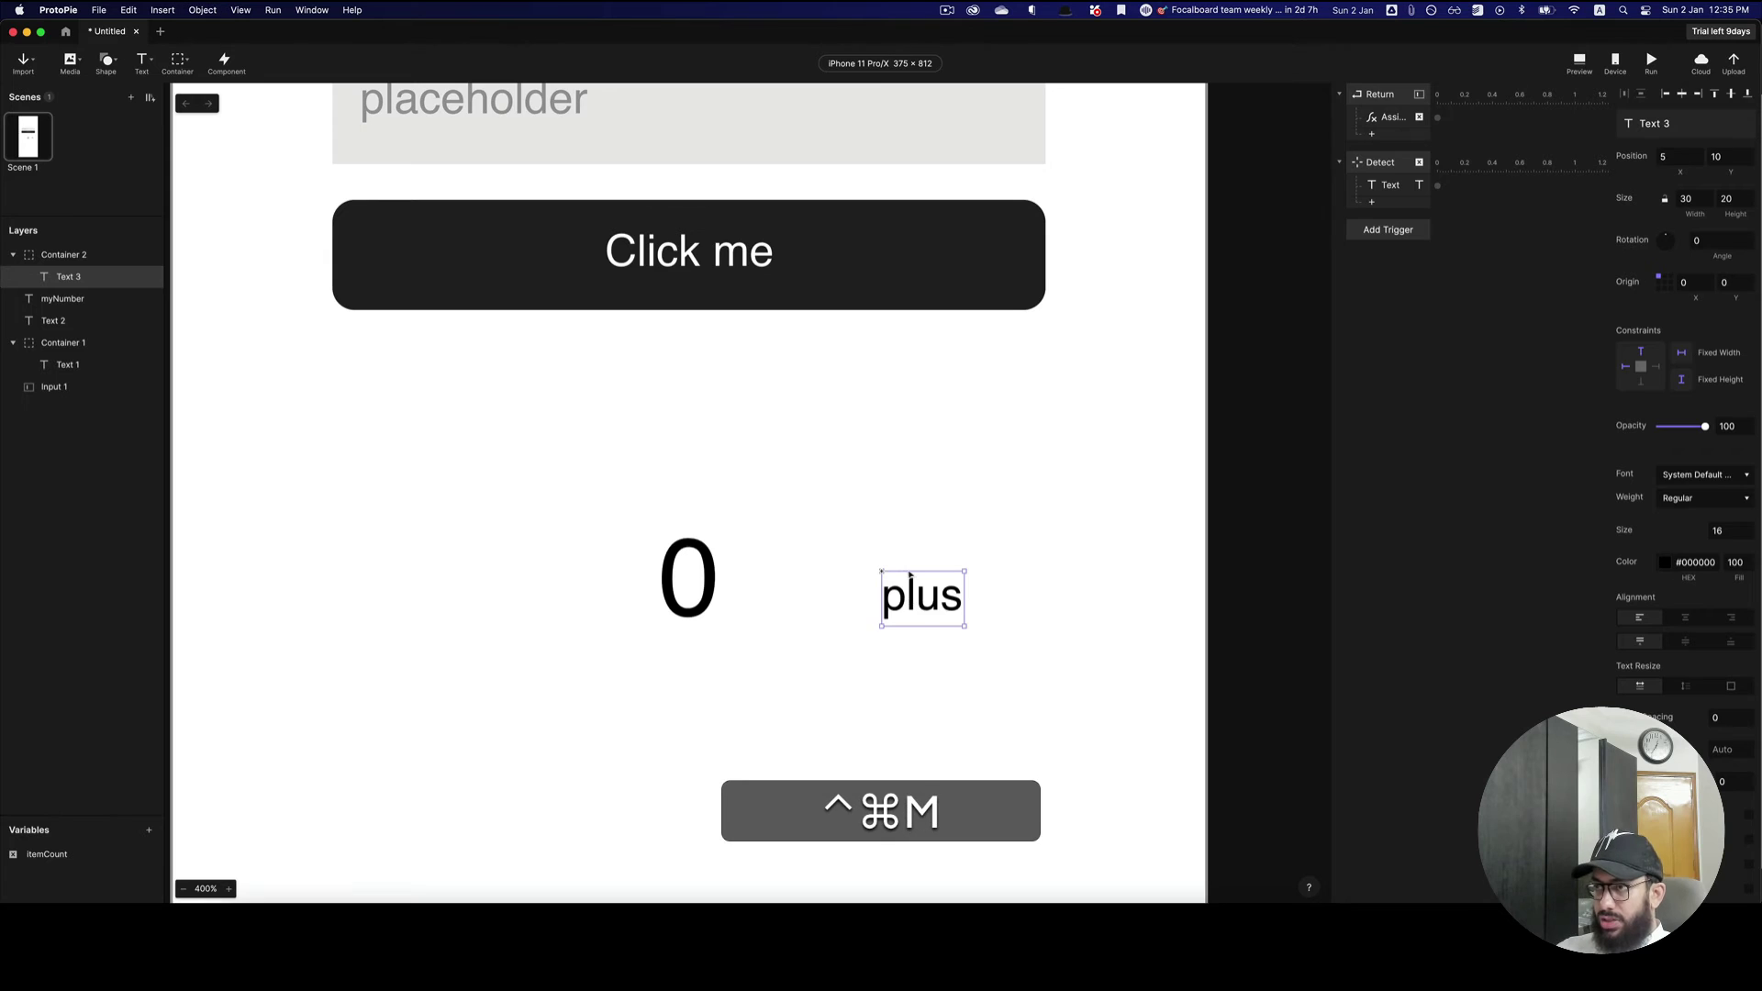
- Change the plus text's font to Font Awesome 6 Pro and center the icon horizontally in its container
left_click(1718, 475)
type("font")
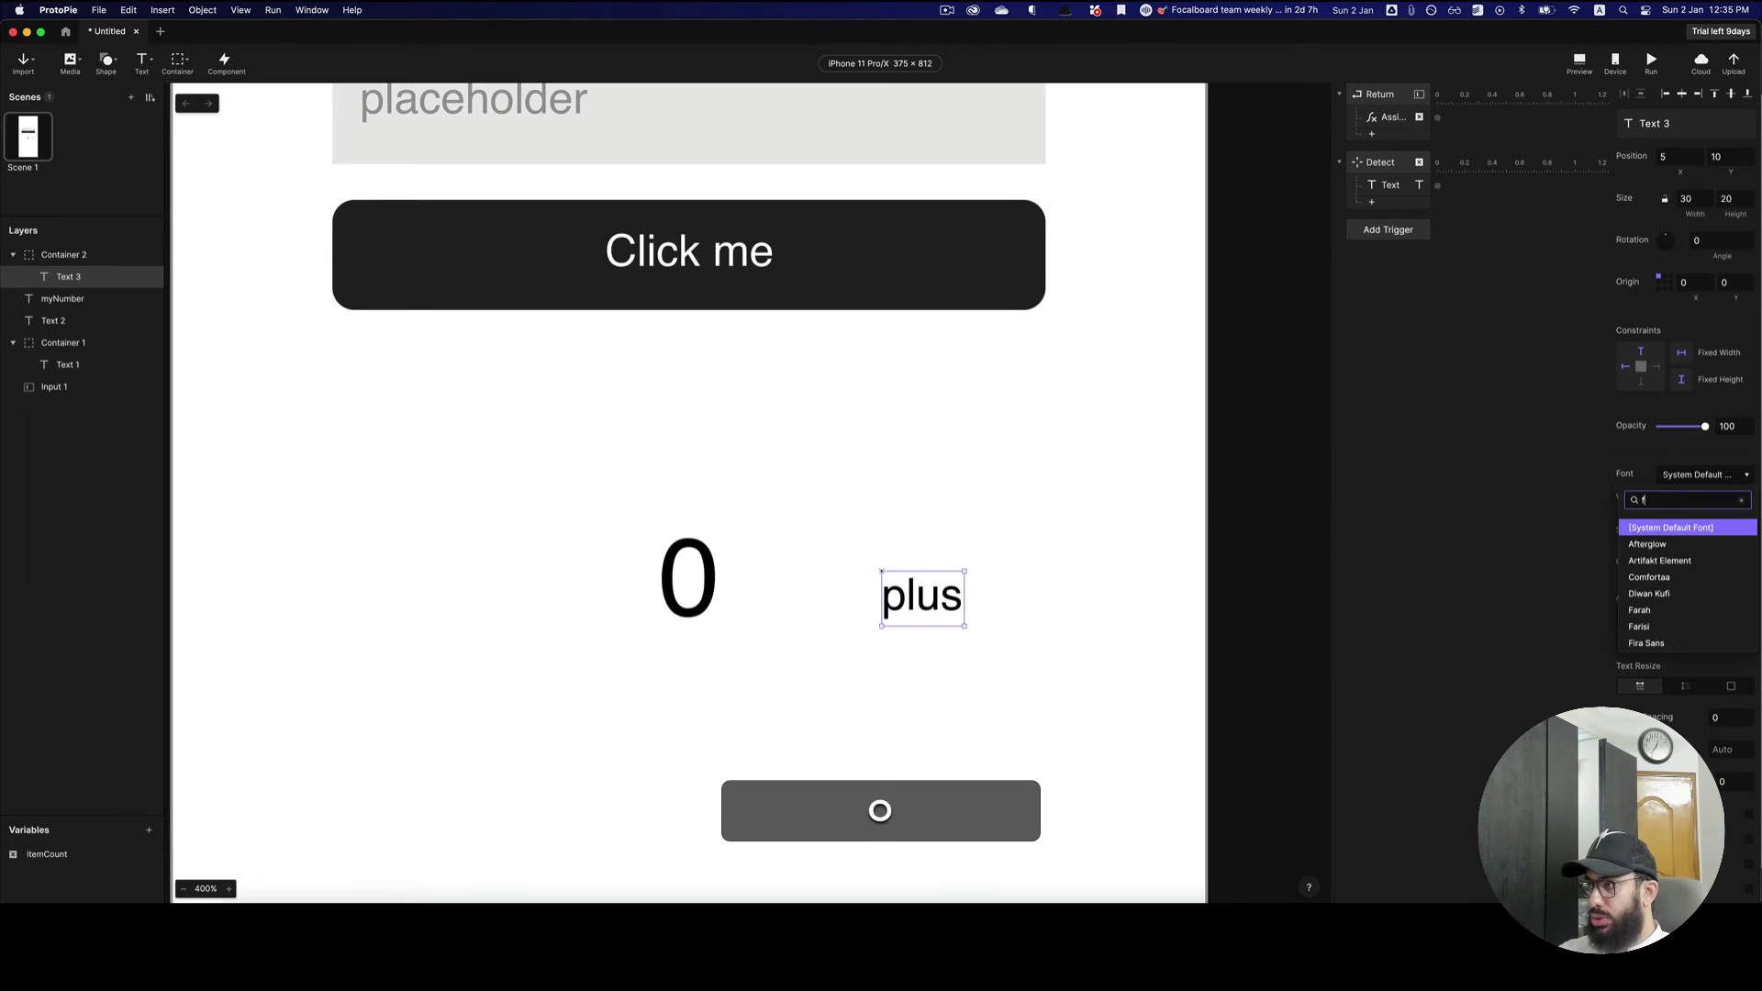
left_click(1669, 610)
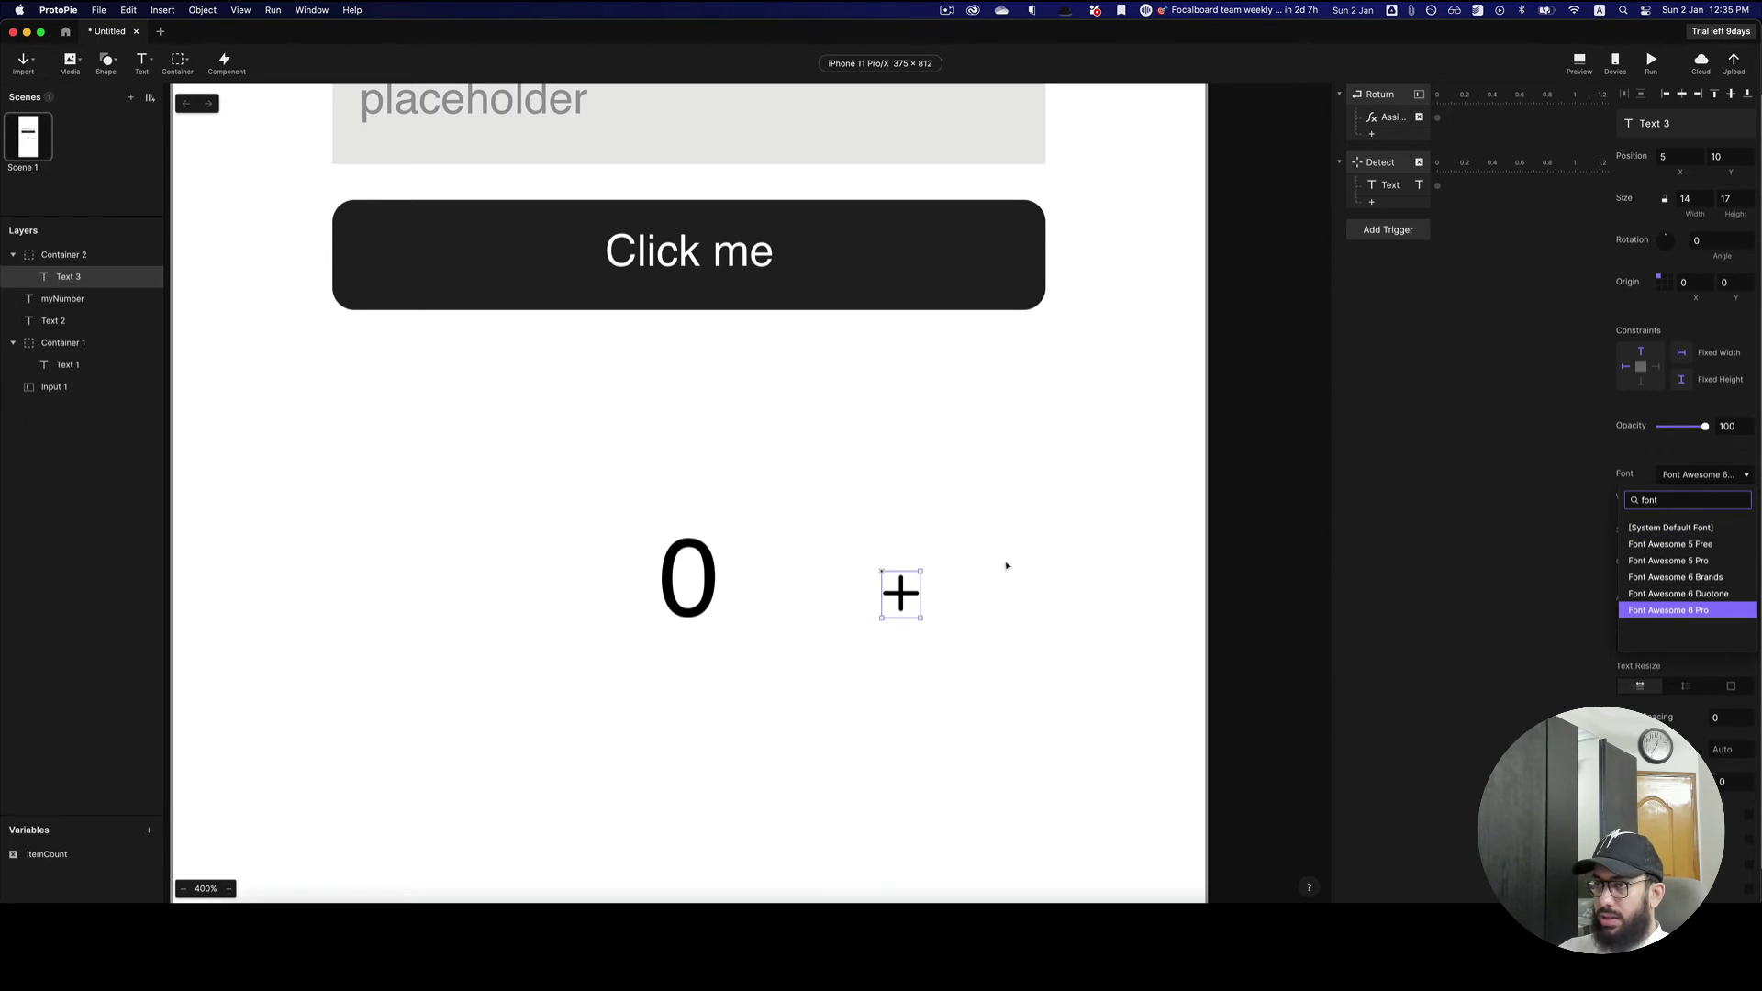
key("ctrl+super+c")
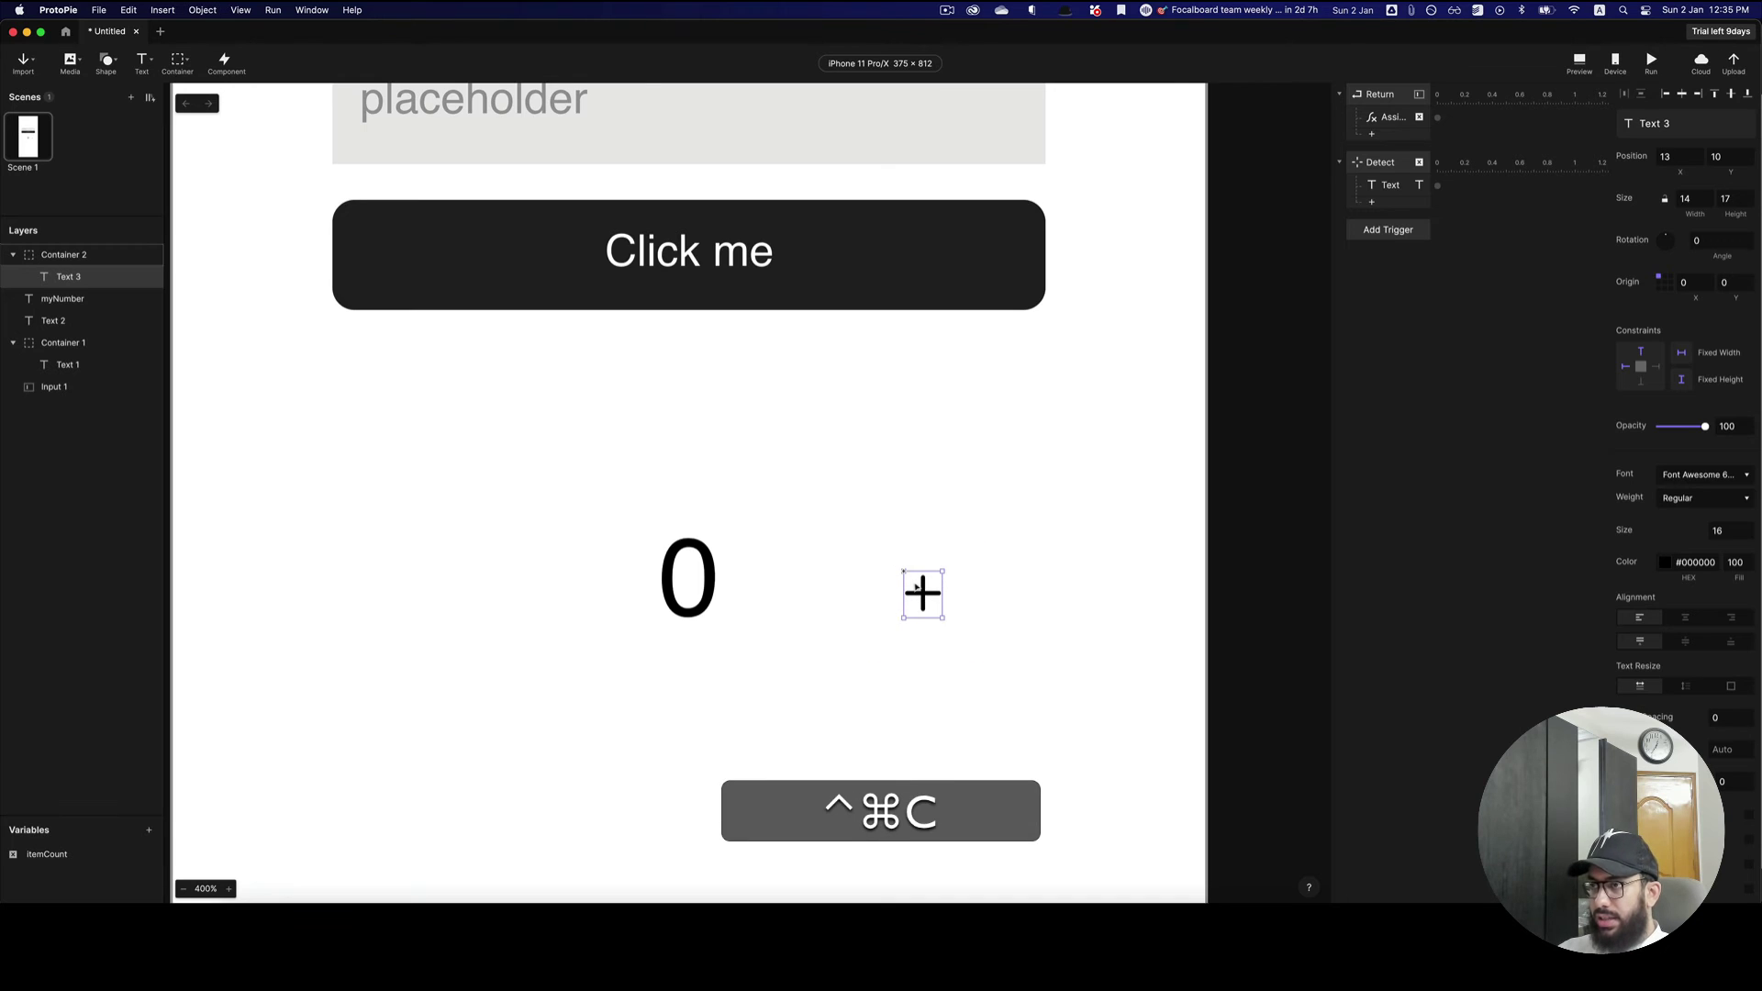
- Center the plus icon vertically in its container and set its text alignment to centered both horizontally and vertically
key("ctrl+super+m")
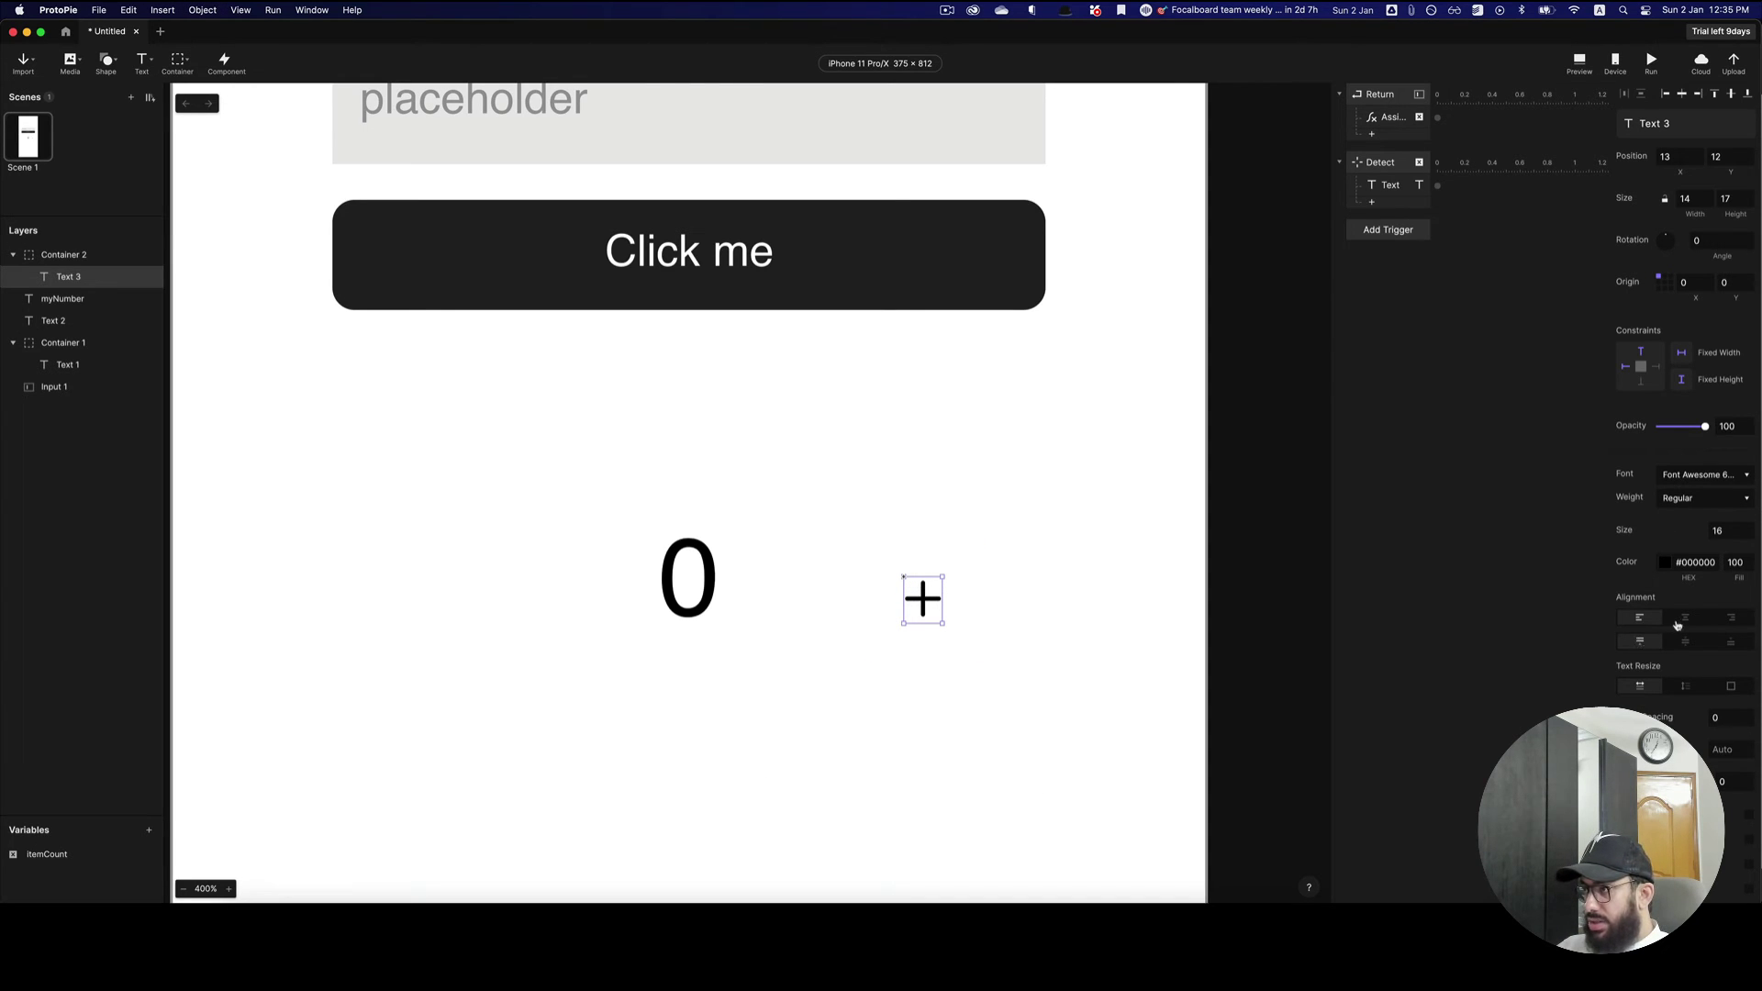
left_click(1684, 641)
- Fill the plus icon's container with the dark color #1D1D1D at 100 opacity
left_click(954, 570)
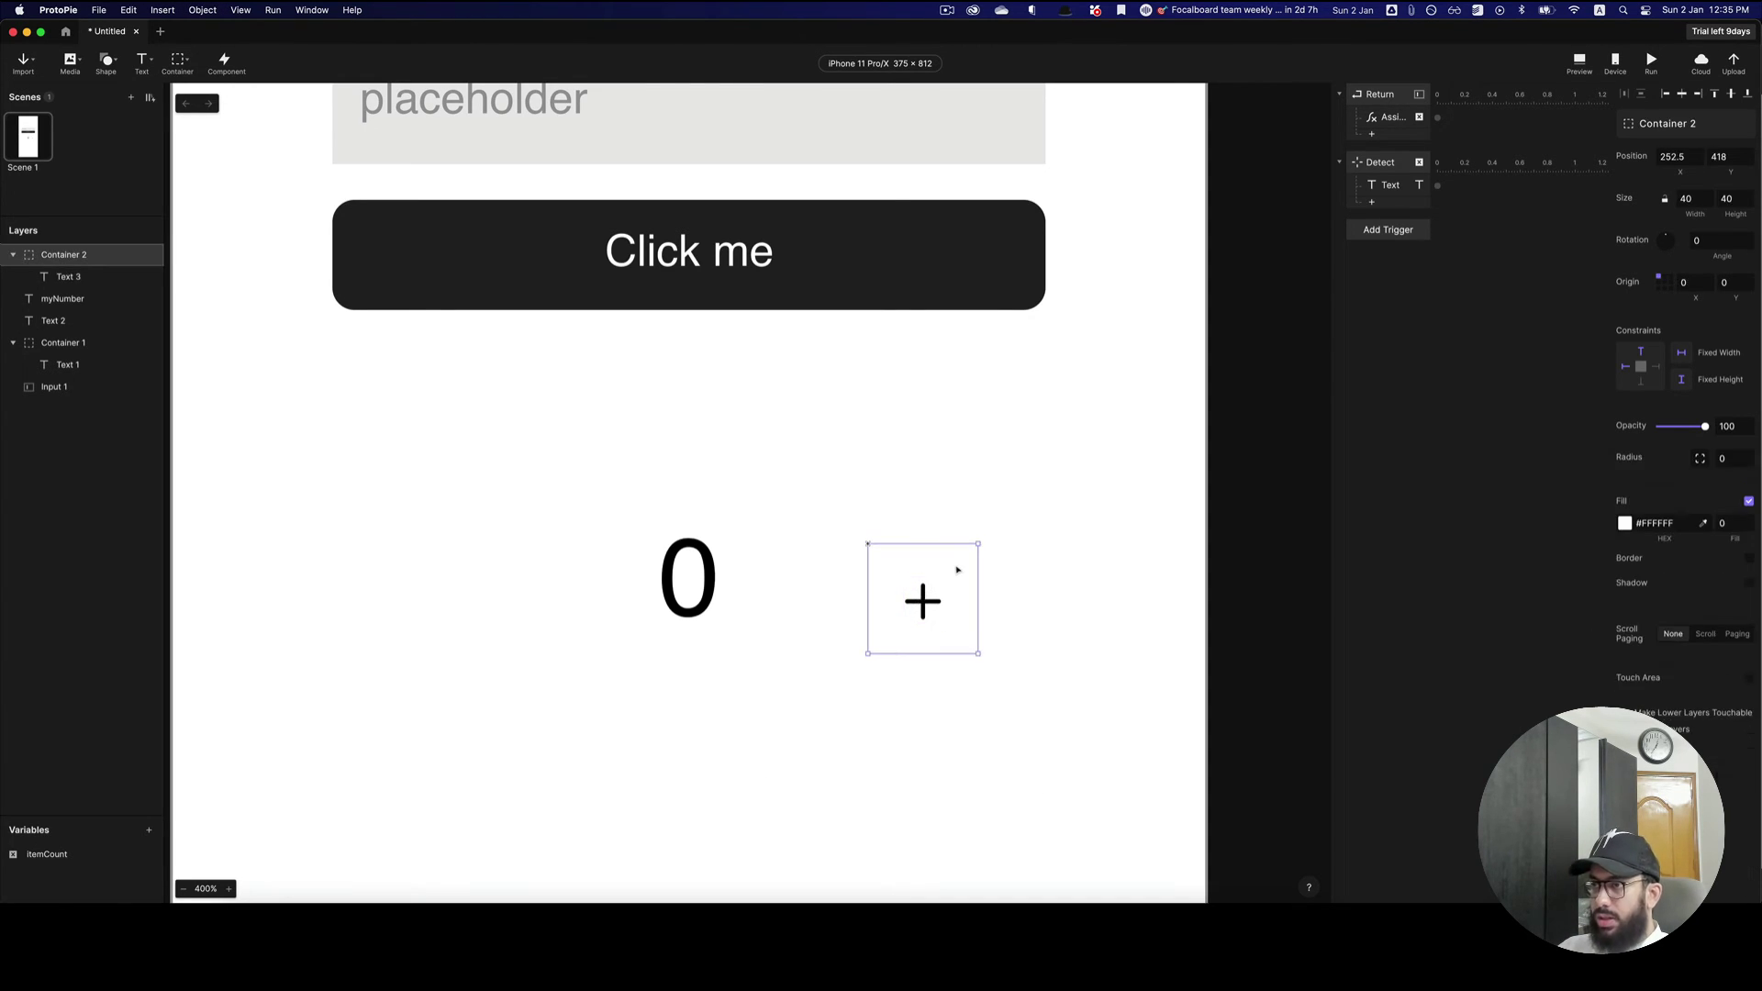
left_click(1624, 523)
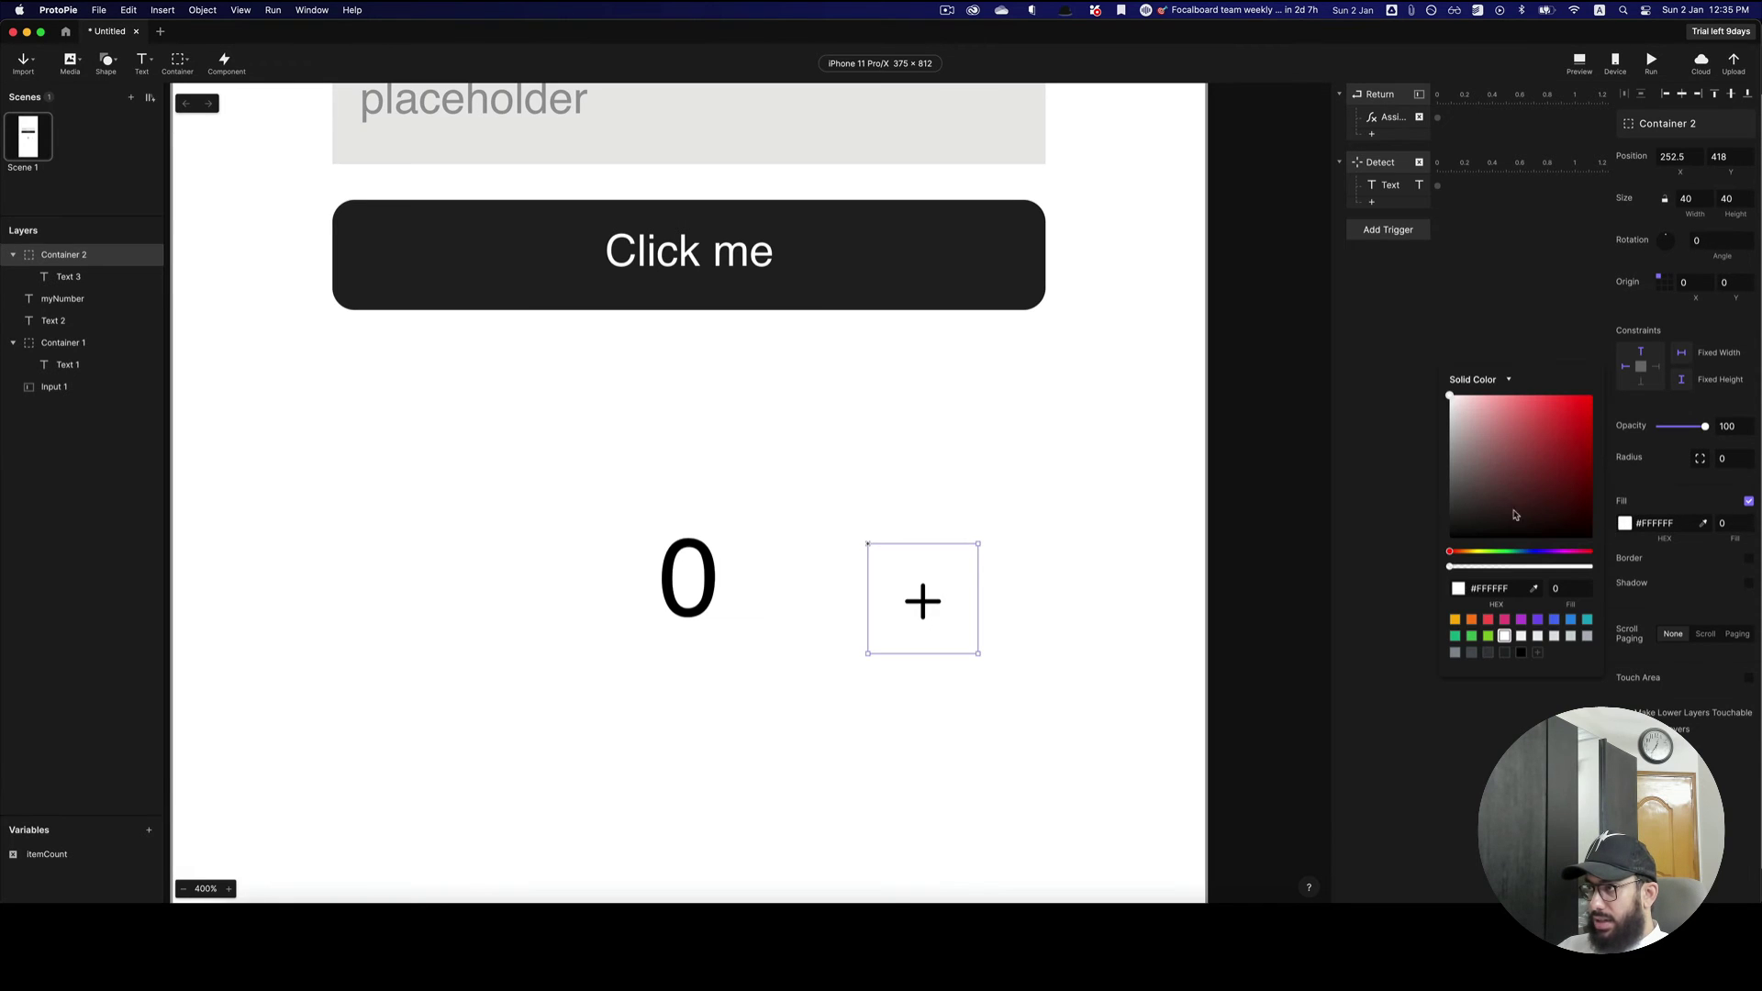
mouse_move(1455, 528)
left_mouse_down()
mouse_move(1426, 531)
mouse_move(1466, 567)
mouse_move(1601, 566)
mouse_move(1428, 516)
left_mouse_up()
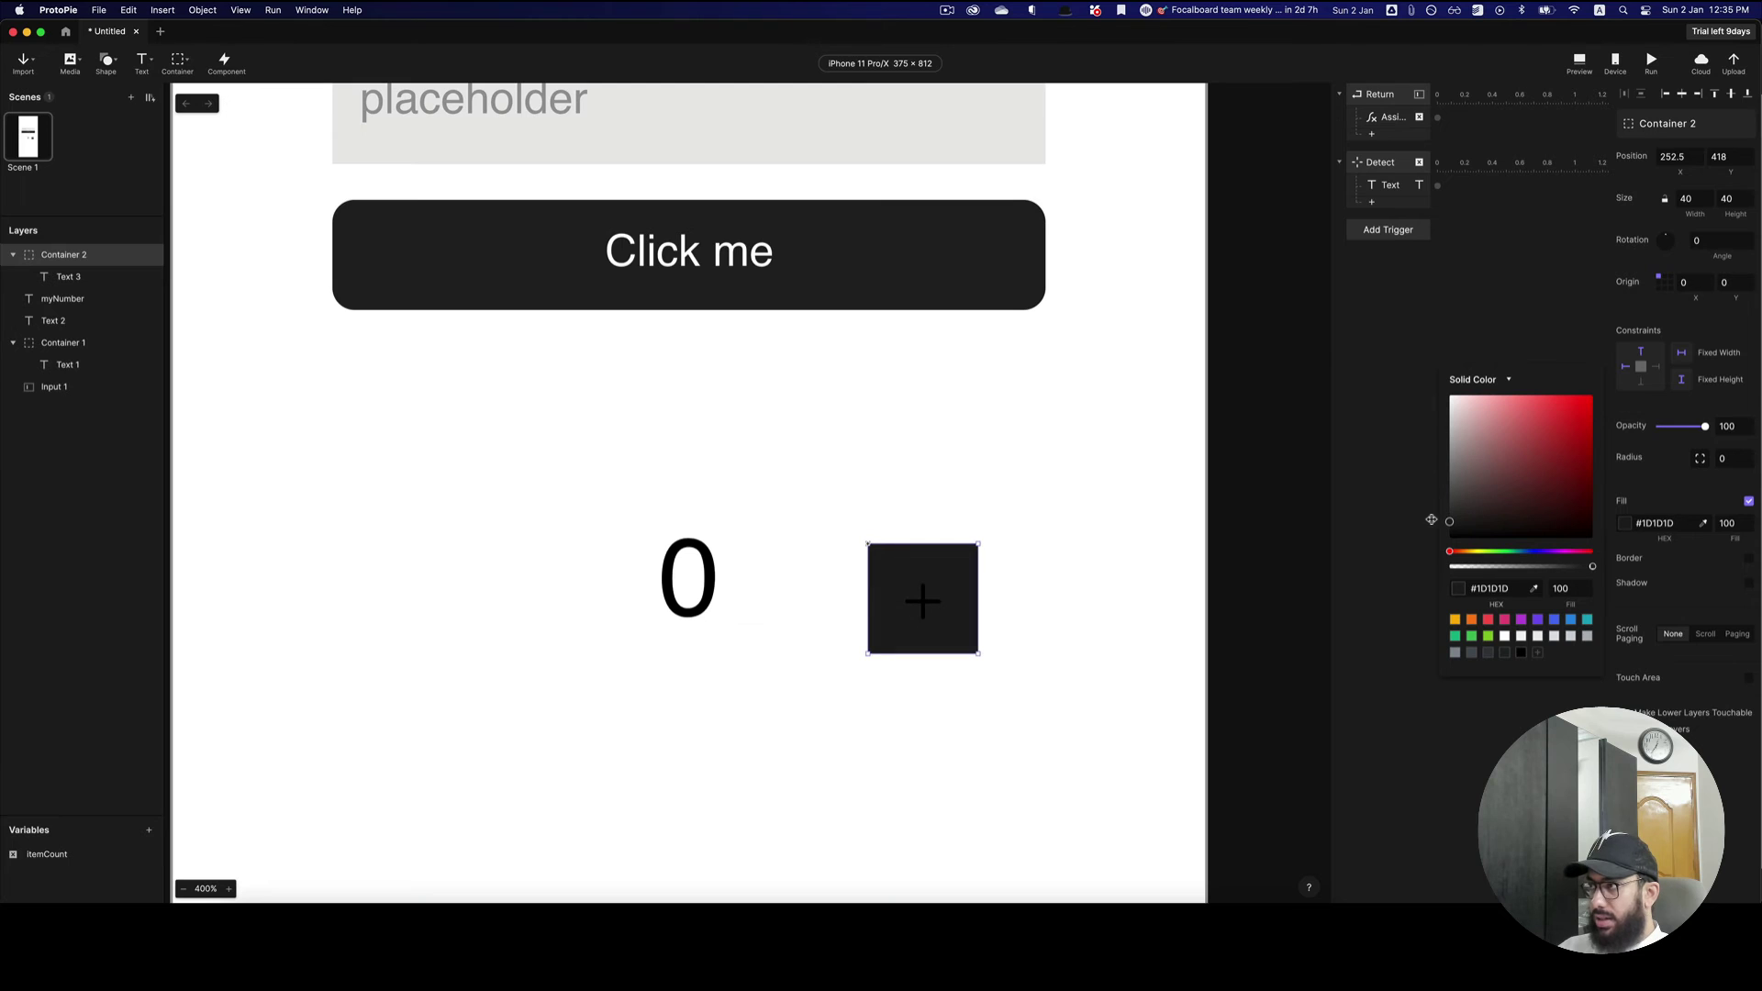
left_click(1730, 460)
key("super+a")
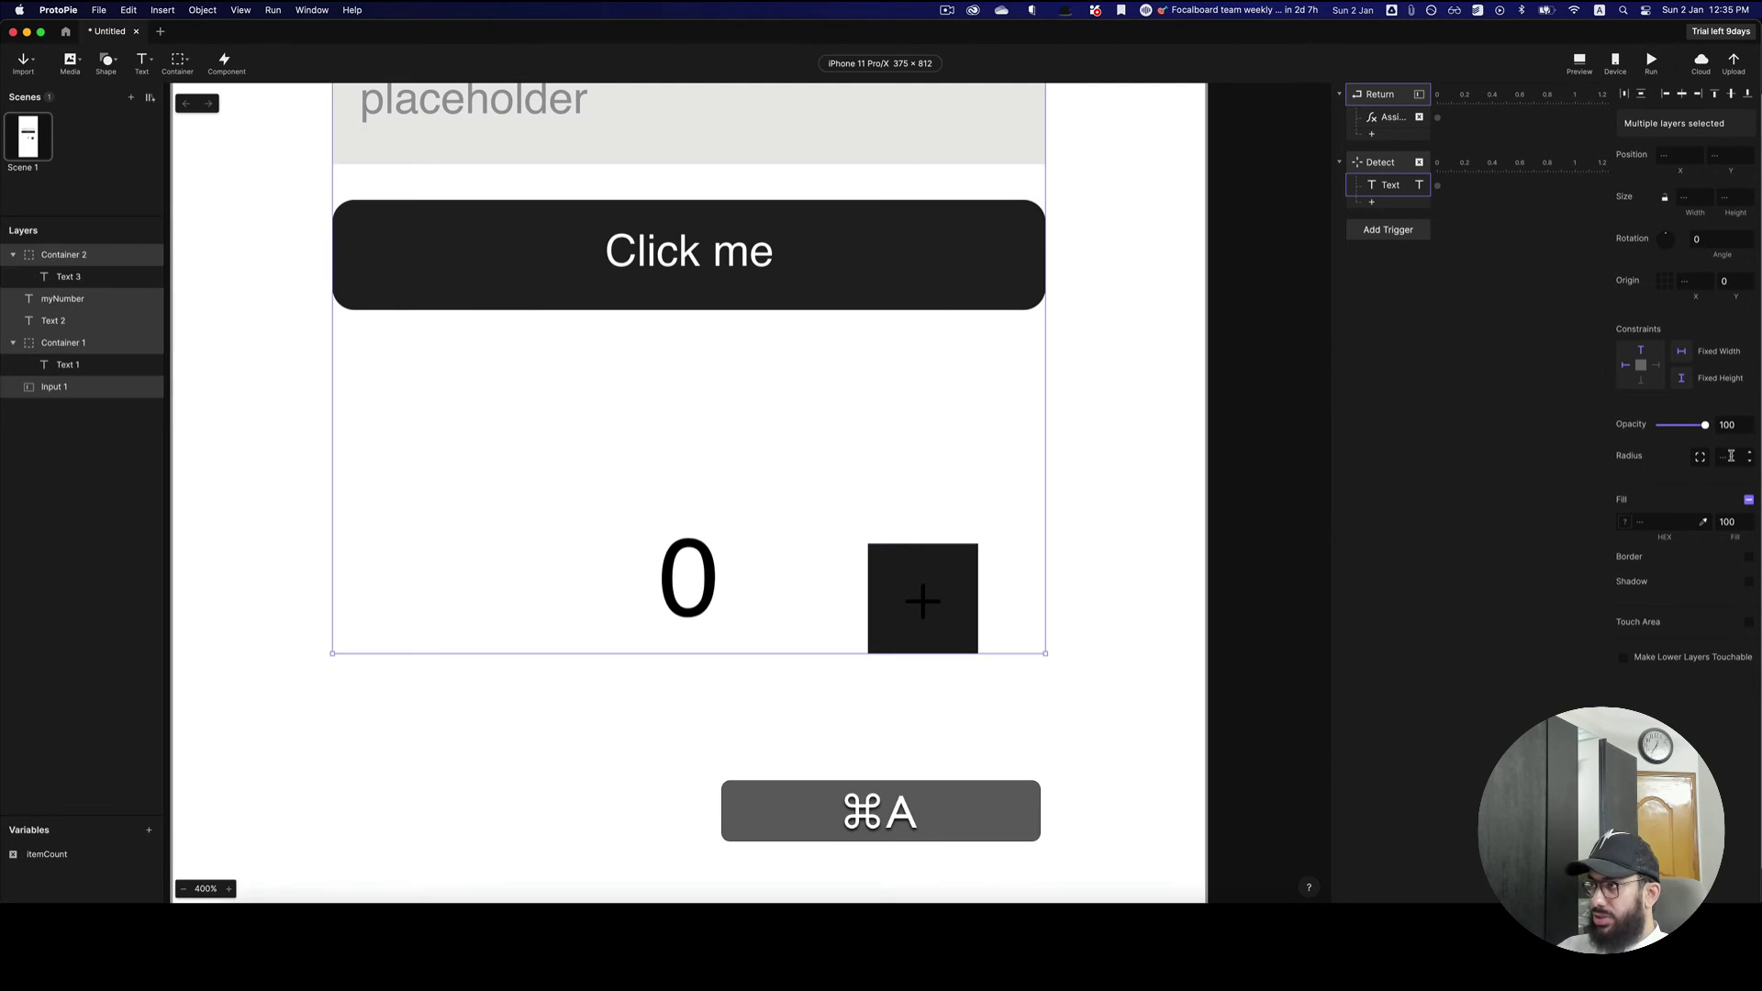
key("super+8")
key("super+z")
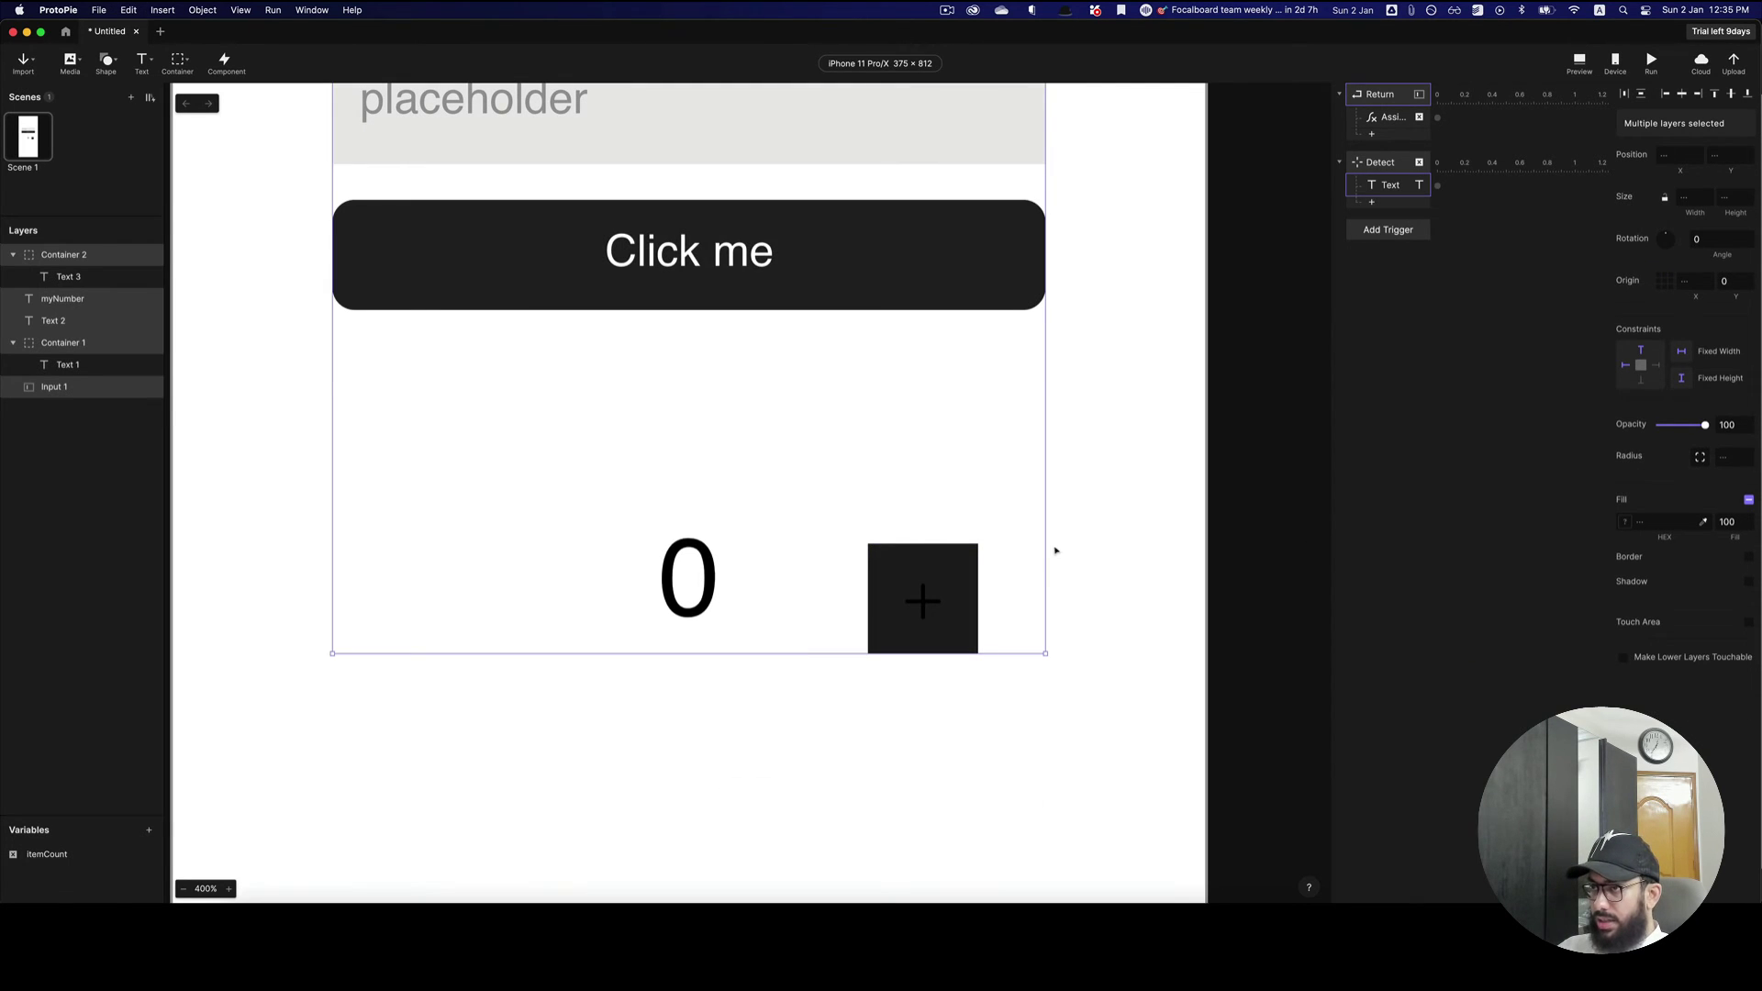
- Set the plus container's corner radius to 8
left_click(934, 561)
left_click(1735, 458)
key("super+a")
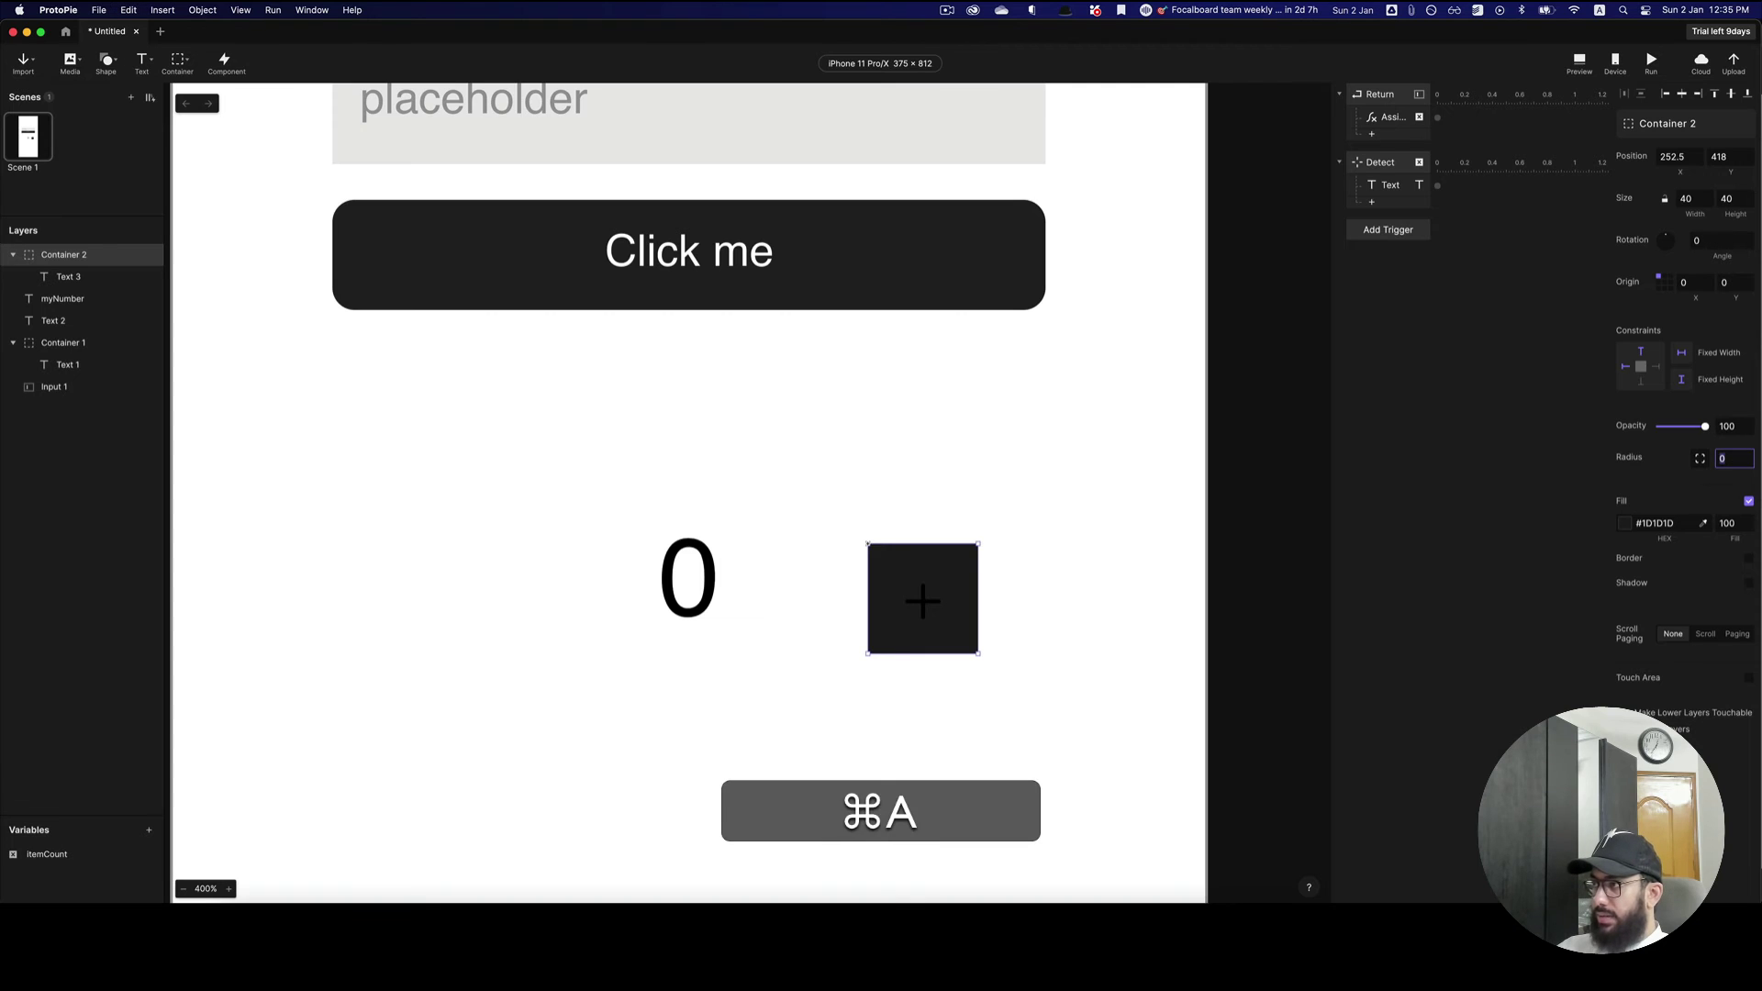
type("8")
key("Return")
- Change the plus icon's text color to white, #FFFFFF
left_click(924, 601, "super")
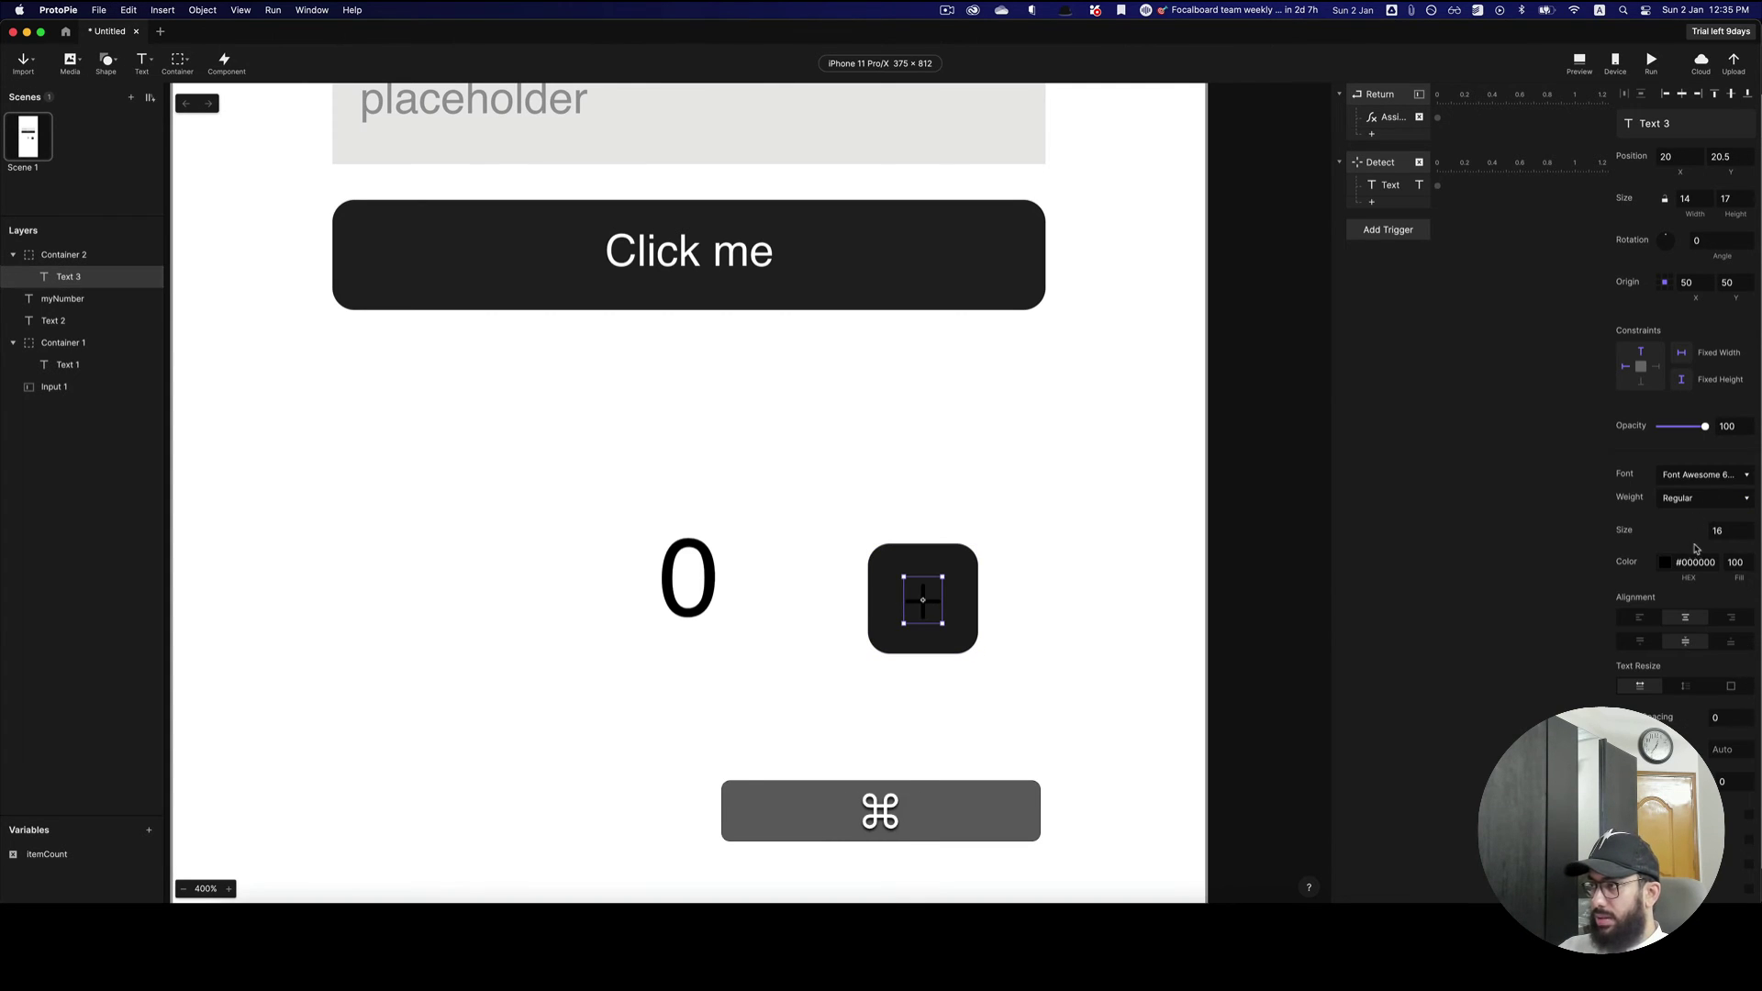
left_click(1665, 562)
left_click(1545, 661)
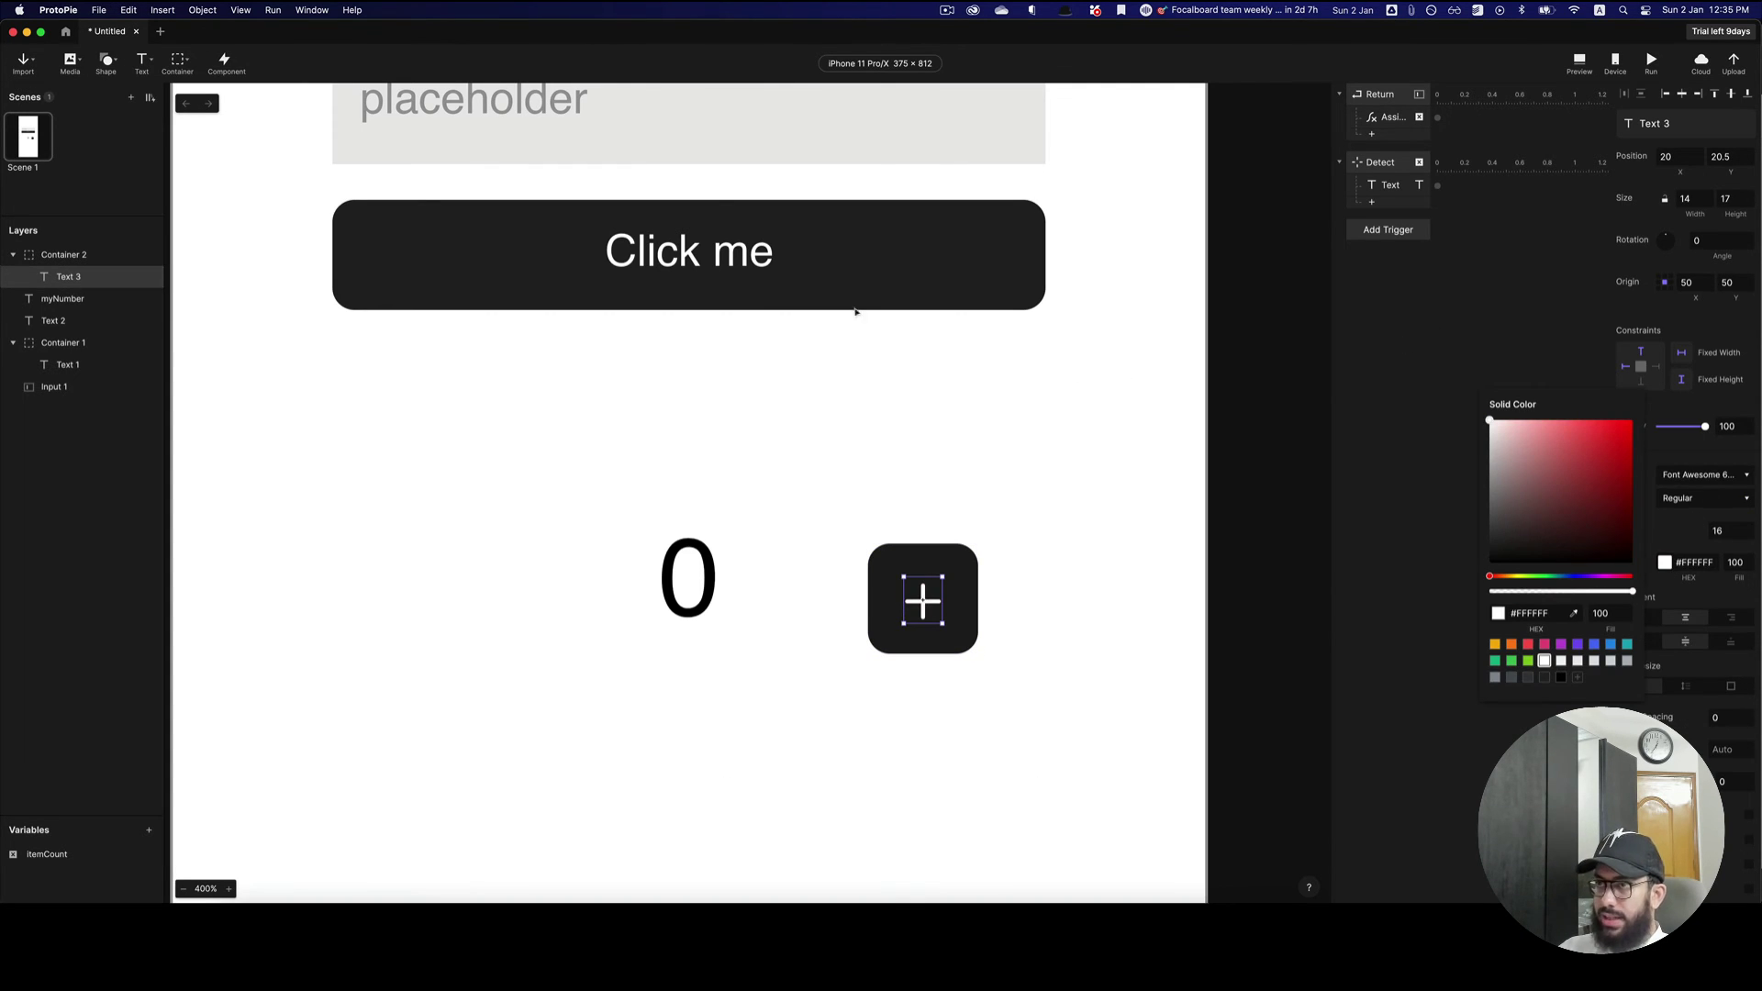
left_click(1267, 477)
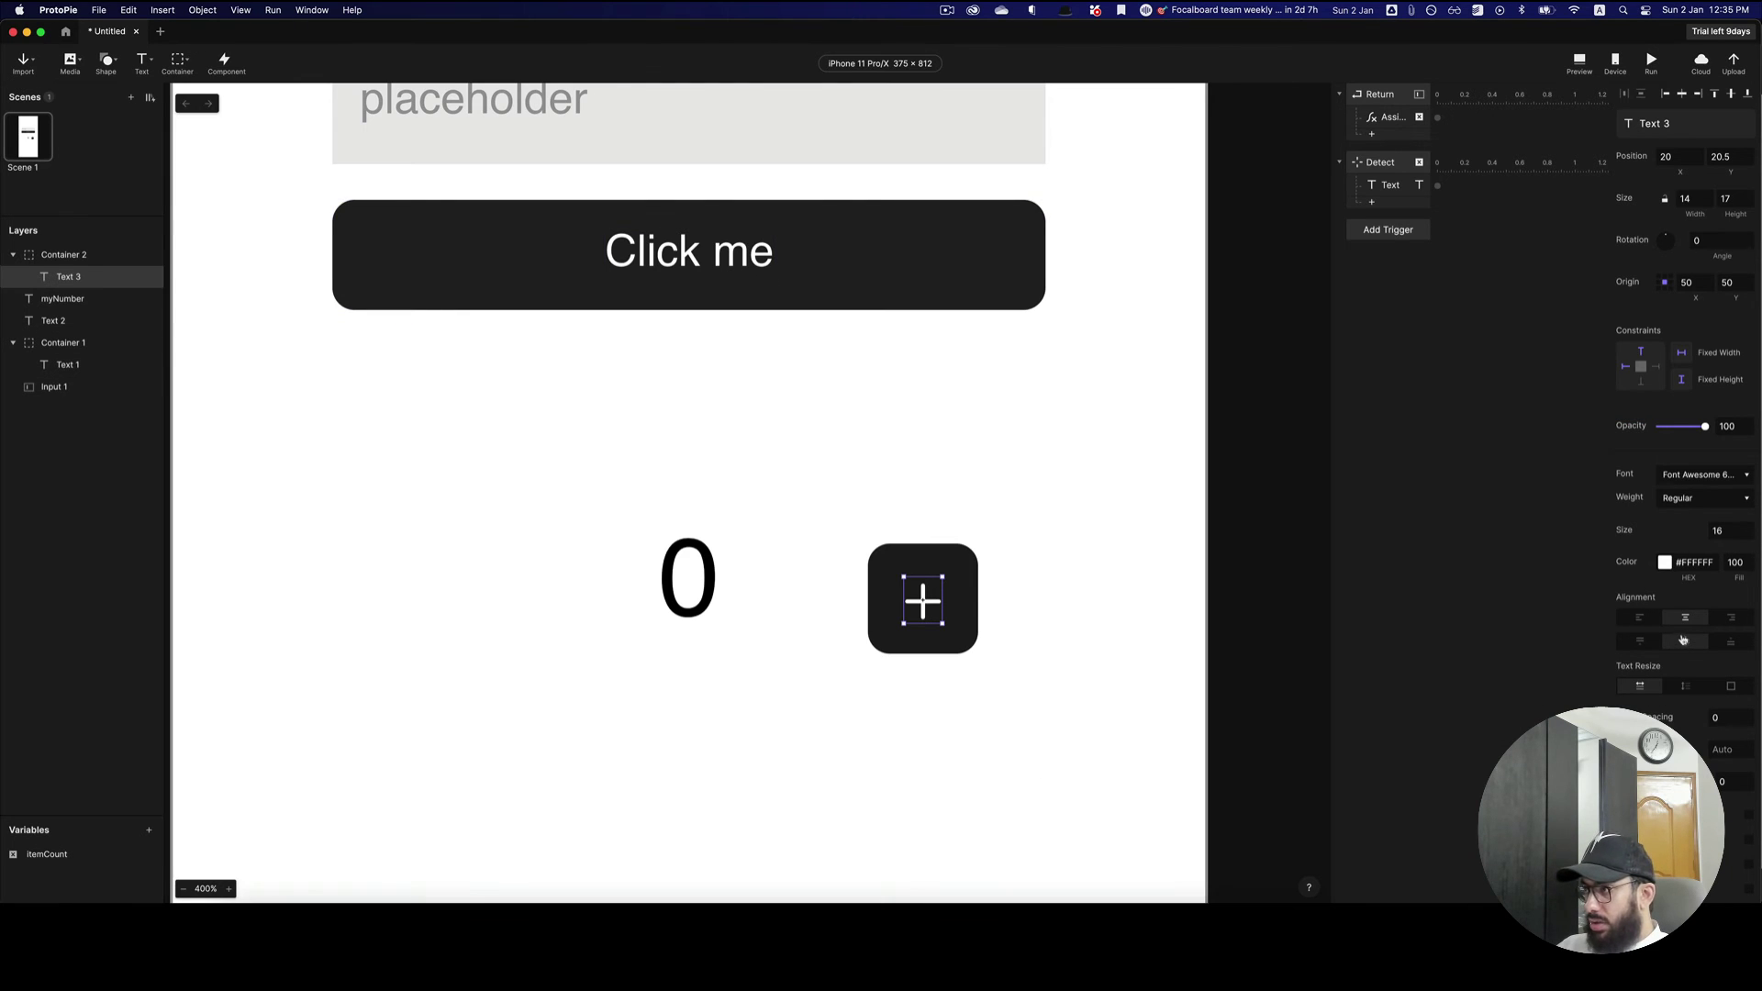
- Set the Click me label's text alignment to centered horizontally and vertically
left_click(1267, 530)
left_click(690, 252, "super")
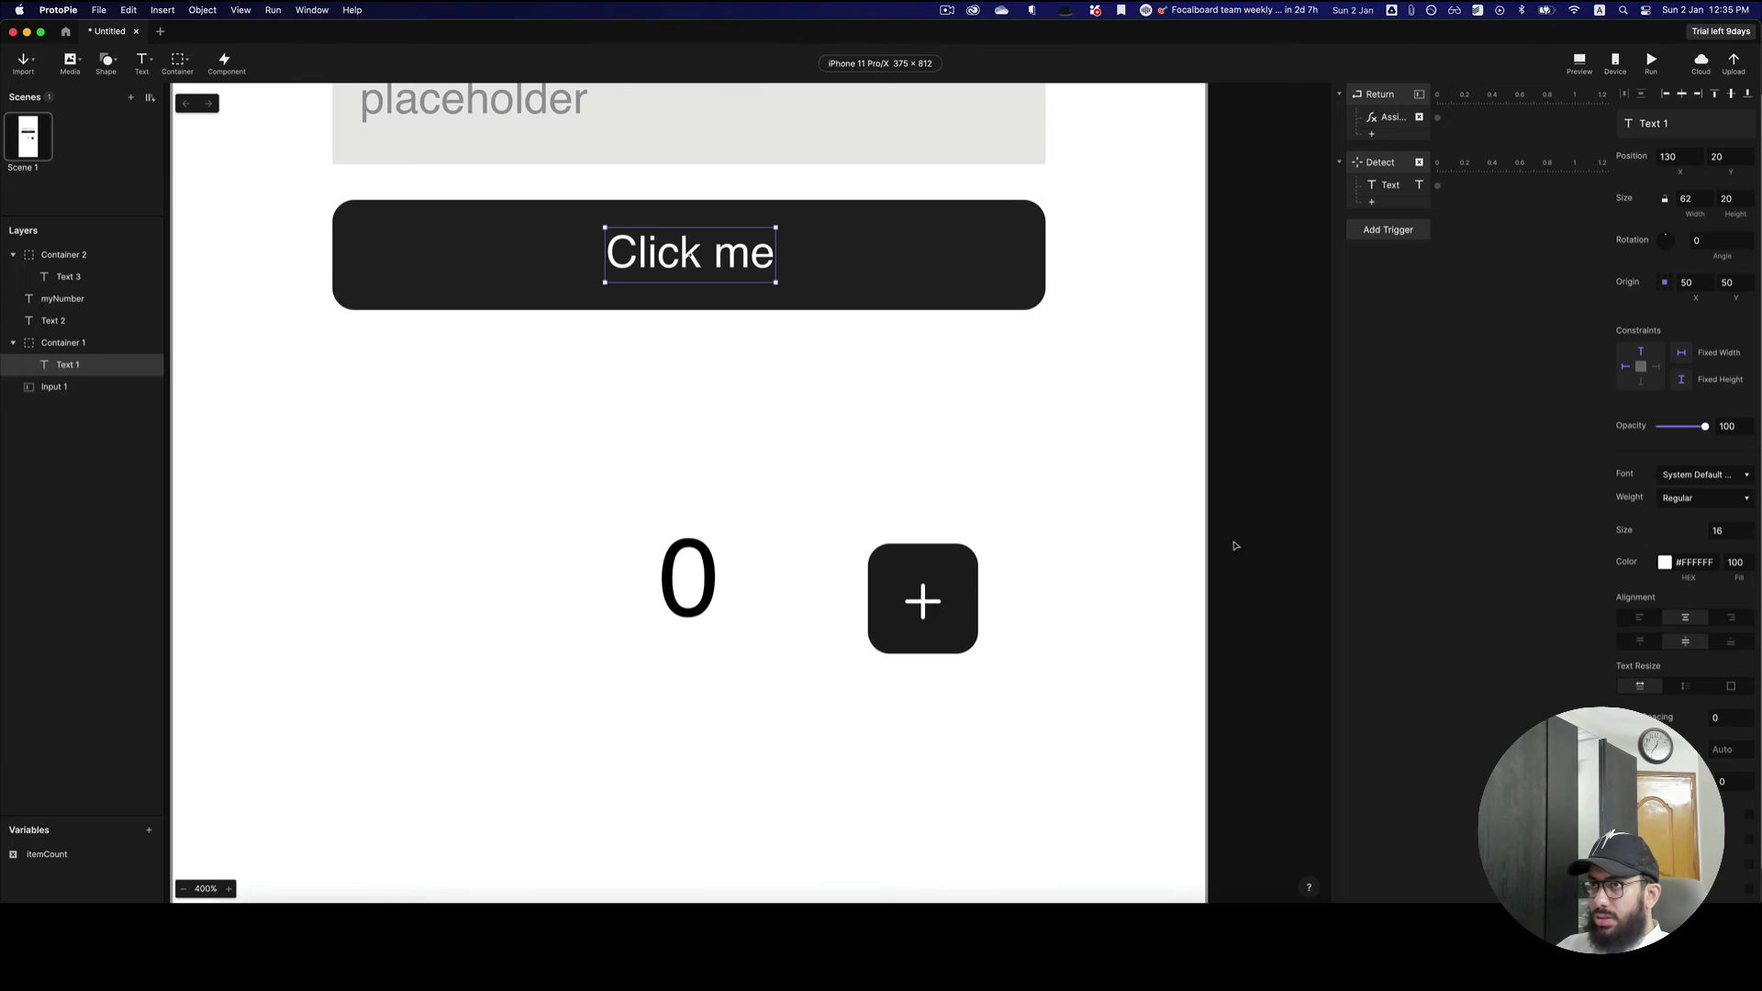
left_click(1090, 519)
- Move the plus icon's container to X 248, Y 410 and rename it Plus Button
left_click(923, 580)
mouse_move(923, 580)
left_mouse_down()
mouse_move(909, 570)
mouse_move(932, 567)
left_mouse_up()
key("shift+super+r")
type("P")
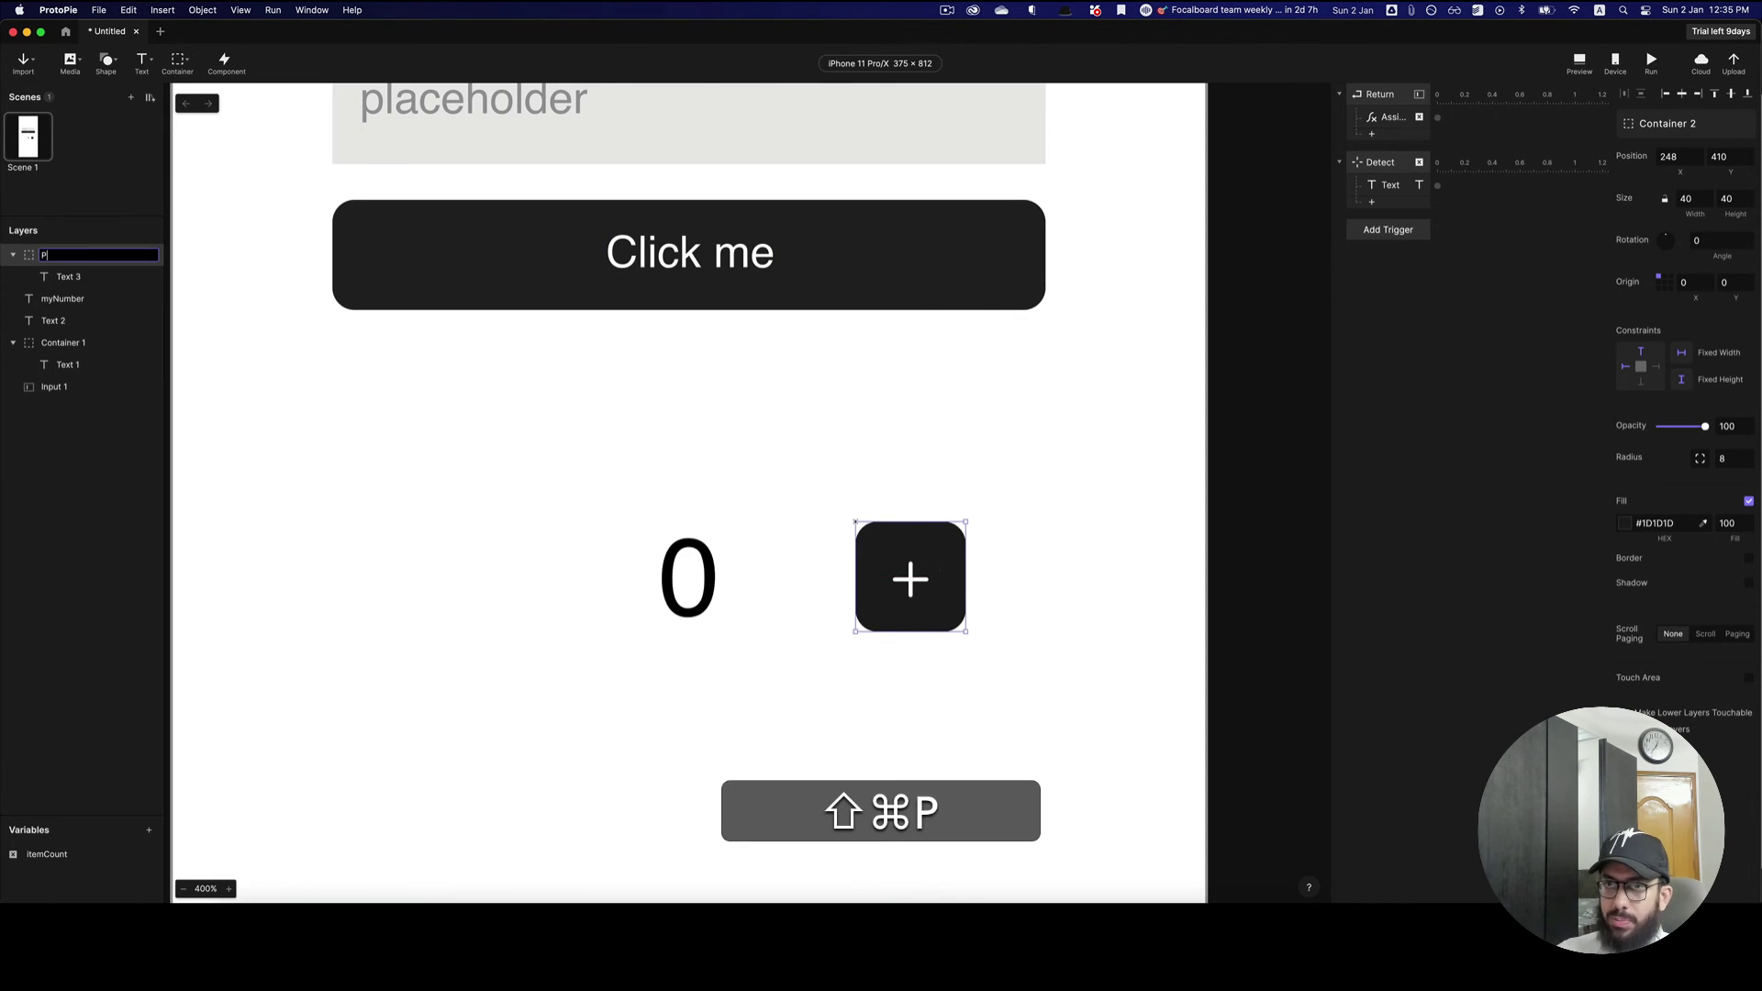
type("lus Button")
key("Return")
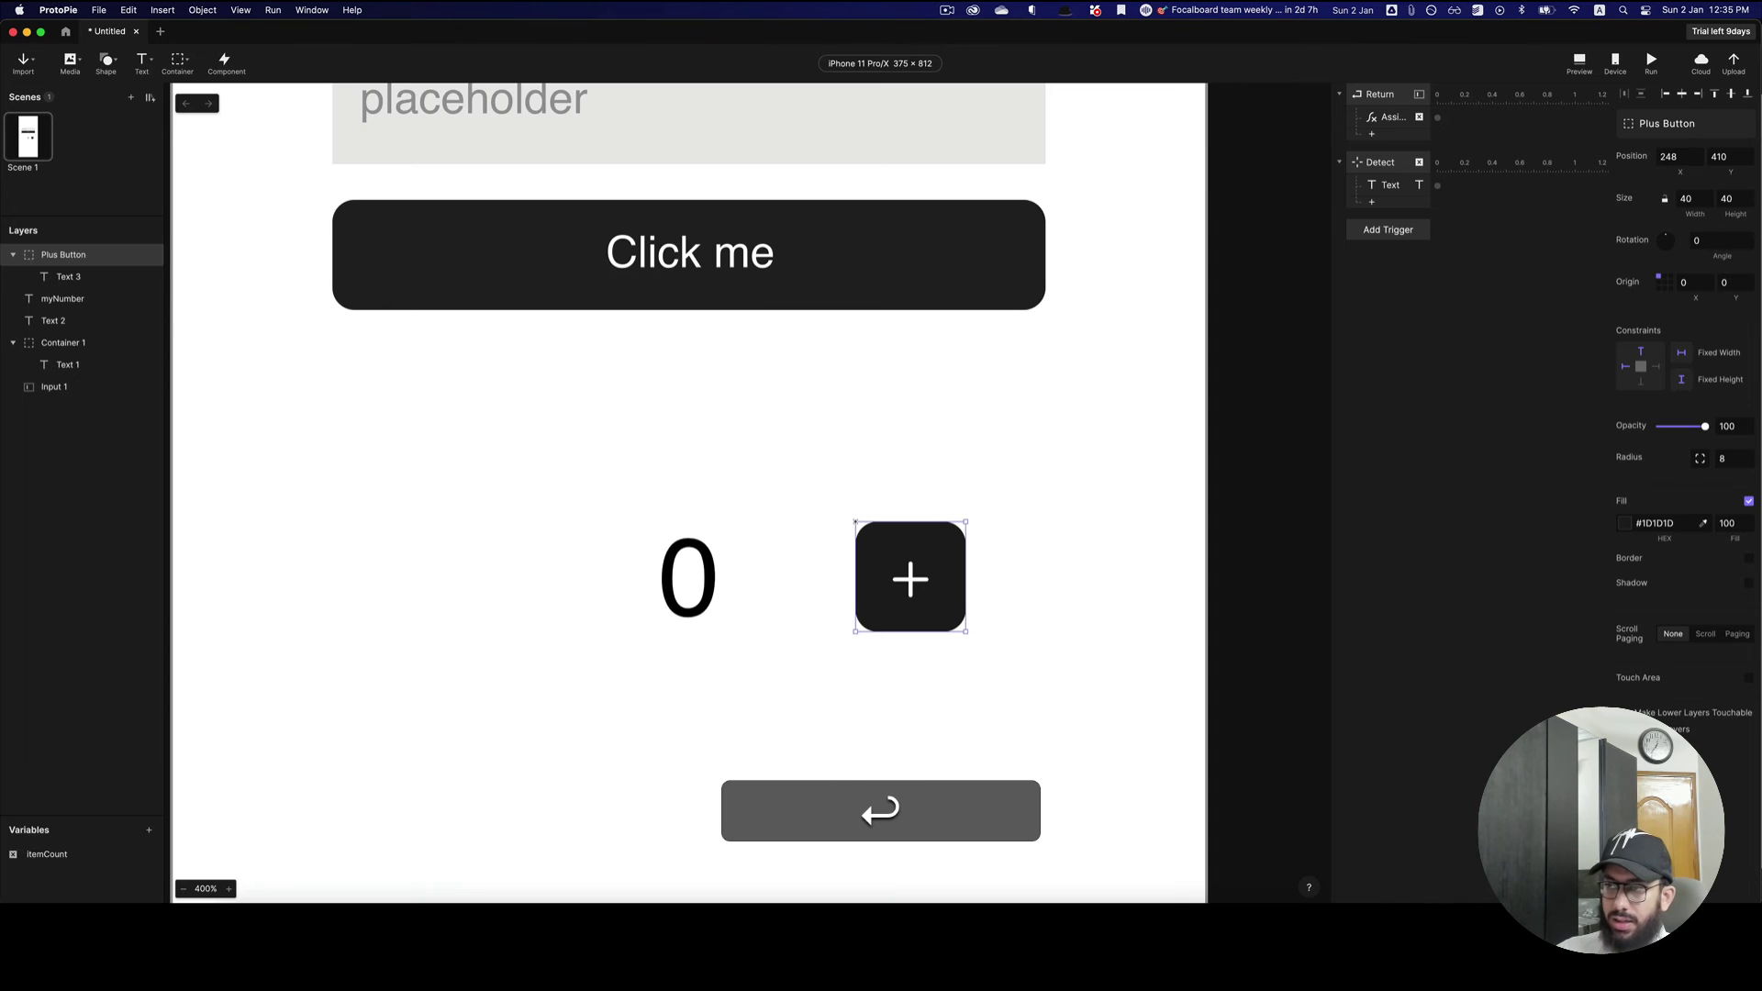
- Move Plus Button to the left of the 0 and place a duplicate on its right at X 239, Y 410
left_click_drag(936, 569, 484, 551)
left_click_drag(554, 551, 927, 557)
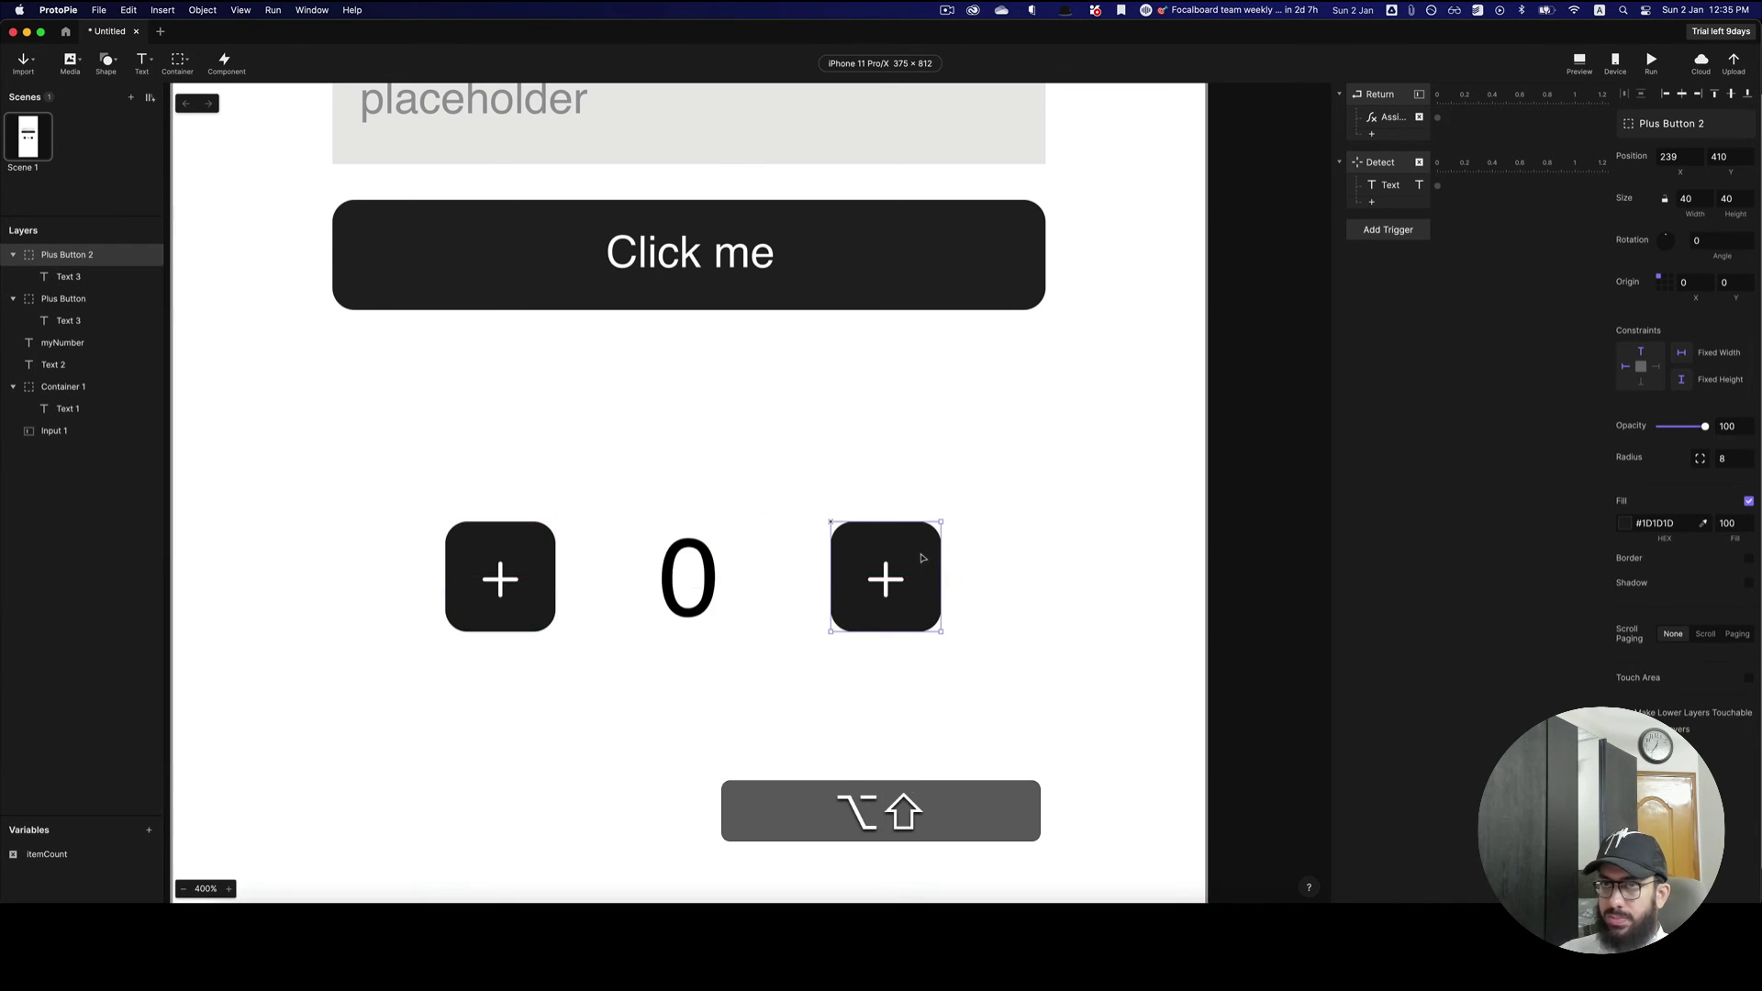
- Rename the duplicated button container Minus Button
key("shift+super+r")
type("Mo")
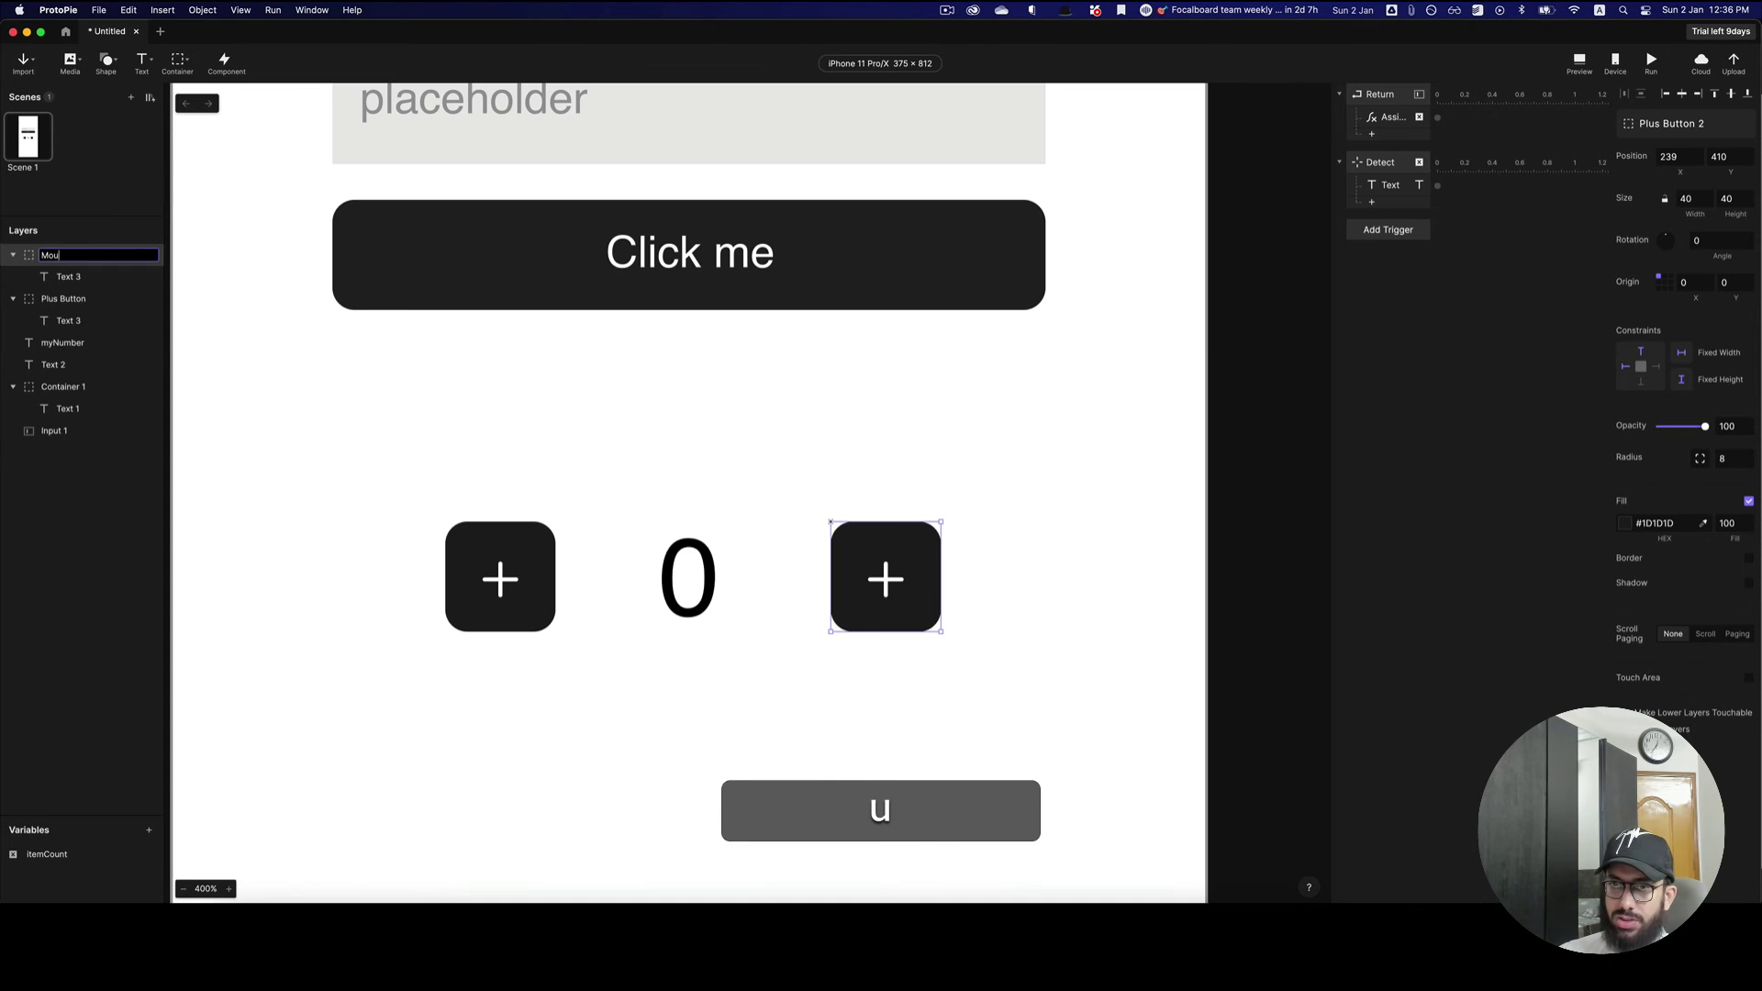
key("BackSpace")
type("i")
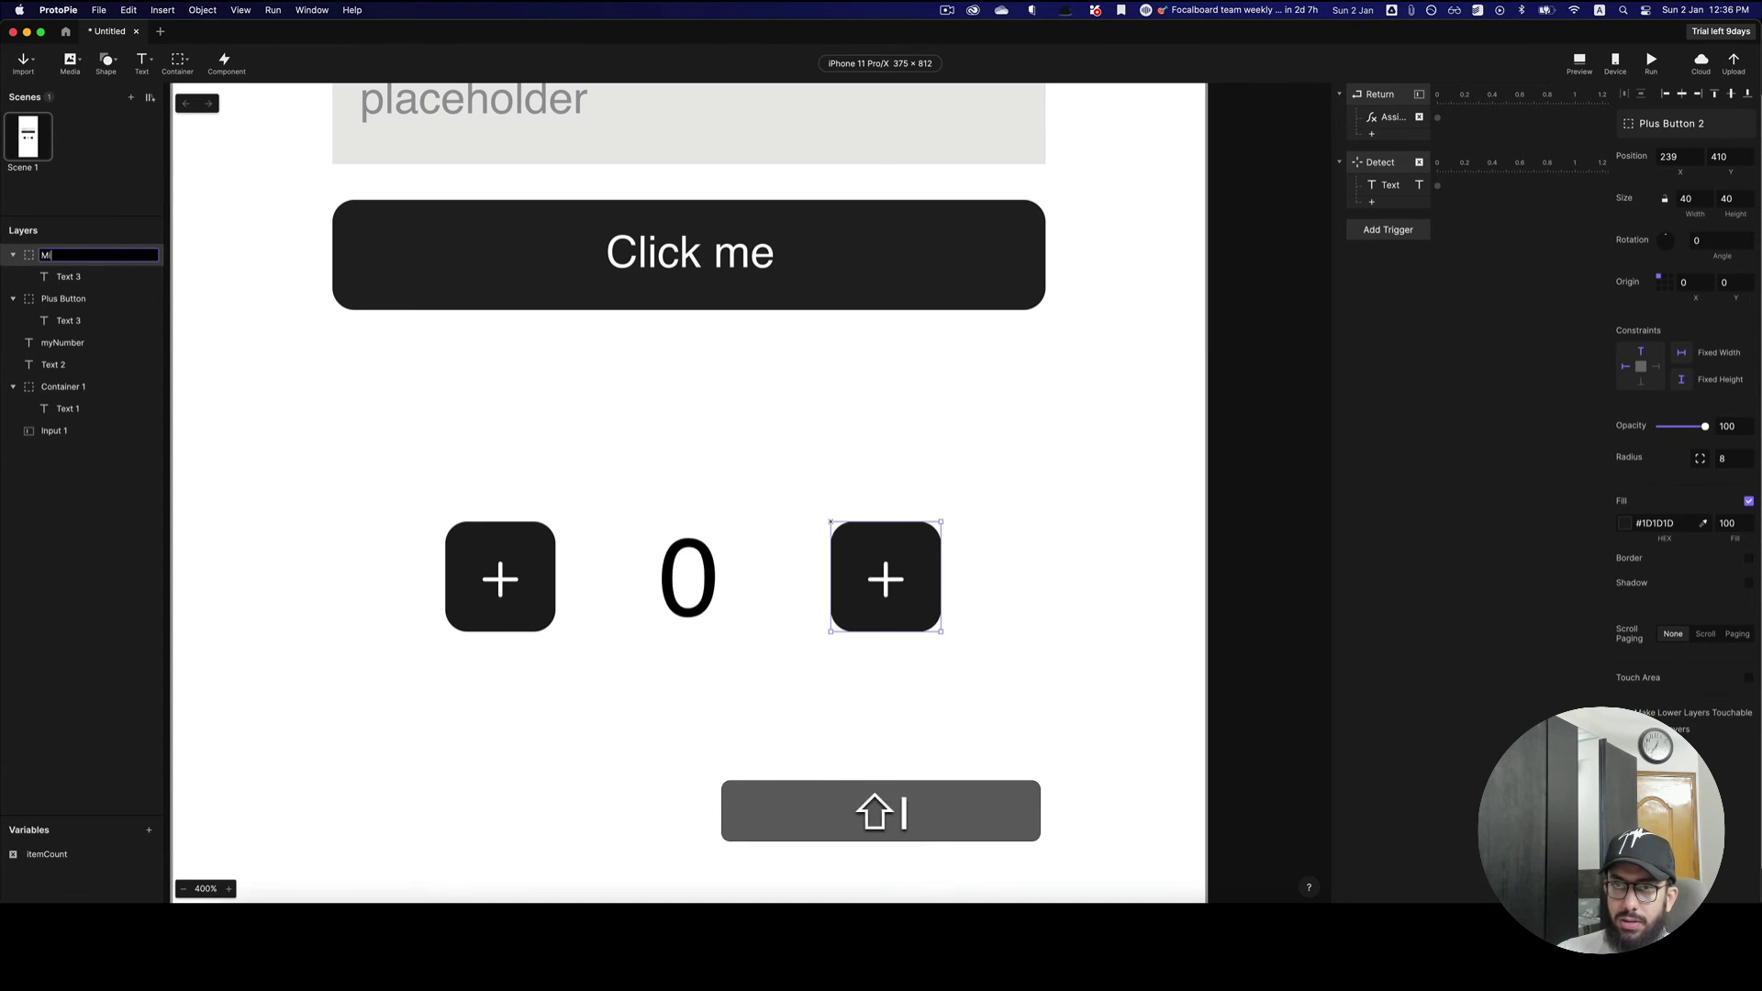
type("nus BUtton")
key("alt+BackSpace")
type("Button")
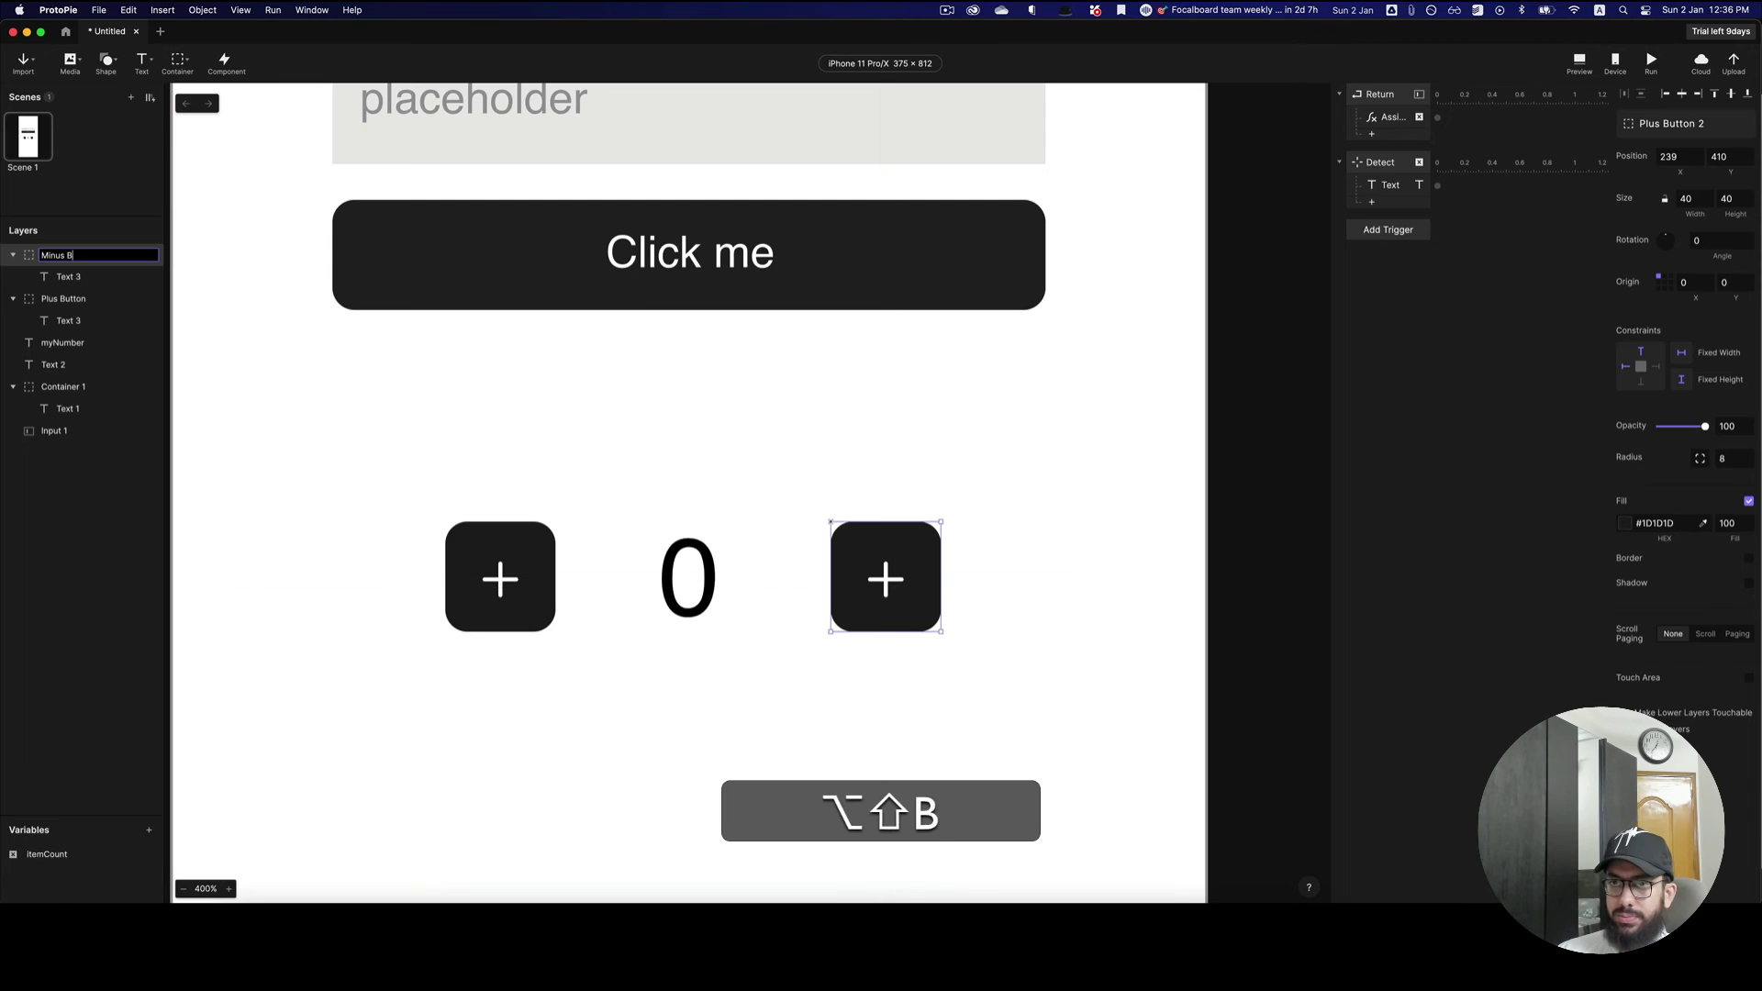
key("Return")
- Try to distribute the two buttons and the 0 evenly in the horizontal direction
left_click_drag(1049, 501, 237, 696)
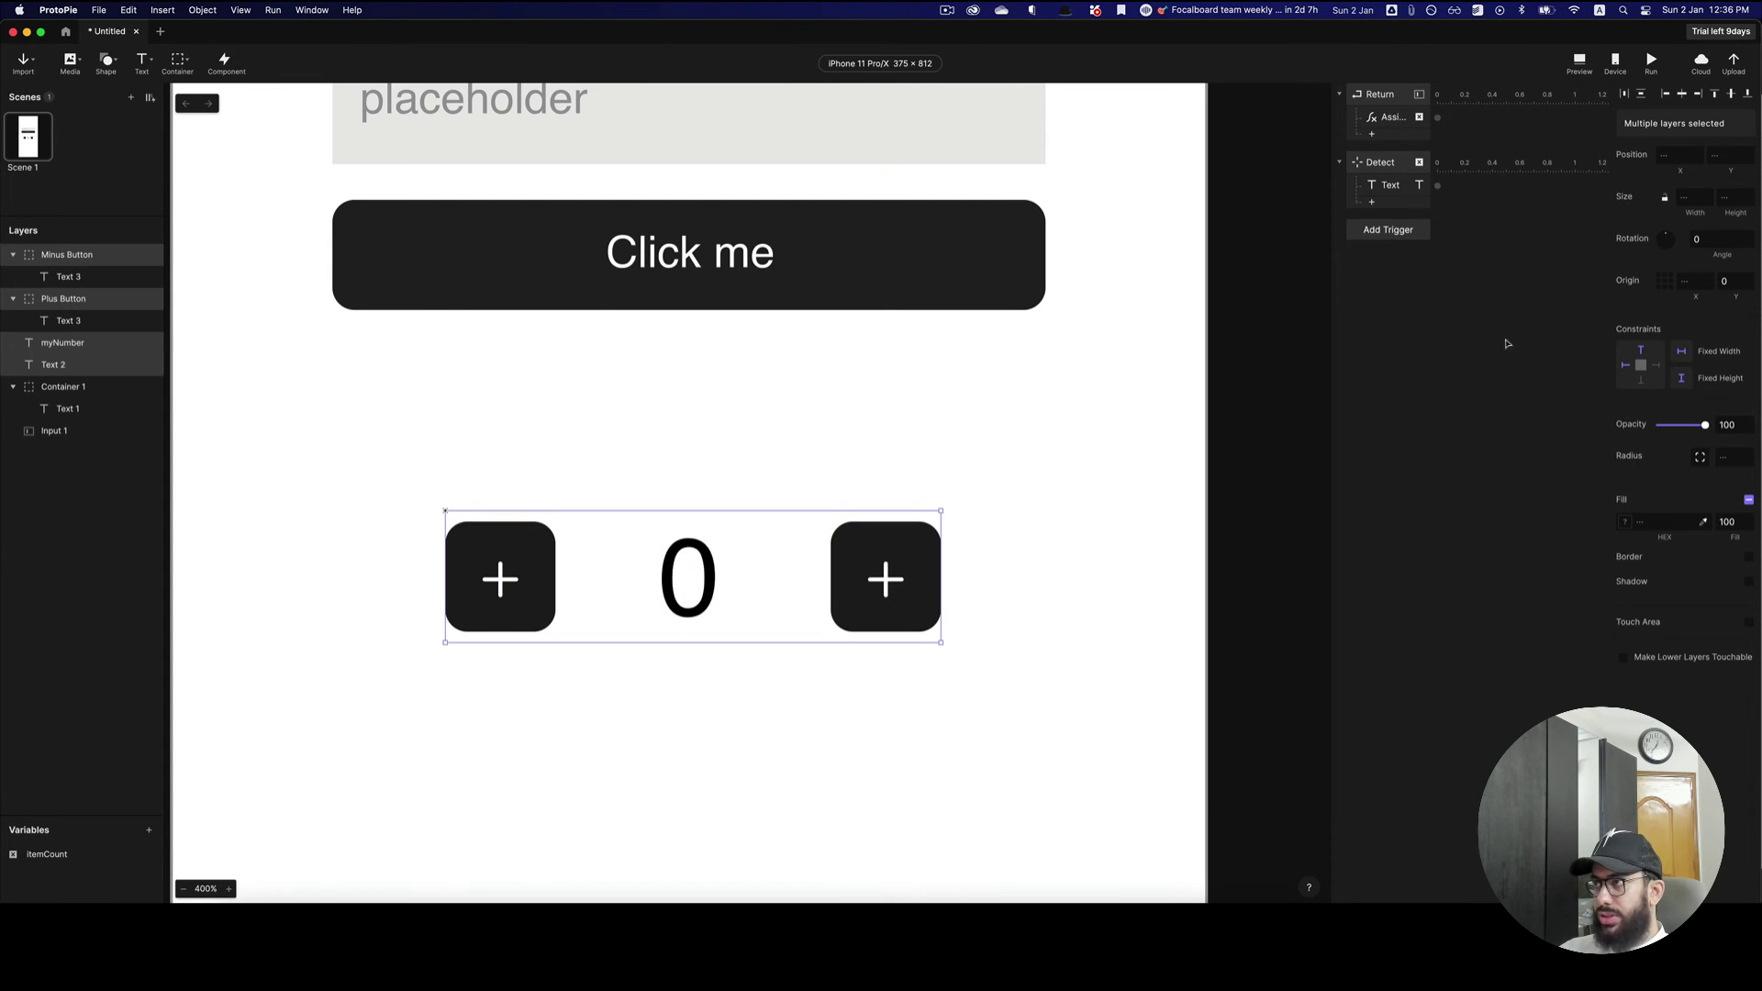
left_click(1623, 95)
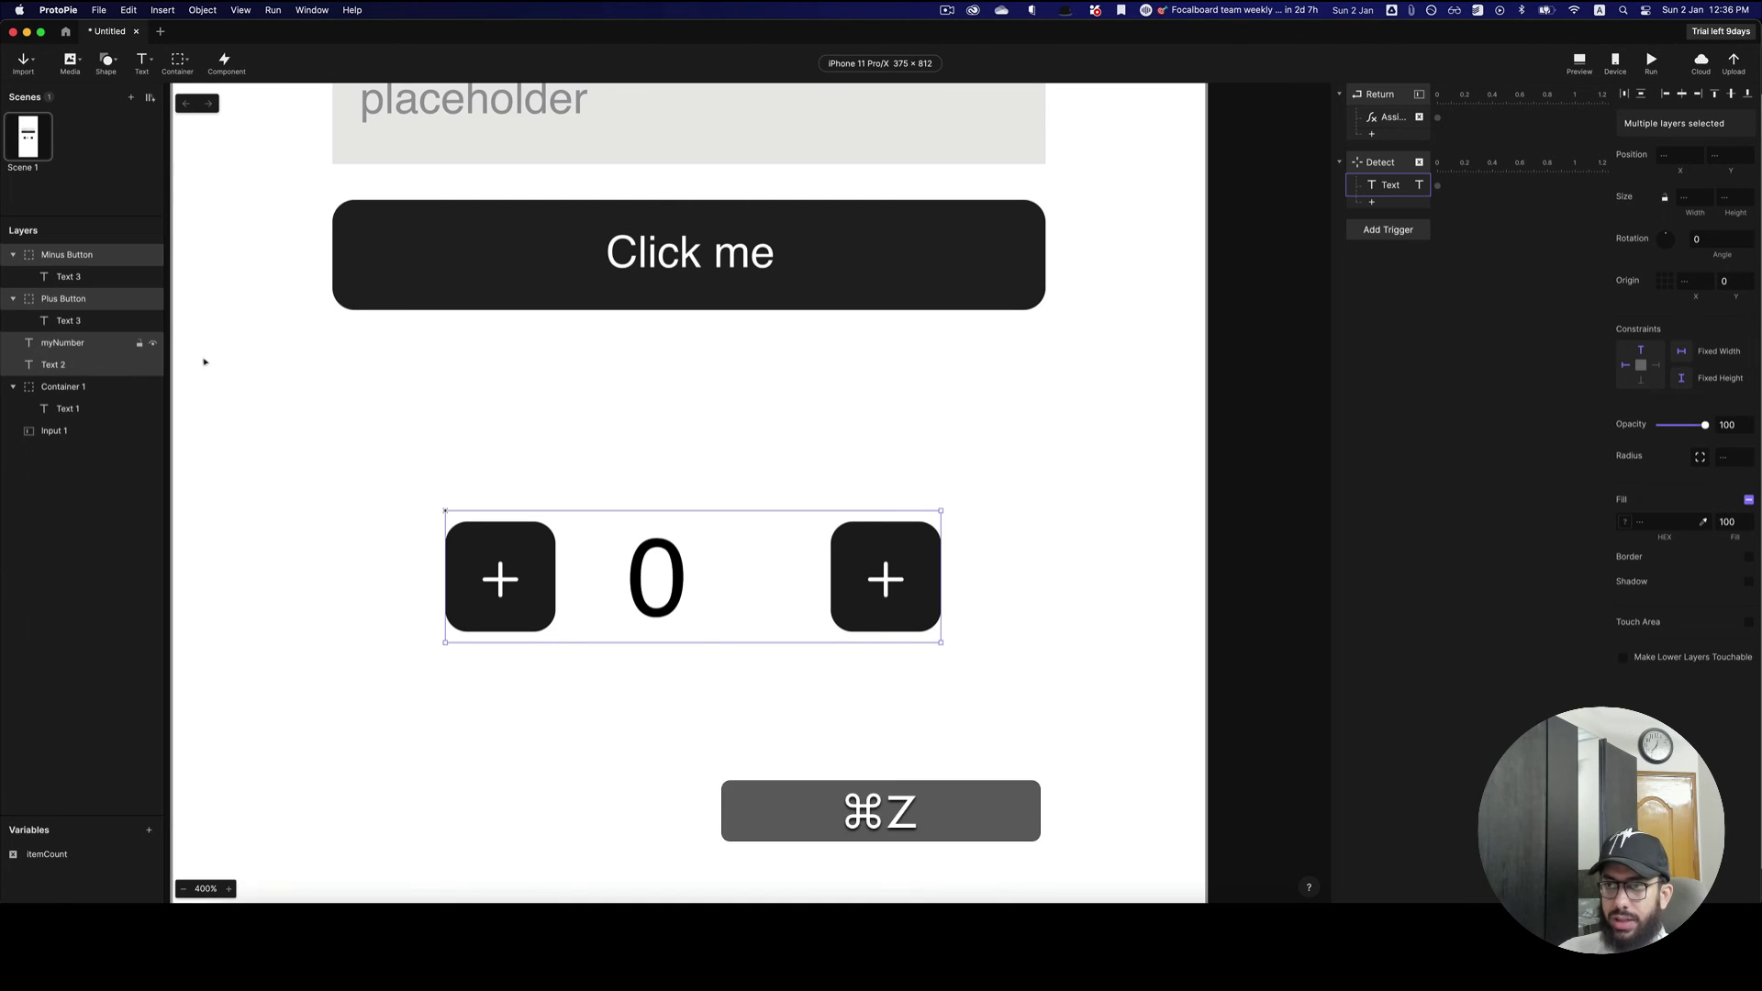
left_click_drag(456, 470, 1032, 693)
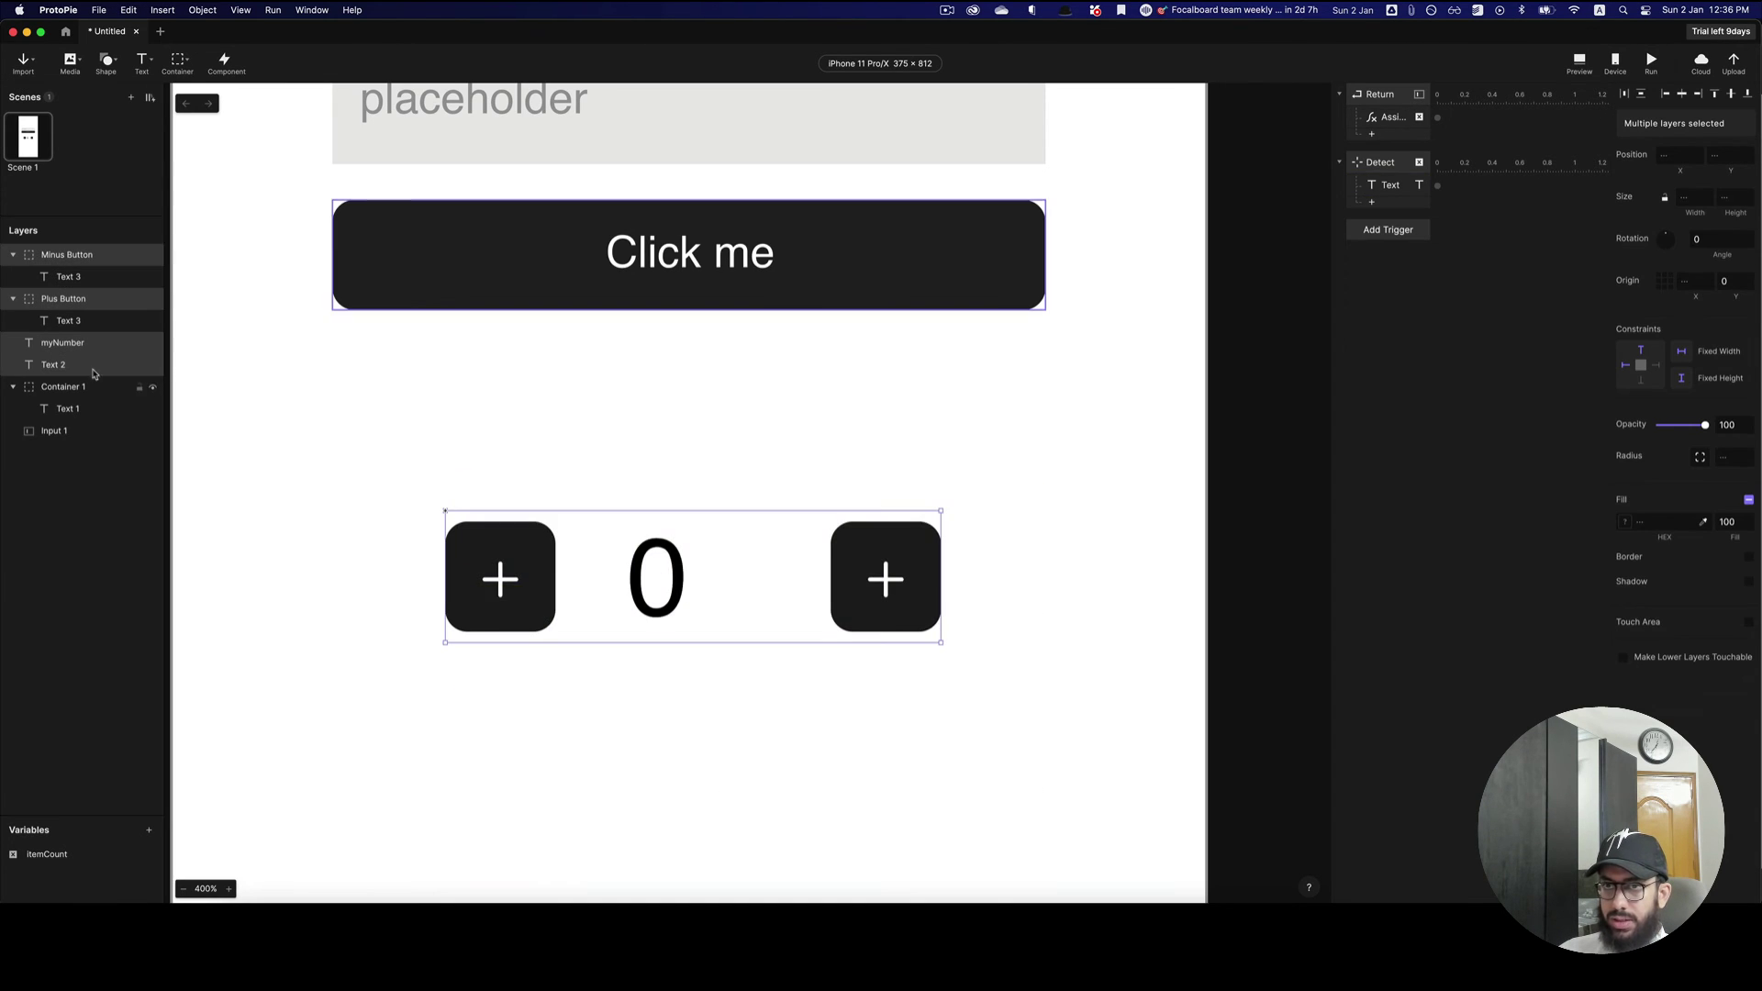
- Delete the stray Text 2 layer and distribute the two buttons and myNumber evenly in the horizontal direction
left_click(145, 364)
key("super+x")
left_click_drag(547, 507, 1092, 706)
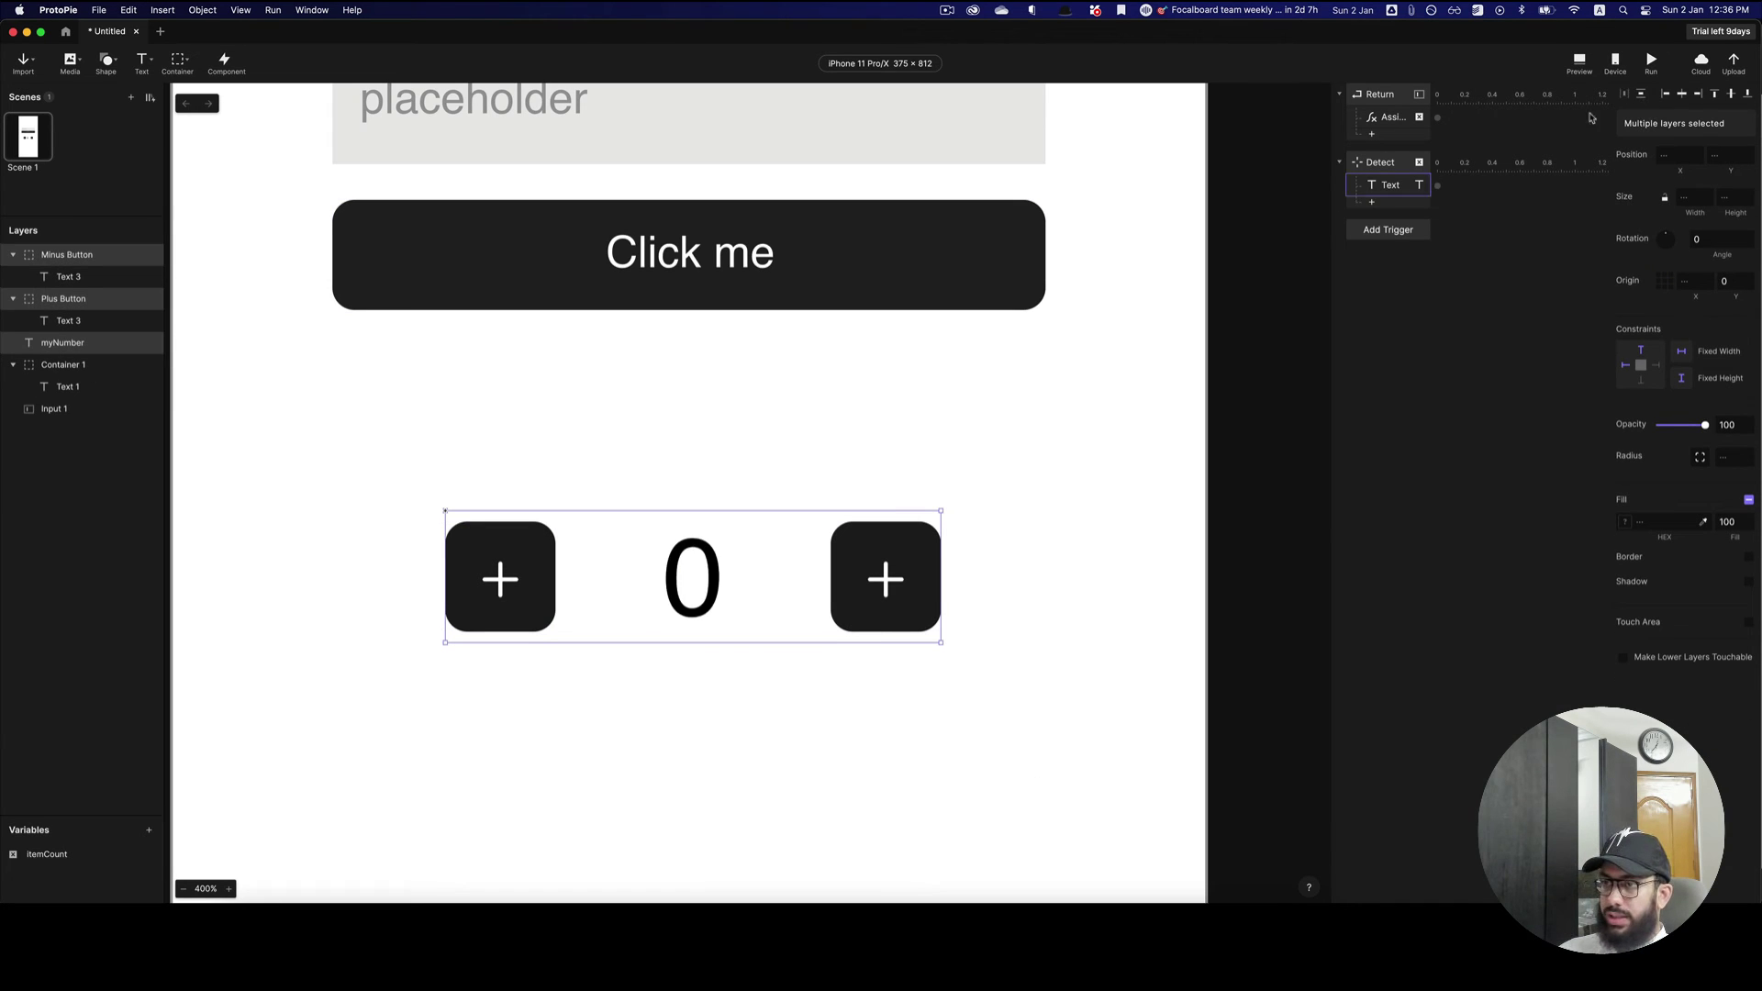
- Center the row of the two buttons and the number horizontally in the scene
left_click(939, 437)
scroll(942, 436, "down", 5)
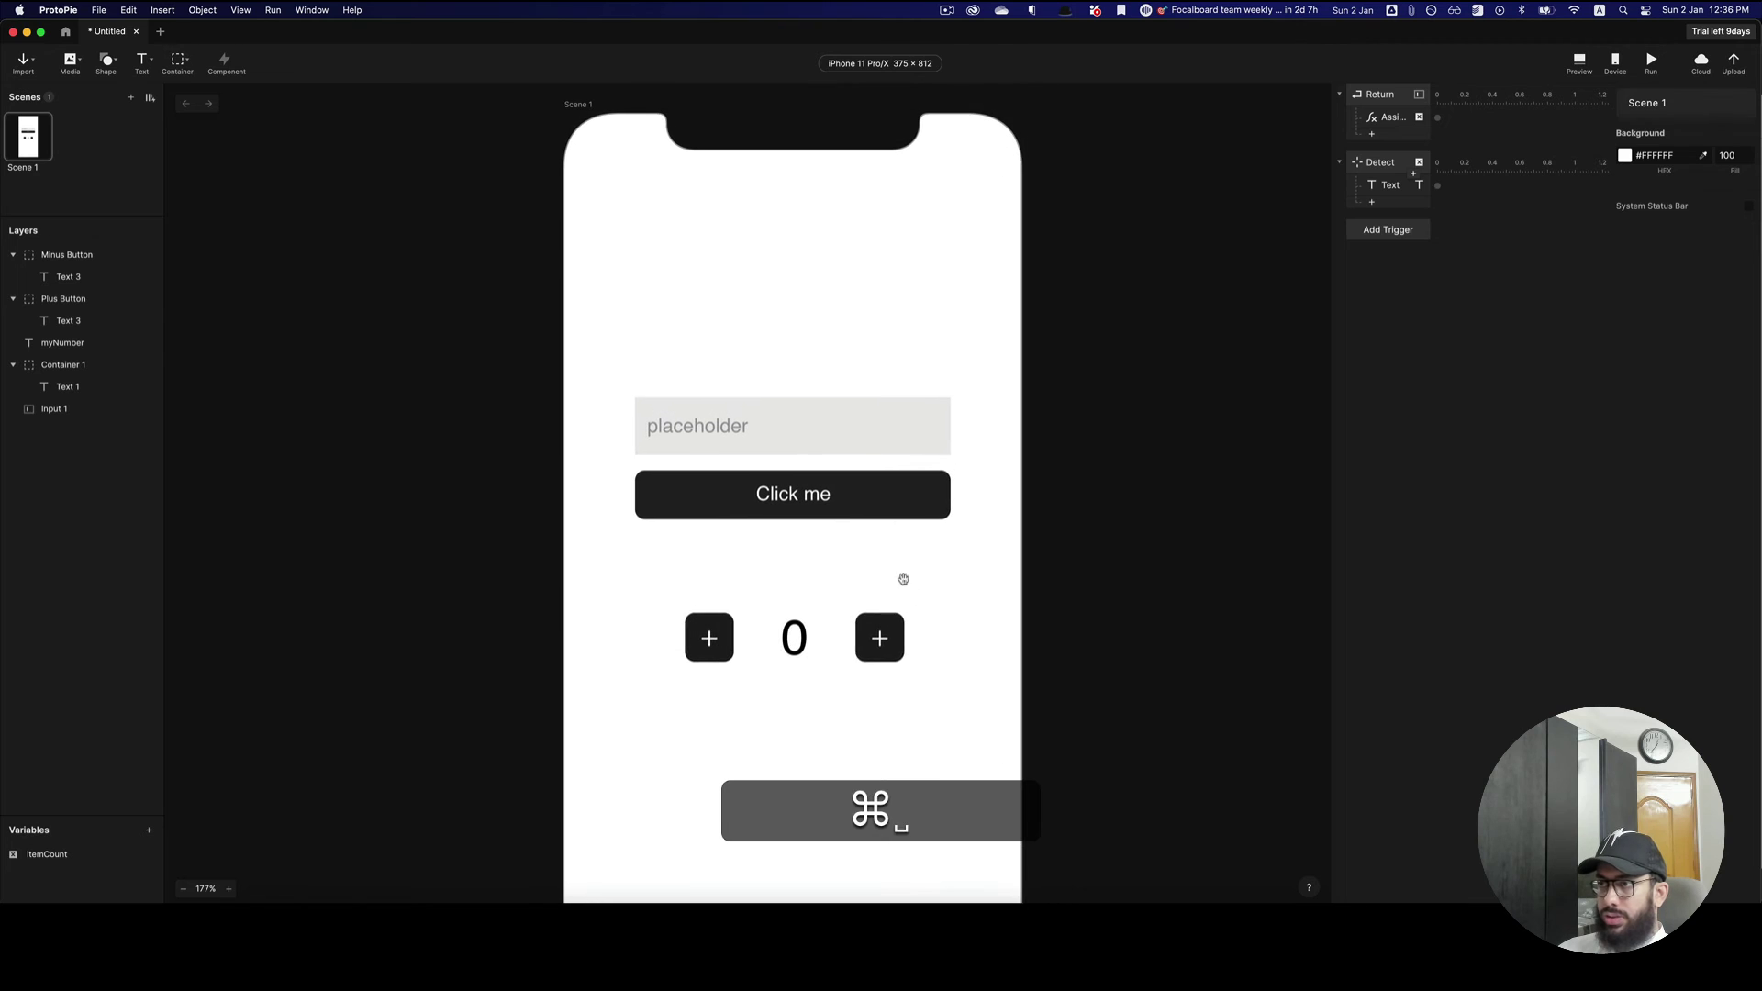
key("v")
left_click_drag(983, 703, 570, 530)
left_click_drag(880, 639, 955, 621)
left_click(955, 621)
- Replace the plus icon inside Minus Button with a minus icon
left_click(878, 640, "shift+super")
key("super+d")
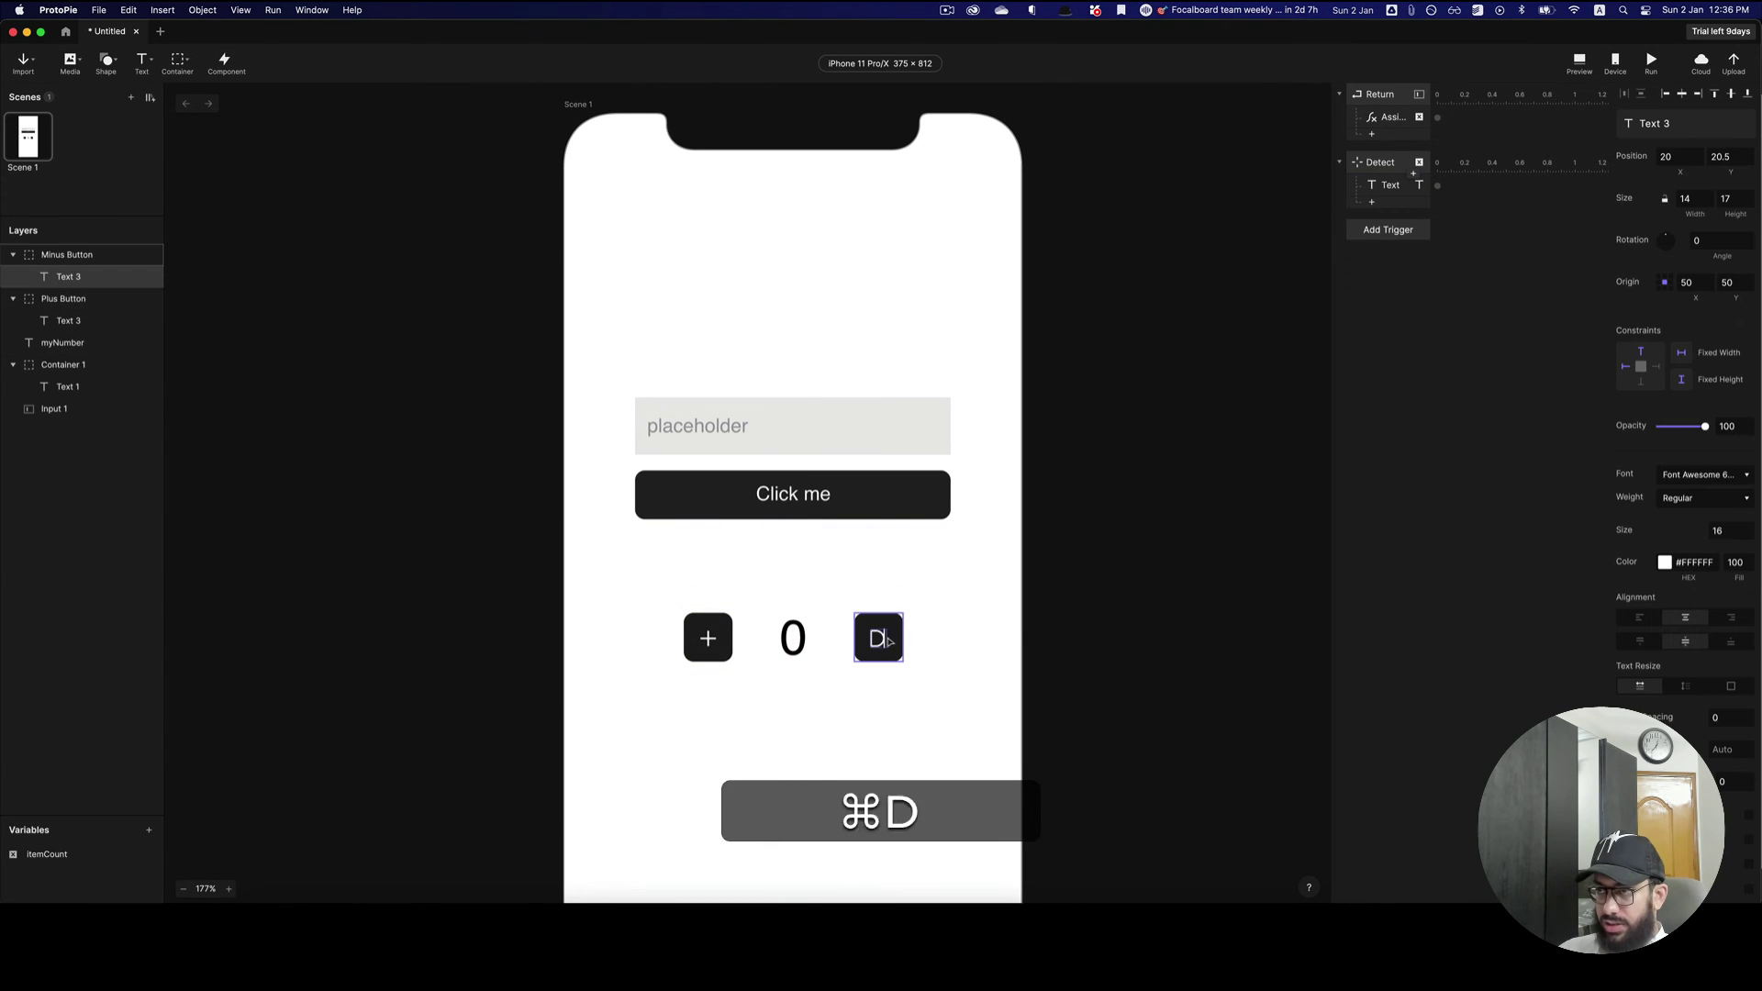
key("h")
- Add a Tap trigger to Minus Button
left_click(883, 630)
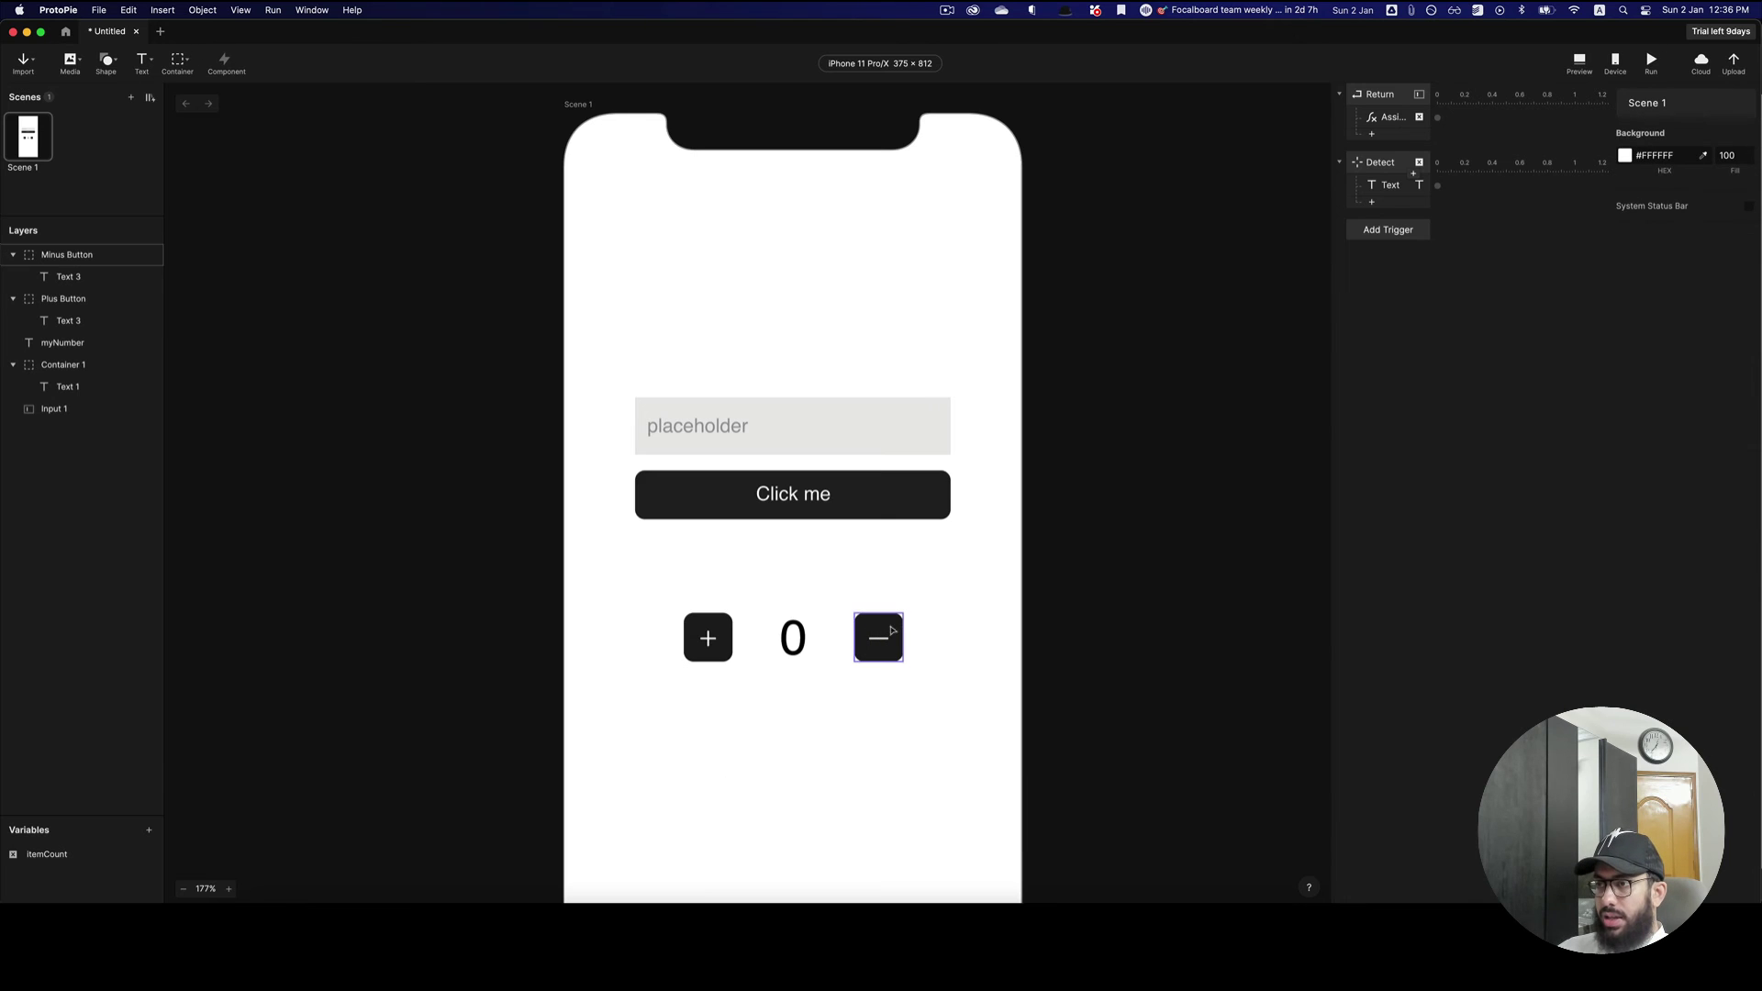
left_click(1406, 229)
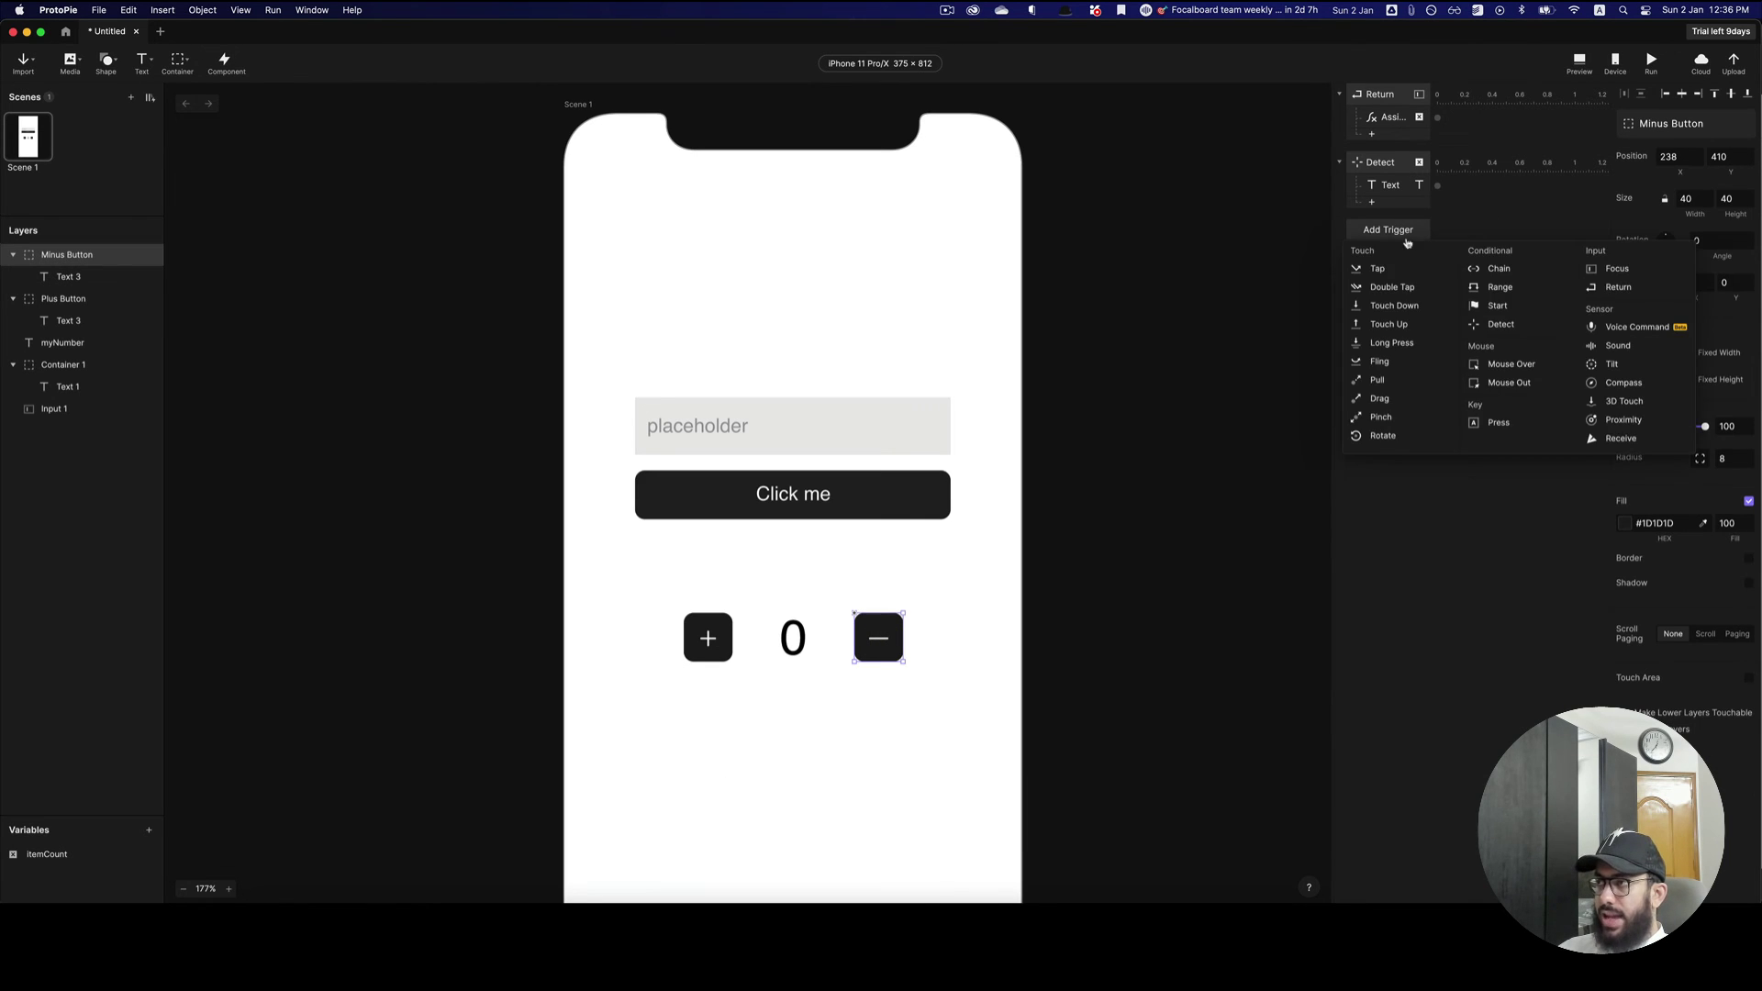
left_click(1397, 264)
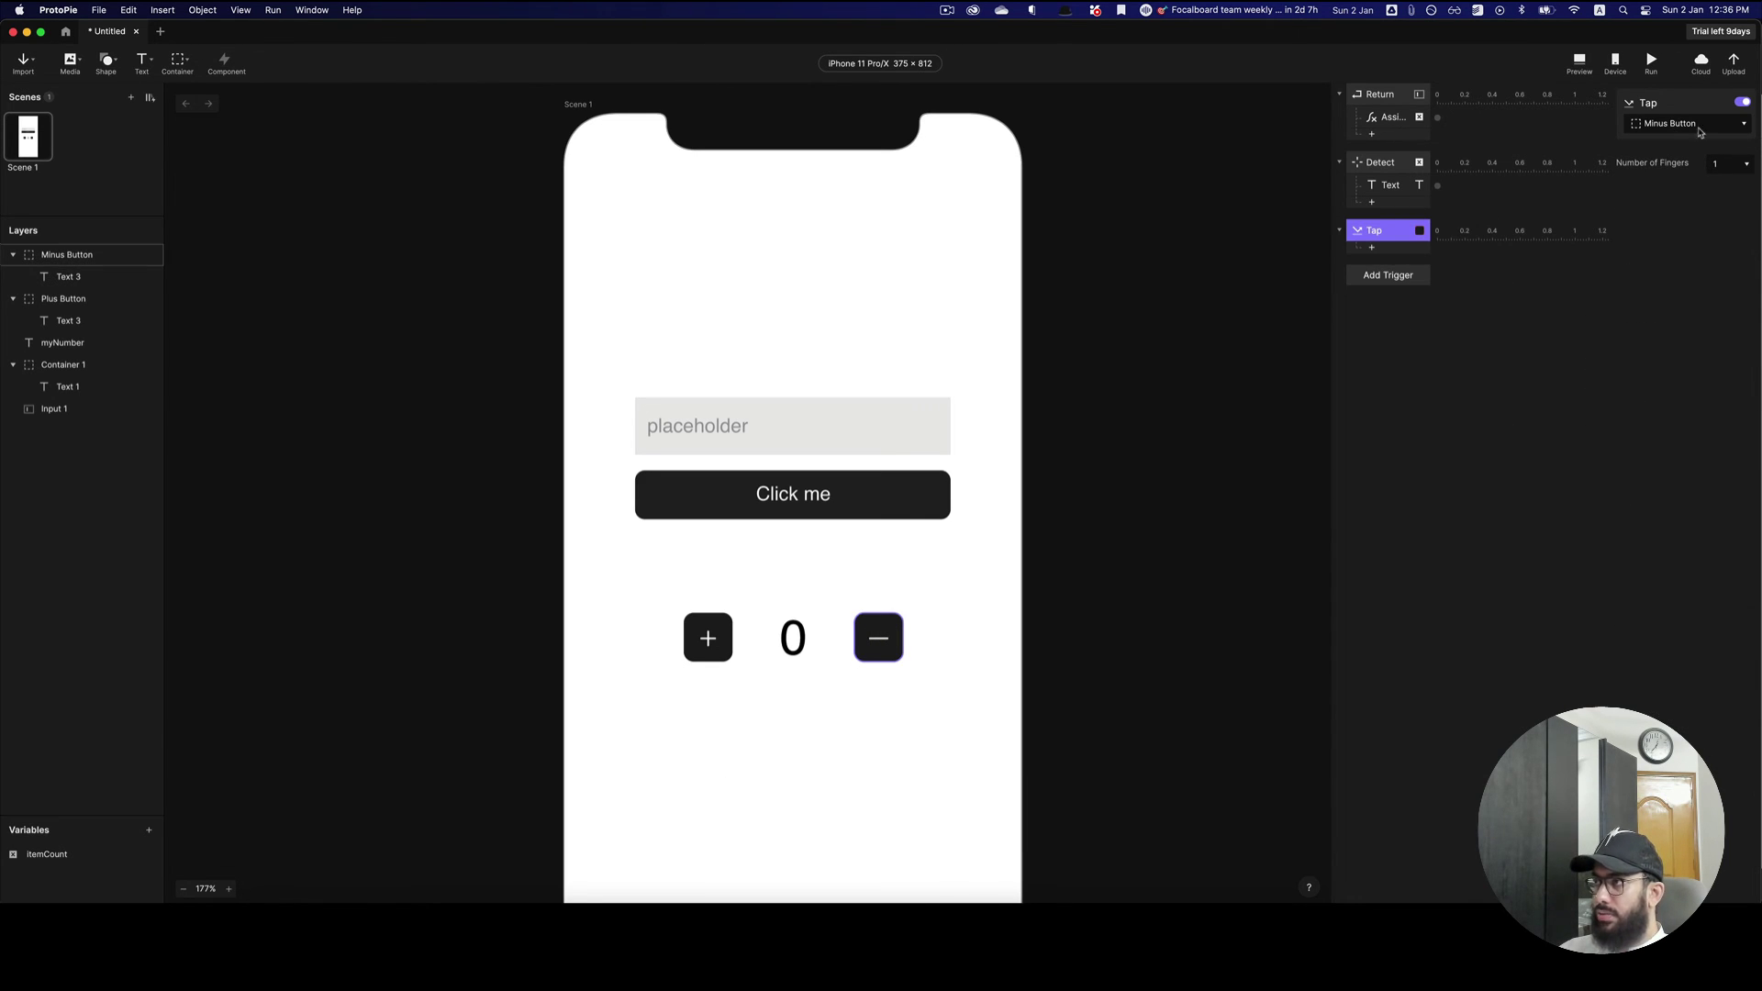
- Add an Assign response to the Minus Button's Tap trigger and choose itemCount as its variable
left_click(1404, 247)
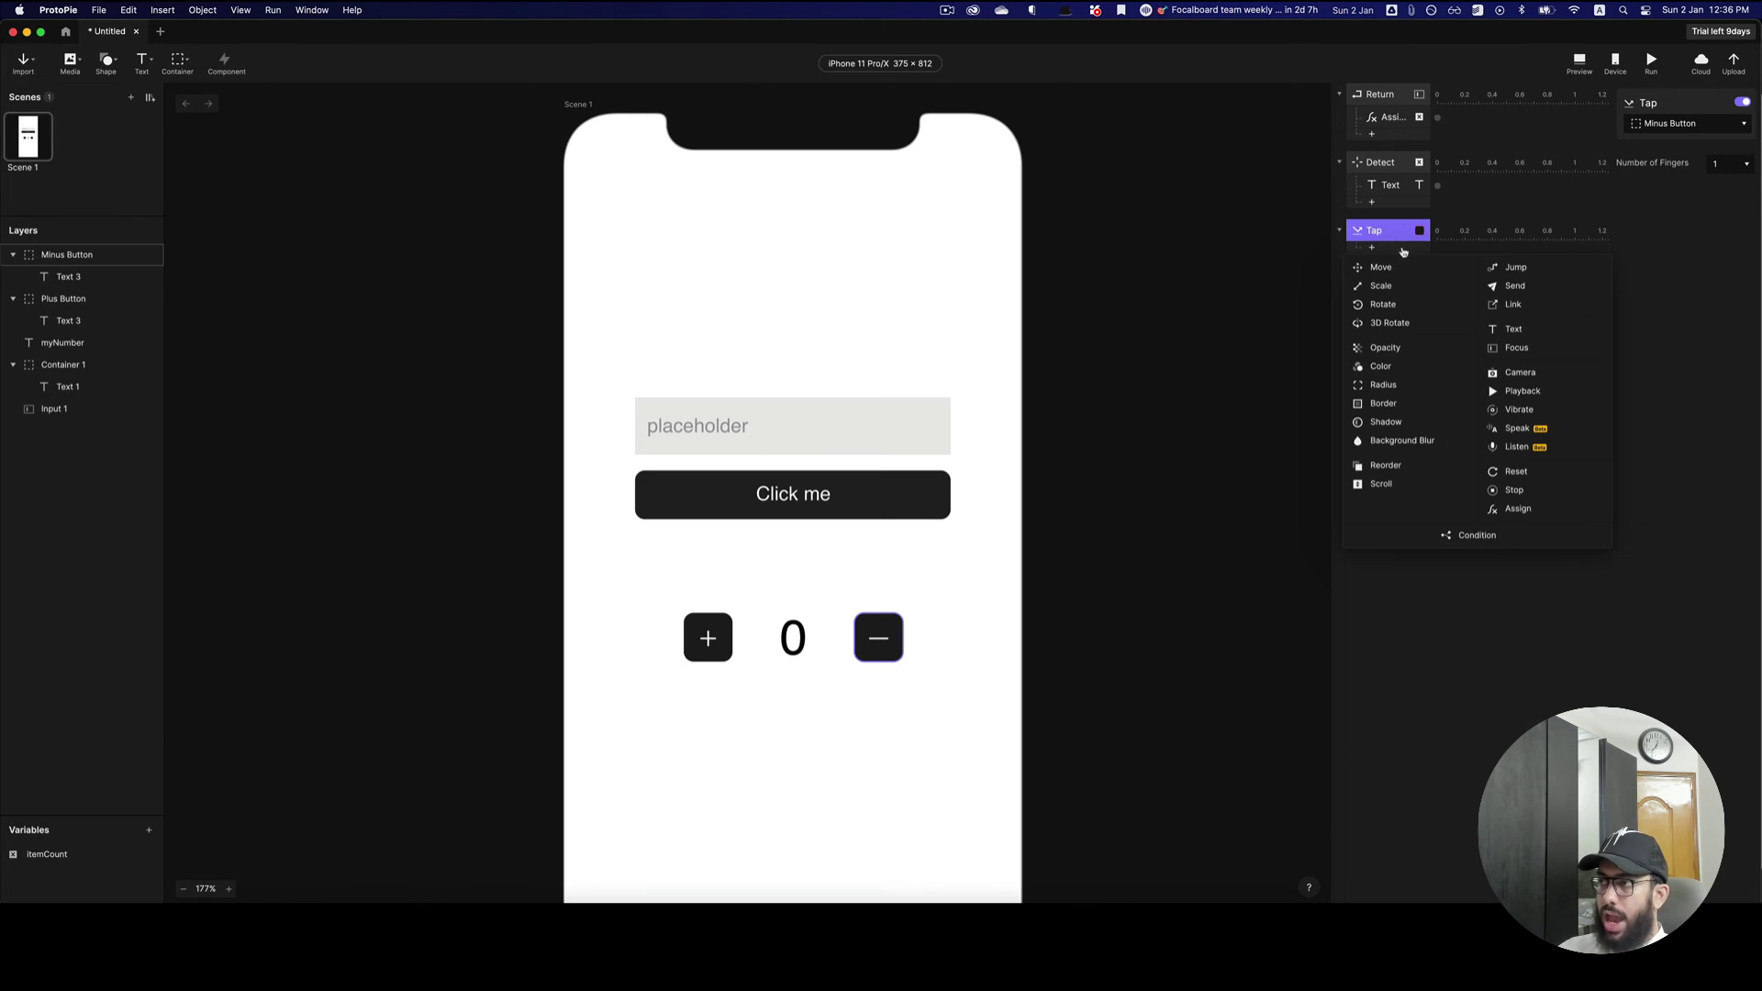
left_click(1519, 509)
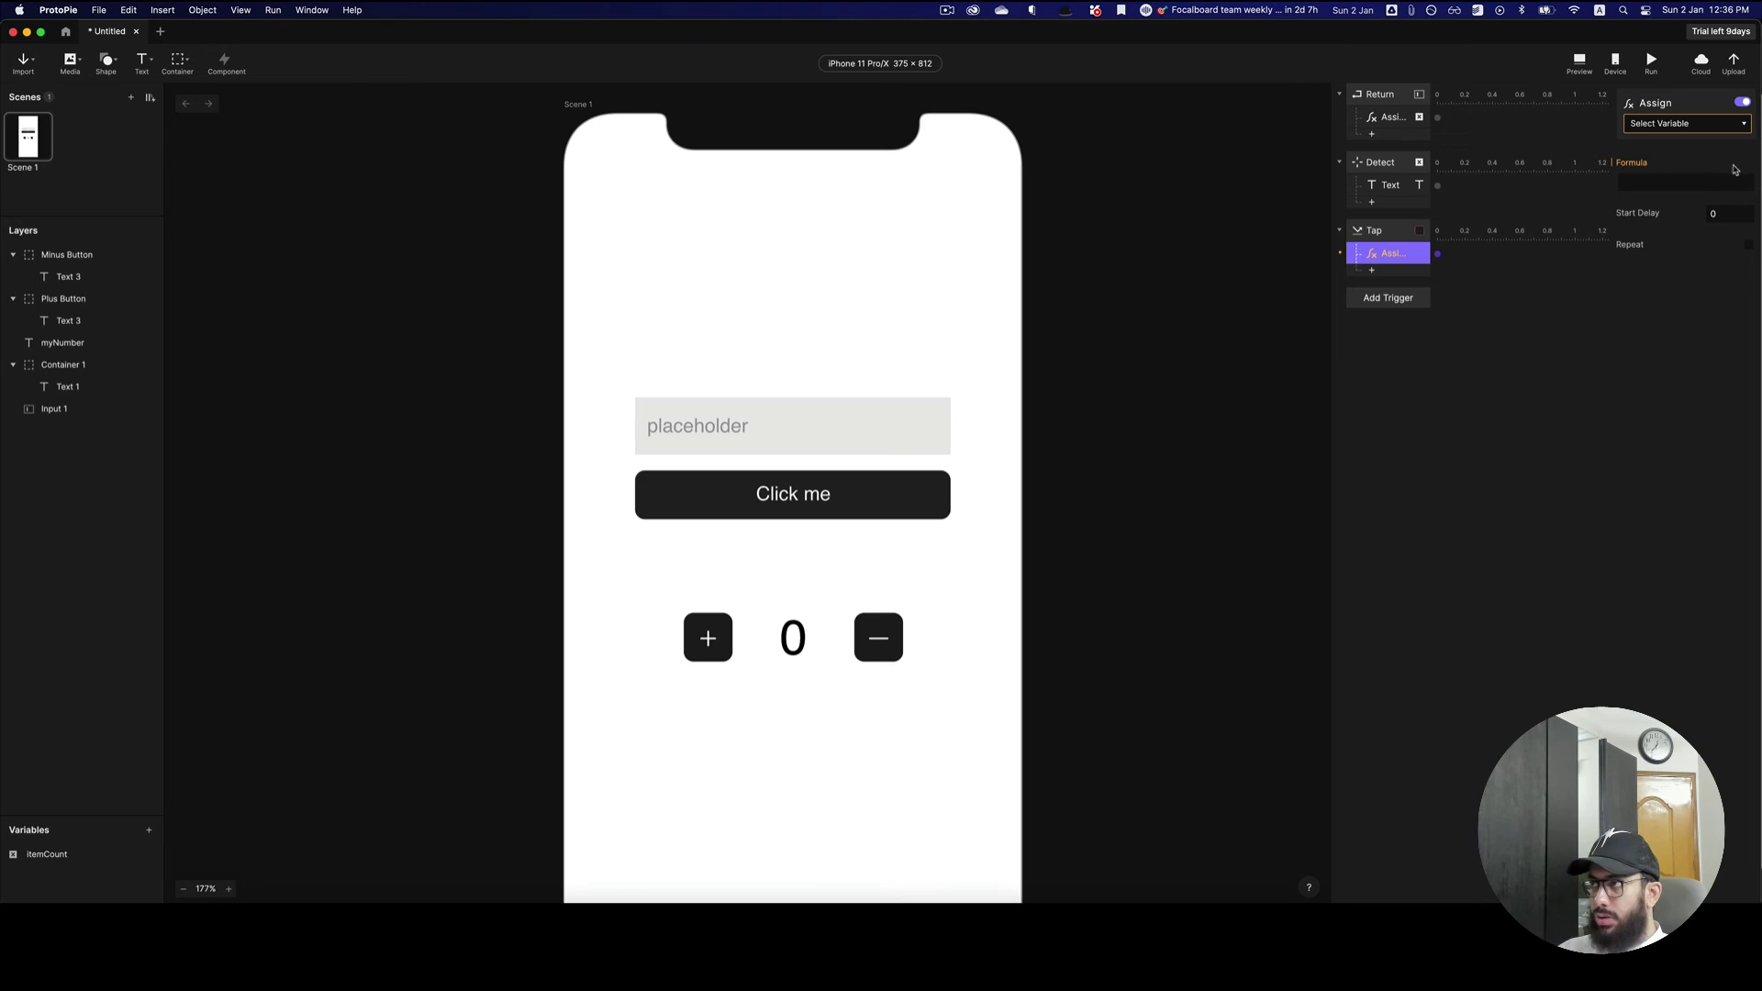
left_click(1719, 126)
left_click(1669, 176)
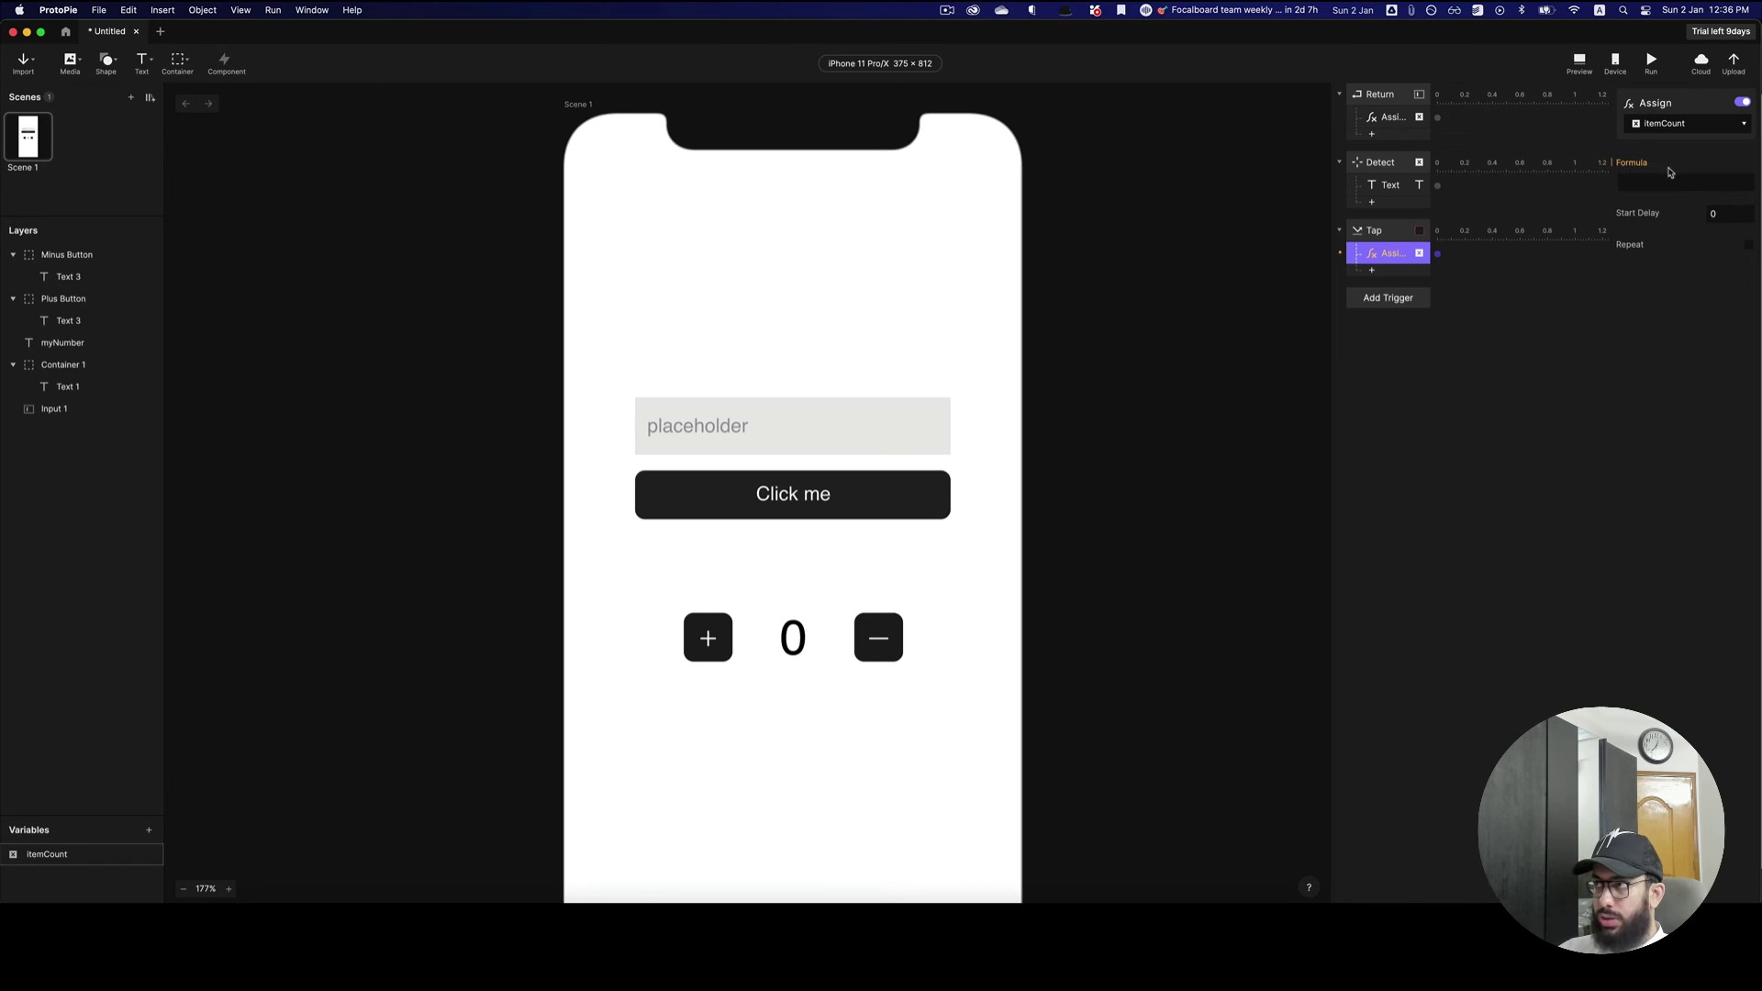
- Set the Assign response's formula to itemCount-1
left_click(1697, 181)
left_click(1744, 181)
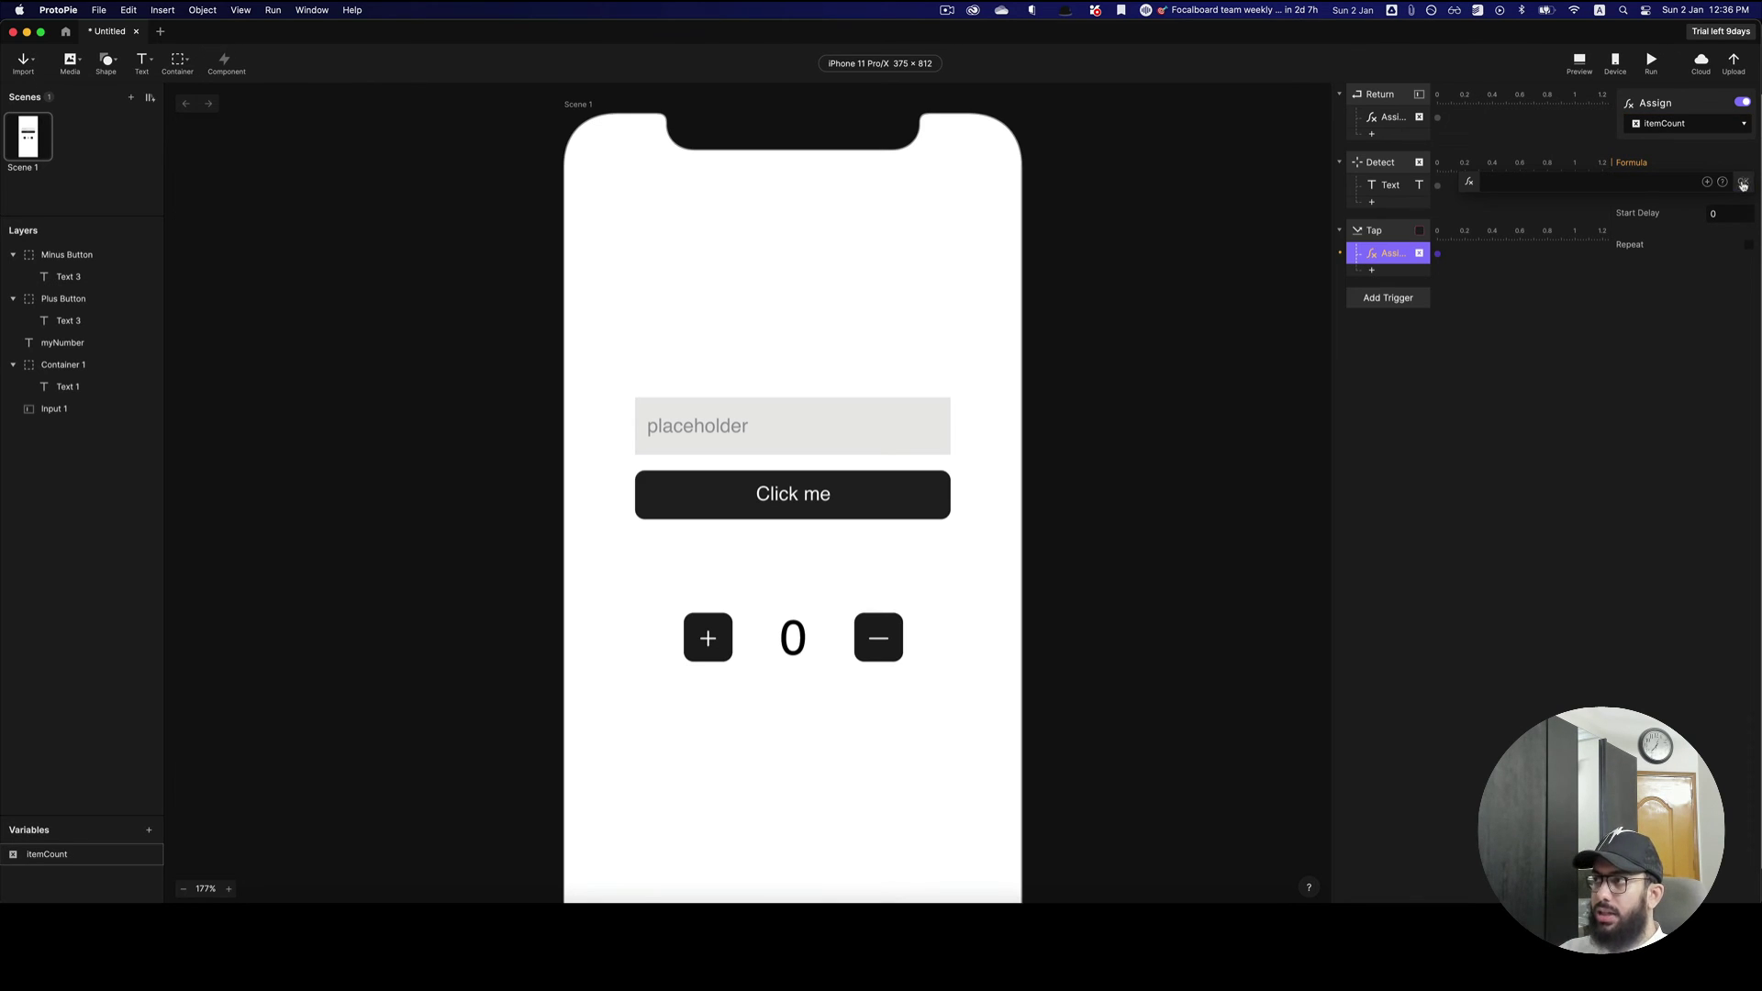
left_click(1707, 182)
left_click(1546, 232)
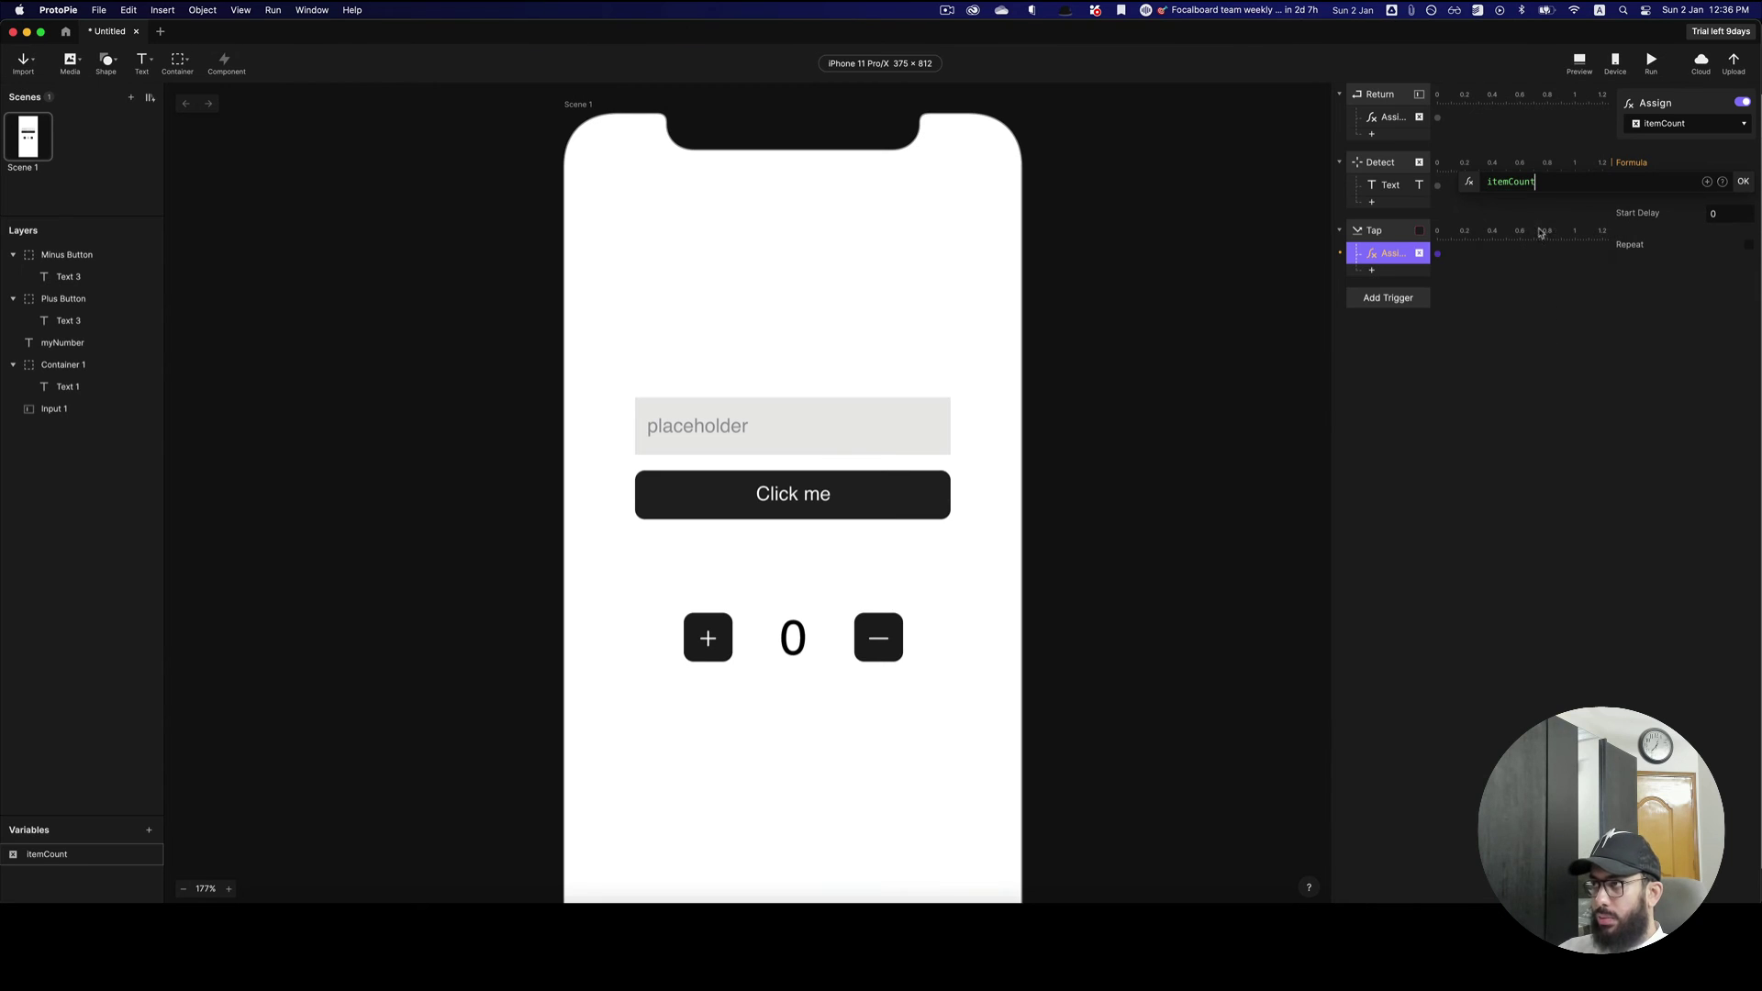
type("-1")
key("Return")
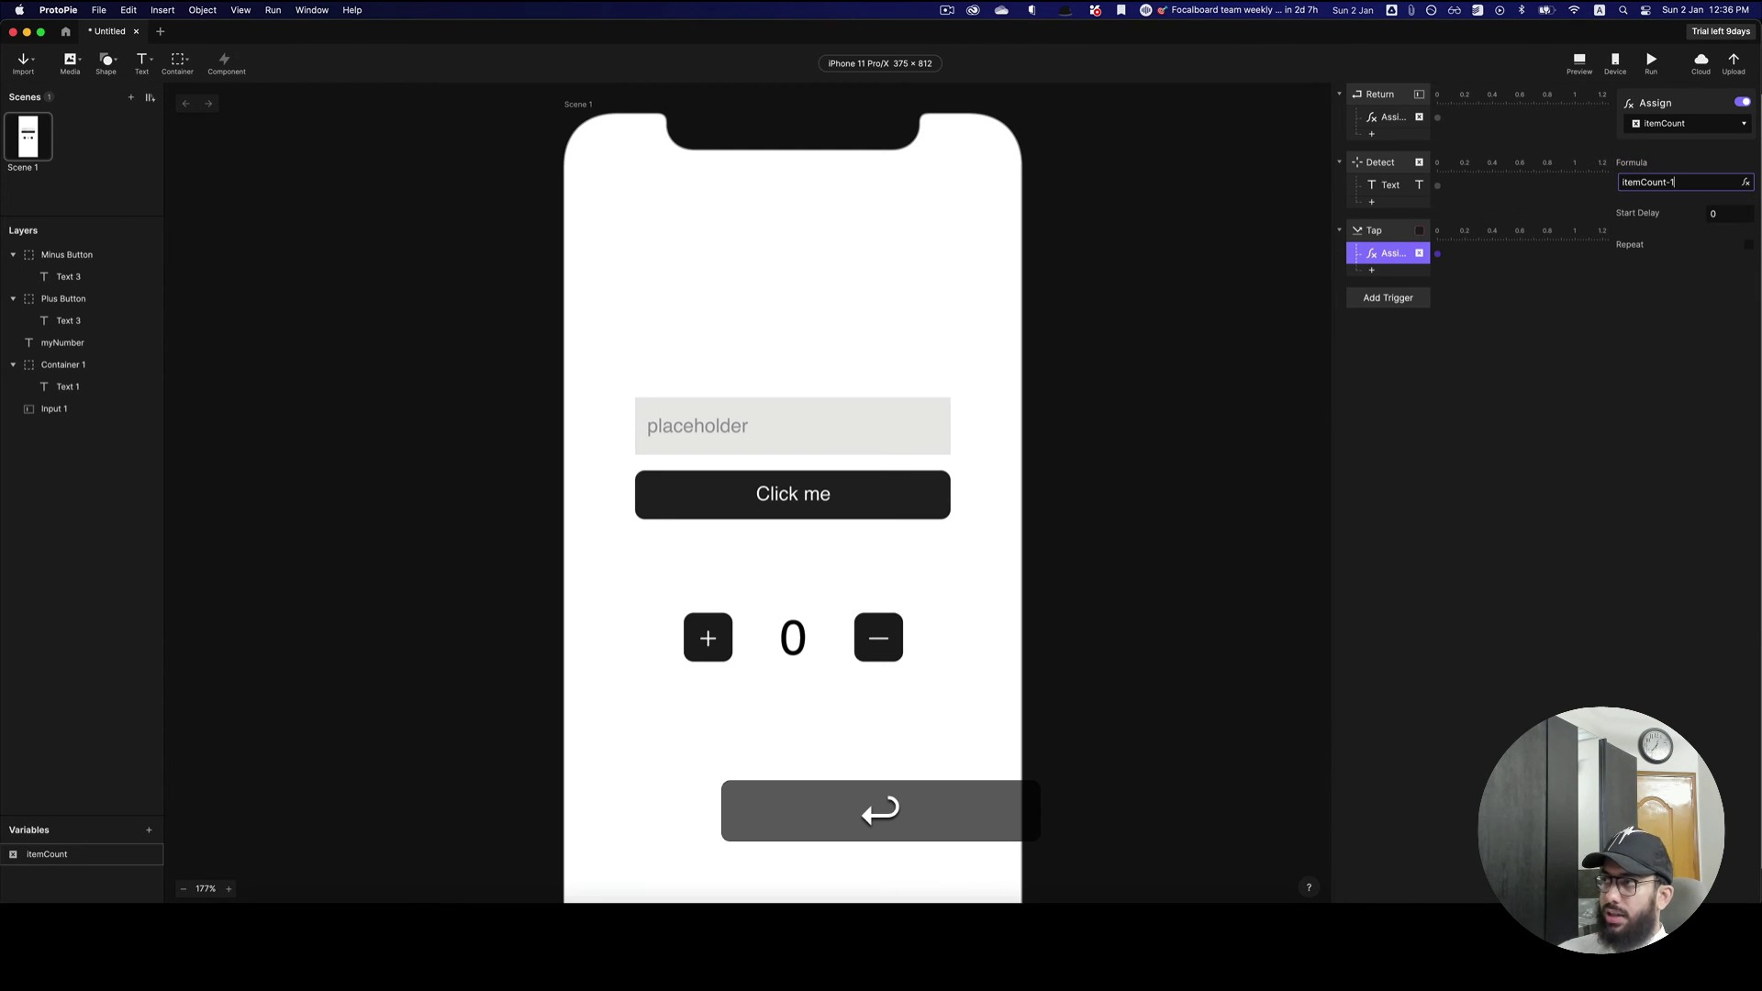
key("Escape")
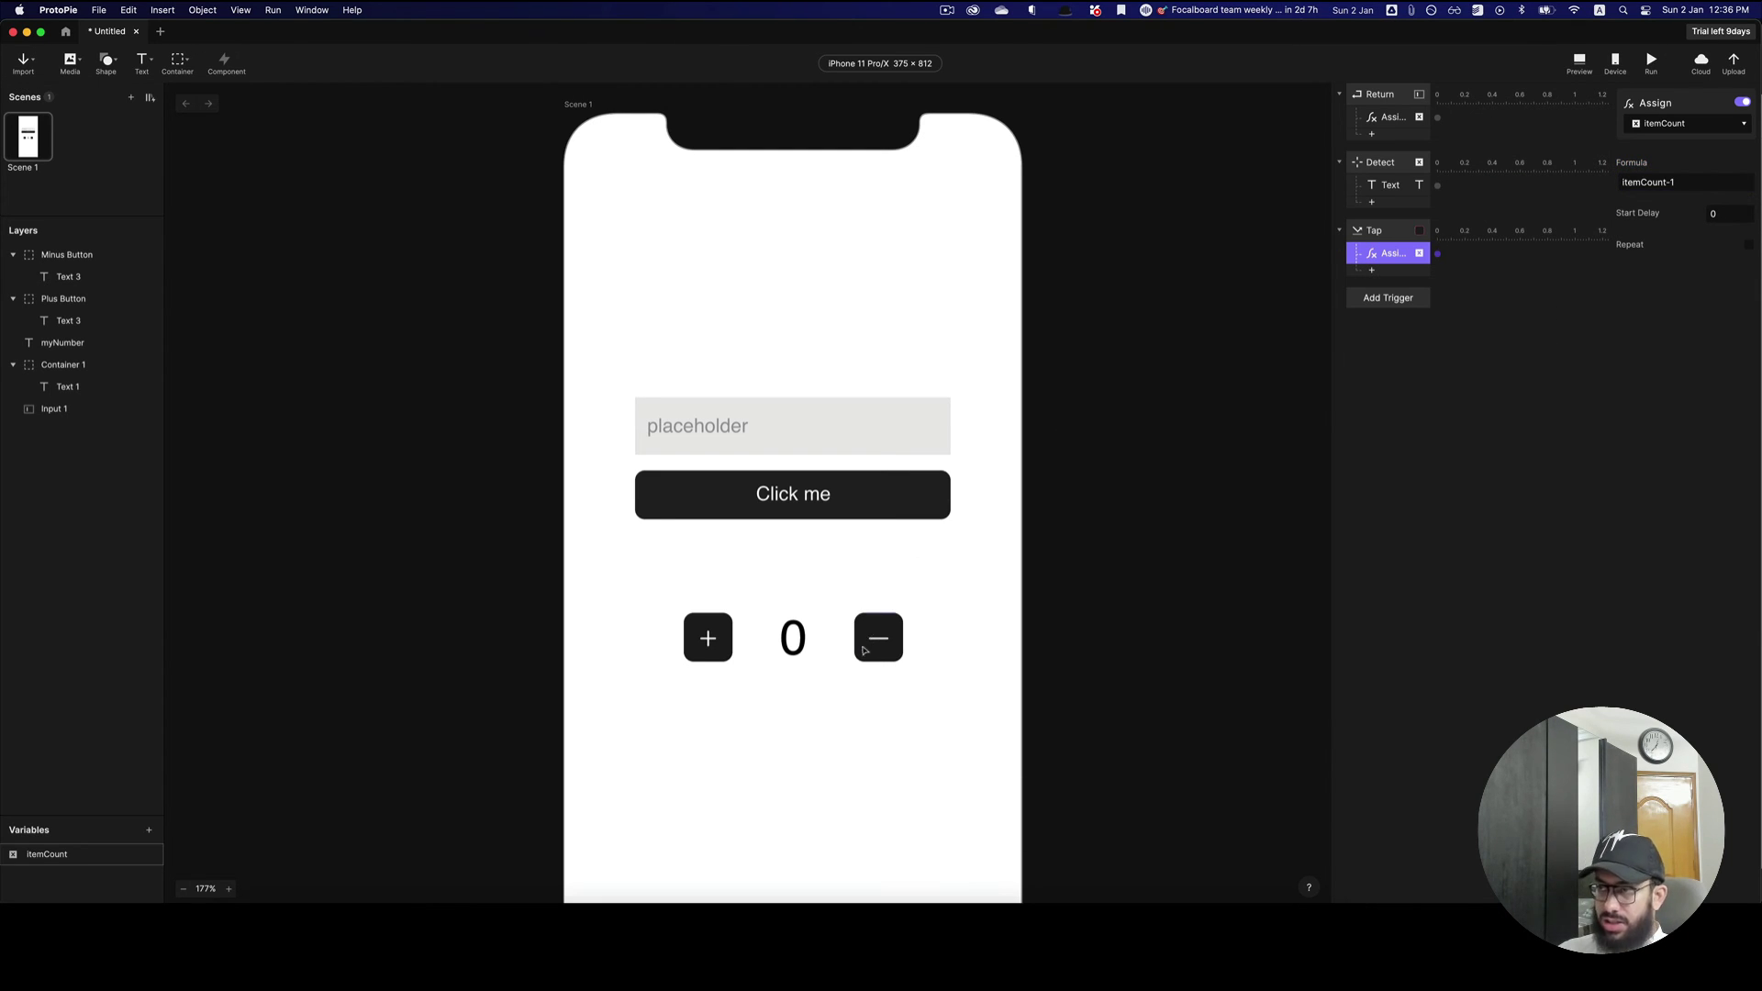
- Duplicate the Minus Button's Tap trigger together with its Assign response
left_click(885, 637)
scroll(858, 624, "down", 1)
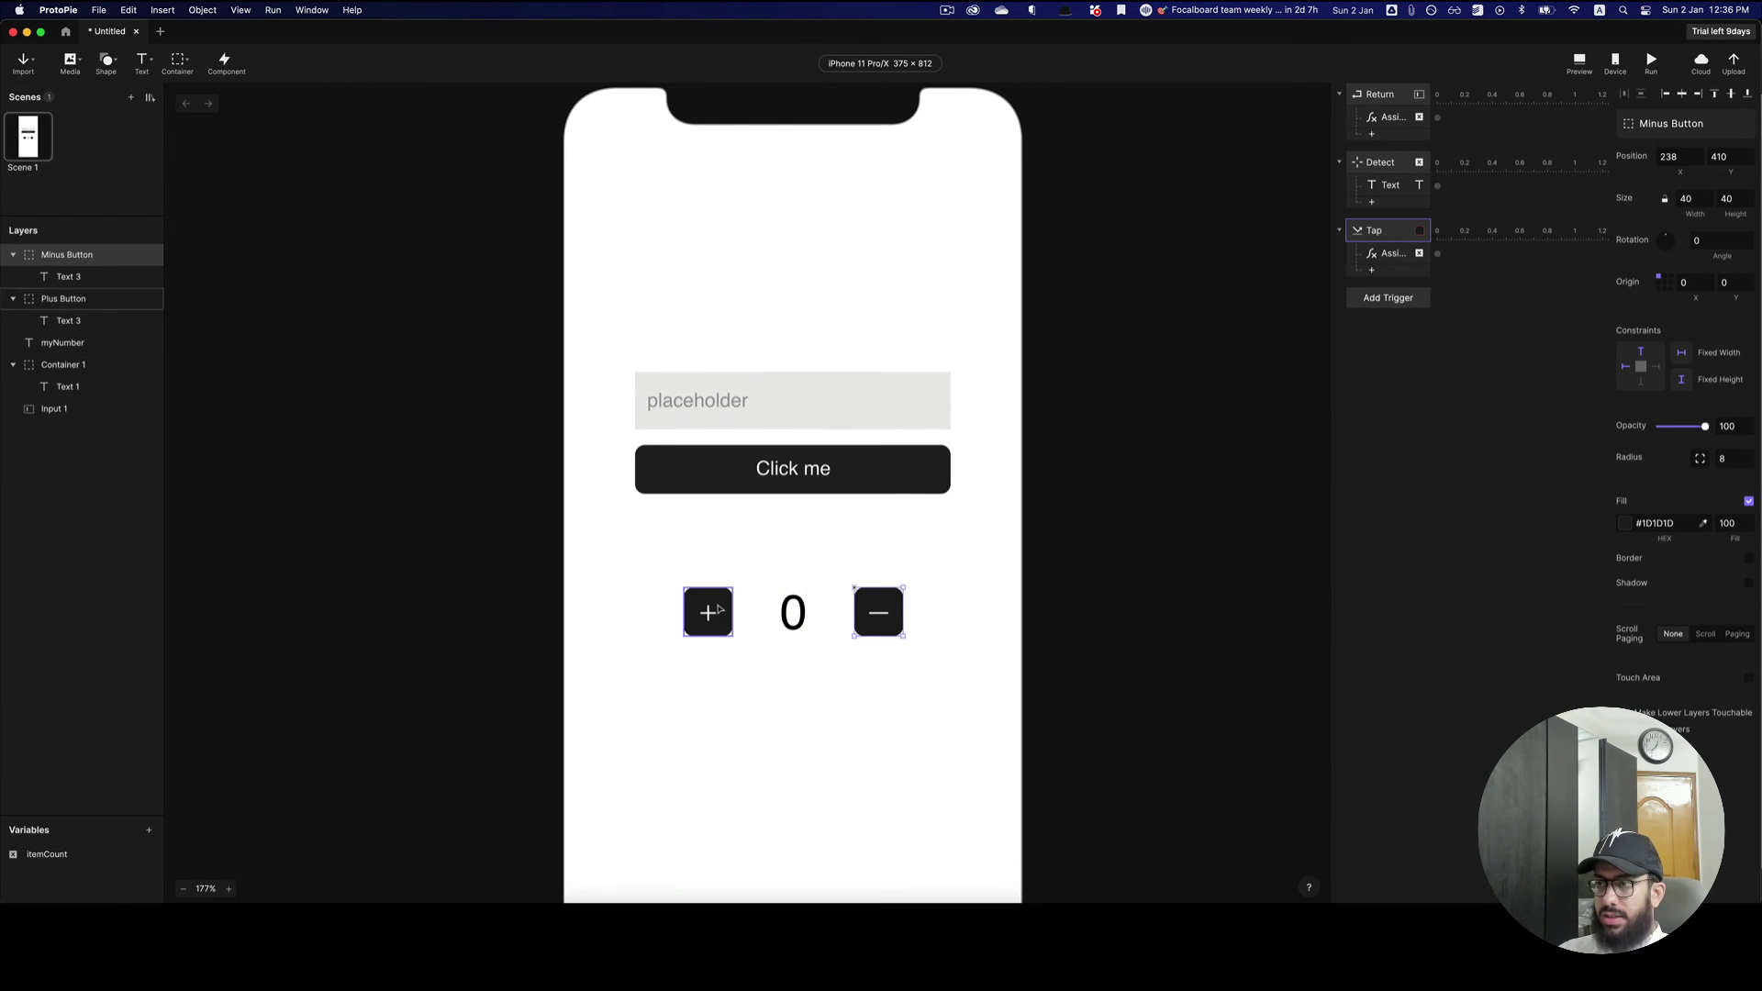
left_click(1396, 232)
key("super+d")
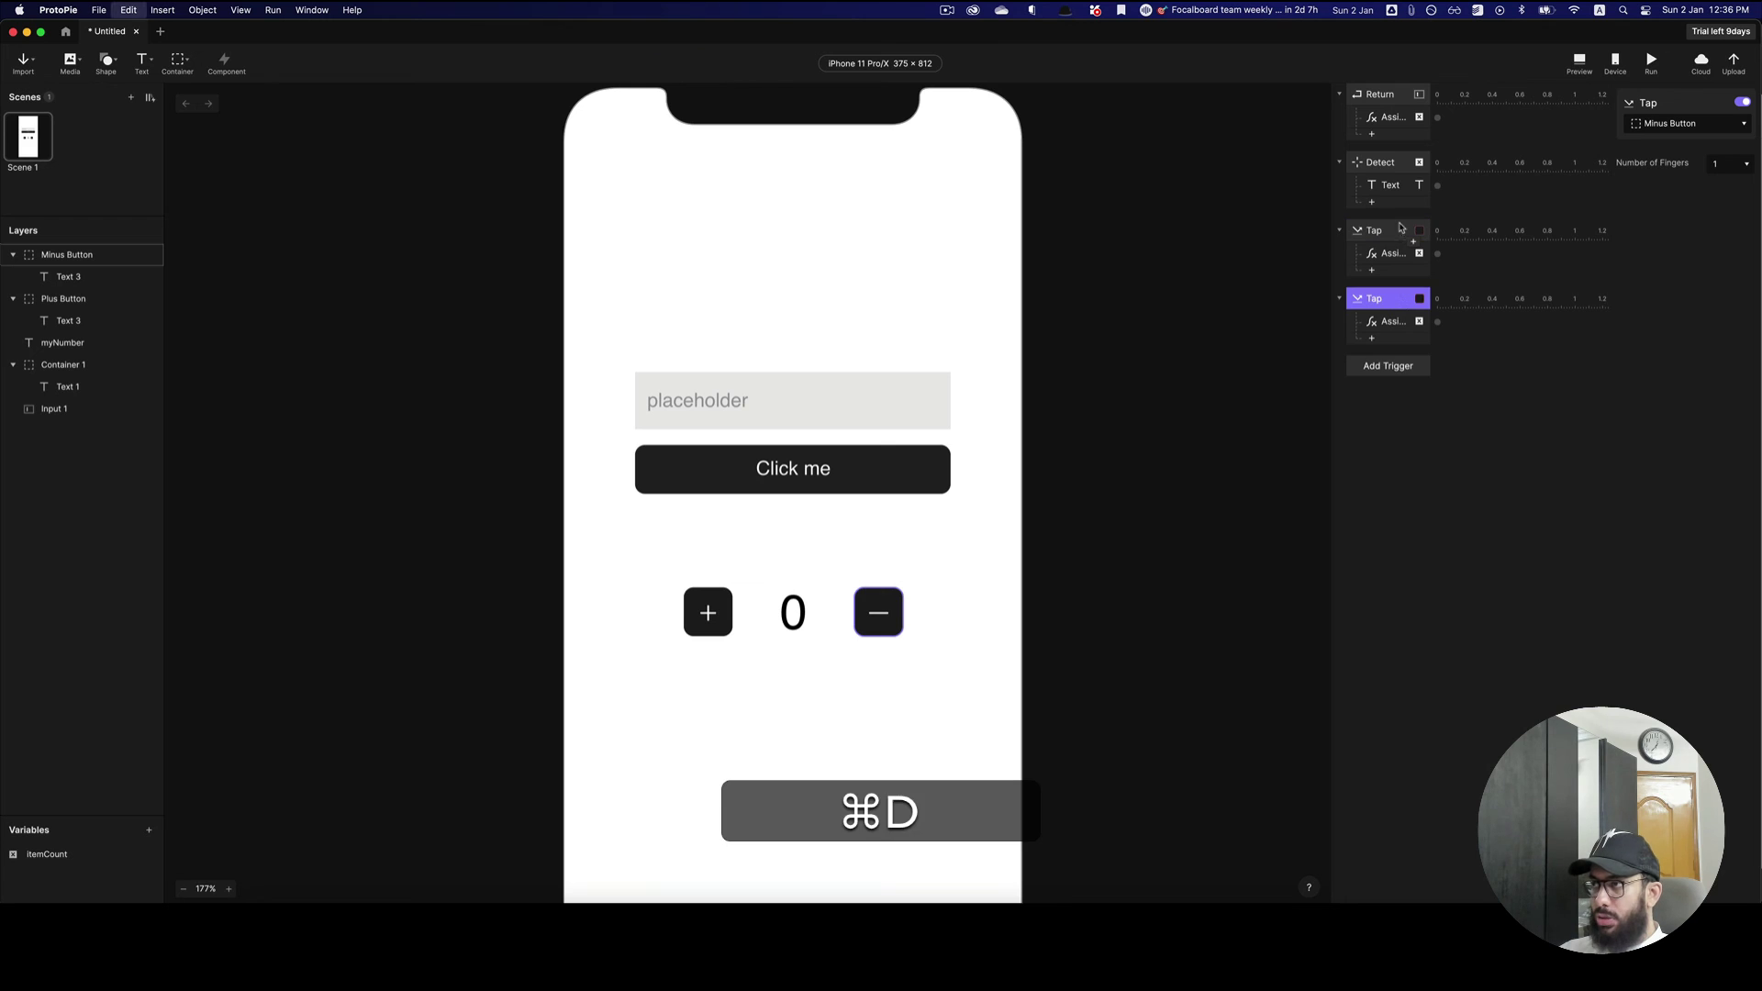
- Retarget the duplicated Tap trigger to Plus Button and set its Assign formula to itemCount+1
left_click(1697, 123)
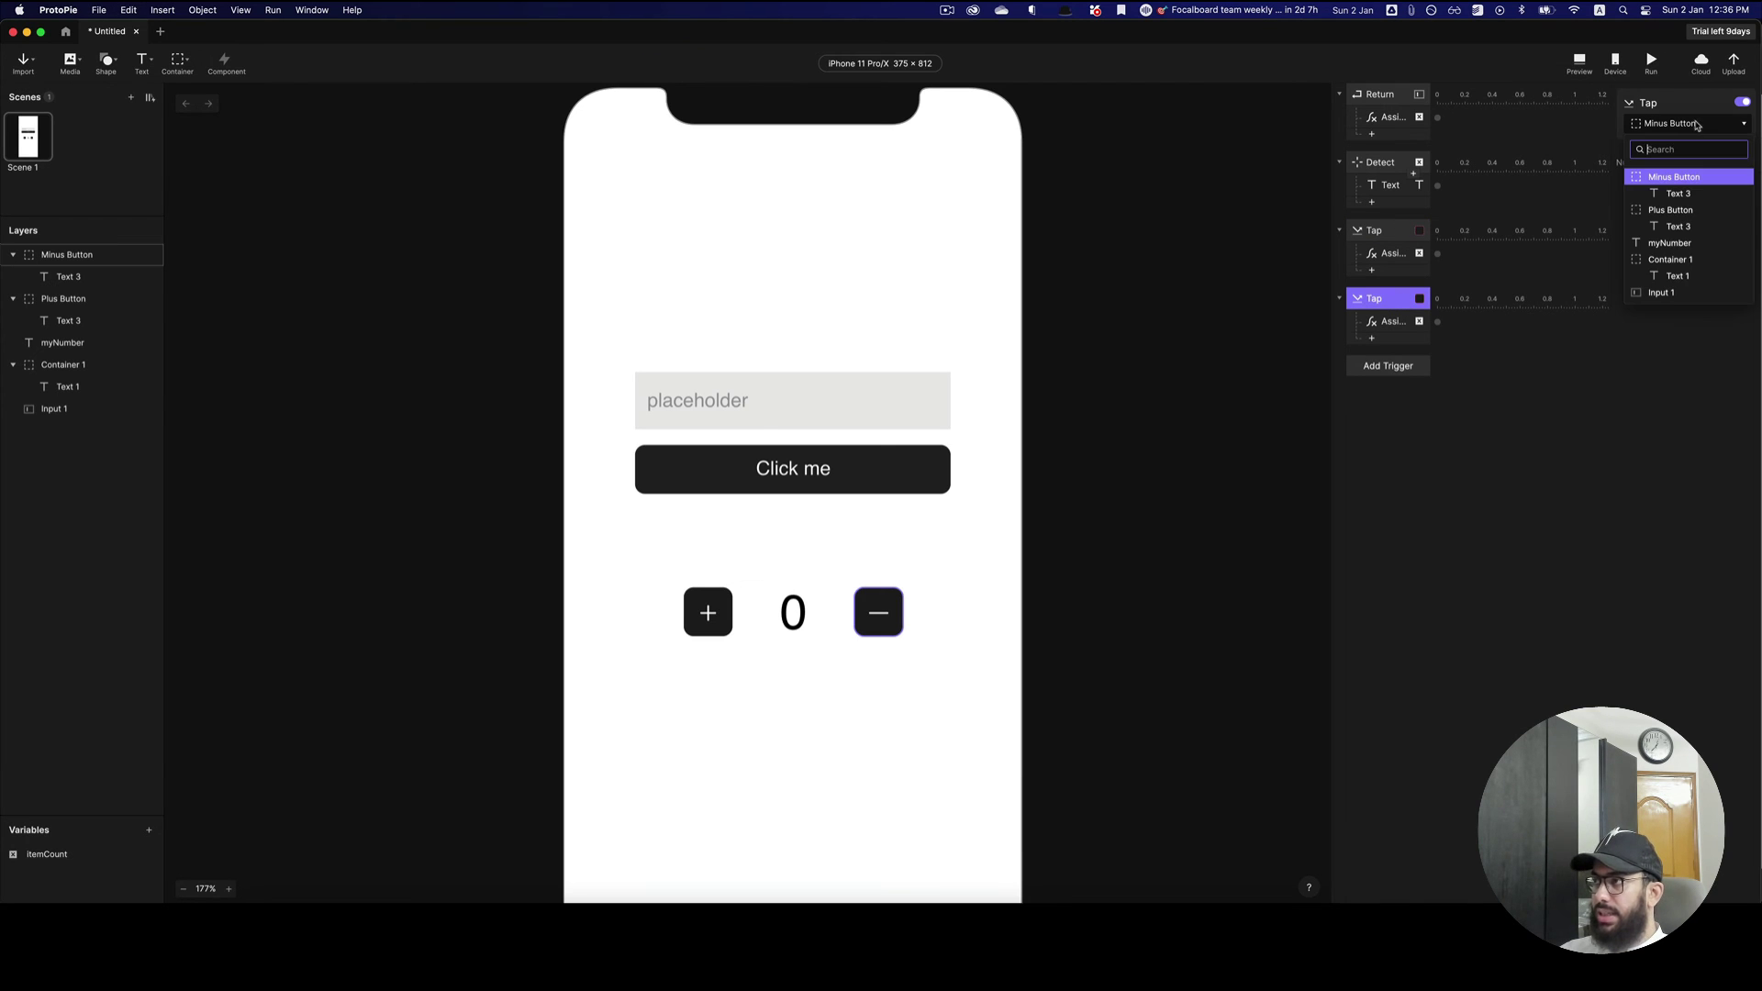
left_click(1696, 210)
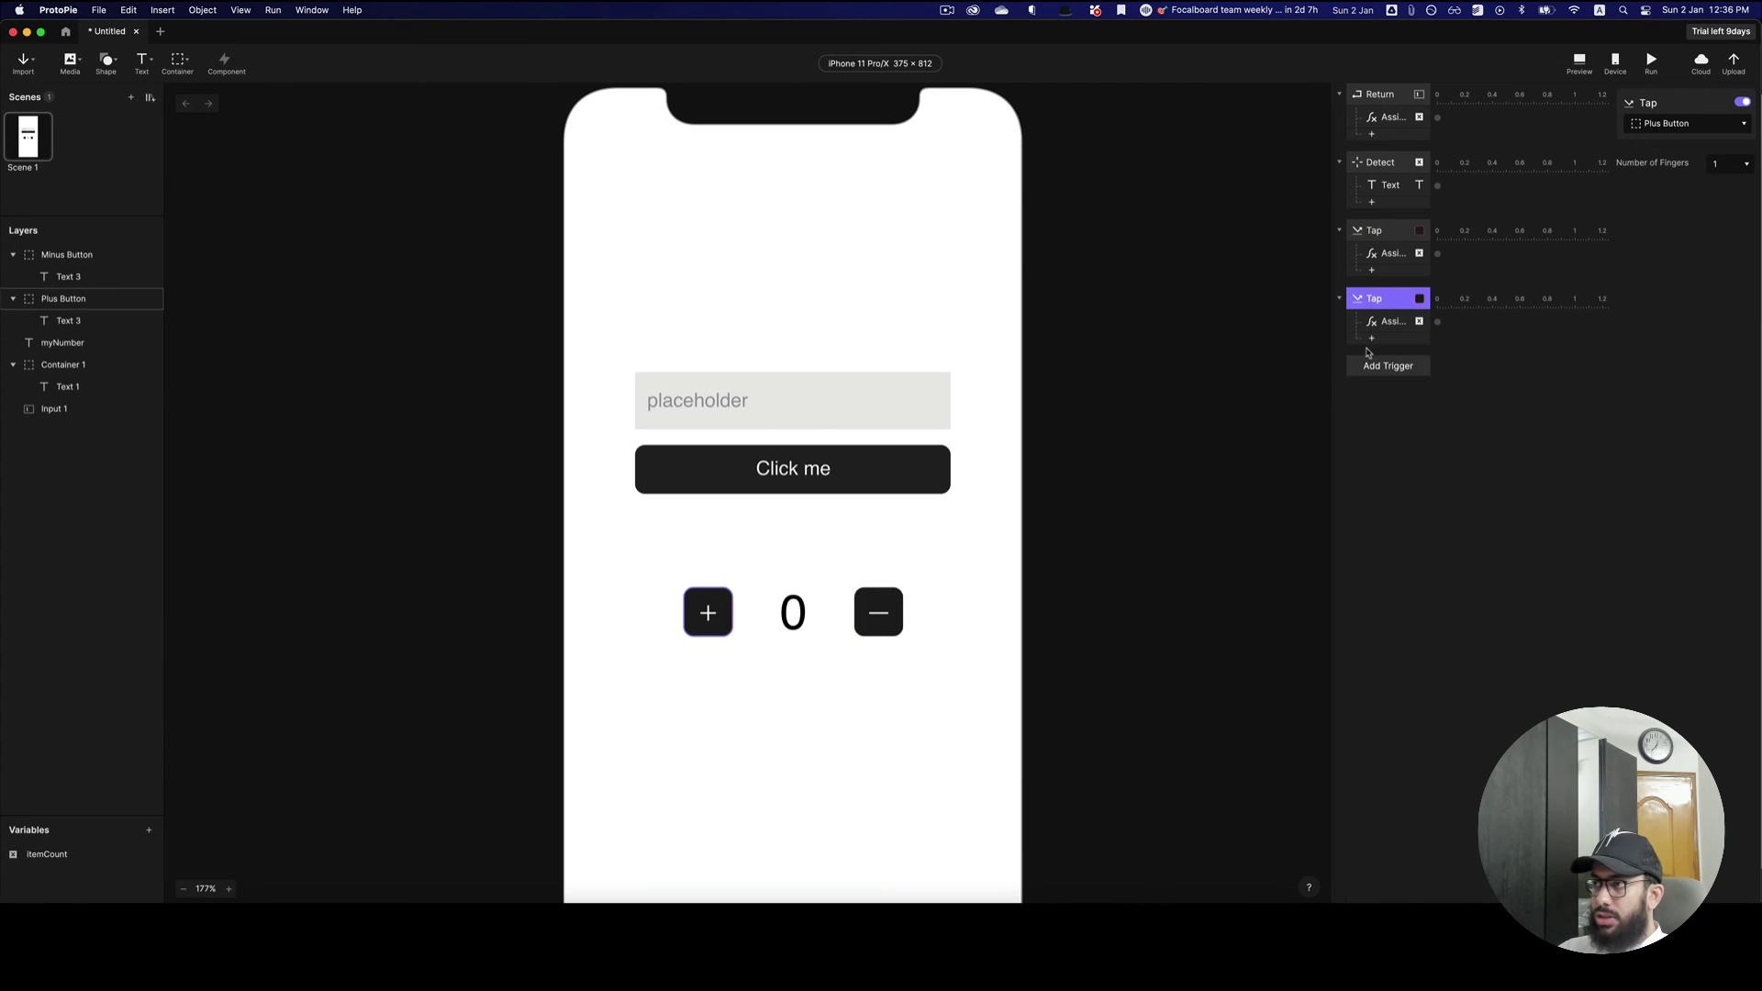
left_click(1386, 322)
left_click(1724, 182)
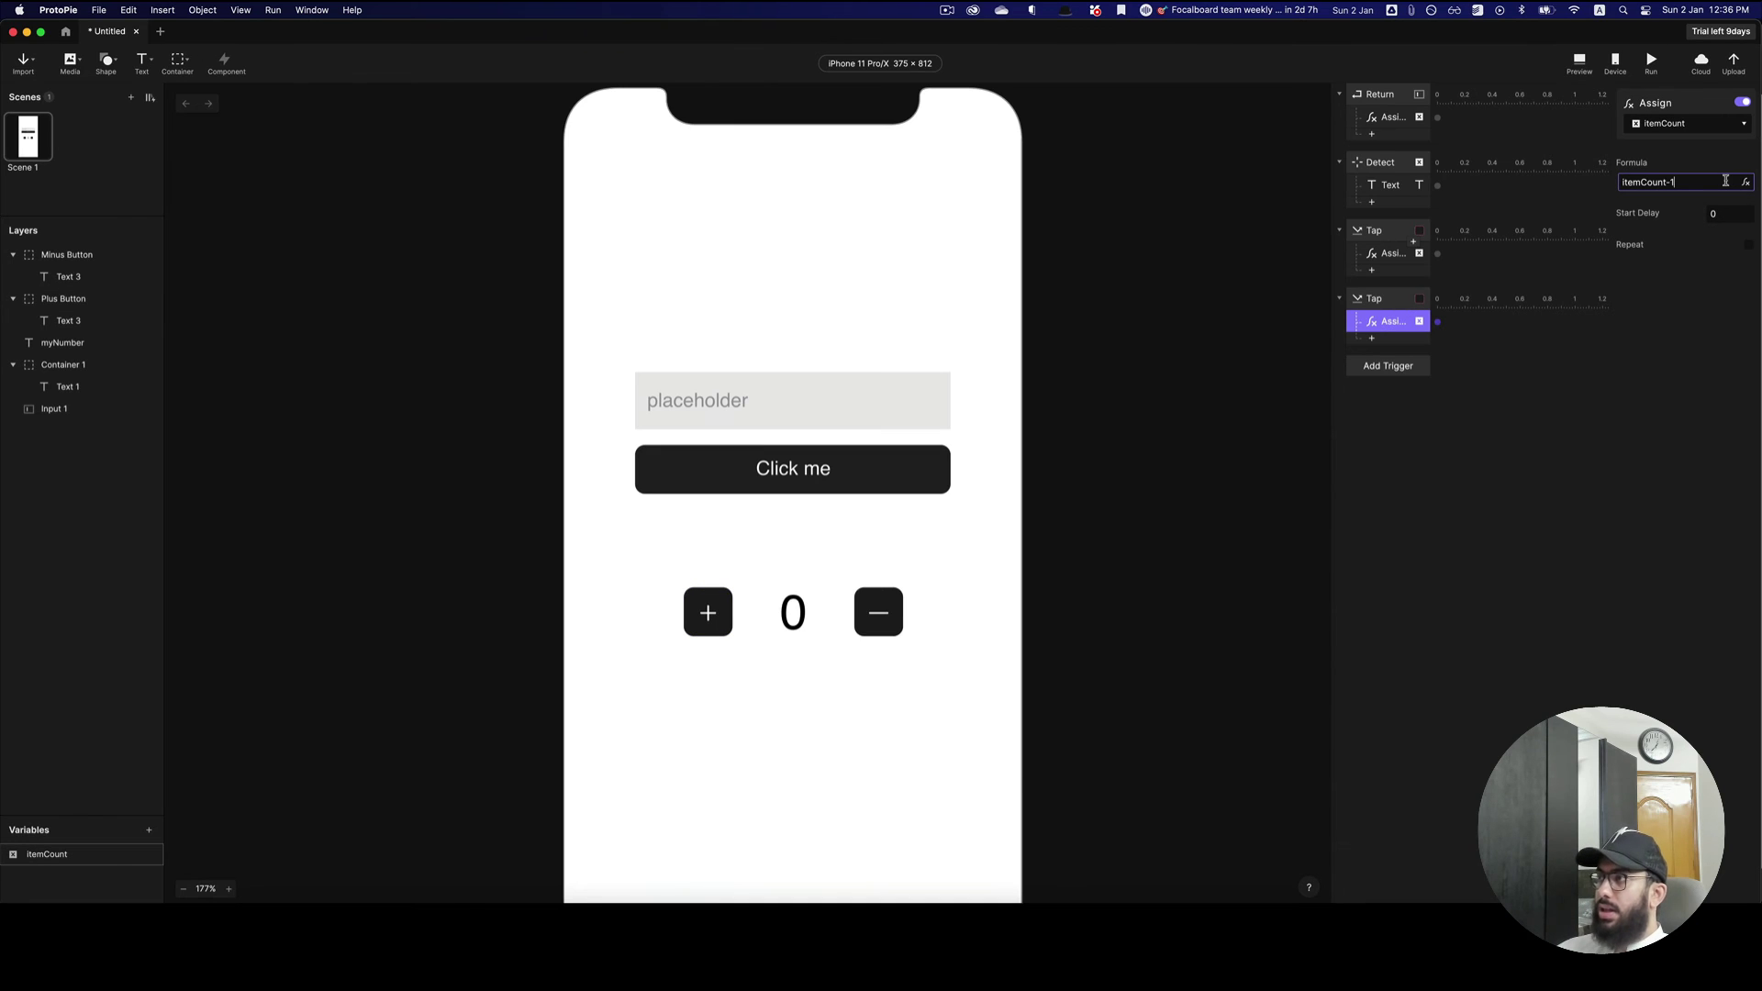
key("BackSpace")
key("BackSpace")
type("+1")
key("Return")
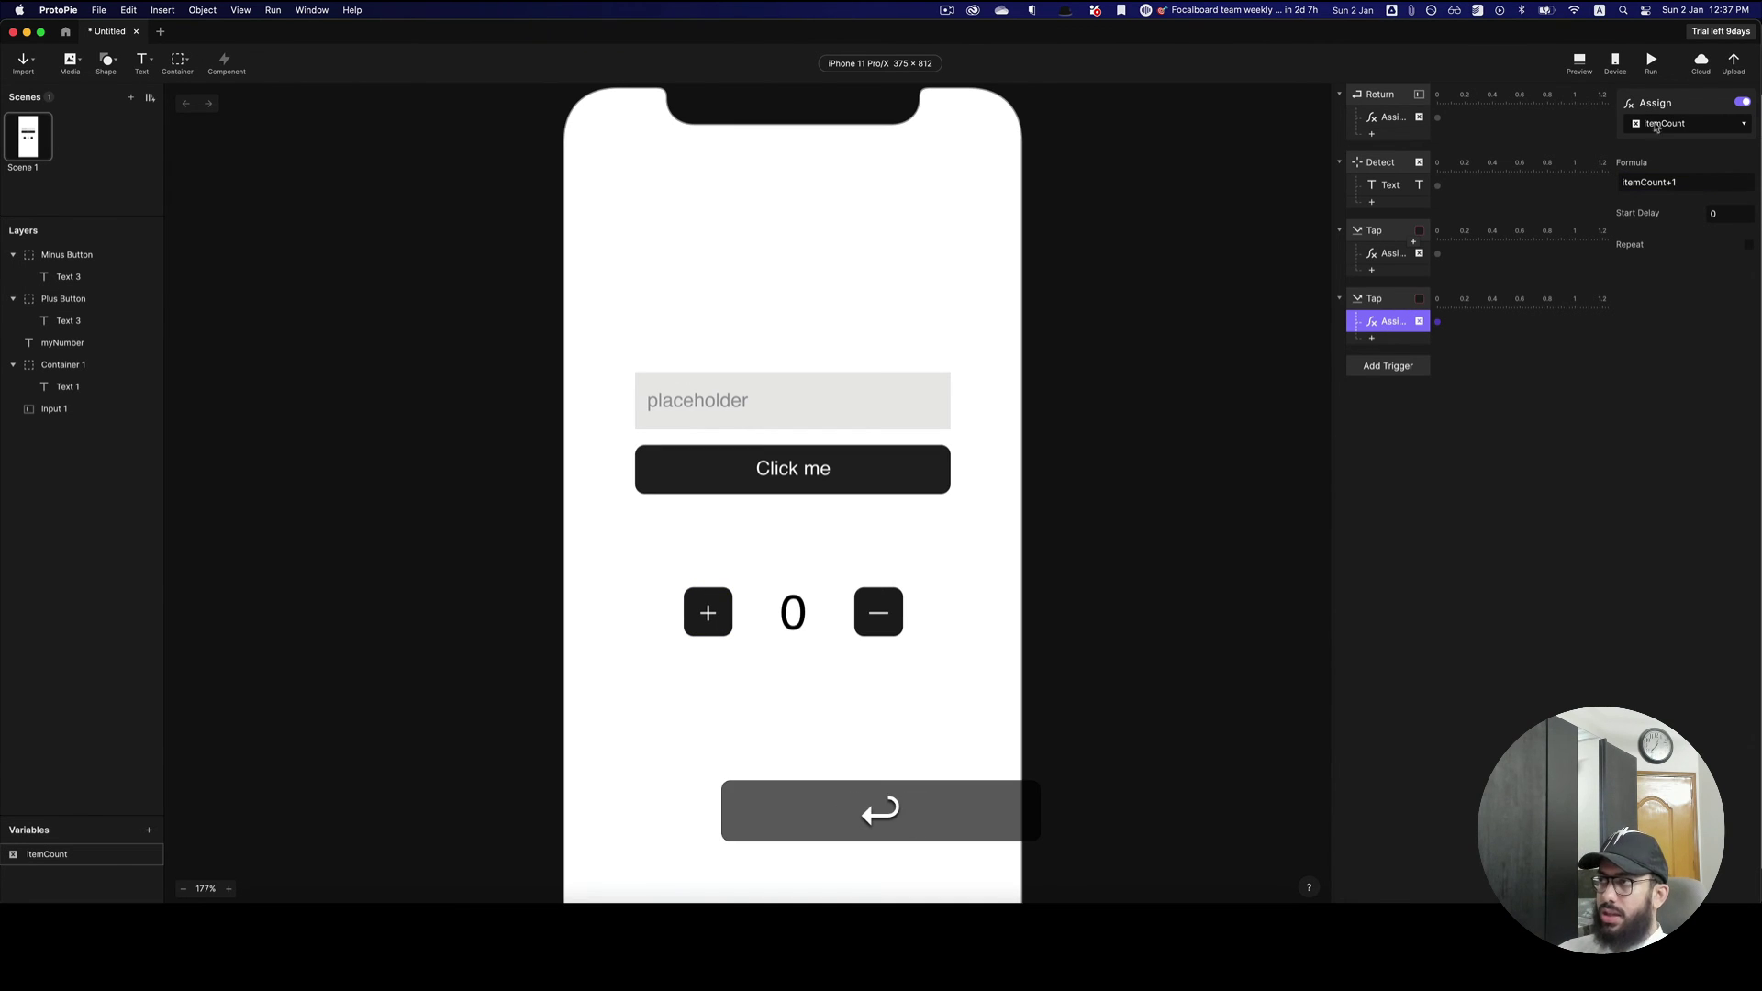
- Preview the prototype and submit 23423 in its input field
left_click(1579, 61)
left_click(1302, 417)
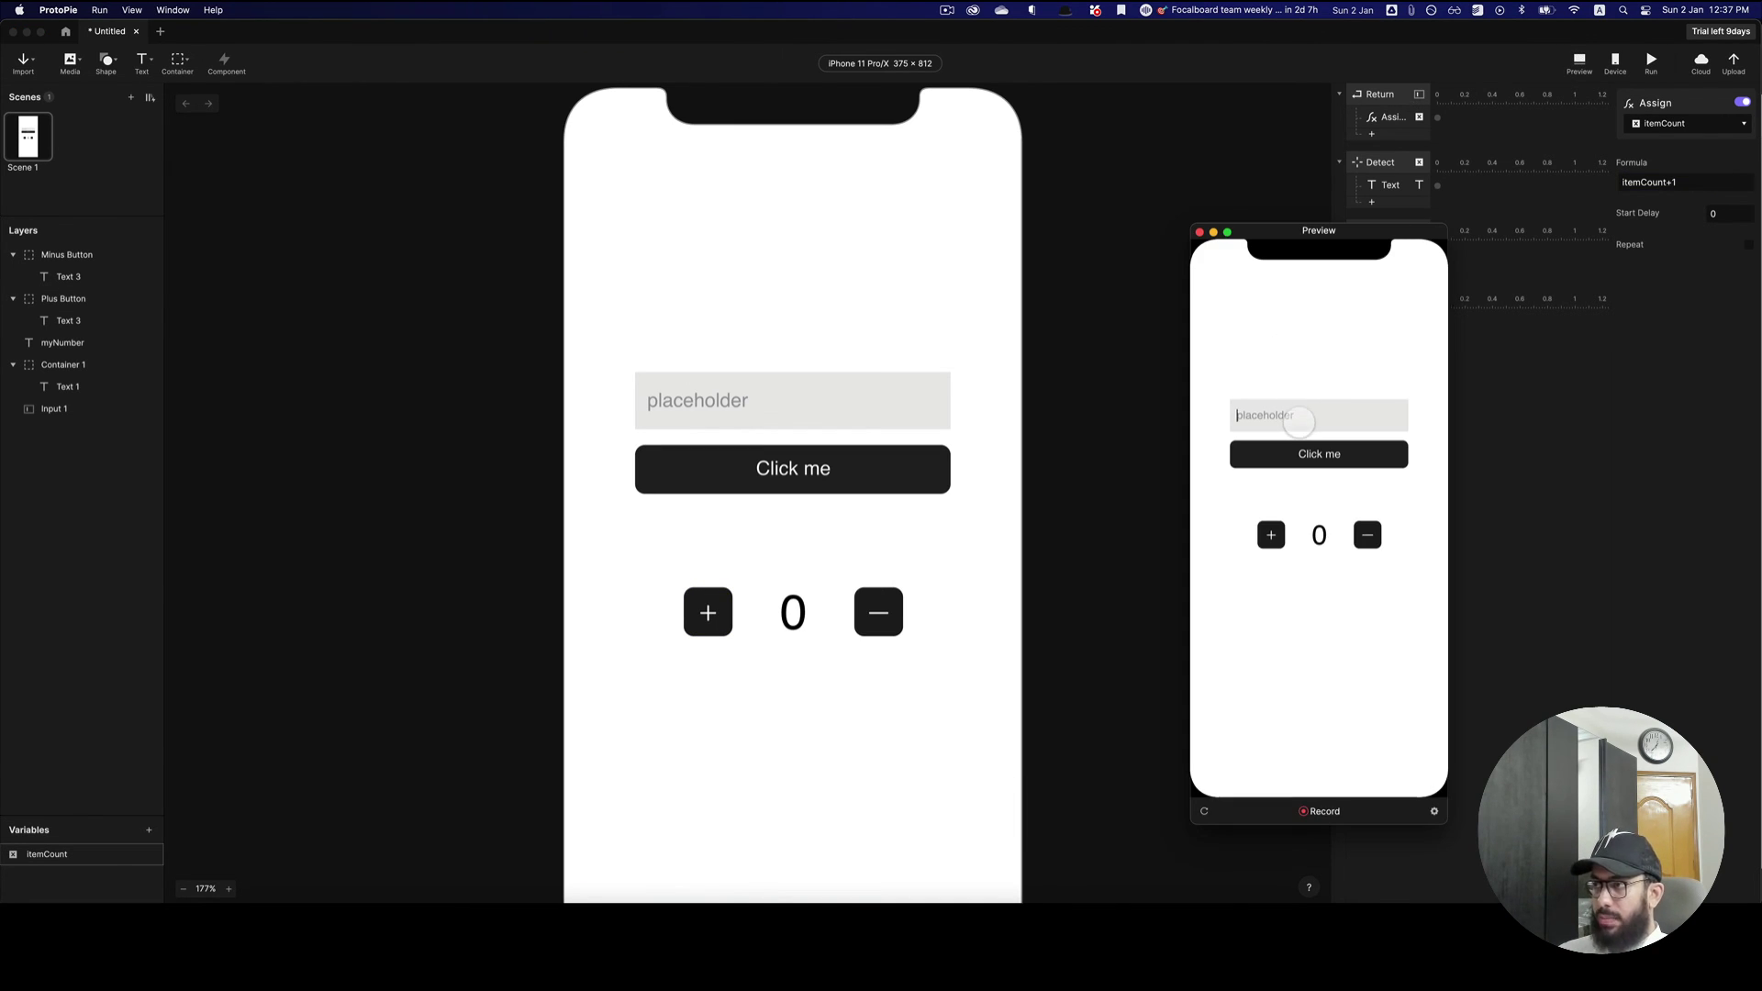
type("23423")
key("Return")
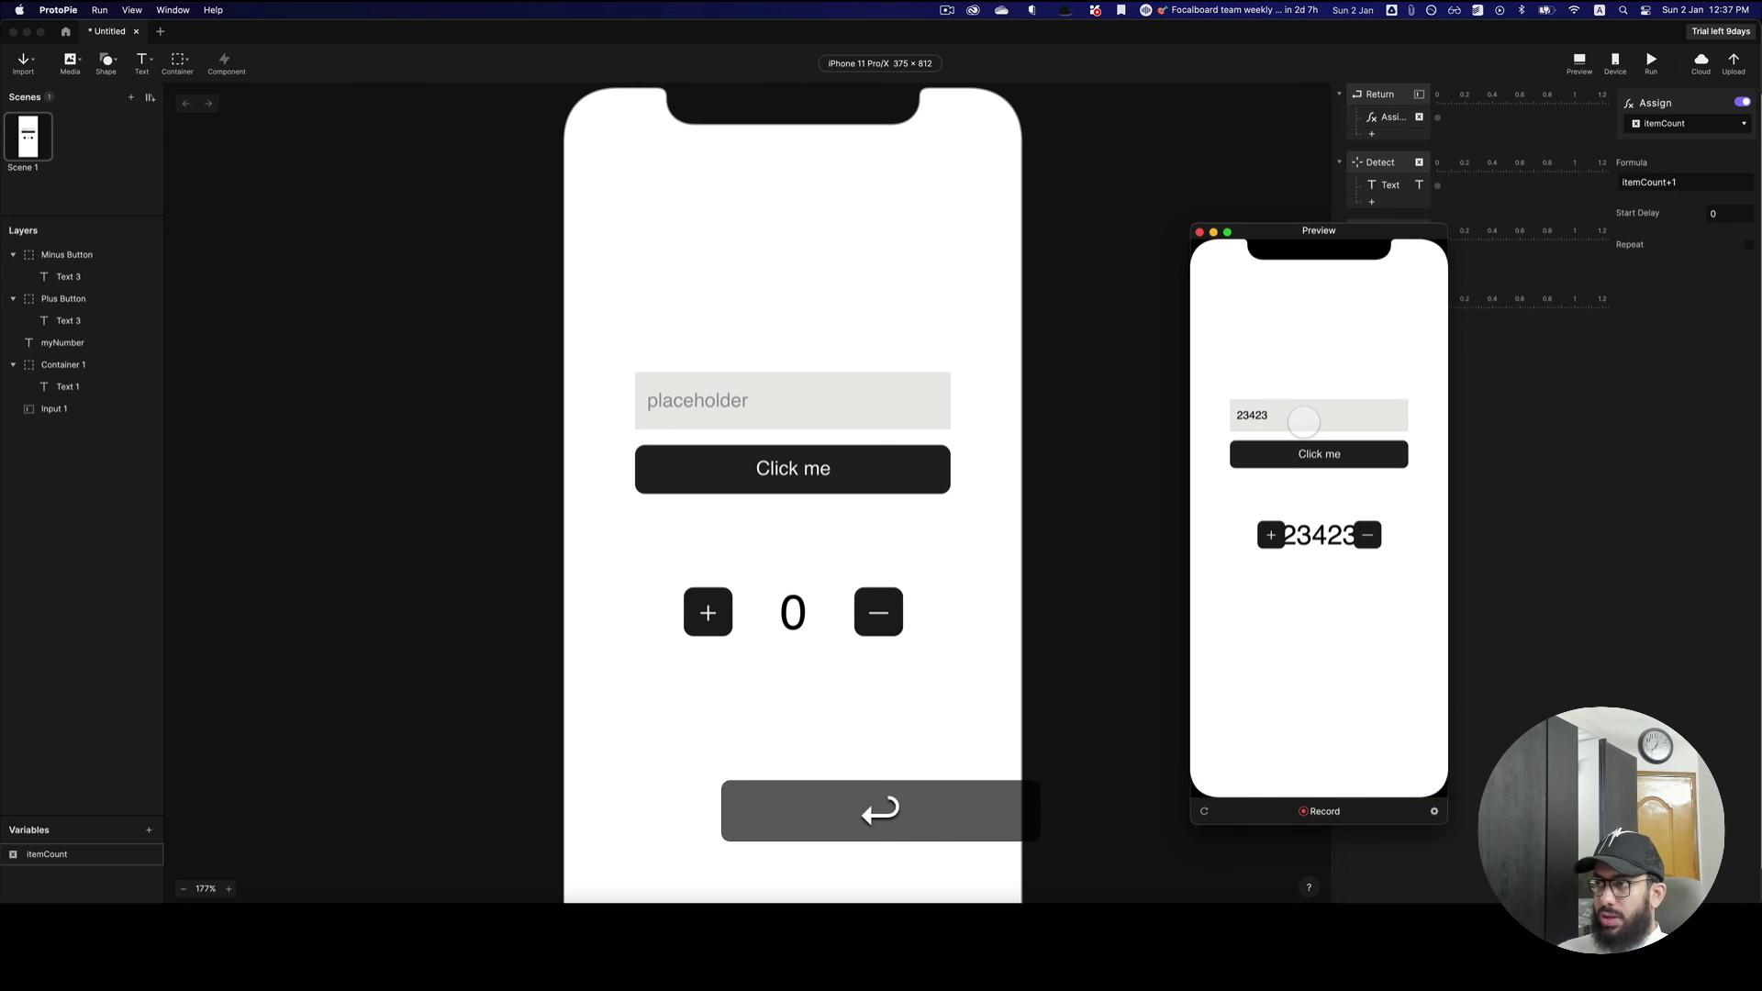
- Replace the number in the preview's input field with 54 and submit it
left_click(1298, 415)
key("super+a")
key("super+2")
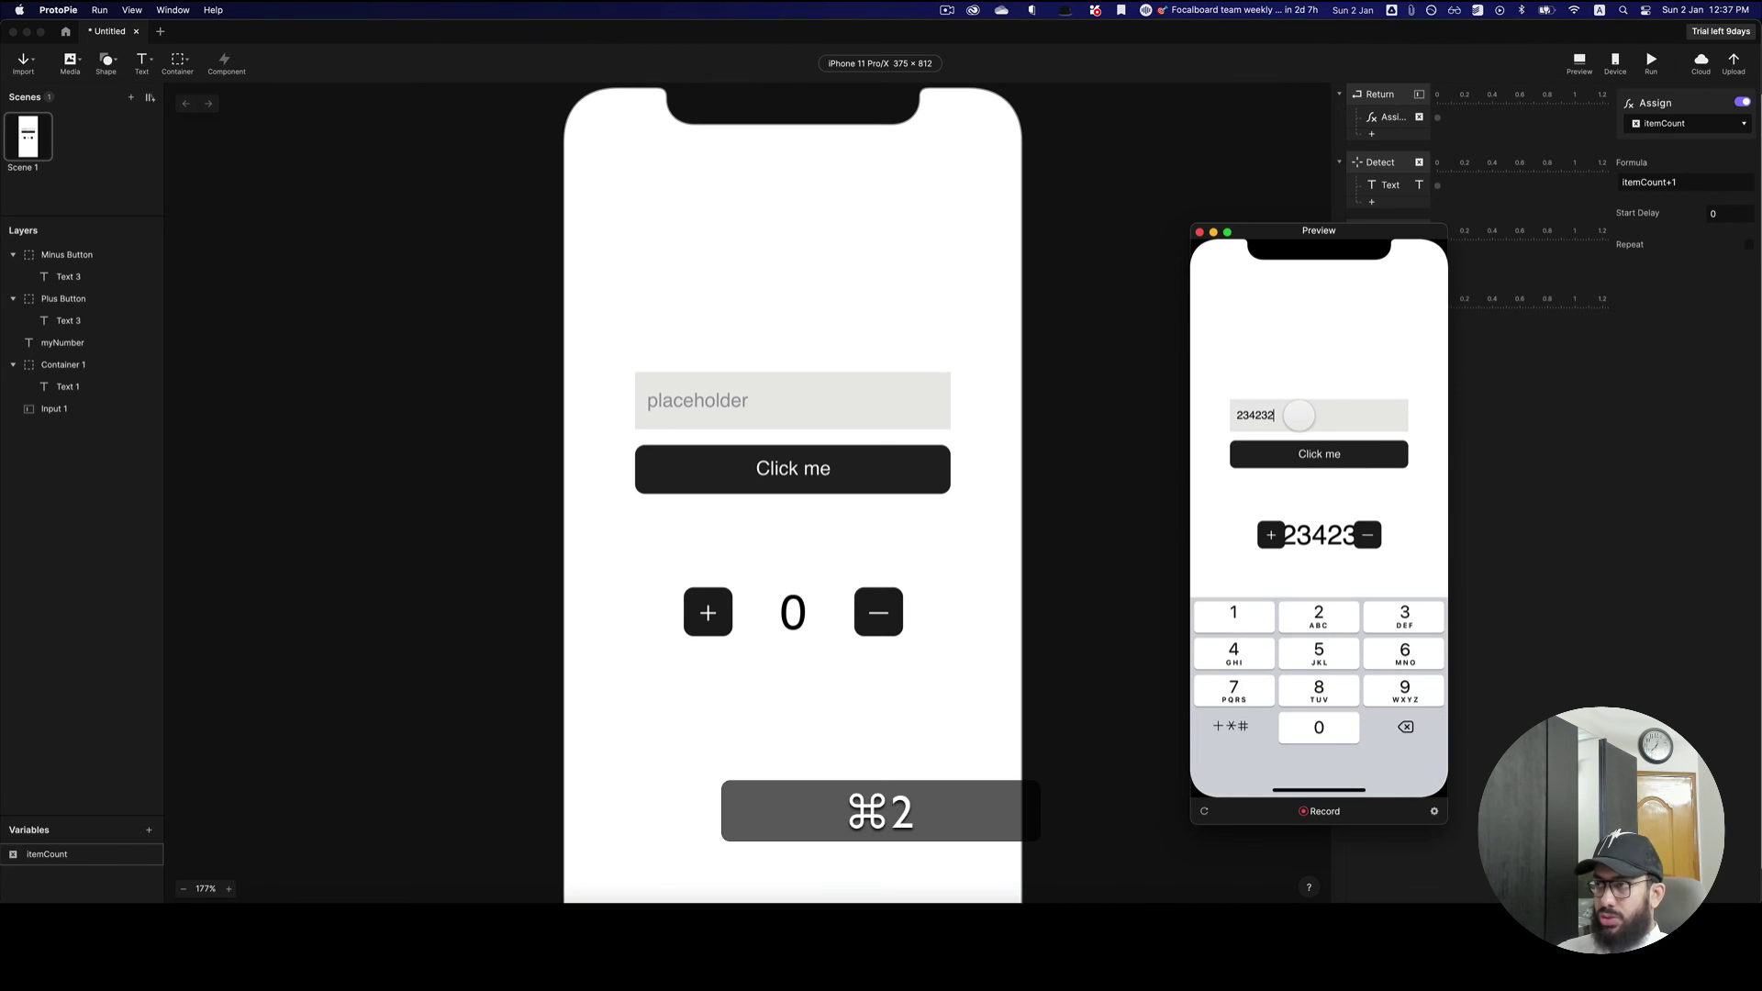
key("super+a")
key("super+BackSpace")
key("BackSpace")
key("BackSpace")
key("BackSpace")
key("BackSpace")
key("BackSpace")
type("54")
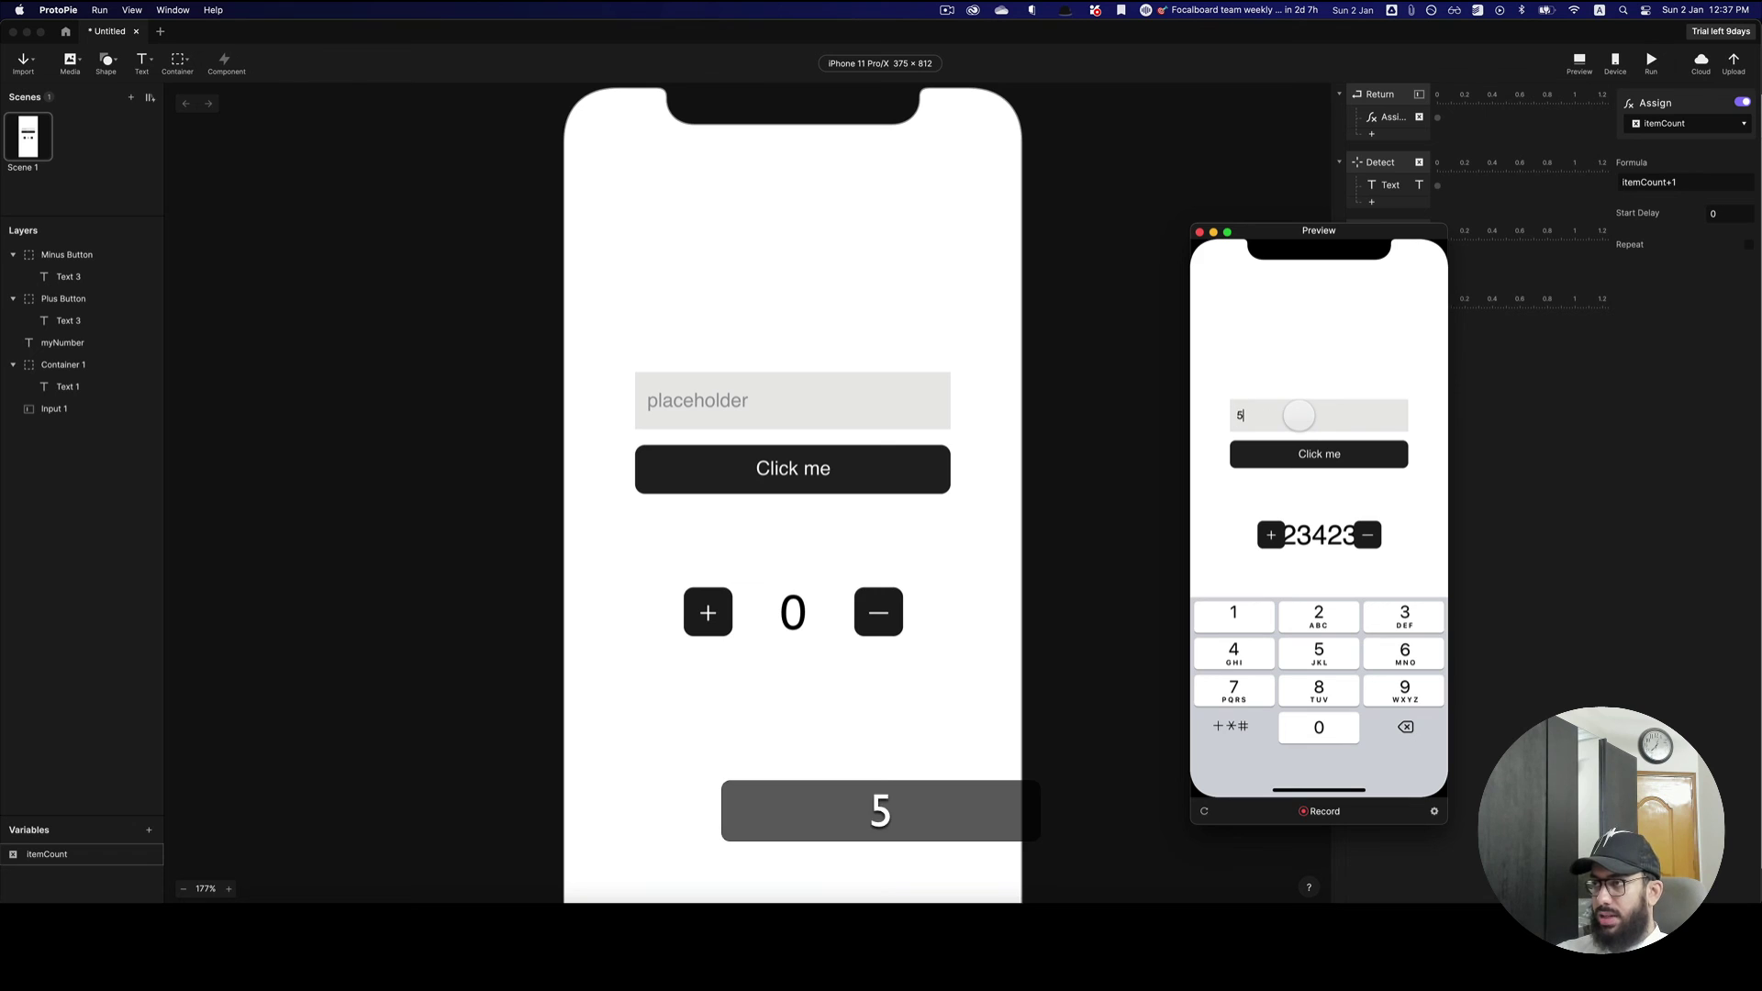
left_click(1296, 454)
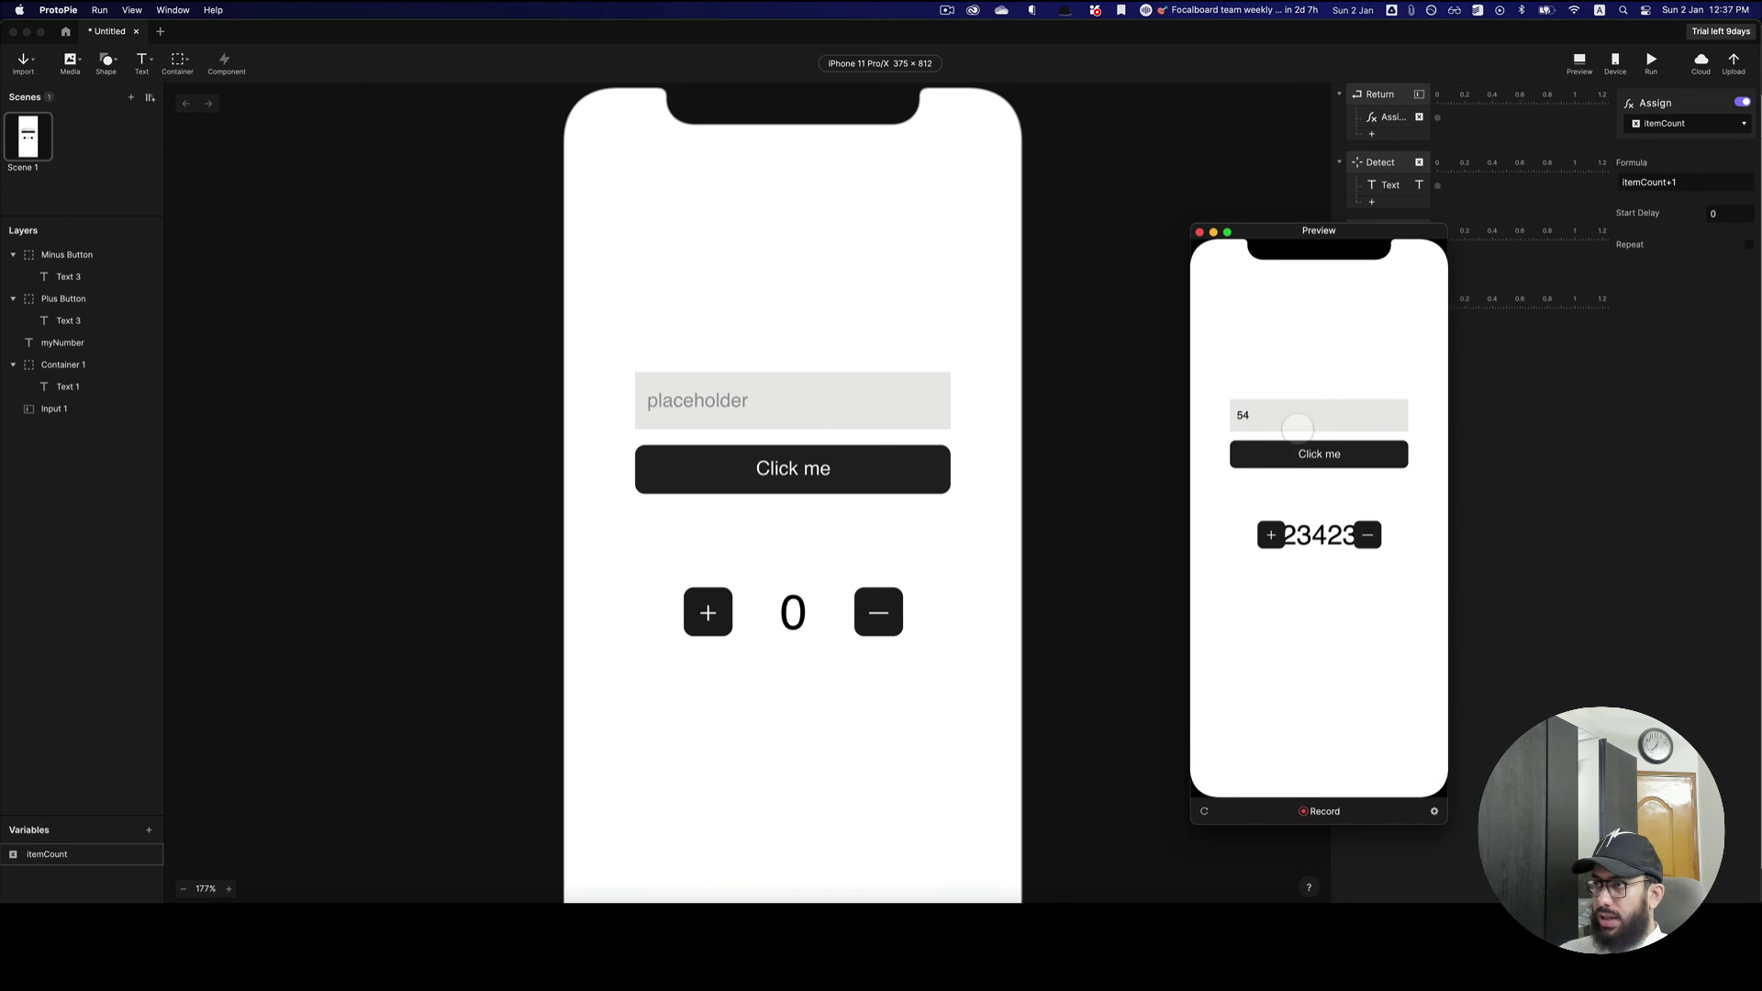
left_click(1299, 415)
key("Return")
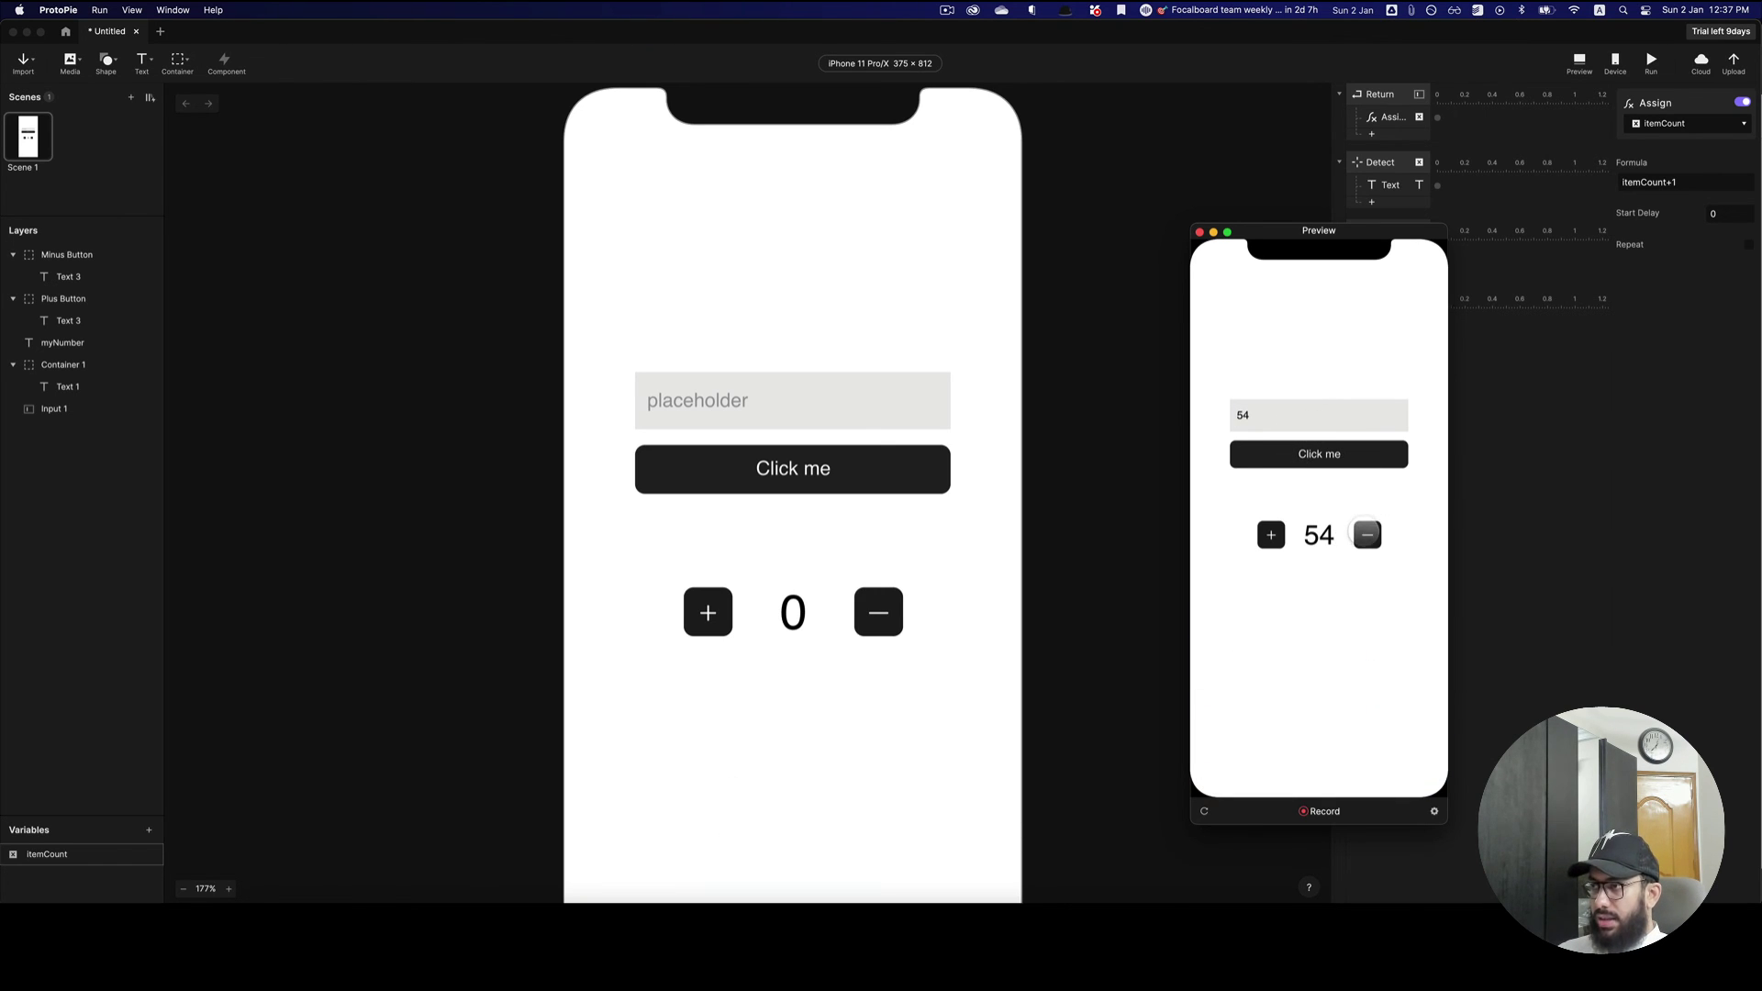
- Test the minus button in the preview by decreasing the counter six times
left_click(1367, 534)
left_click(1367, 534)
left_click(1367, 535)
left_click(1368, 534)
left_click(1367, 534)
left_click(1367, 534)
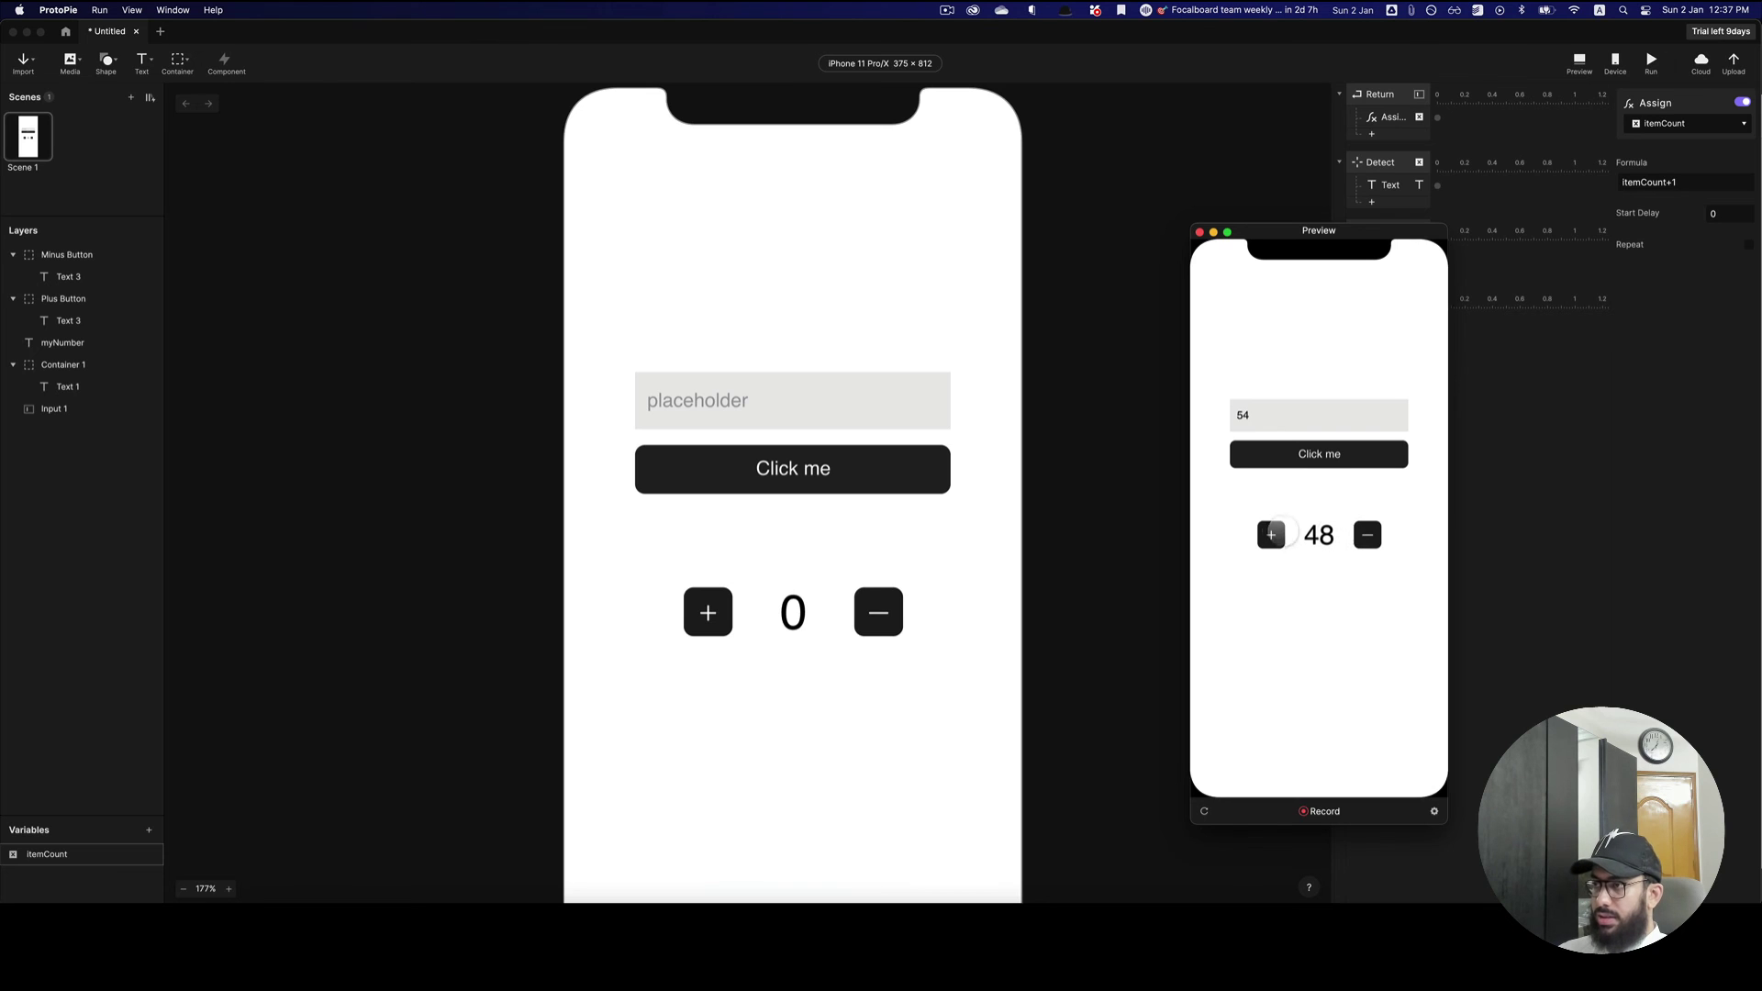
- Test the plus button in the preview by increasing the counter eight times, and decrease it once
left_click(1271, 534)
left_click(1271, 534)
left_click(1271, 534)
left_click(1271, 535)
left_click(1271, 534)
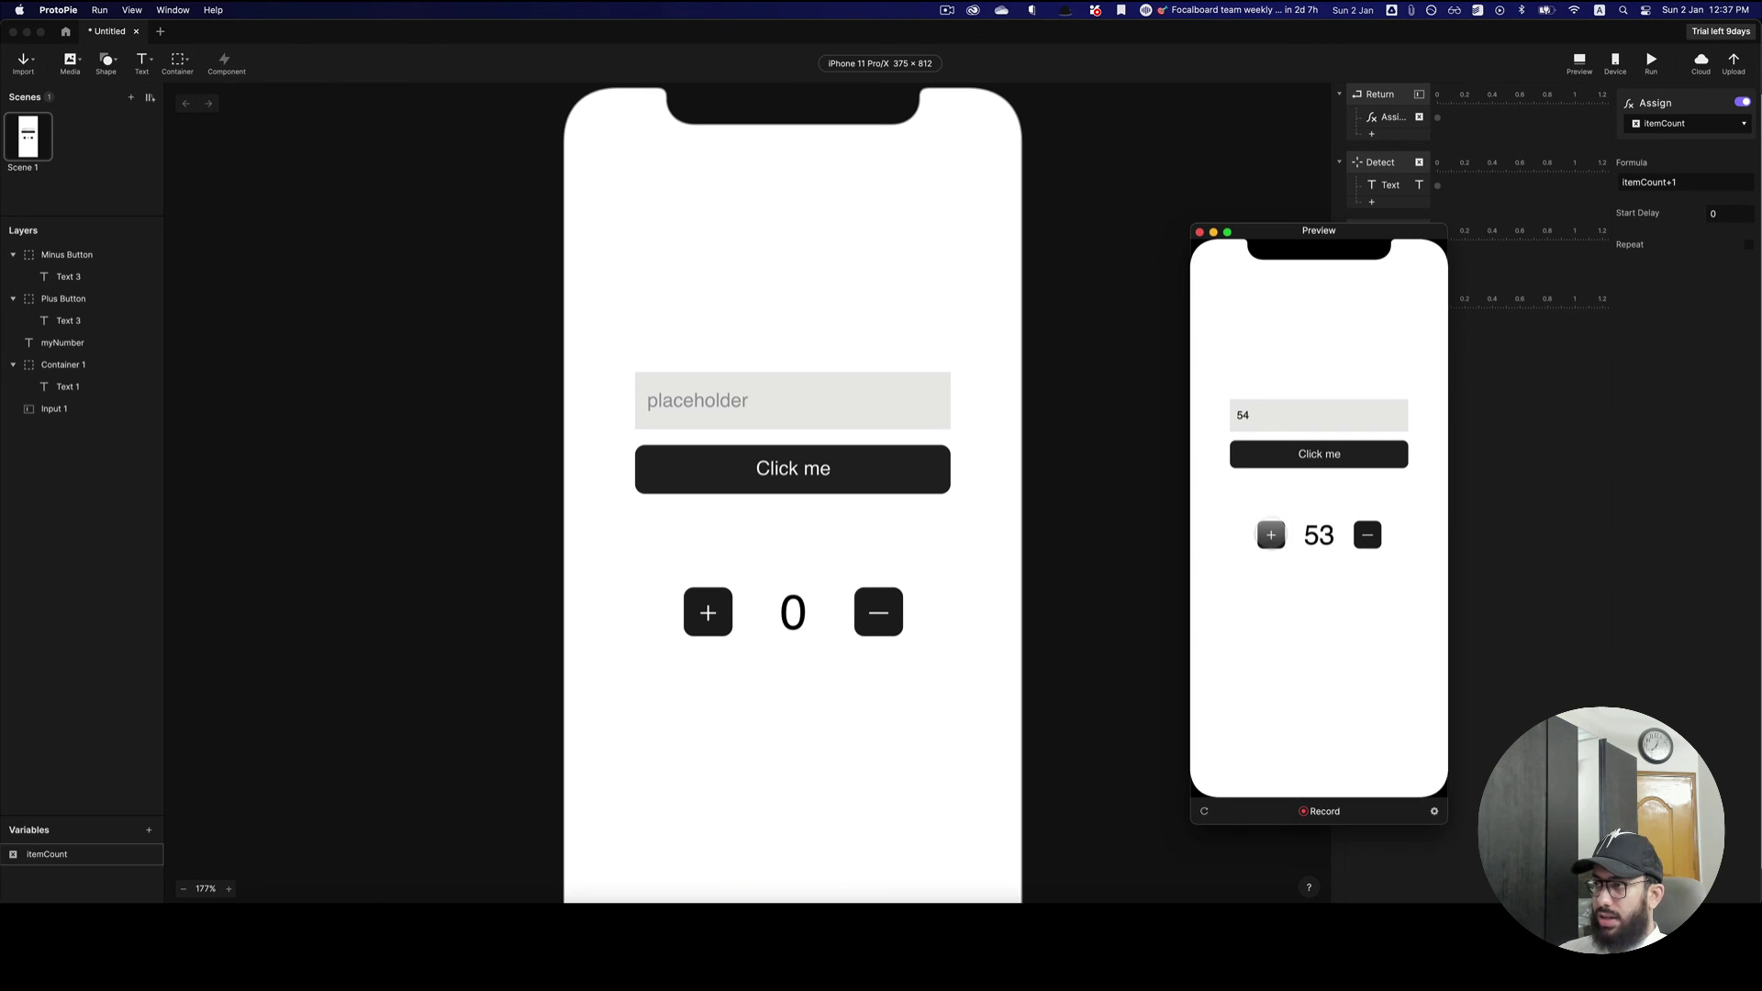
left_click(1271, 534)
left_click(1271, 534)
left_click(1271, 534)
left_click(1367, 534)
- Reset the previewed counter by replacing the input field's number with 0 and submitting it
left_click(1282, 425)
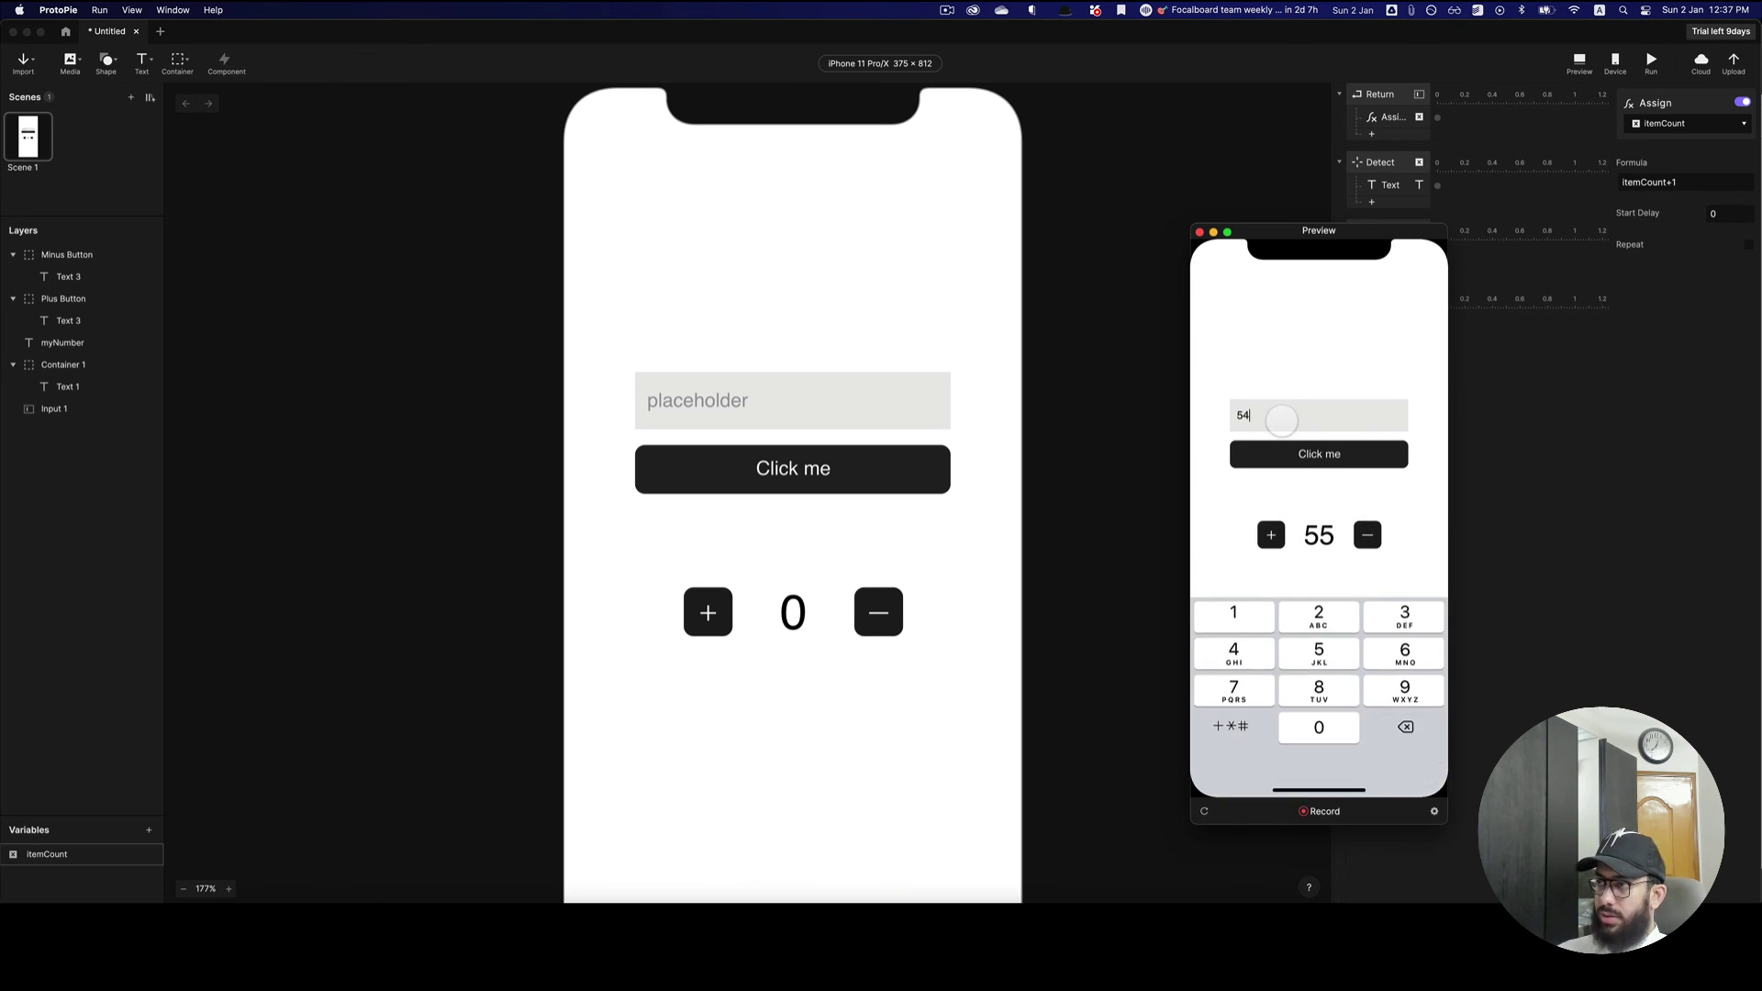
key("super+a")
key("shift+super+Left")
type("0")
key("Return")
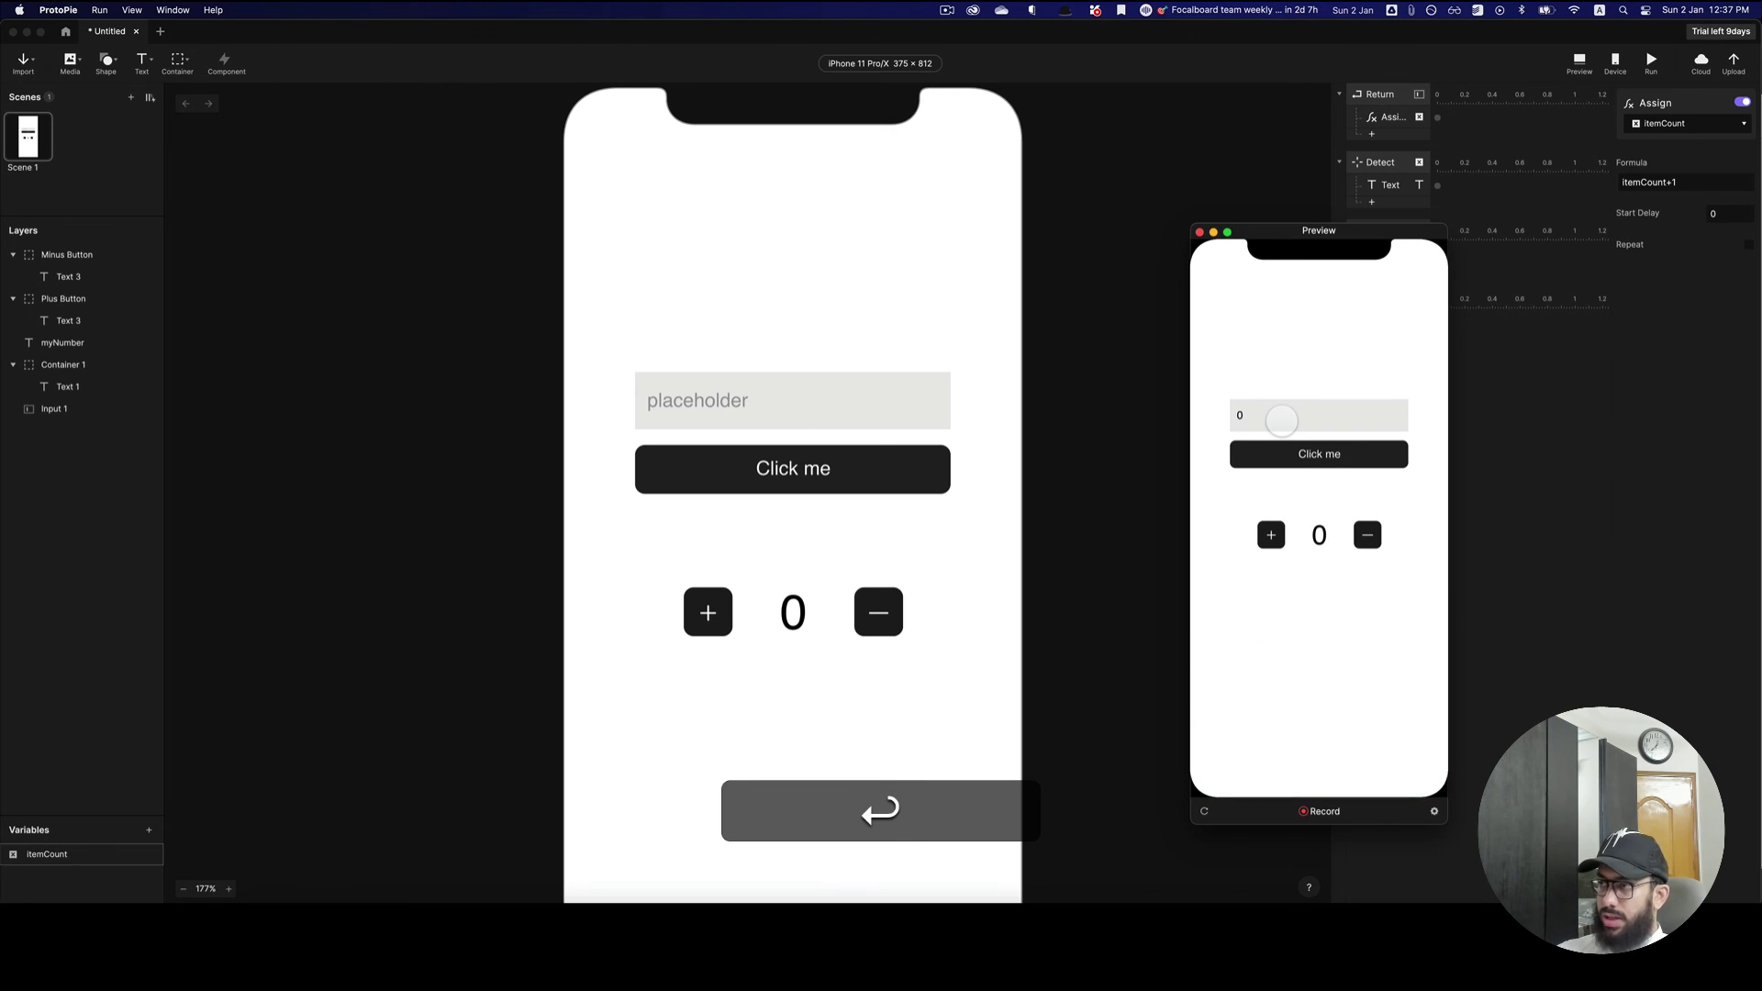
- Test counting across zero in the preview by decreasing the counter four times and increasing it five times
left_click(1368, 534)
left_click(1367, 534)
left_click(1367, 535)
left_click(1368, 534)
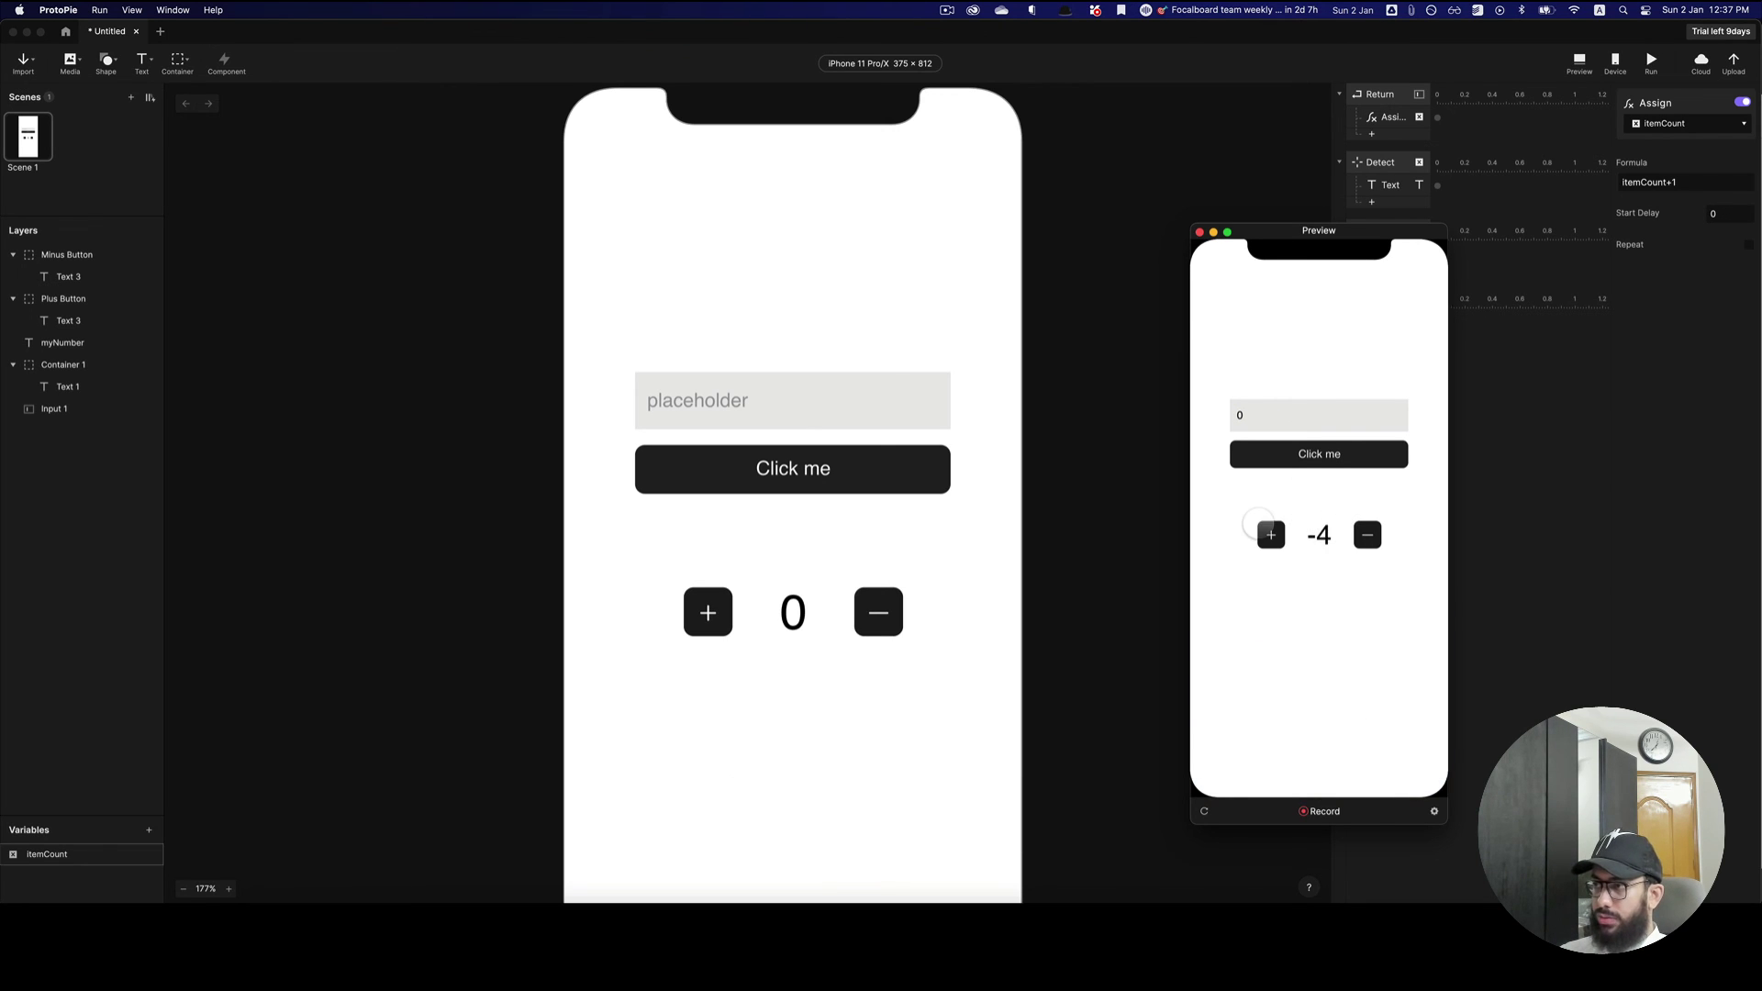
left_click(1271, 534)
left_click(1271, 534)
left_click(1271, 534)
left_click(1271, 534)
left_click(1271, 534)
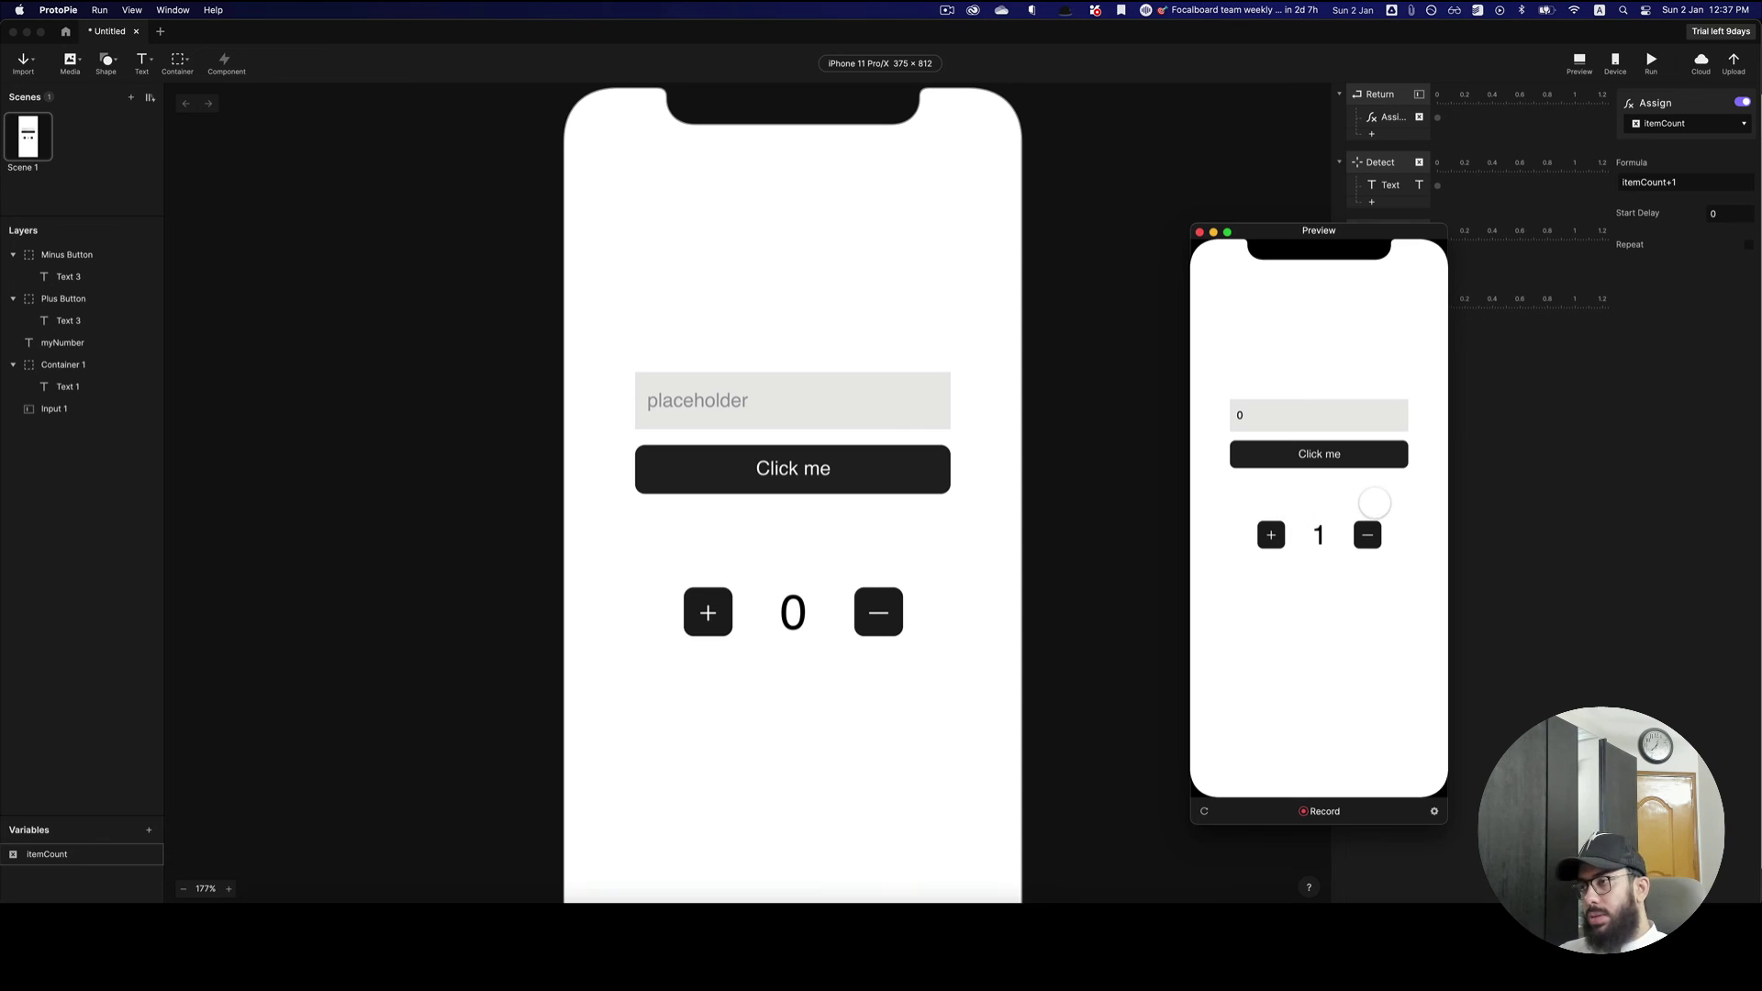